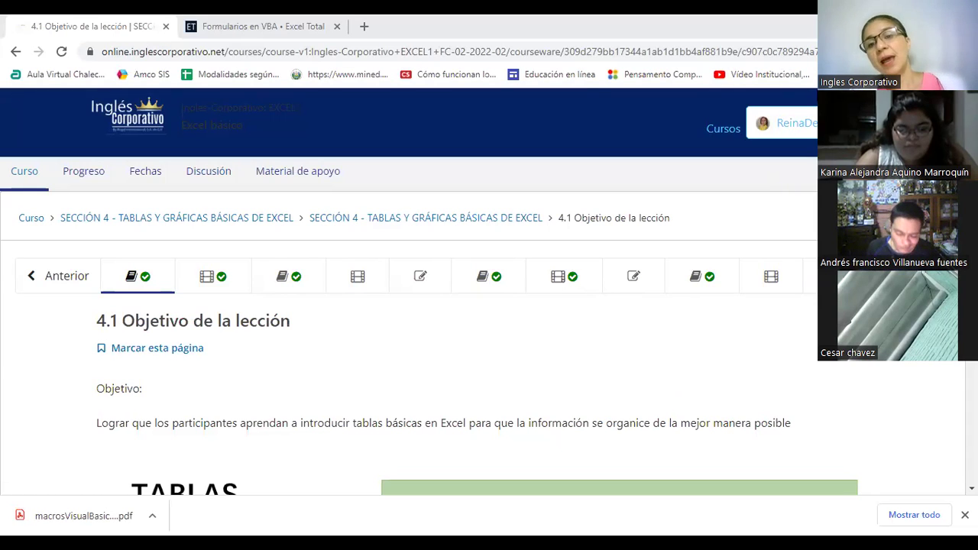
- Close the 'Formularios en VBA • Excel Total' browser tab, leaving lesson 4.1 open
left_click(337, 26)
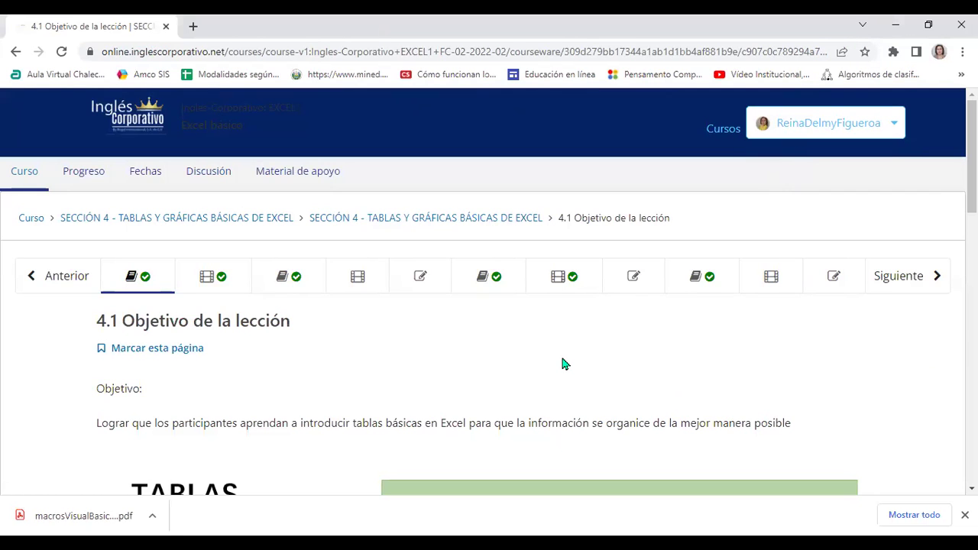
- Show lesson 4.1 full screen and read down to its 'Crear una tabla' example with range =$A$1:$C$10
key("F11")
scroll(710, 269, "down", 1)
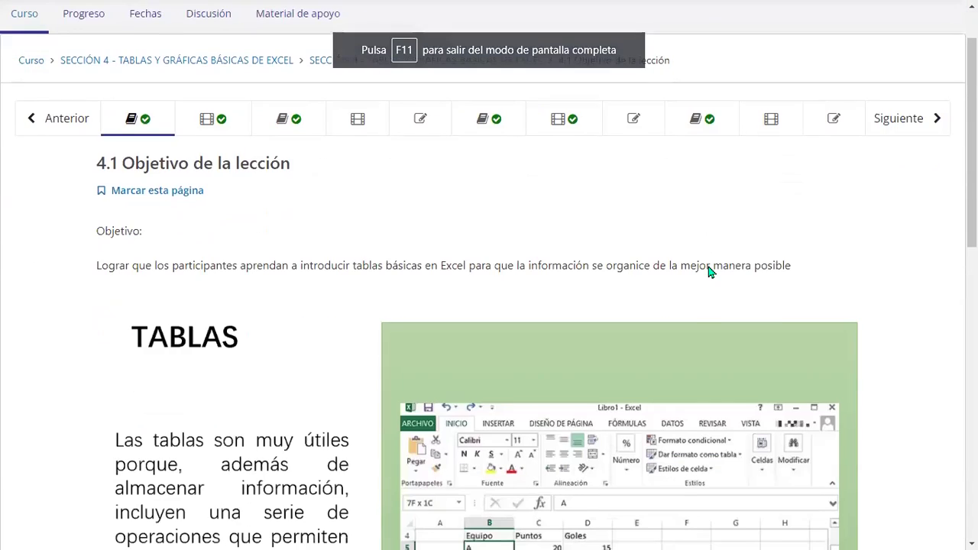
scroll(727, 260, "down", 1)
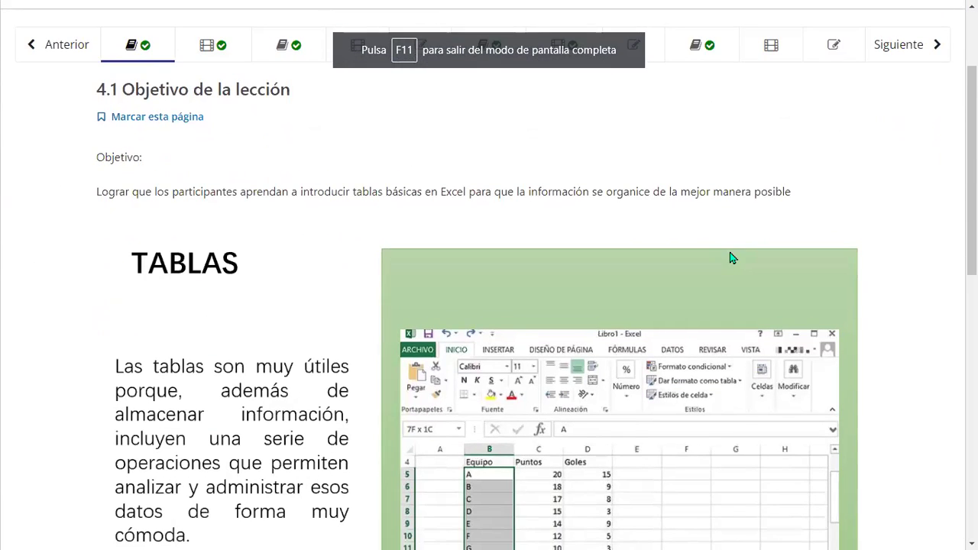
scroll(730, 258, "down", 1)
scroll(779, 281, "down", 1)
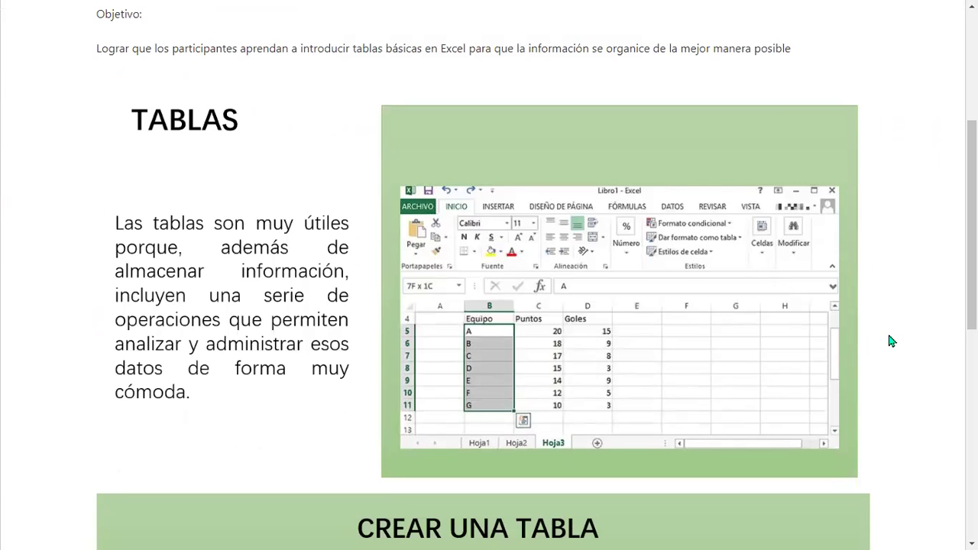
scroll(831, 334, "down", 1)
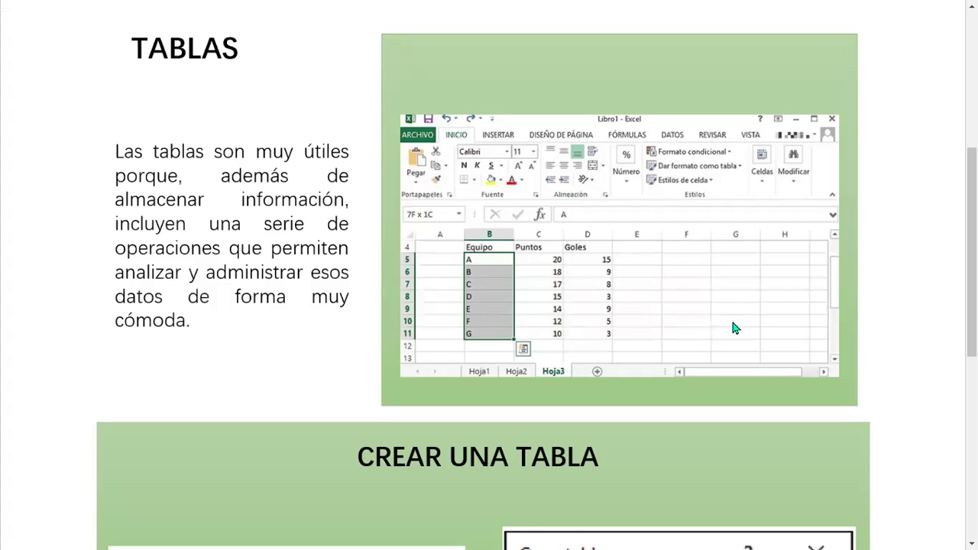
scroll(728, 332, "down", 5)
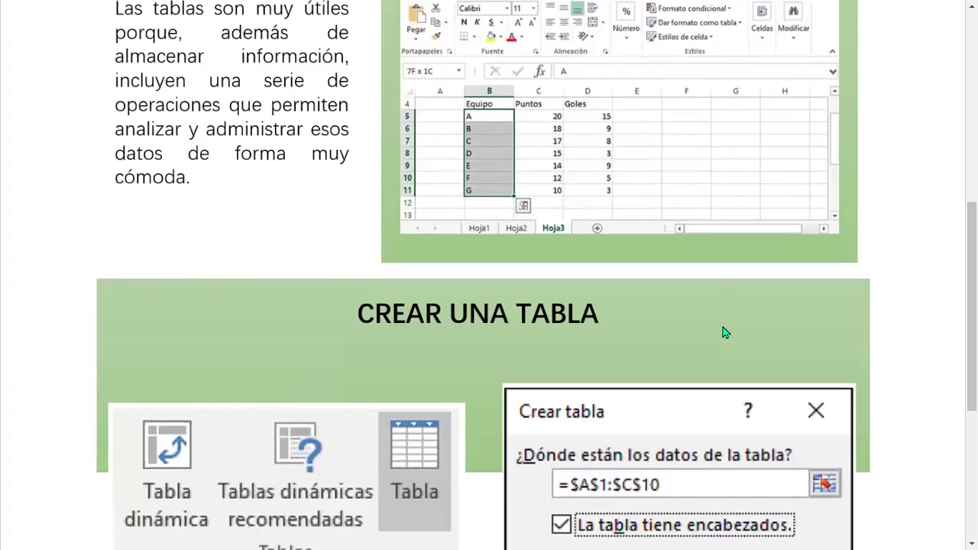
scroll(727, 336, "down", 1)
scroll(722, 338, "up", 2)
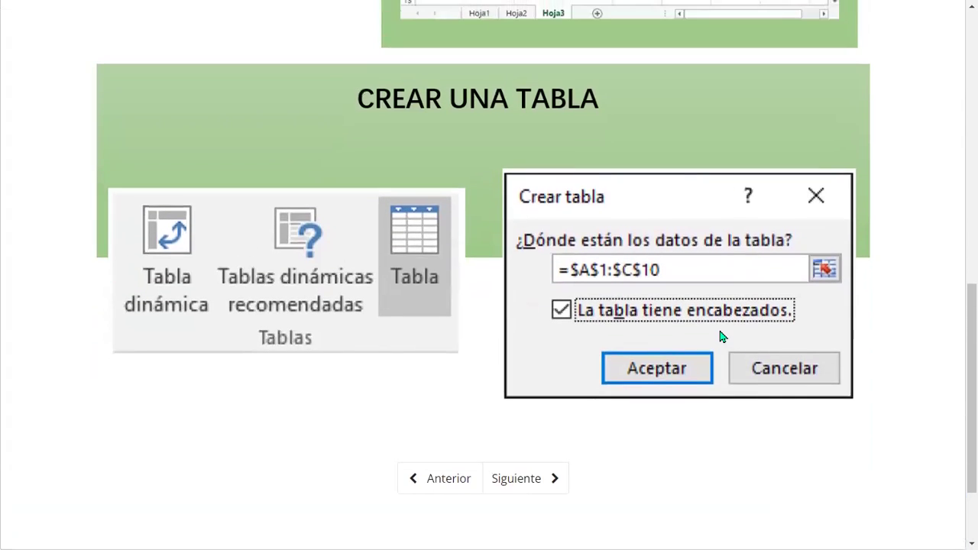
scroll(719, 339, "down", 2)
scroll(719, 340, "up", 1)
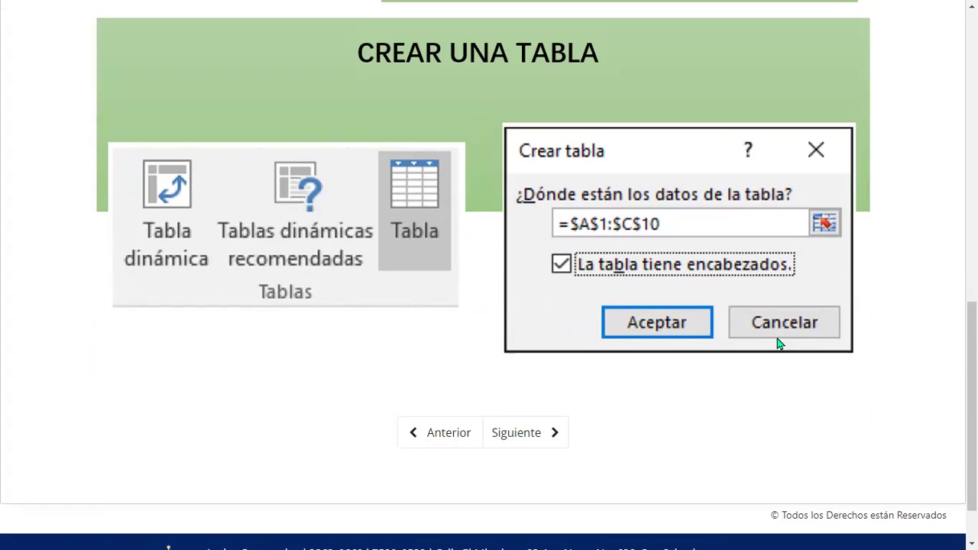
scroll(665, 375, "down", 1)
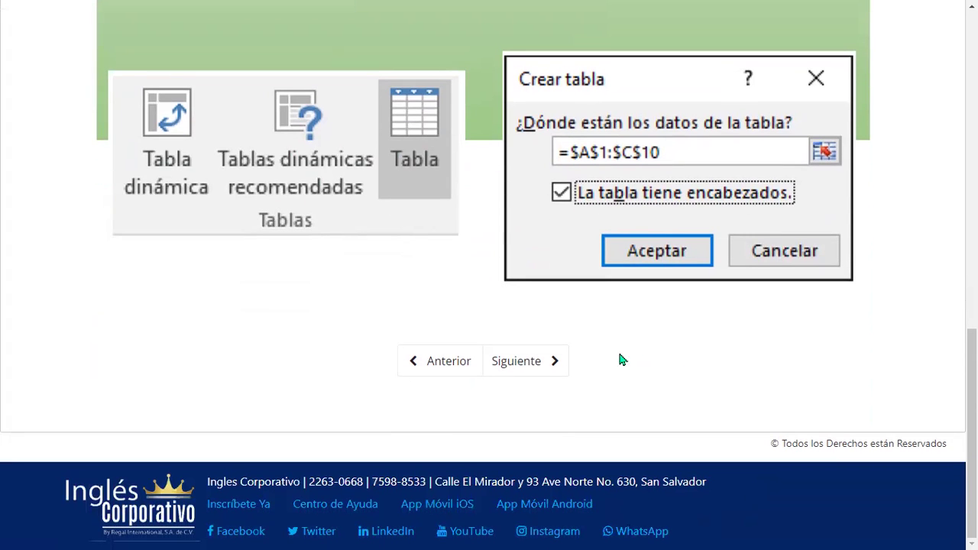
- Advance to lesson 4.2 Tablas básicas and start playing its embedded Tablas básicas video
left_click(547, 350)
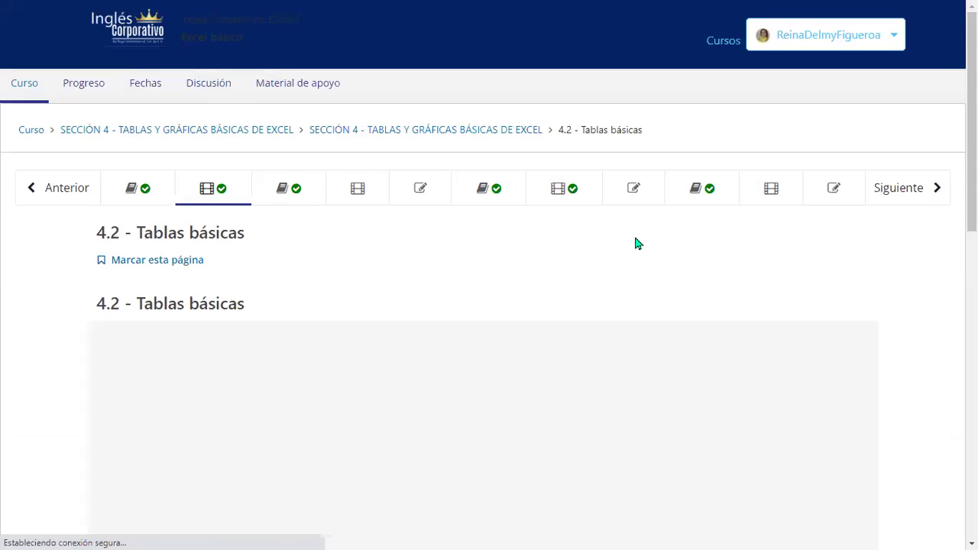
scroll(634, 233, "down", 1)
scroll(489, 305, "down", 3)
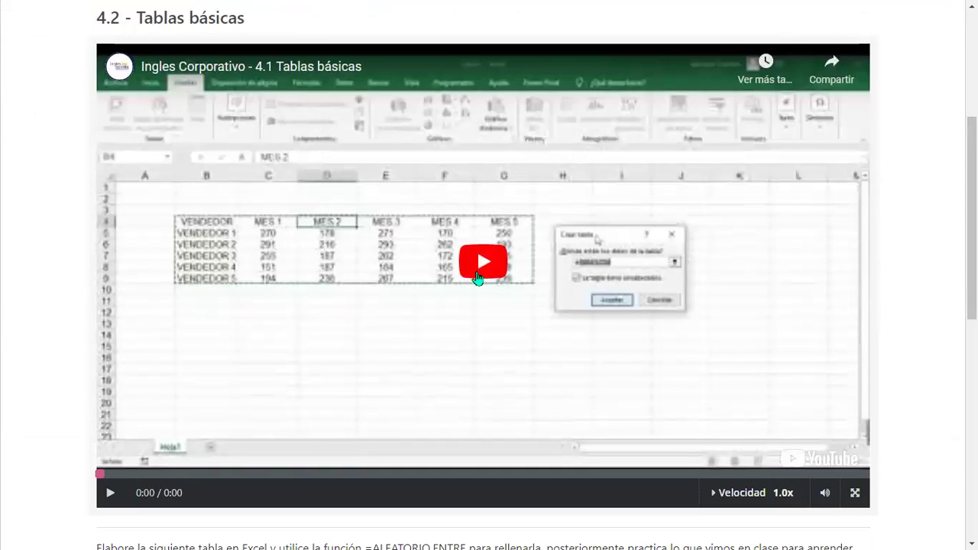
left_click(479, 268)
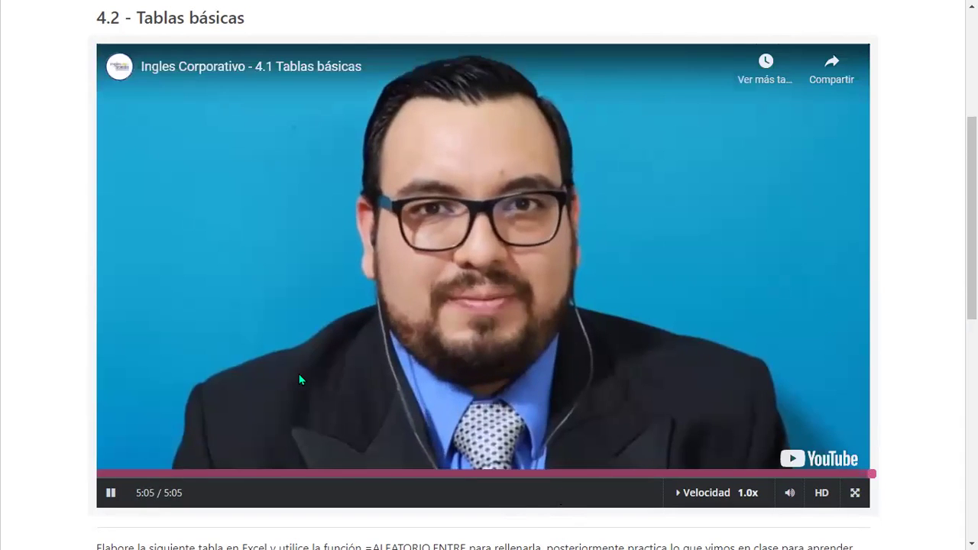
- Scroll to the exercise's VENDEDORES table and briefly highlight the ALEATORIO.ENTRE function name
scroll(298, 374, "down", 3)
scroll(295, 365, "down", 2)
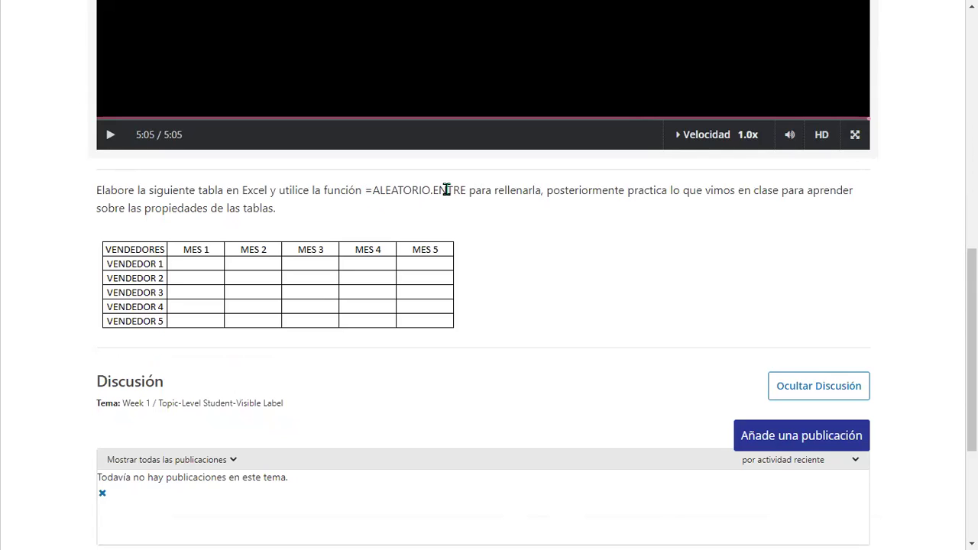
left_click_drag(432, 189, 365, 189)
left_click(396, 313)
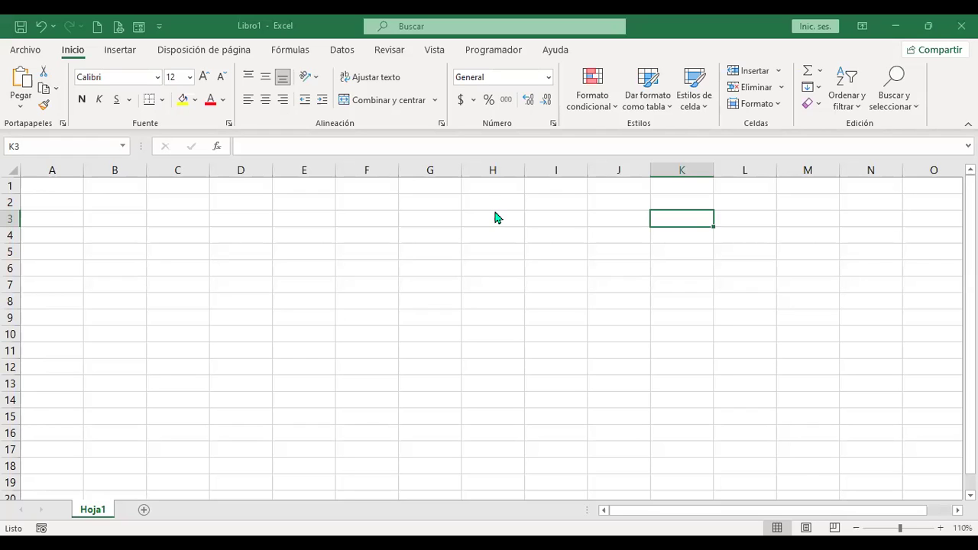
- Enter VENDEDORES in B2 and autofit column B to fit it
key("Up")
key("Left")
key("Left")
key("Left")
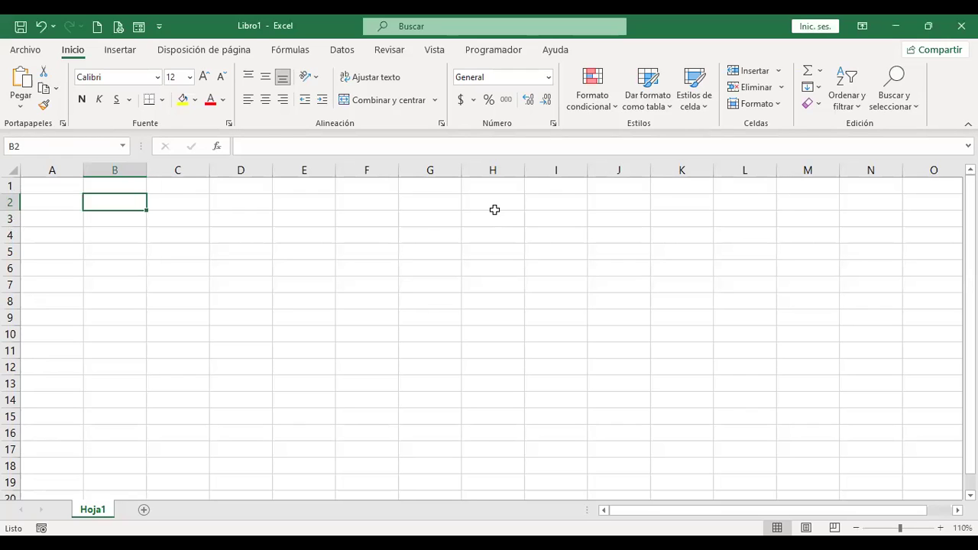
type("VENDEDORES")
key("Return")
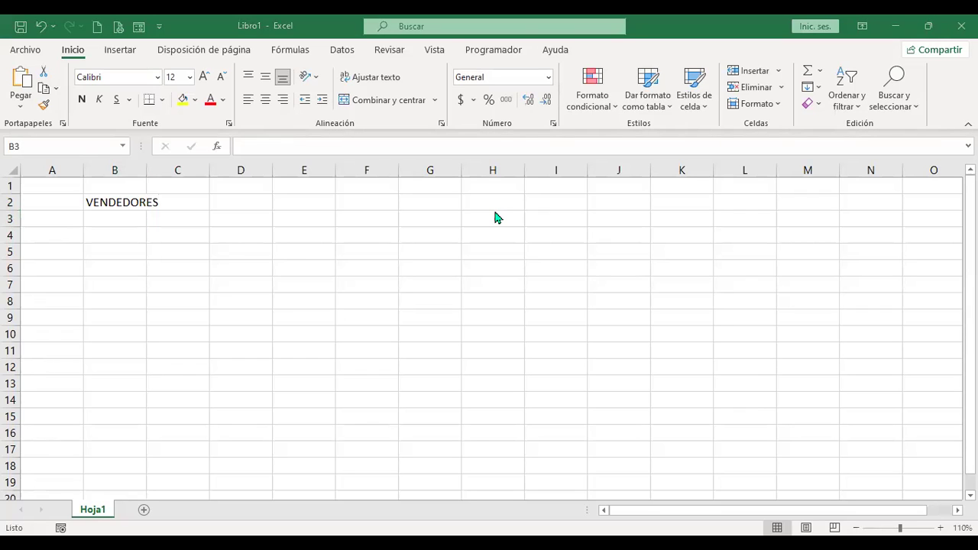
left_click(195, 202)
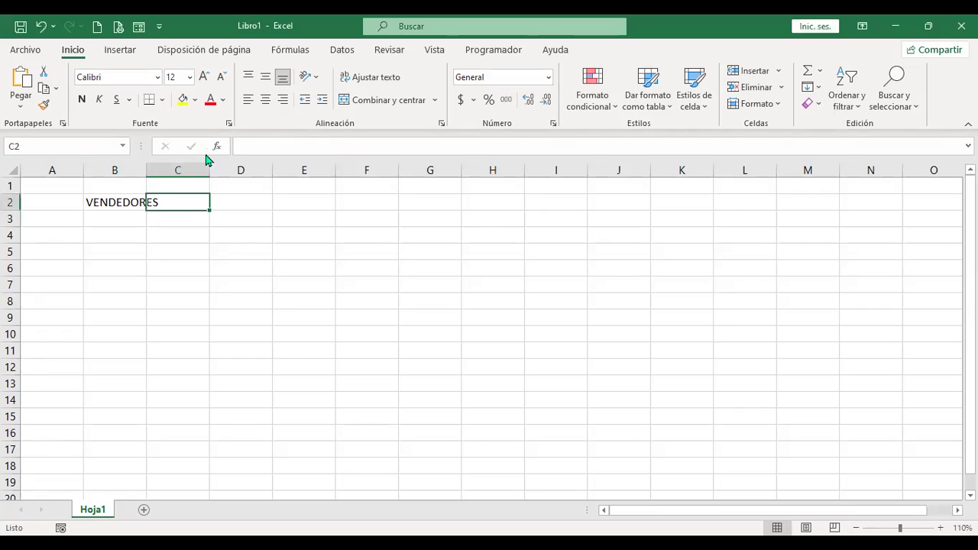
double_click(143, 173)
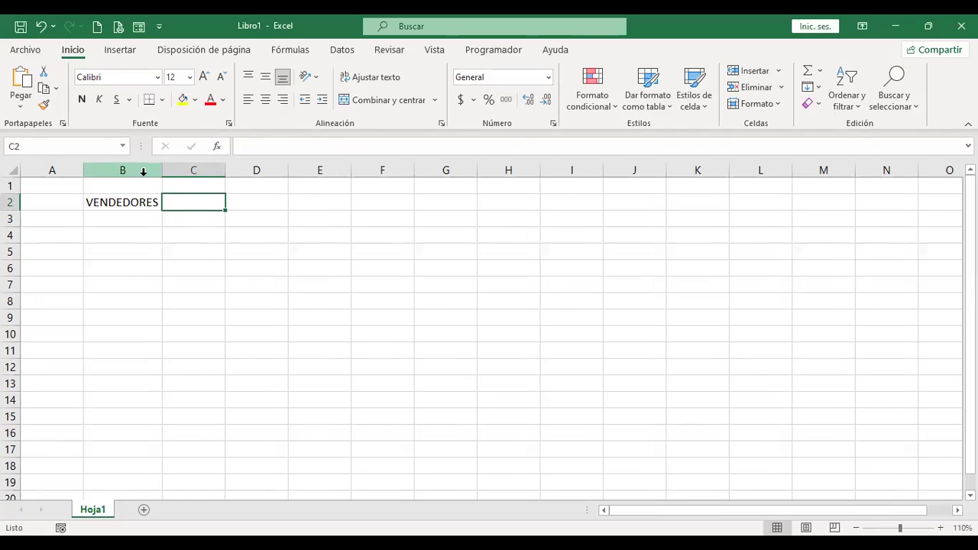
- Enter month headers ENERO, FEBRERO, MARZO in C2:E2 and VENDEDOR 1 in B3
type("MES")
key("BackSpace")
key("BackSpace")
key("BackSpace")
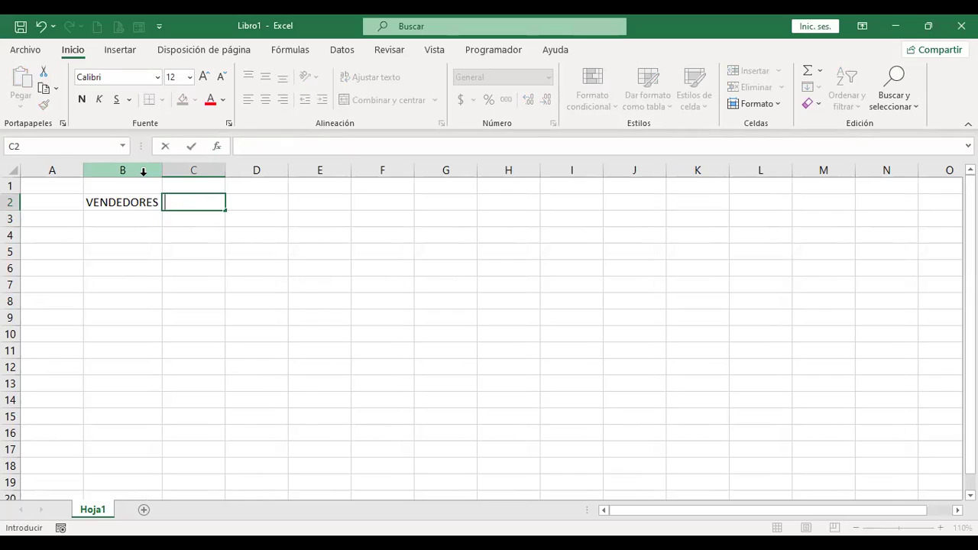
type("E")
type("NERO")
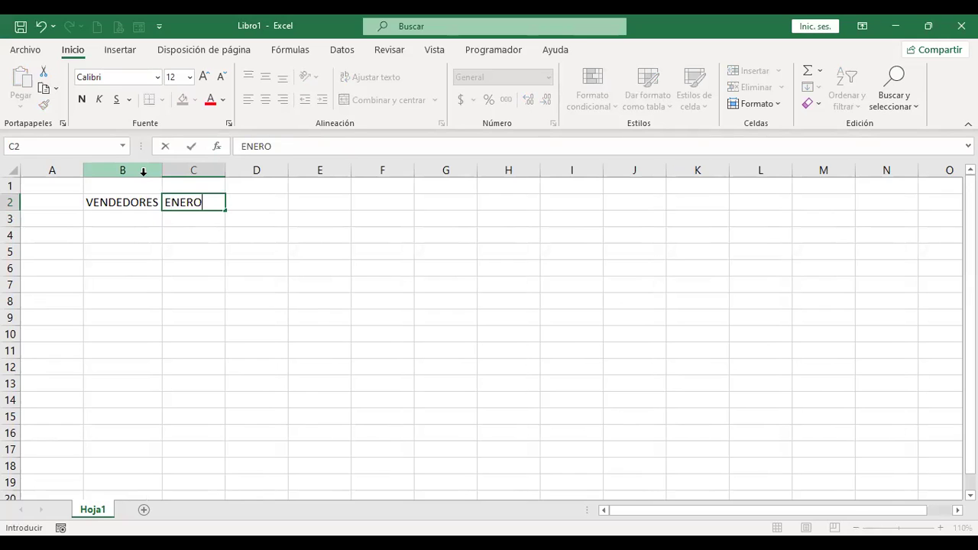
key("Tab")
type("FEBRERO")
key("Tab")
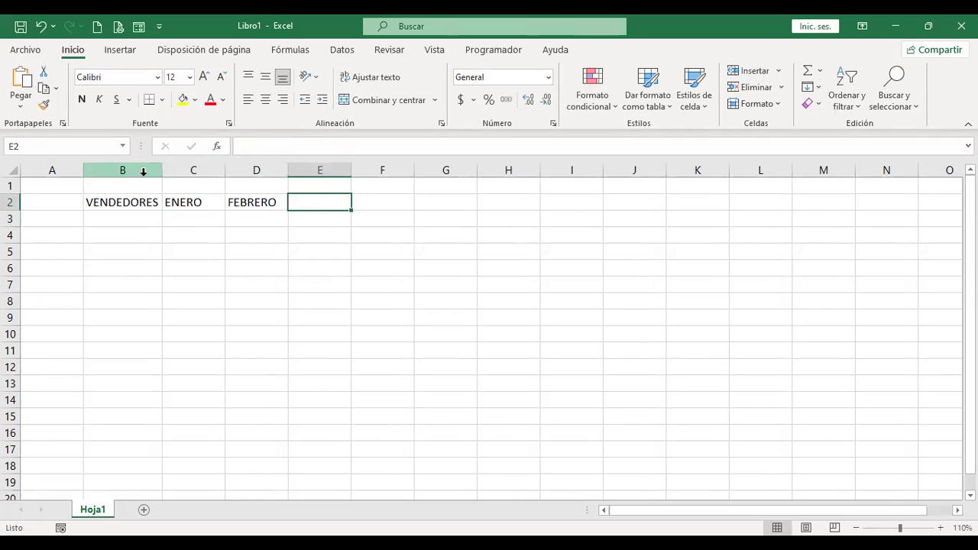
type("MARZO")
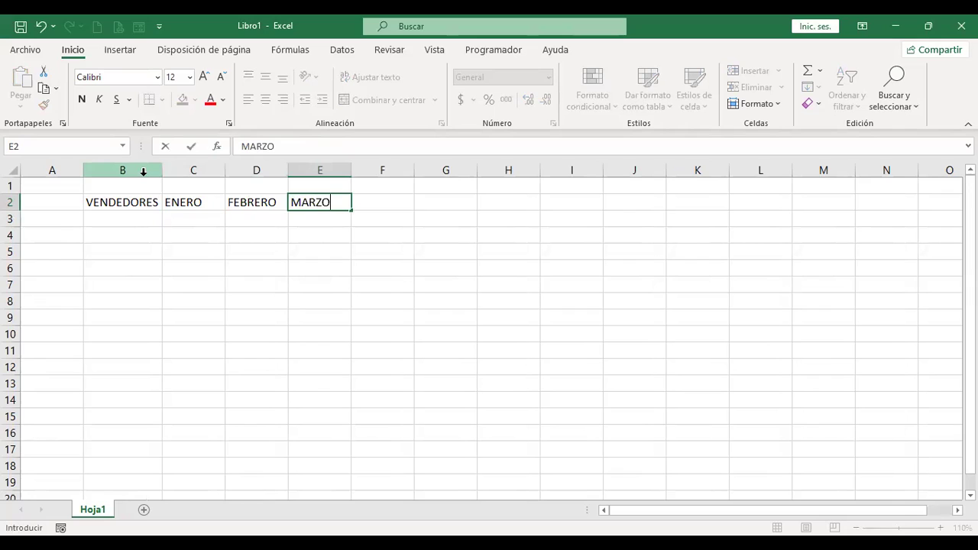
left_click(143, 171)
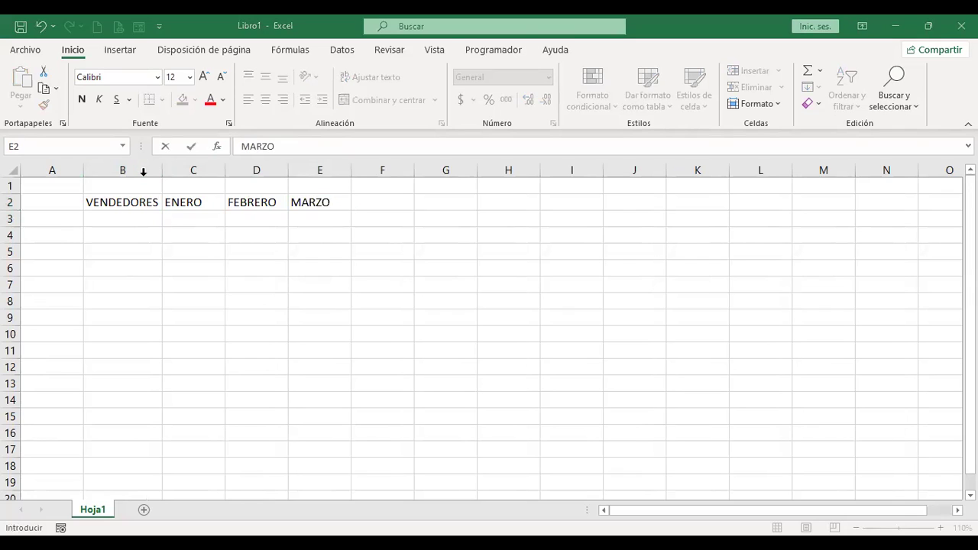
key("Return")
type("VENDEDOR 1")
key("Return")
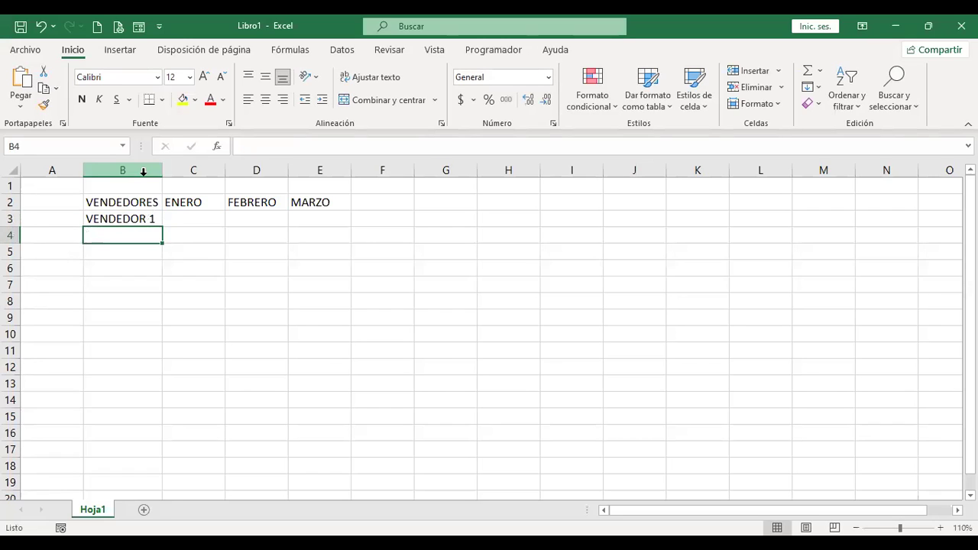
- Delete the FEBRERO and MARZO headers from D2:E2 and return to B2
key("Up")
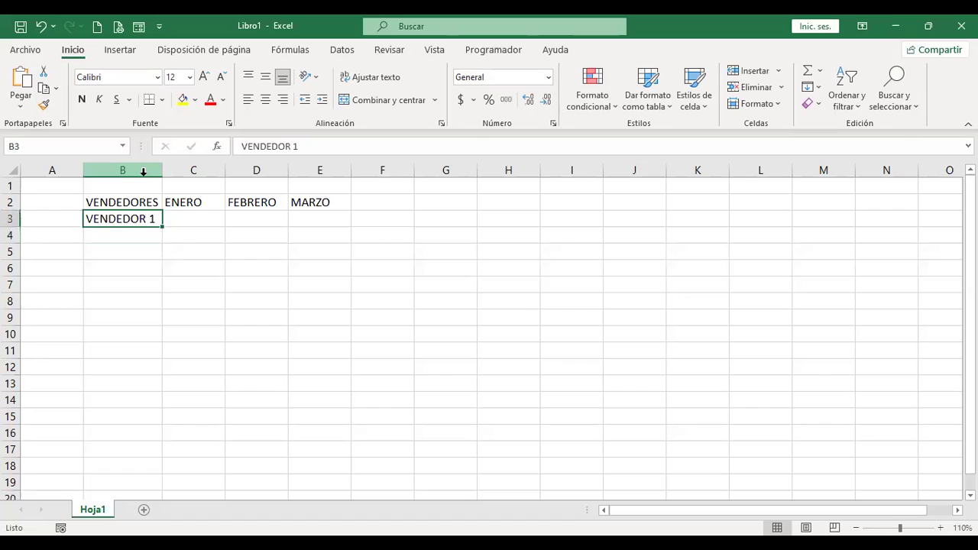
key("Up")
key("Right")
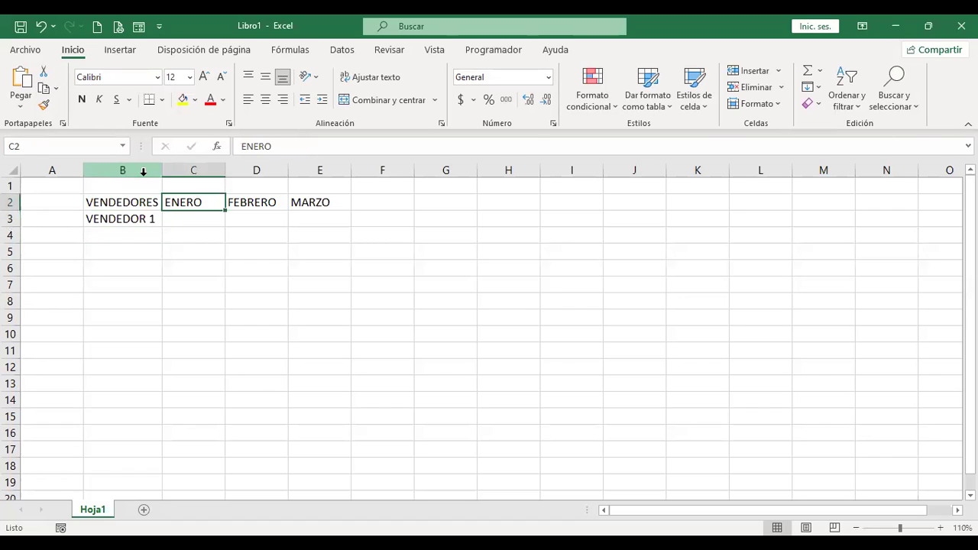
key("Right")
key("shift+Right")
key("Delete")
key("Left")
key("Left")
key("Left")
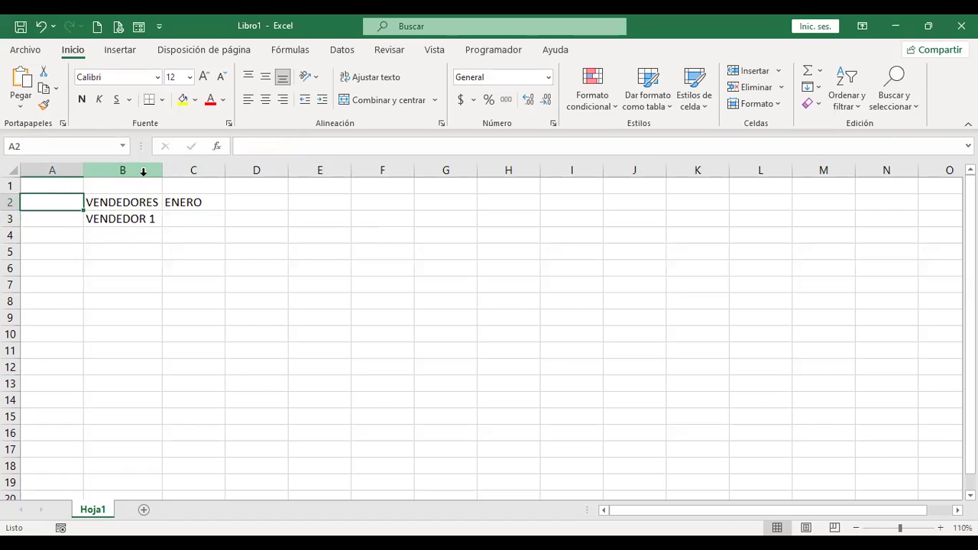
key("Down")
key("Down")
key("Up")
key("Up")
key("Right")
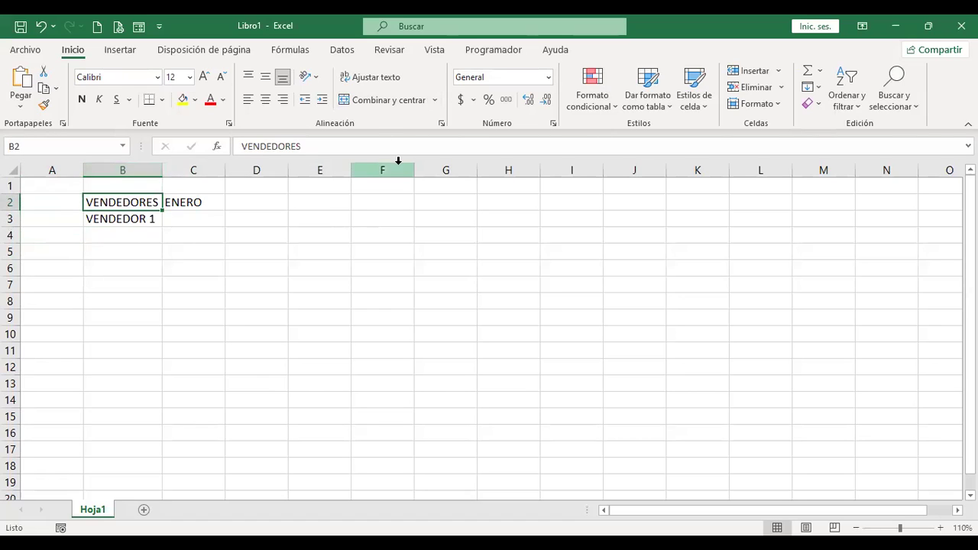
left_click(122, 50)
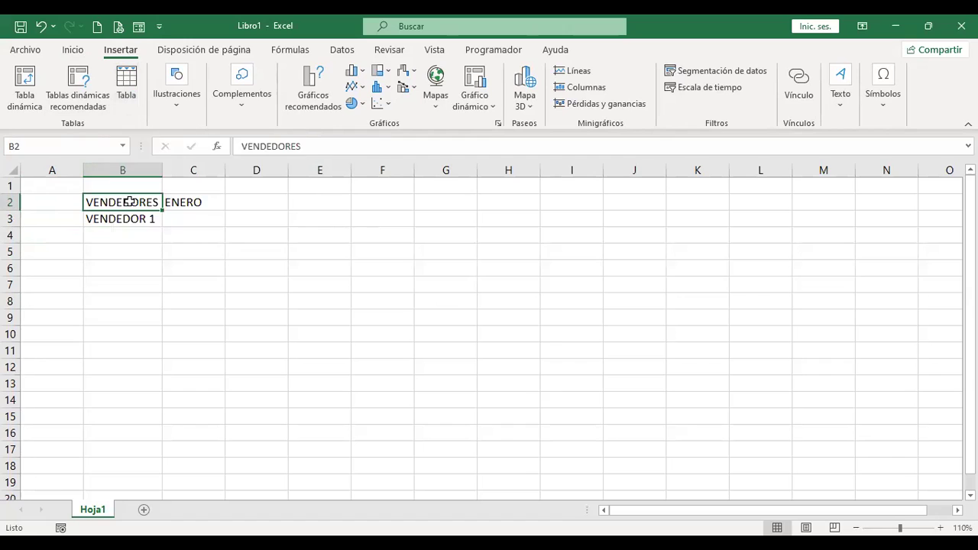
key("ctrl+q")
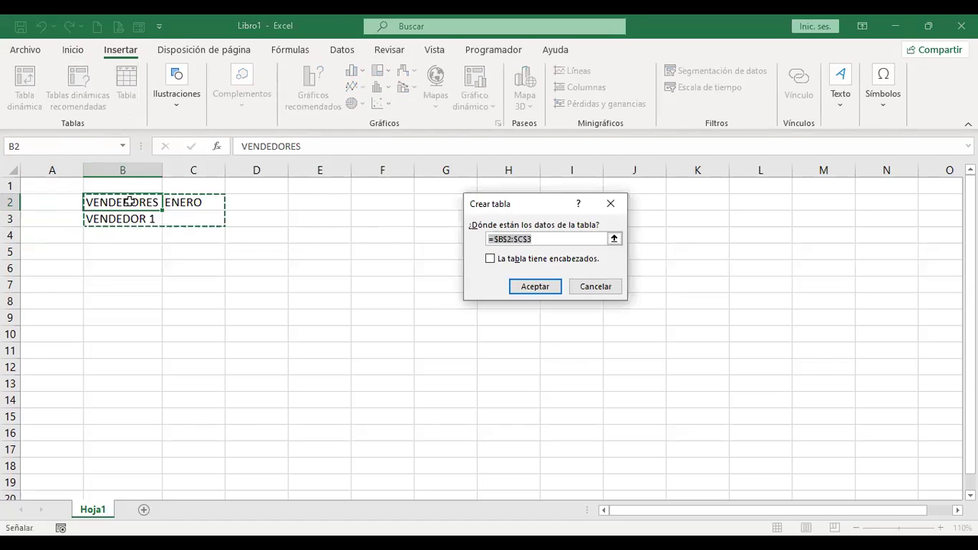
key("Escape")
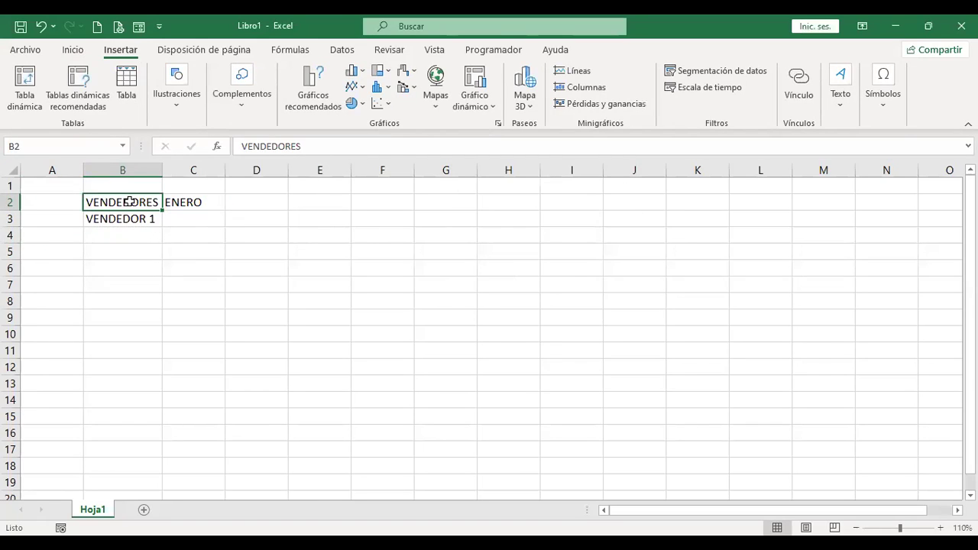
key("ctrl+t")
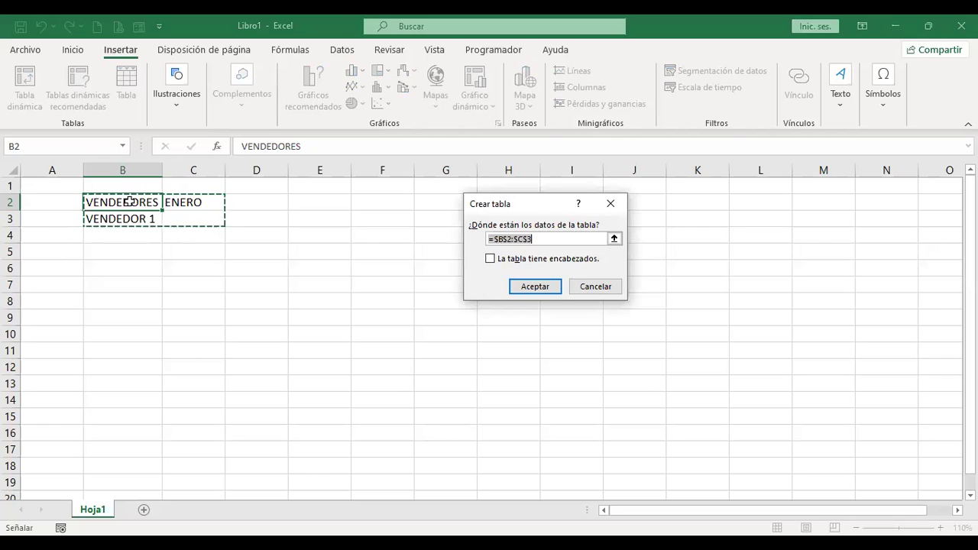
key("Escape")
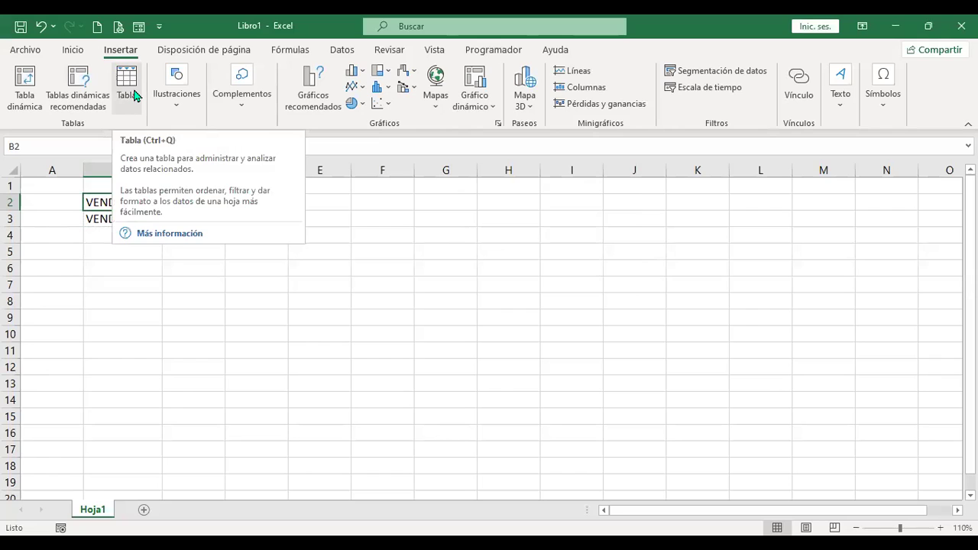
left_click(153, 262)
mouse_move(125, 198)
left_mouse_down()
mouse_move(396, 296)
mouse_move(415, 327)
left_mouse_up()
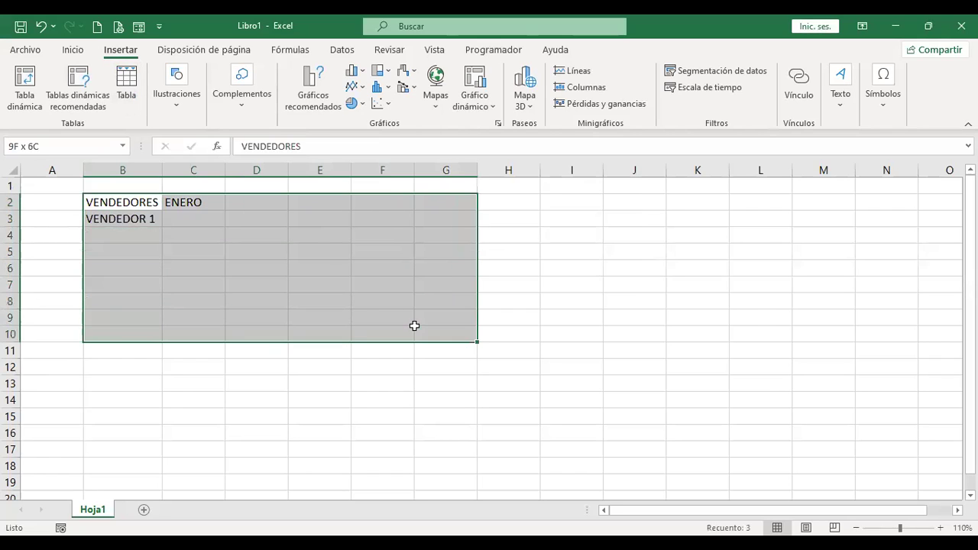
left_click_drag(256, 260, 434, 334)
left_click_drag(572, 202, 761, 367)
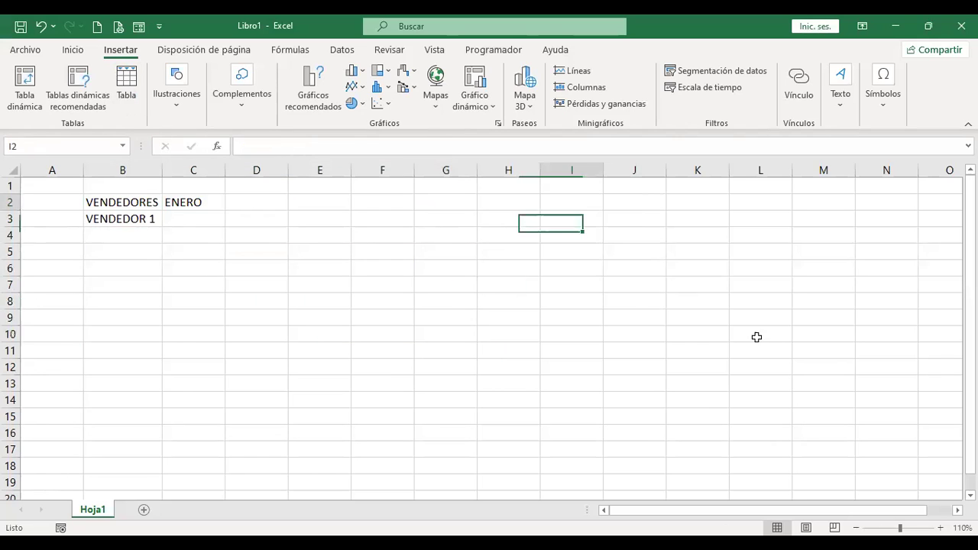
left_click(72, 52)
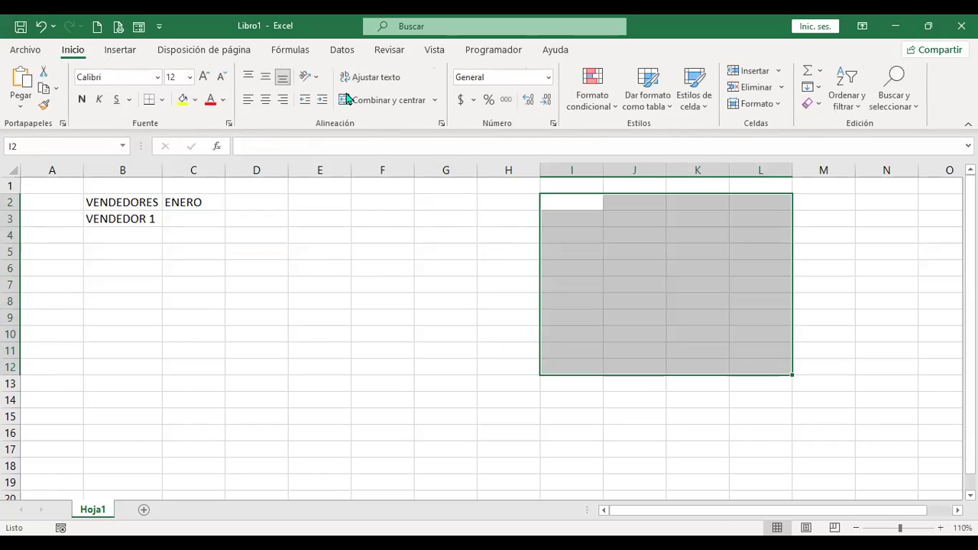
left_click(162, 100)
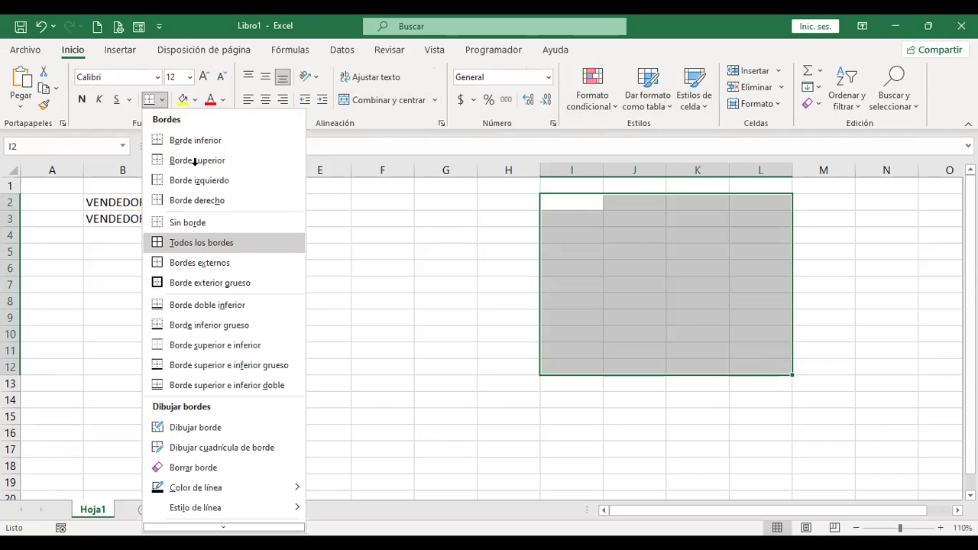
left_click(201, 242)
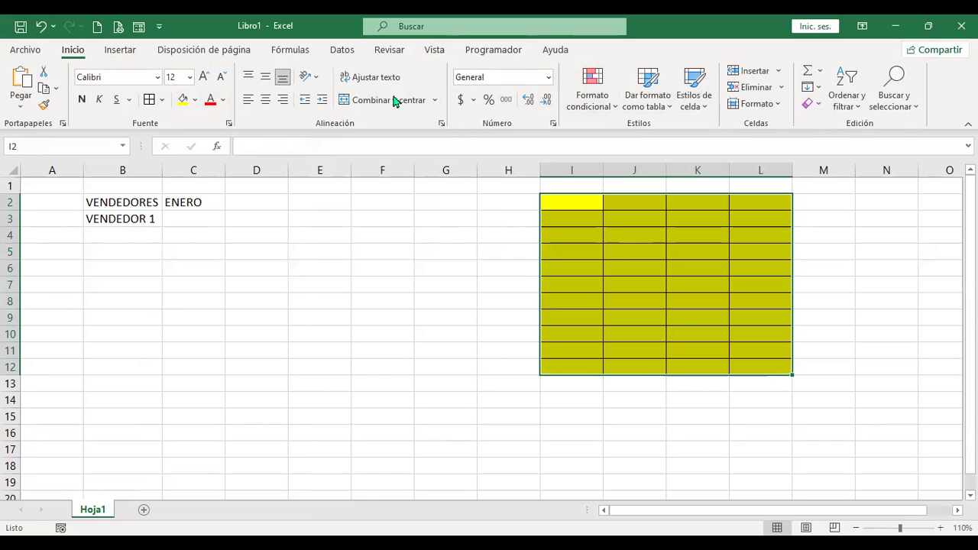
left_click(467, 284)
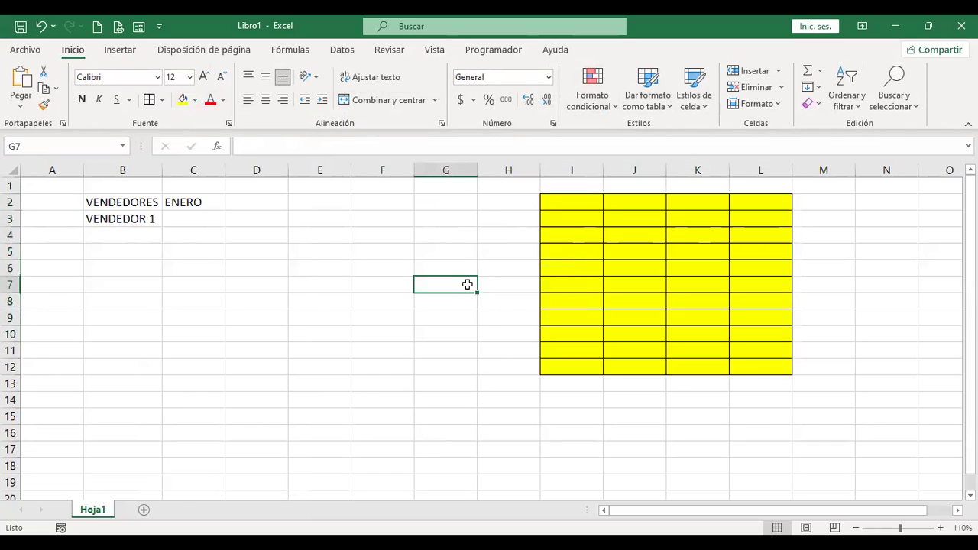
key("ctrl+z")
key("ctrl+z")
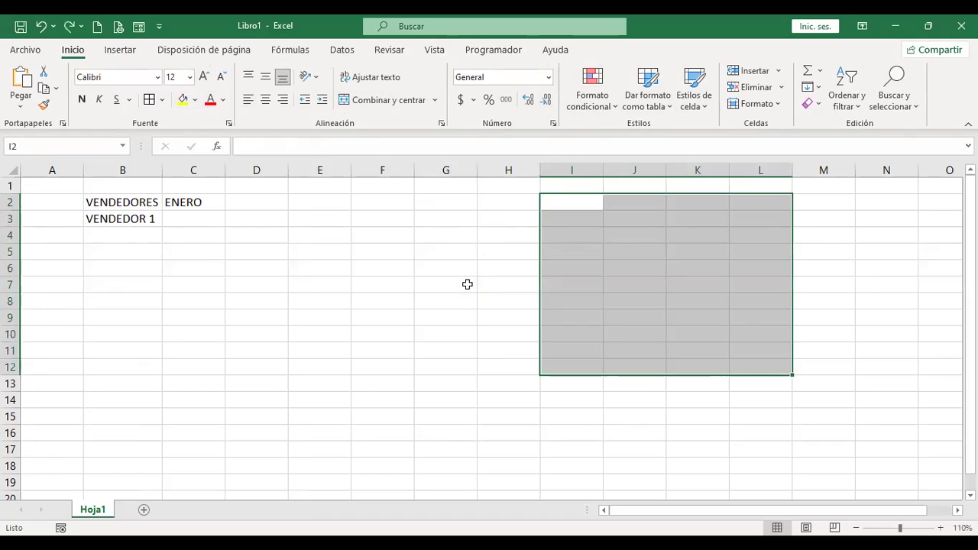
left_click(337, 271)
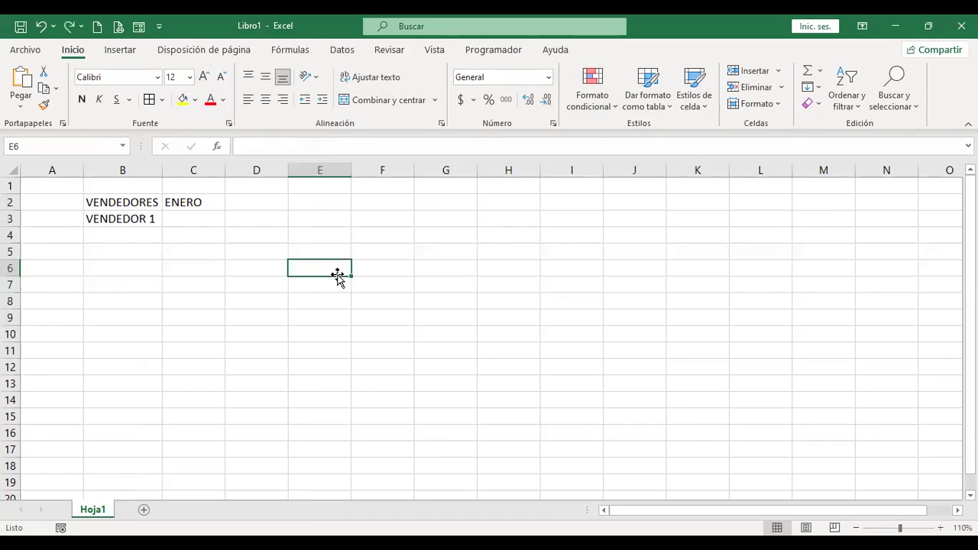
- From B2, bring up the create-table settings for B2:C3 twice and dismiss them
left_click(143, 203)
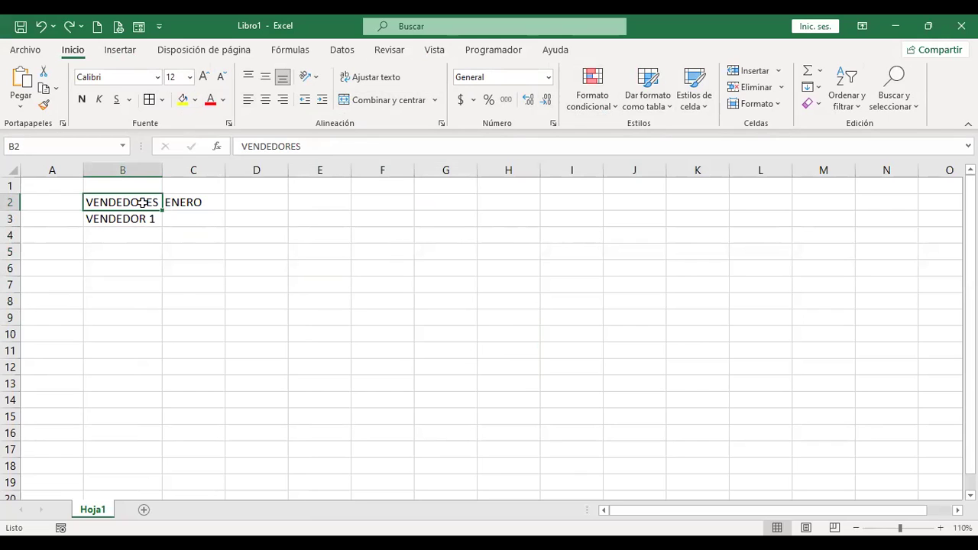
left_click(120, 52)
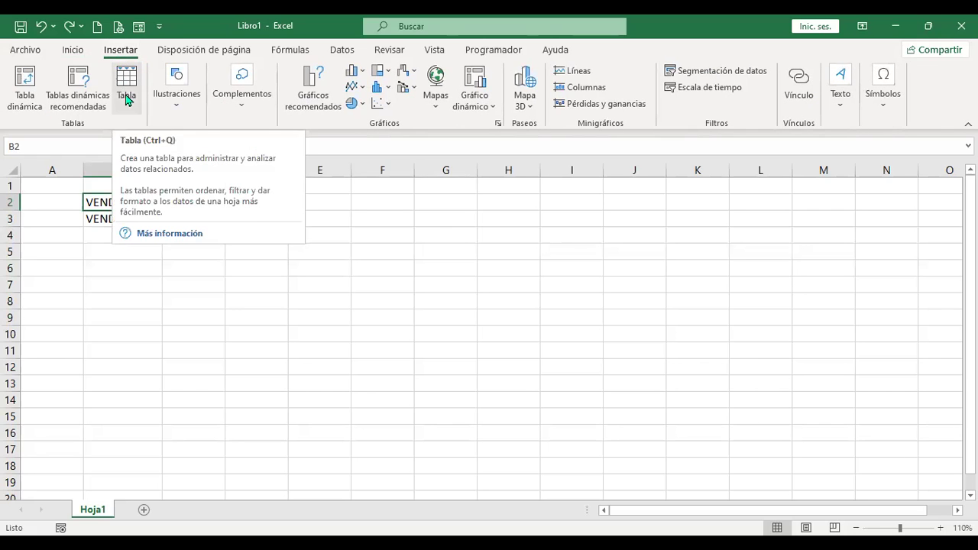
left_click(222, 286)
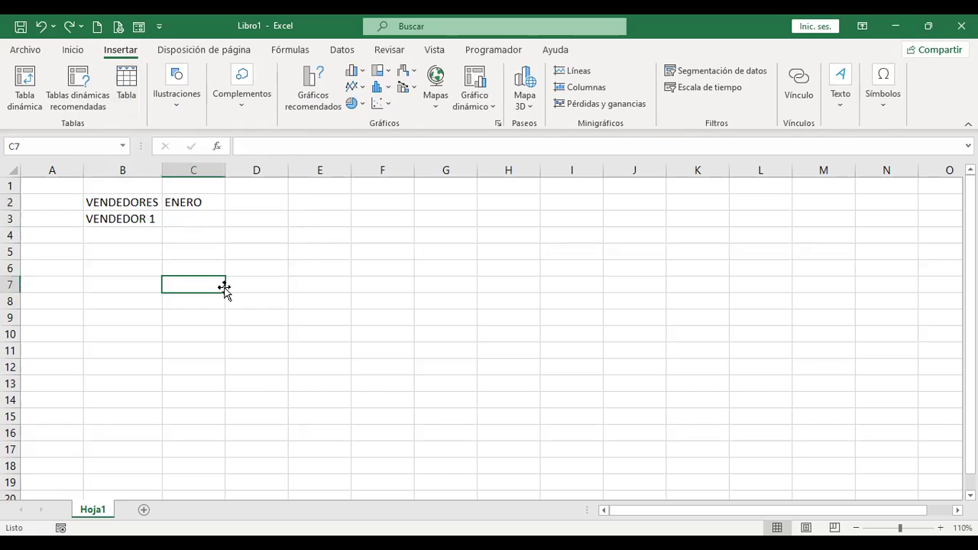
left_click(139, 205)
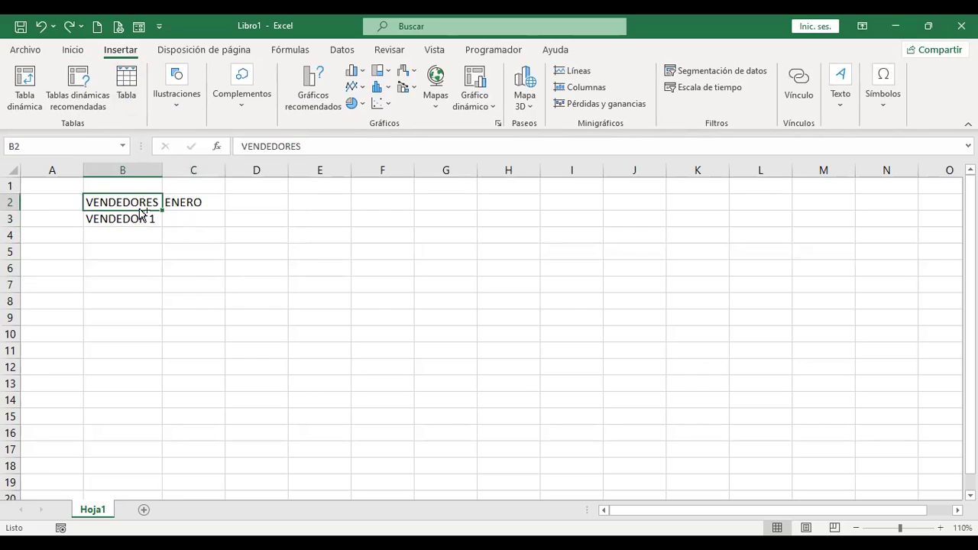
key("ctrl+q")
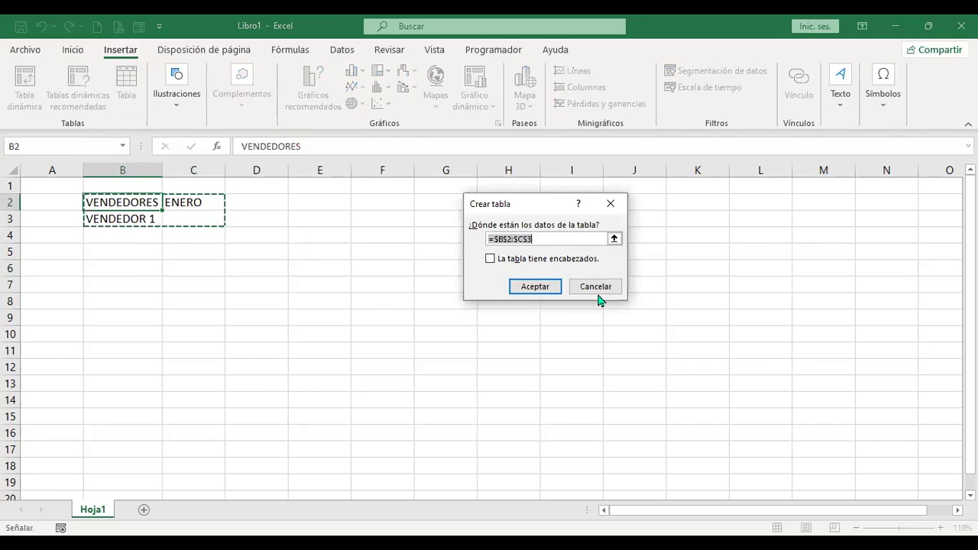
left_click(603, 288)
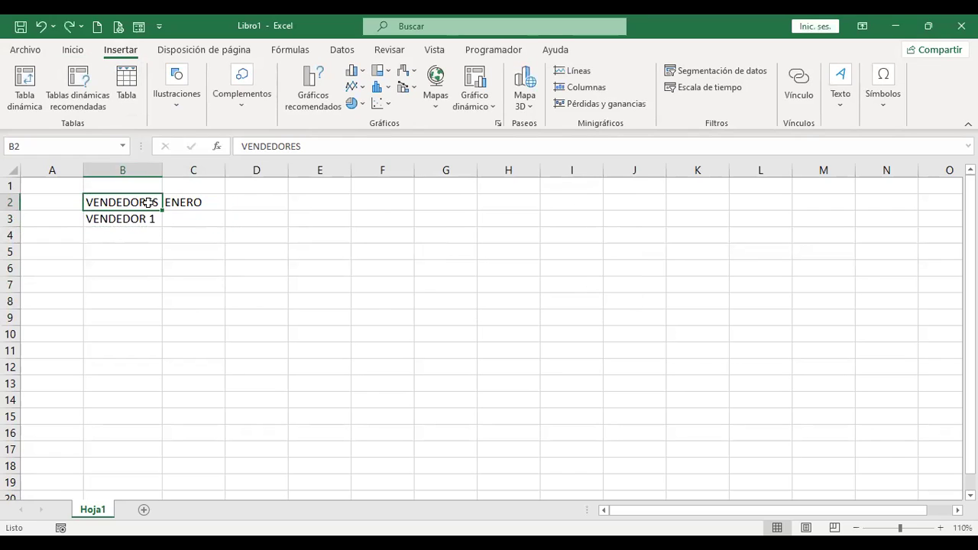
key("ctrl+q")
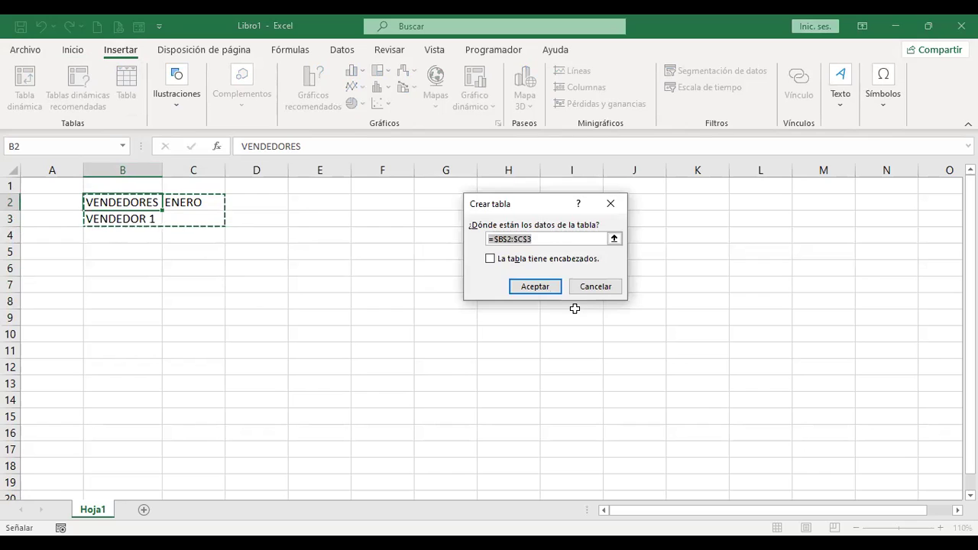
key("Escape")
- Open the Crear tabla dialog for range $B$2:$C$3 from cell B2 with Ctrl+T
left_click(444, 230)
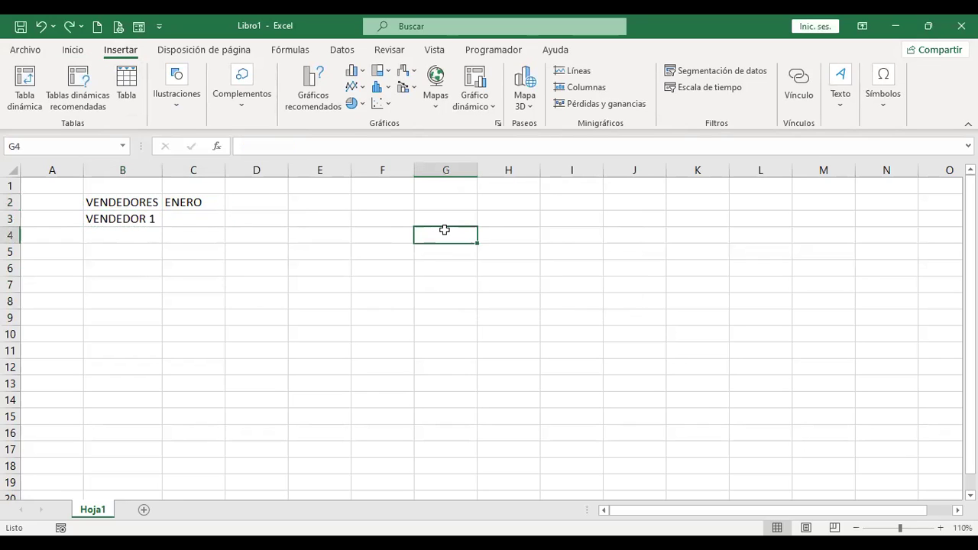
left_click(141, 79)
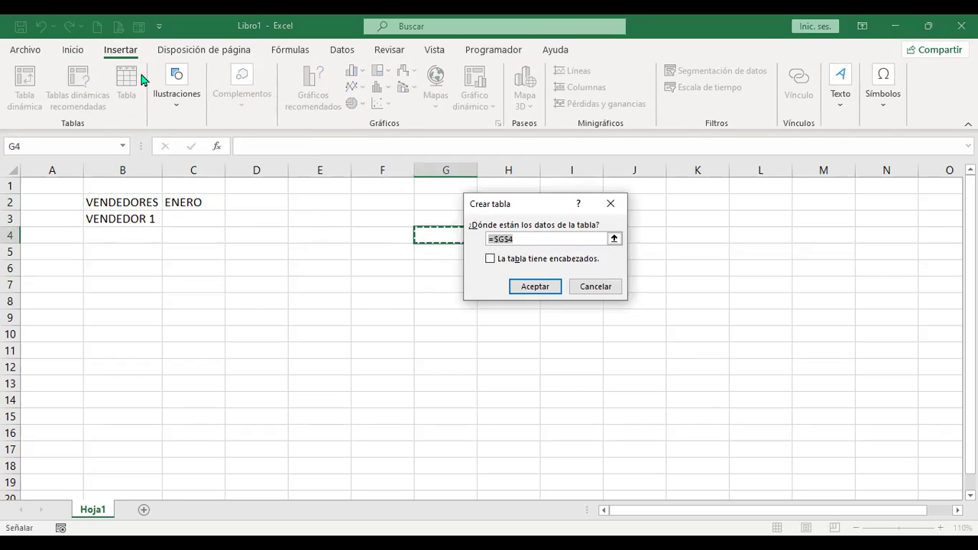
key("Escape")
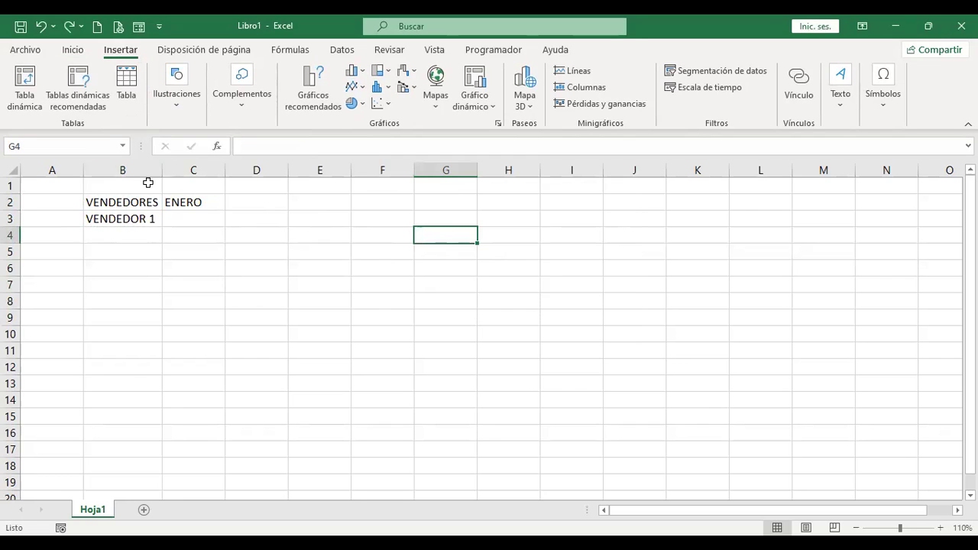
left_click(145, 202)
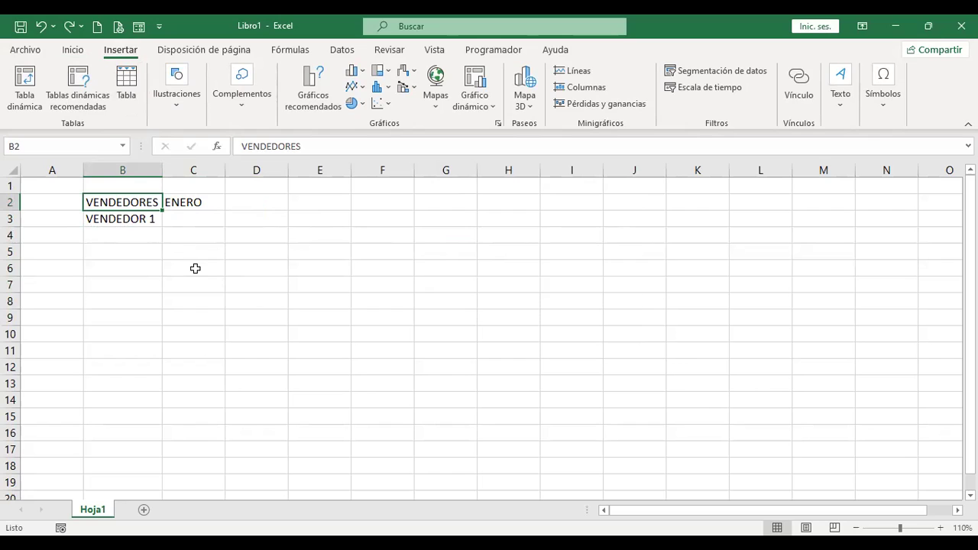
key("ctrl+t")
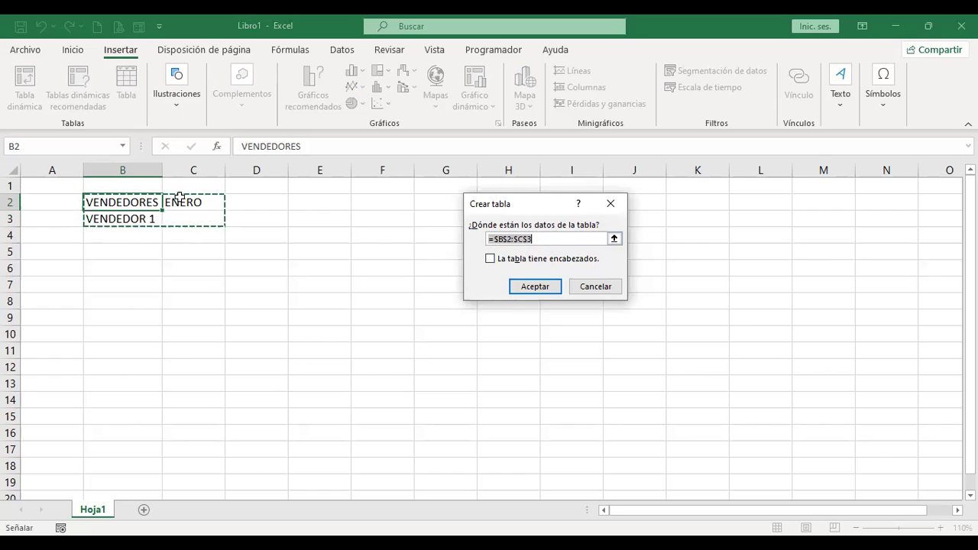
- Create Tabla1 from B2:C3 with 'La tabla tiene encabezados' ticked, then deselect it
left_click(491, 260)
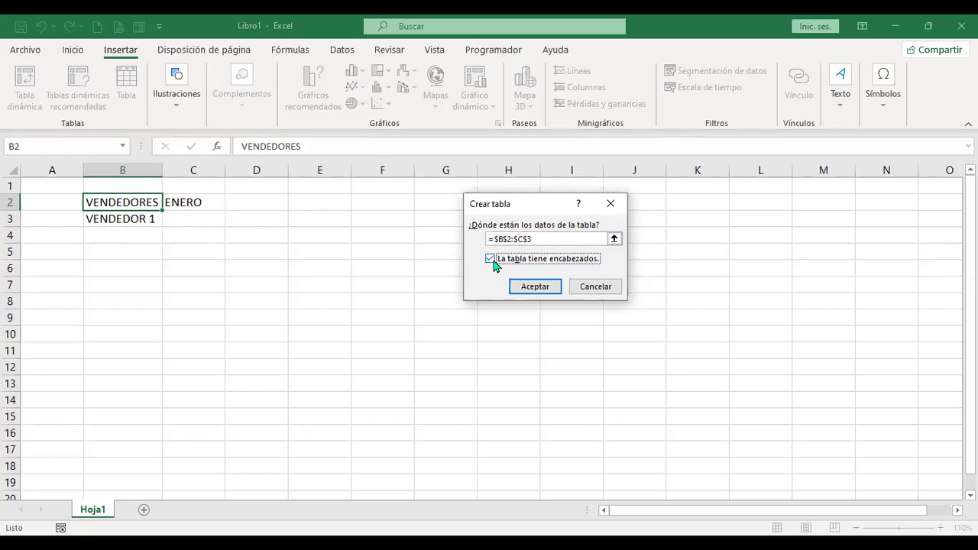
left_click(489, 260)
left_click(530, 289)
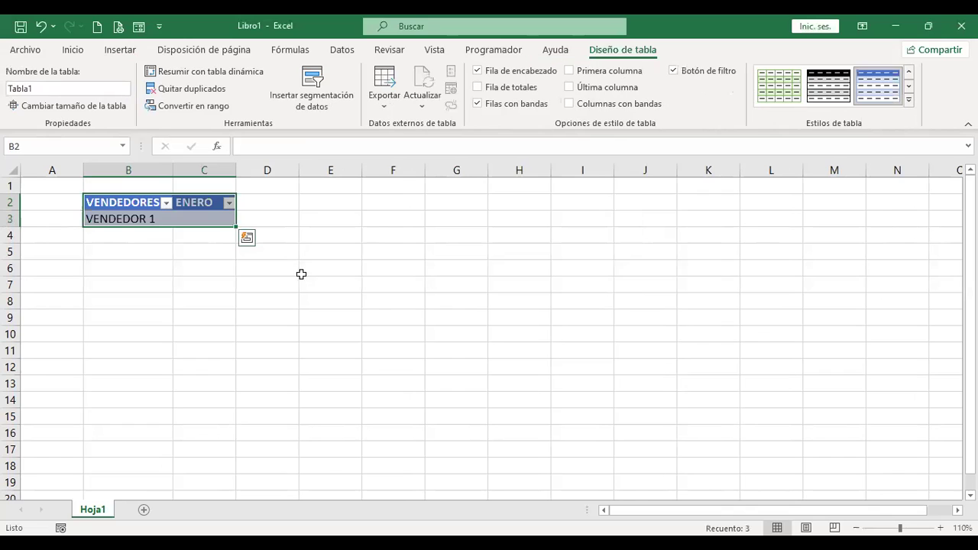
left_click(210, 277)
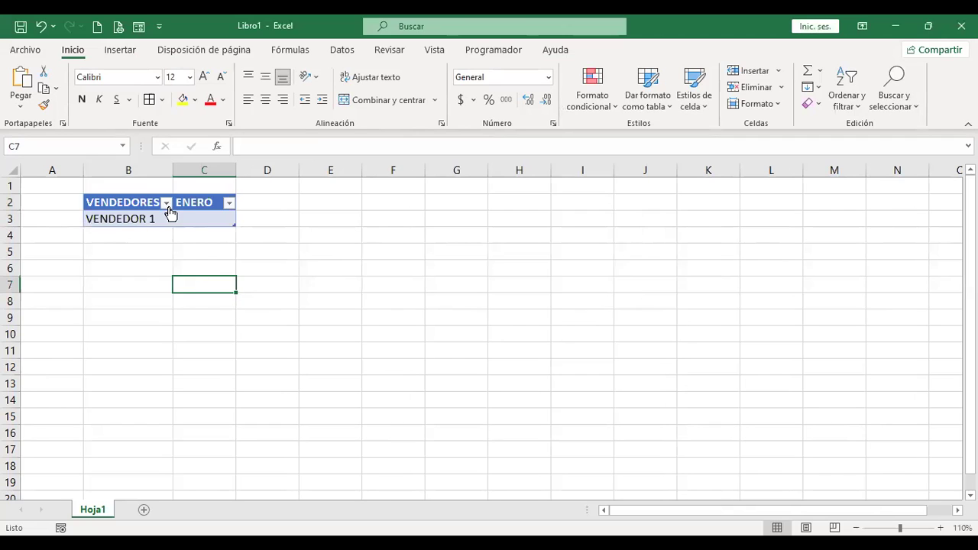
- Resize Tabla1 to B2:E4, adding FEBRERO and MARZO header columns after ENERO
key("alt+Down")
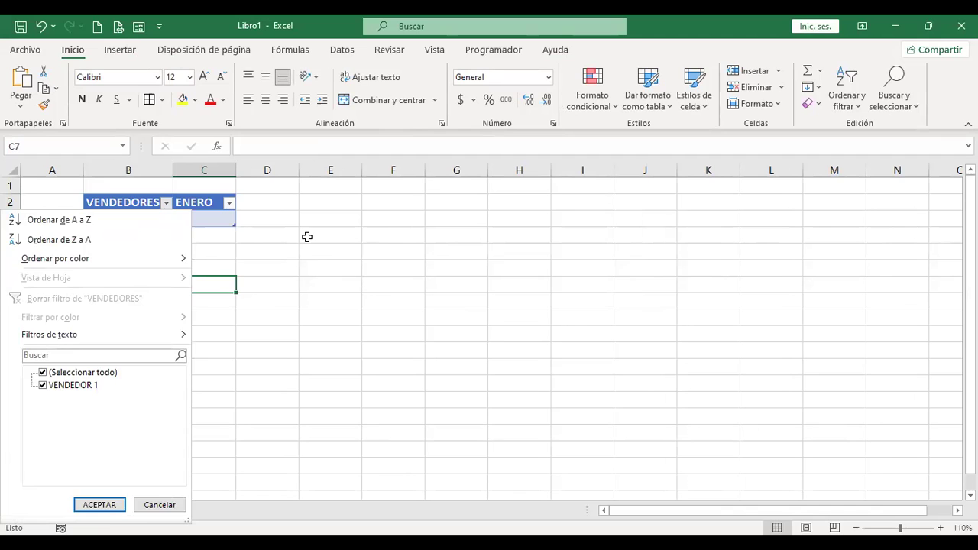
left_click(234, 227)
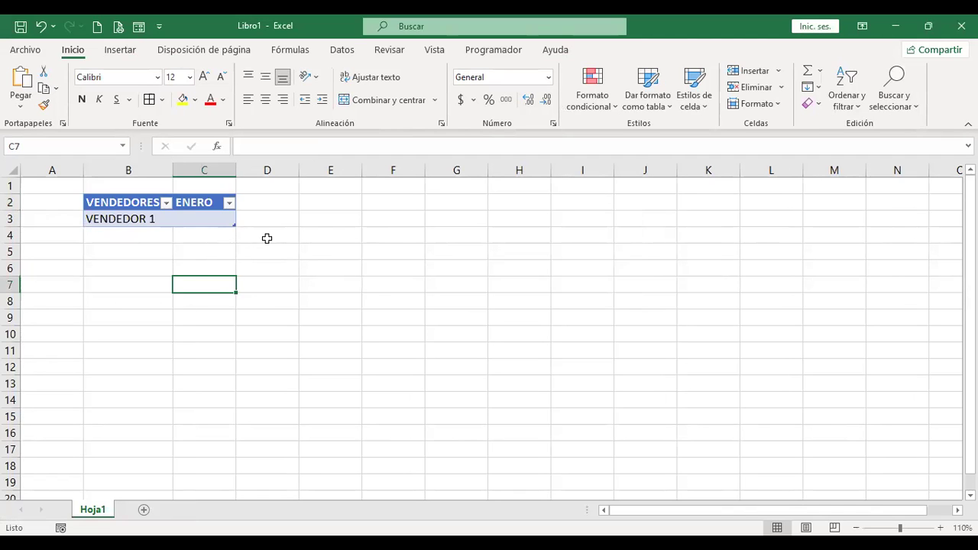
scroll(265, 246, "up", 5)
scroll(416, 299, "down", 1)
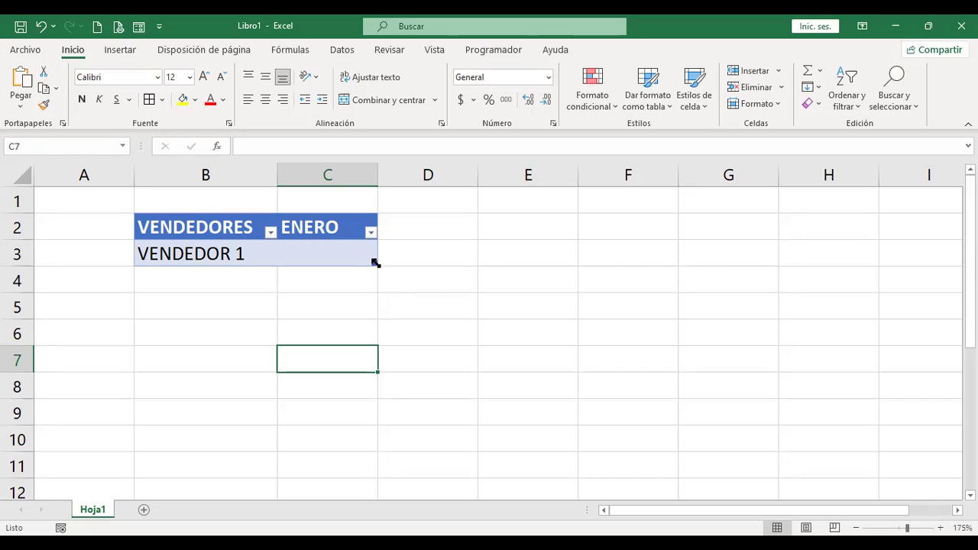
left_click_drag(375, 267, 376, 291)
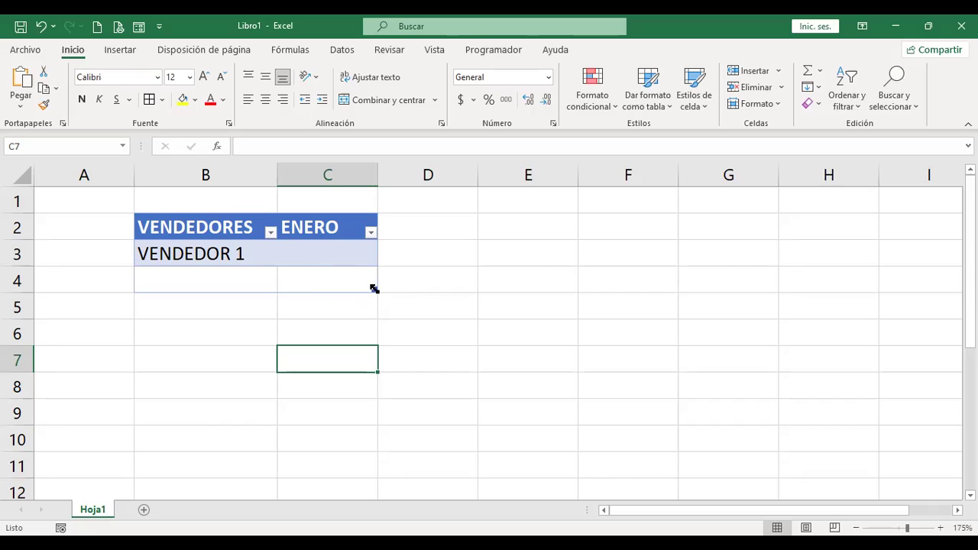
left_click_drag(374, 289, 458, 286)
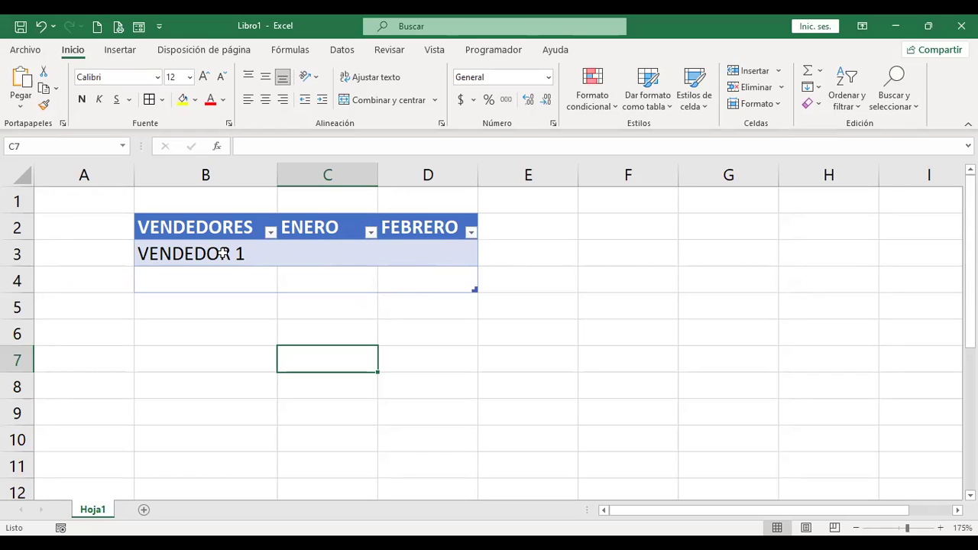
left_click(323, 224)
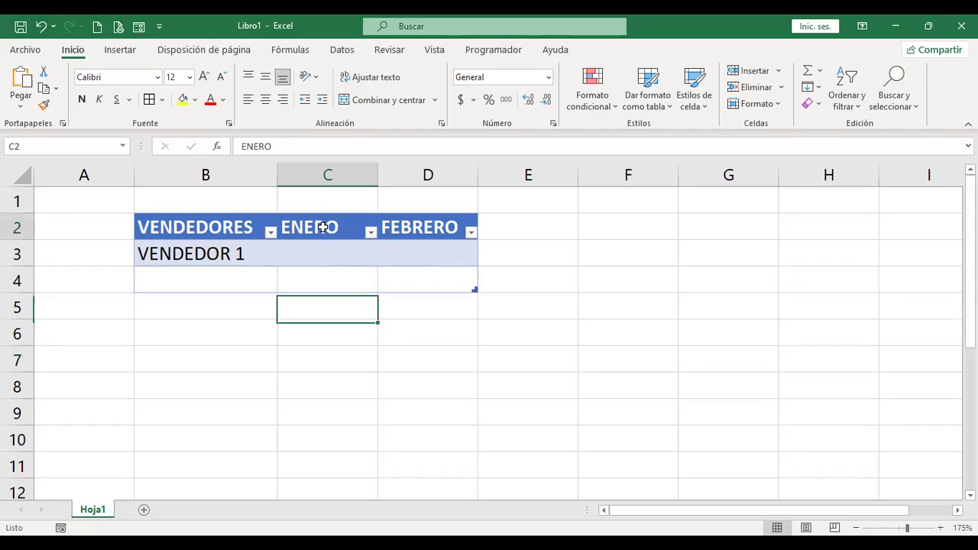
left_click(425, 230)
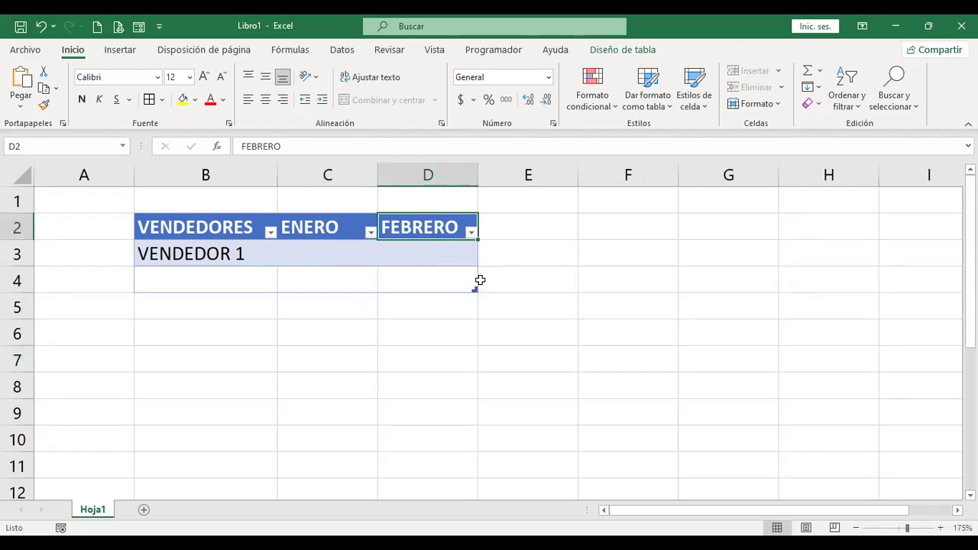
left_click_drag(474, 289, 539, 278)
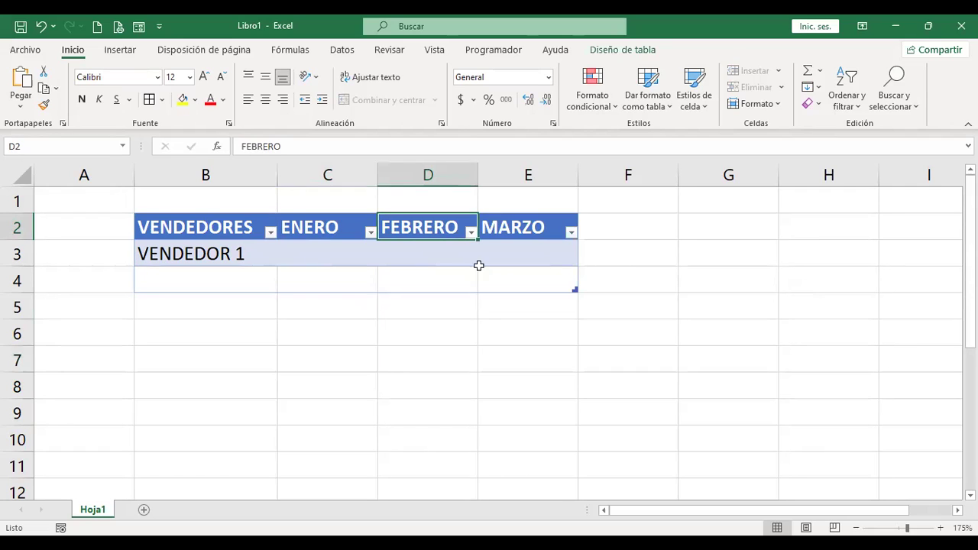
left_click(212, 280)
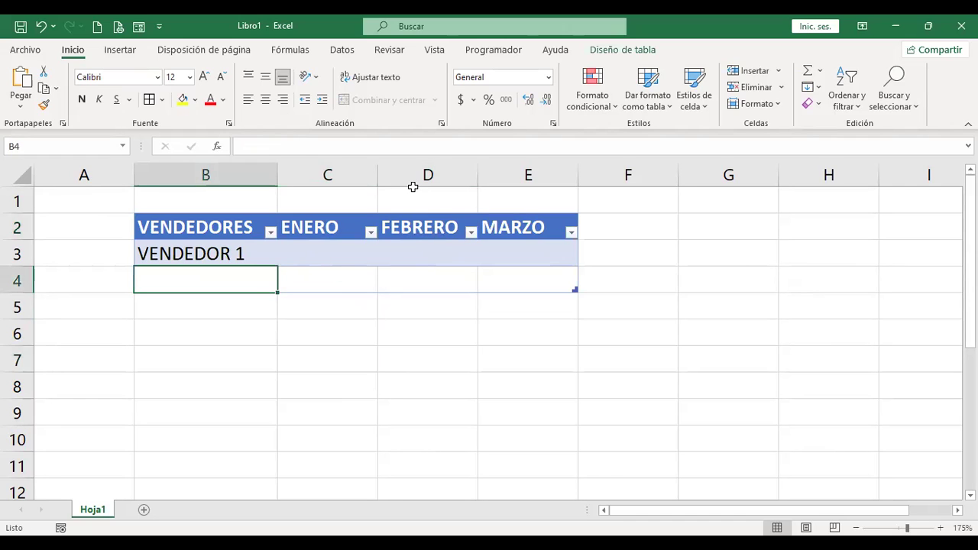
- Enter VENDEDOR 2 in B4 by copying VENDEDOR 1 and changing the number
type("VENDE")
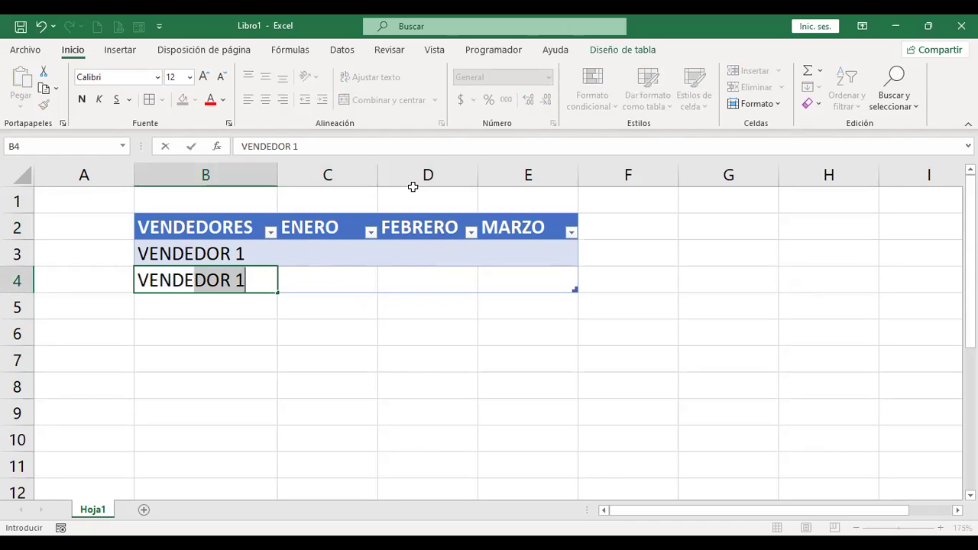
key("ctrl+Return")
type("2")
key("Return")
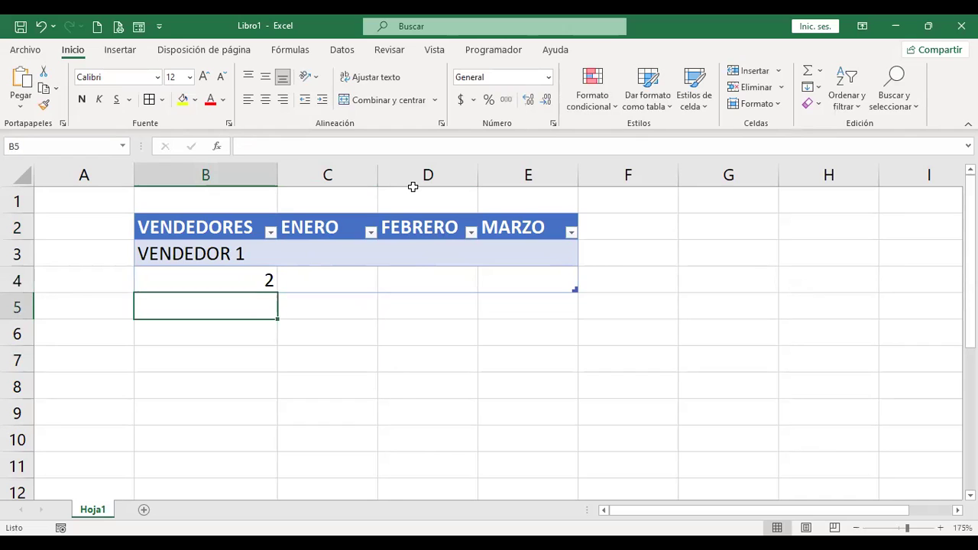
key("Up")
key("Up")
key("ctrl+c")
key("Down")
key("Return")
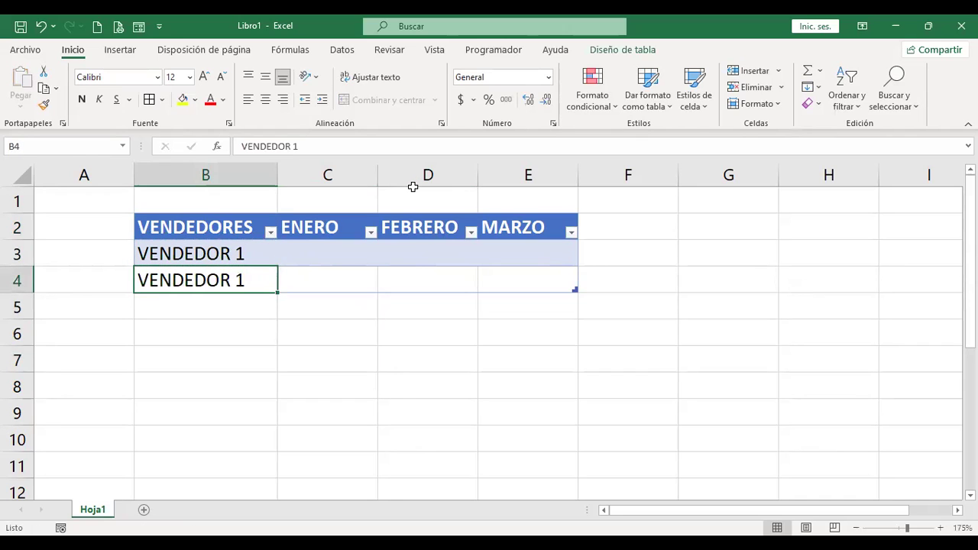
key("F2")
key("BackSpace")
type("2")
key("Return")
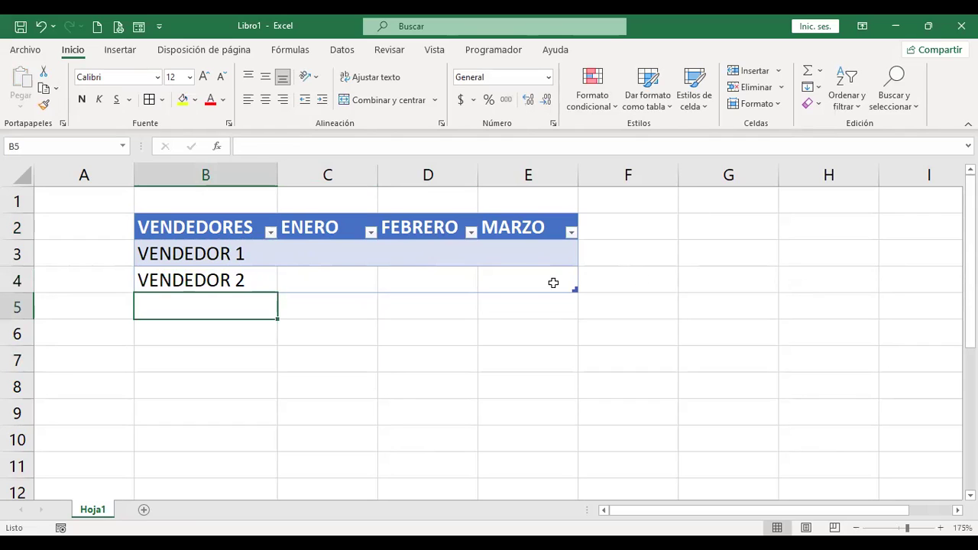
- Extend Tabla1 down to row 5 and rename the ENERO header in C2 to ABRIL
left_click(324, 272)
left_click_drag(574, 291, 571, 314)
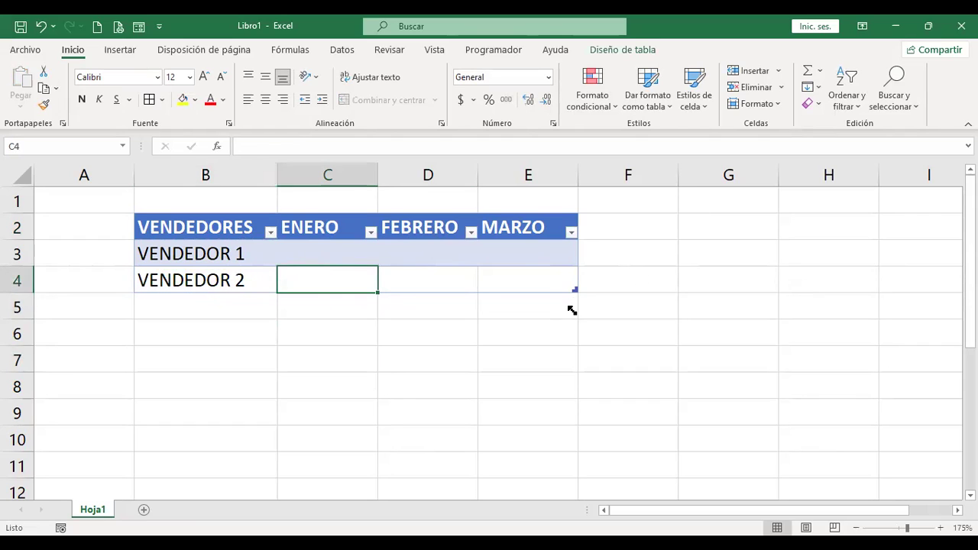
left_click(254, 301)
left_click(520, 226)
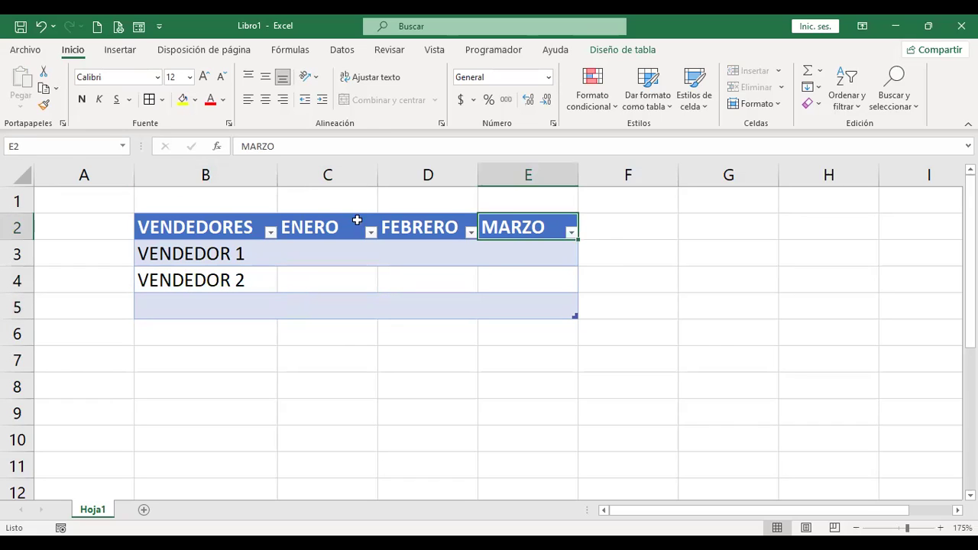
key("Left")
key("Left")
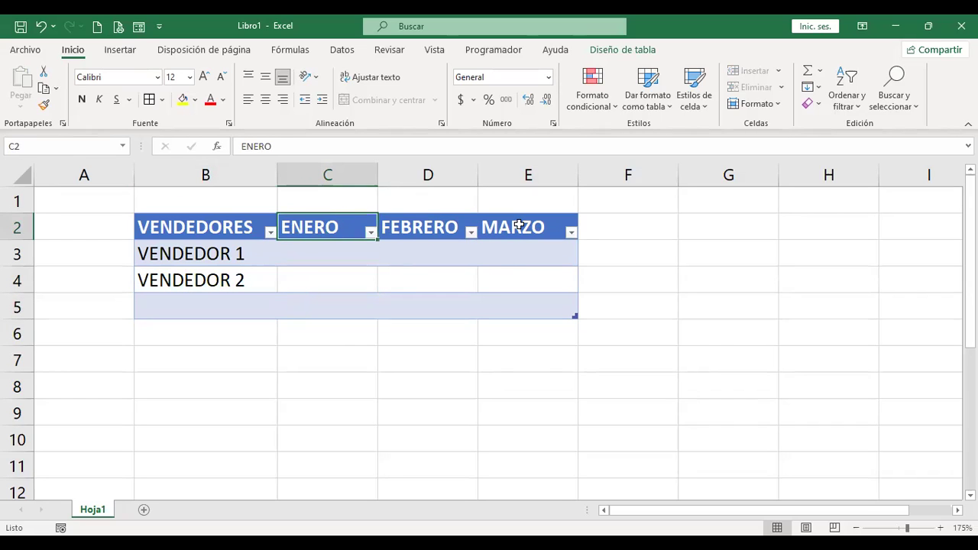
type("ABR")
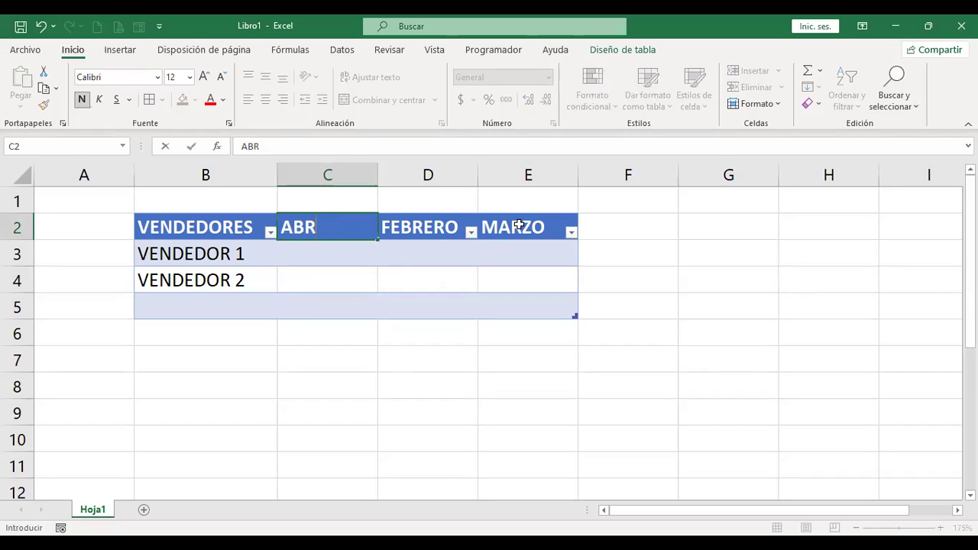
key("Return")
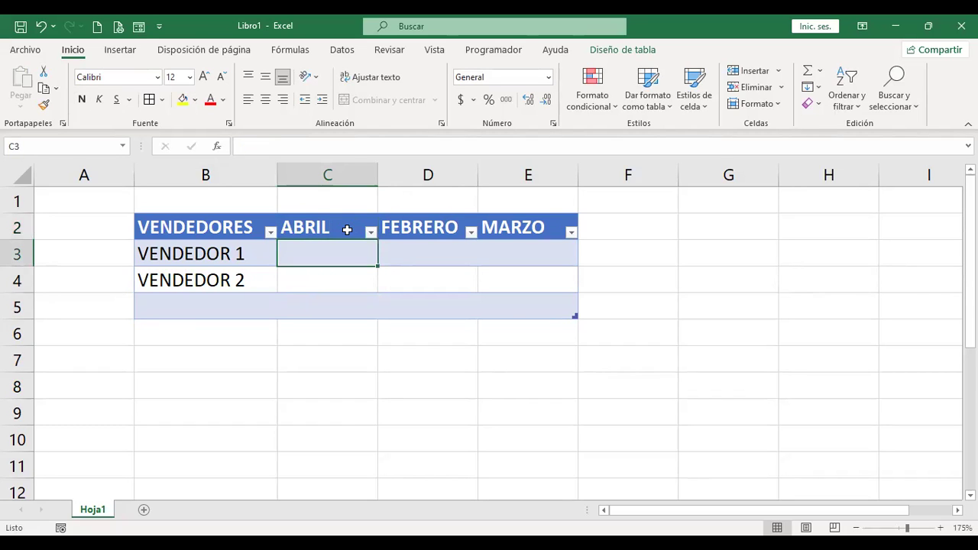
- Autofill the month headers after ABRIL and extend the seller list to VENDEDOR 5
left_click(348, 229)
mouse_move(377, 239)
left_mouse_down()
mouse_move(516, 238)
mouse_move(572, 261)
left_mouse_up()
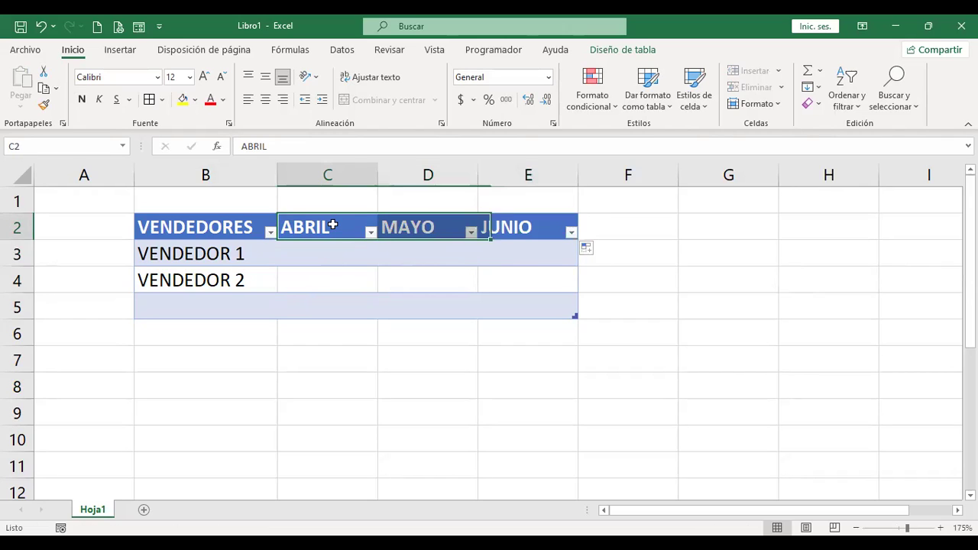
mouse_move(245, 252)
left_mouse_down()
mouse_move(251, 282)
mouse_move(276, 308)
left_mouse_up()
left_click(340, 229)
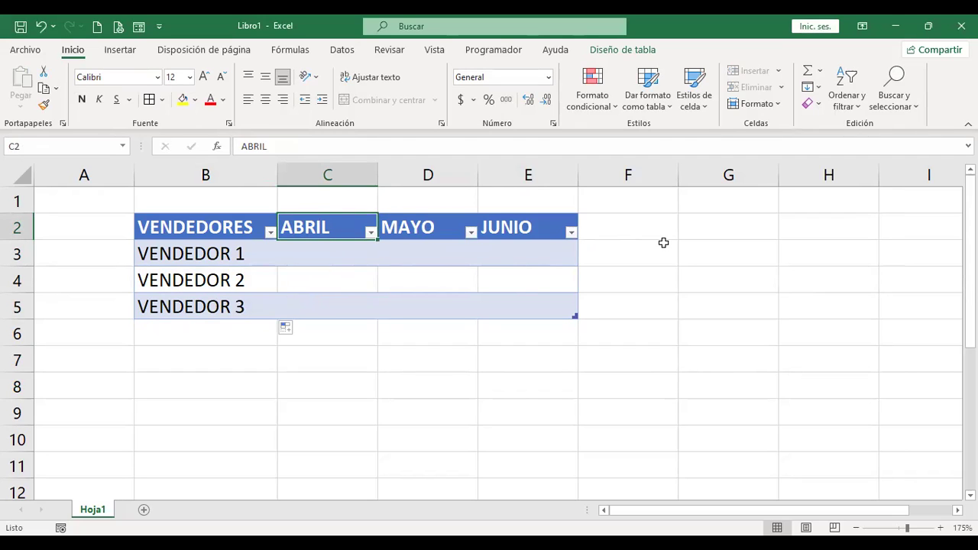
mouse_move(229, 255)
left_mouse_down()
mouse_move(237, 308)
mouse_move(277, 371)
left_mouse_up()
left_click(348, 280)
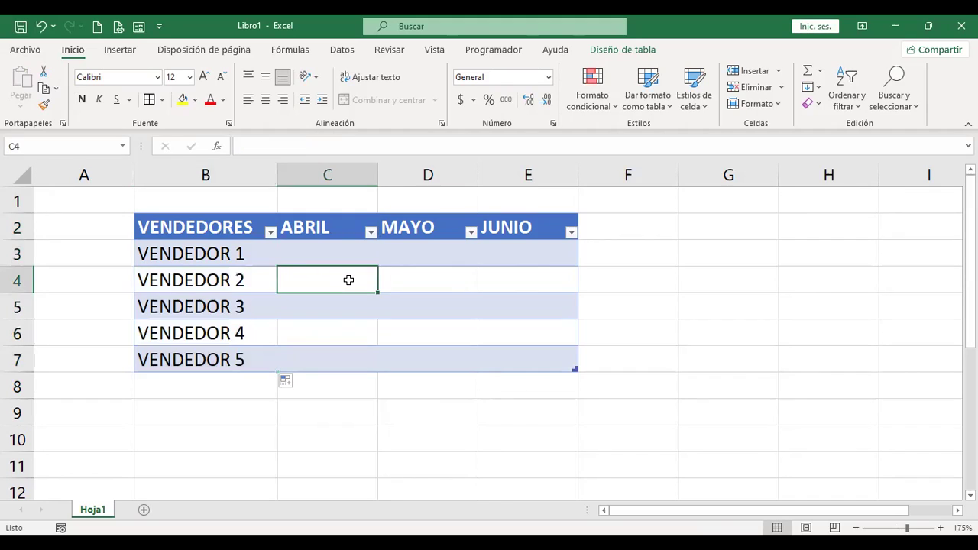
left_click(614, 273)
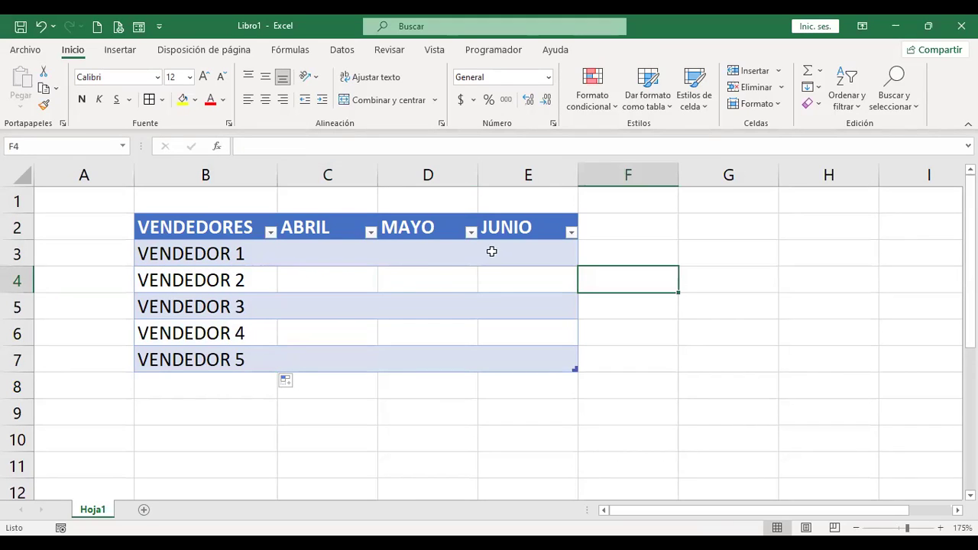
- Set C2 to JULIO and autofill AGOSTO through DICIEMBRE across D2:H2
left_click(331, 223)
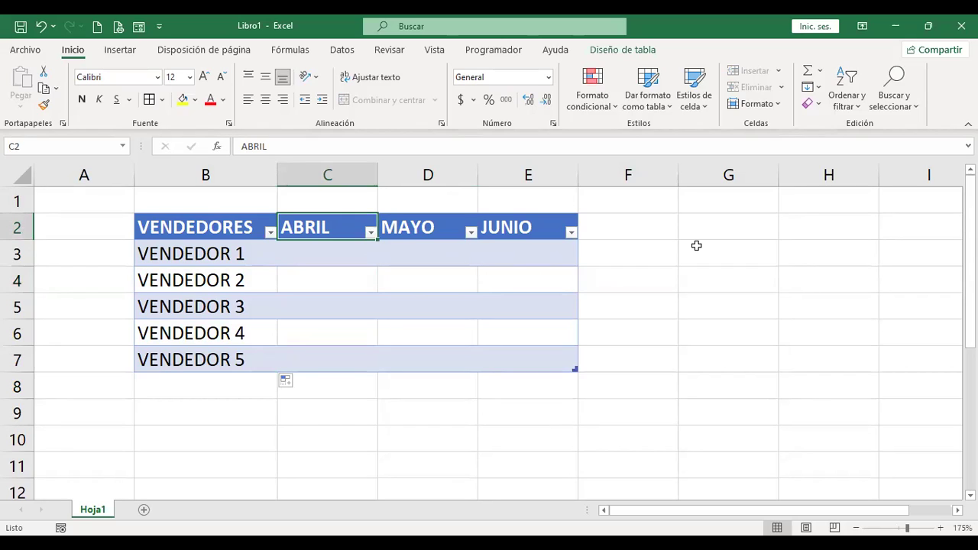
type("ENE")
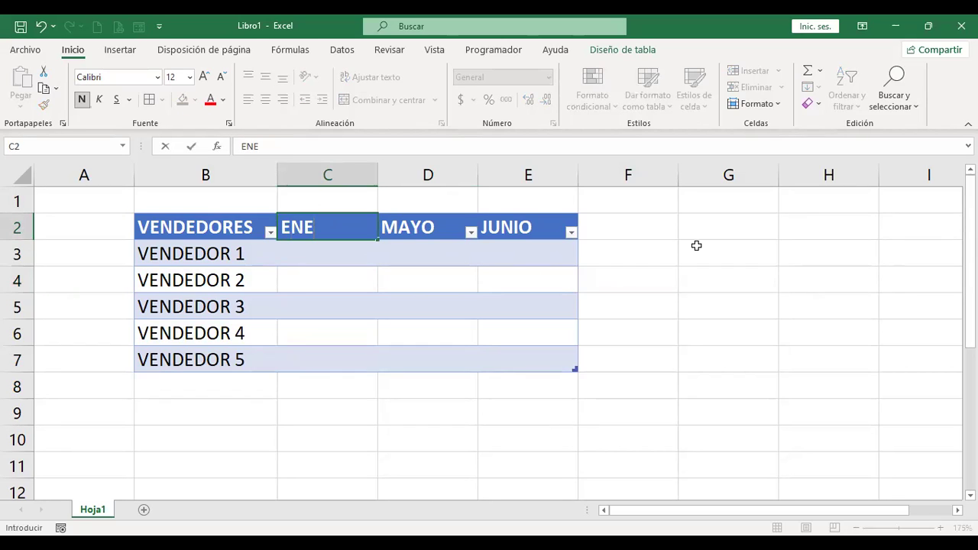
key("Return")
key("Up")
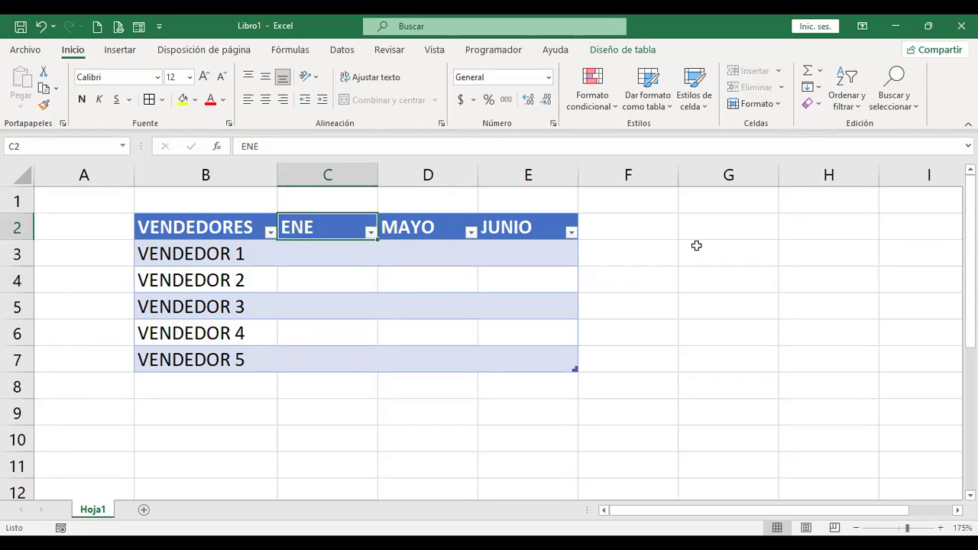
type("JULIO")
key("Return")
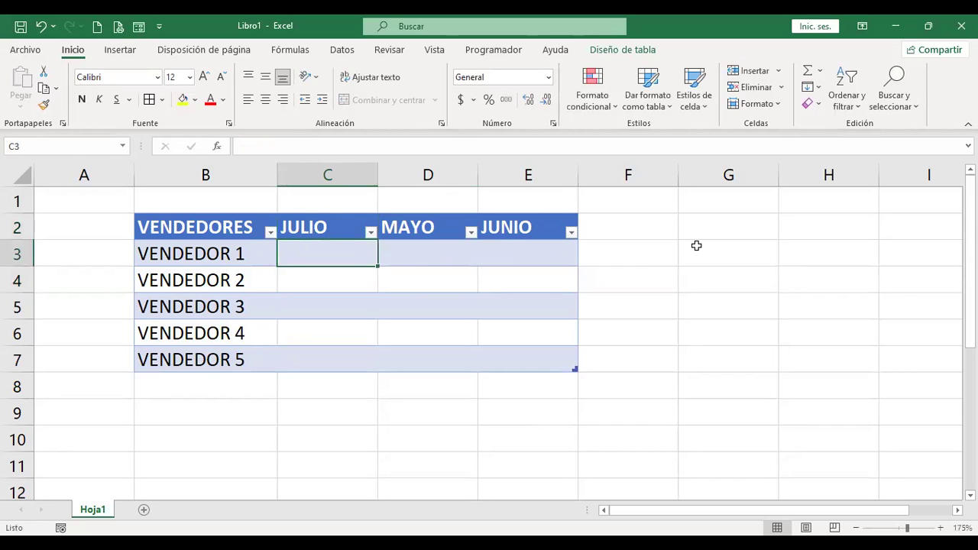
key("Up")
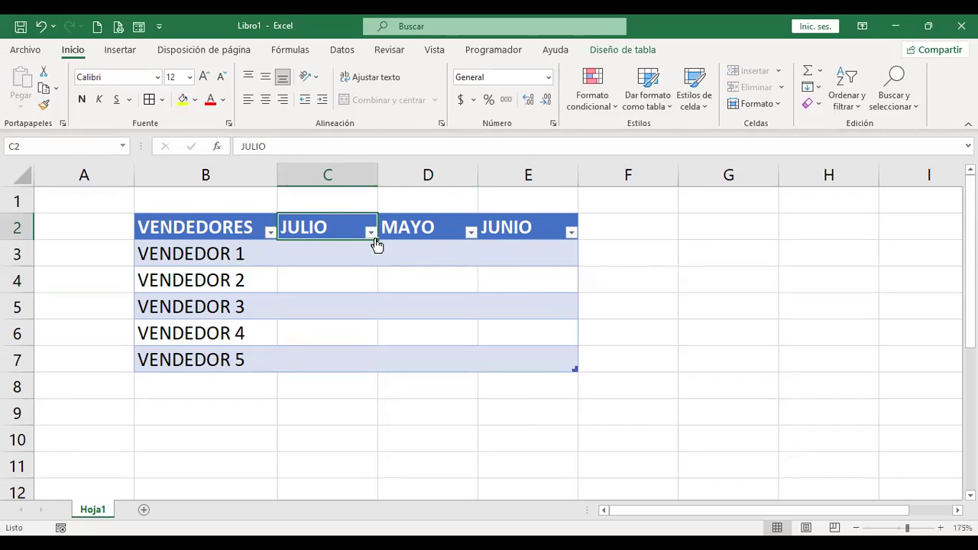
left_click_drag(379, 241, 849, 238)
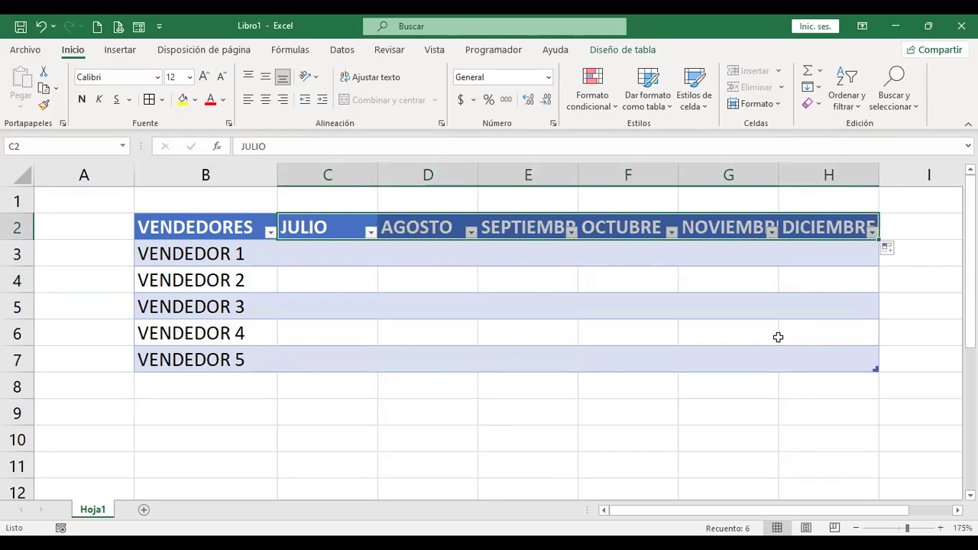
left_click_drag(331, 244, 857, 358)
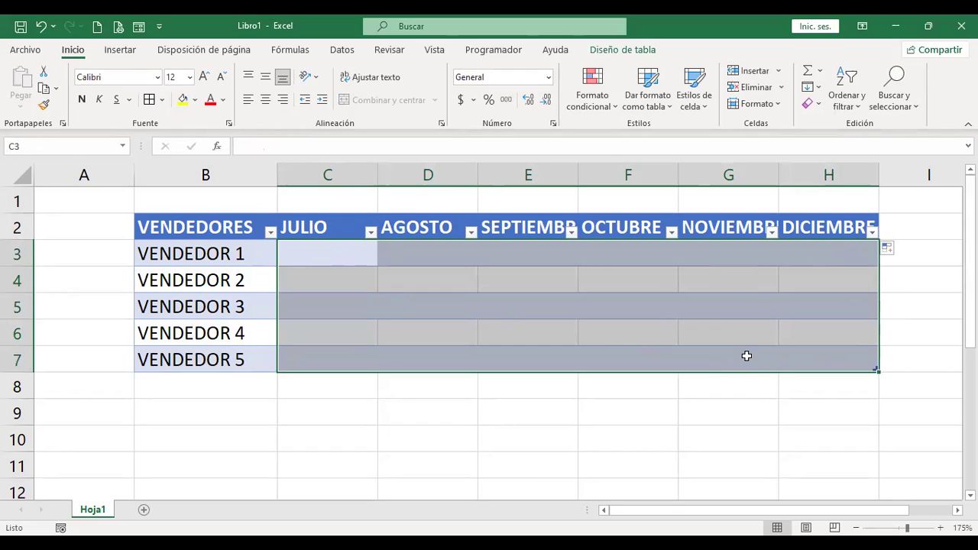
- Enter =+ALEATORIO.ENTRE(100;1000) in C3 so JULIO fills C3:C7 with random sales
left_click(327, 260)
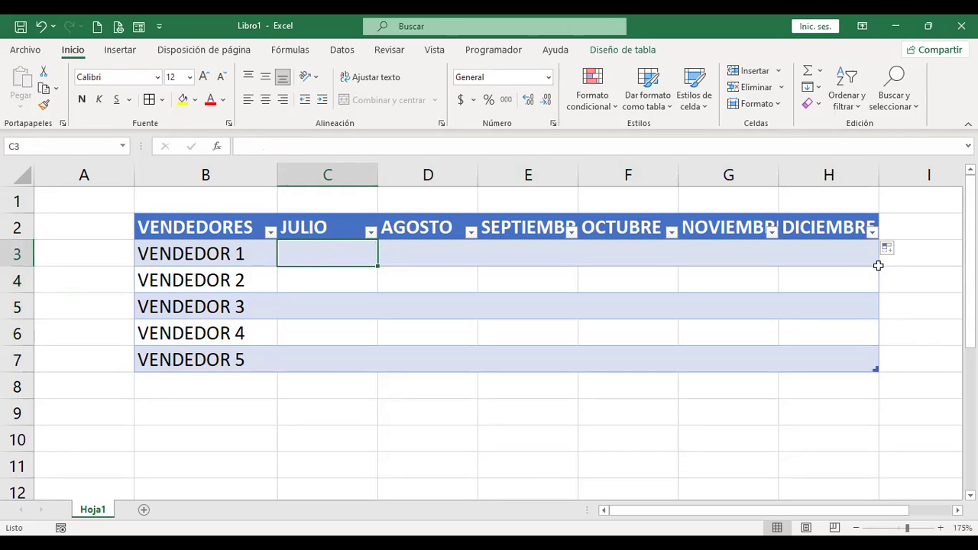
type("+ALE")
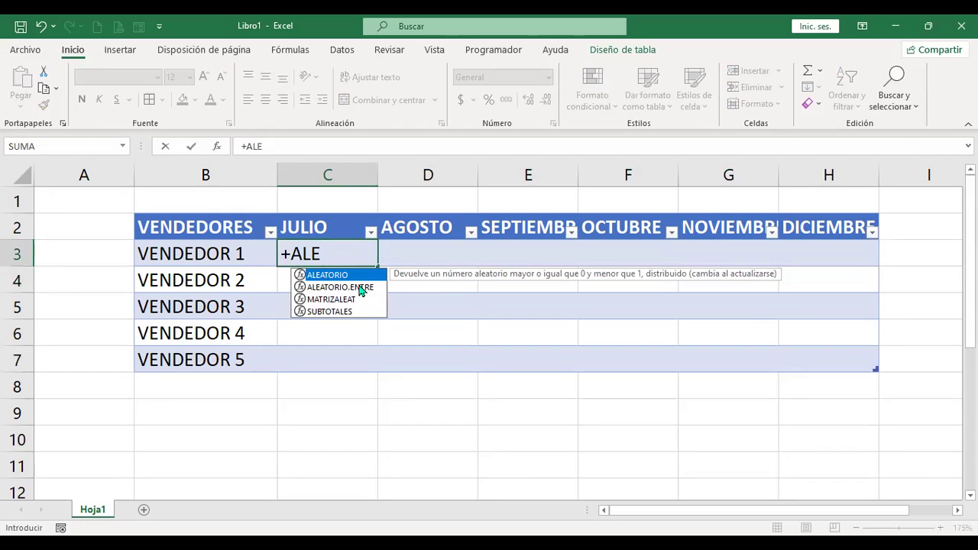
double_click(360, 288)
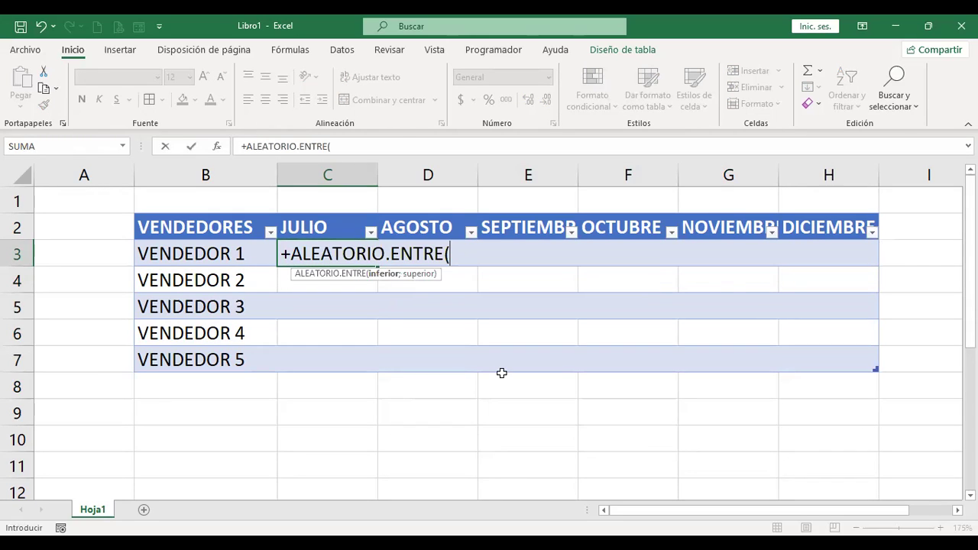
type("100")
type("<")
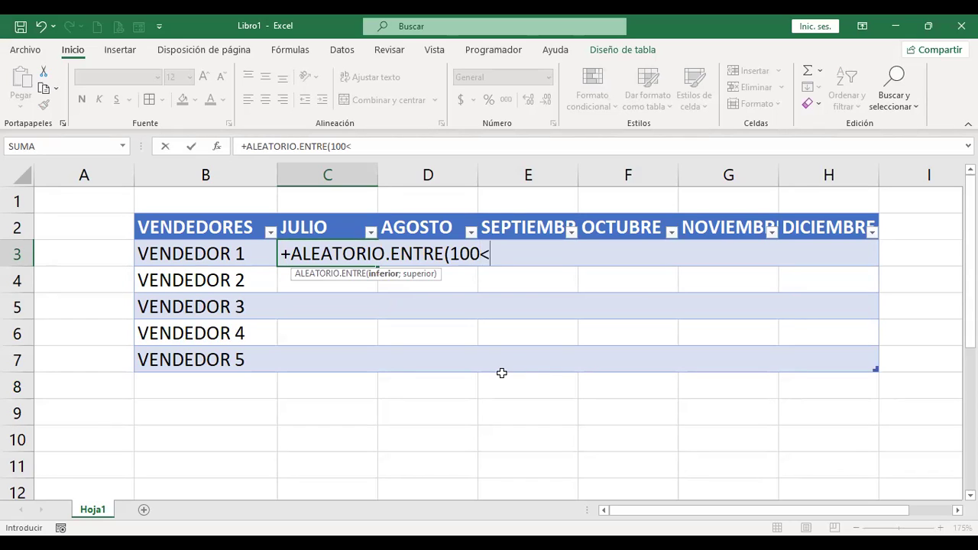
key("BackSpace")
key("BackSpace")
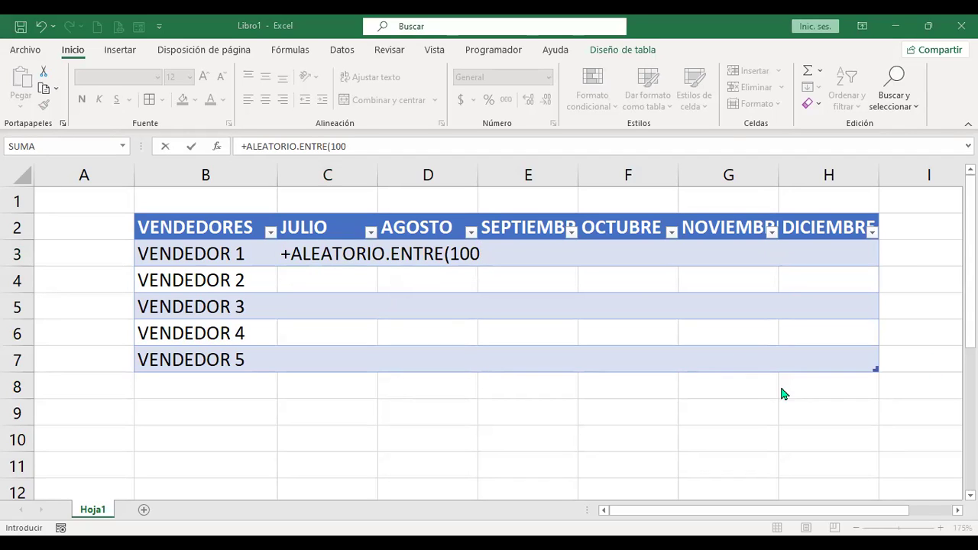
left_click(525, 253)
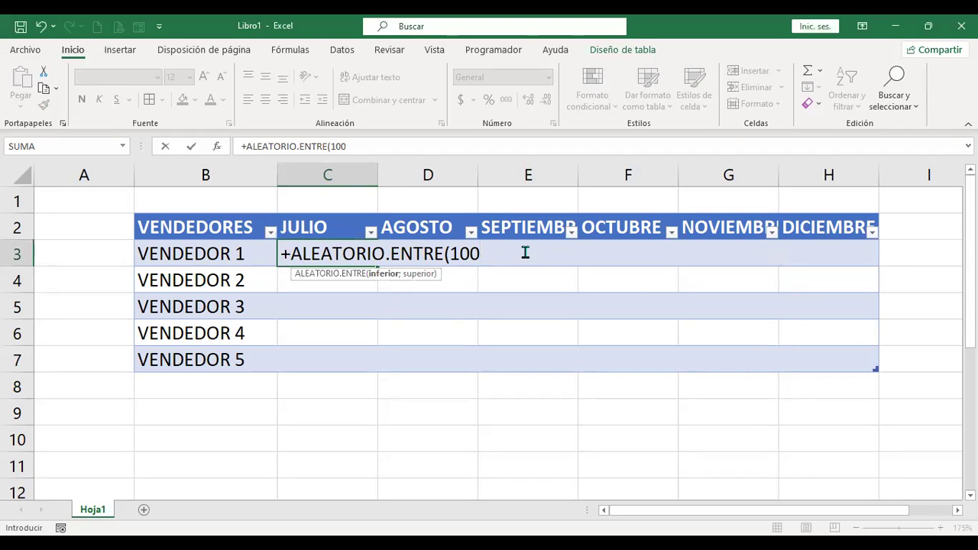
type(">")
key("BackSpace")
type(";")
key("BackSpace")
type(";")
type("1000")
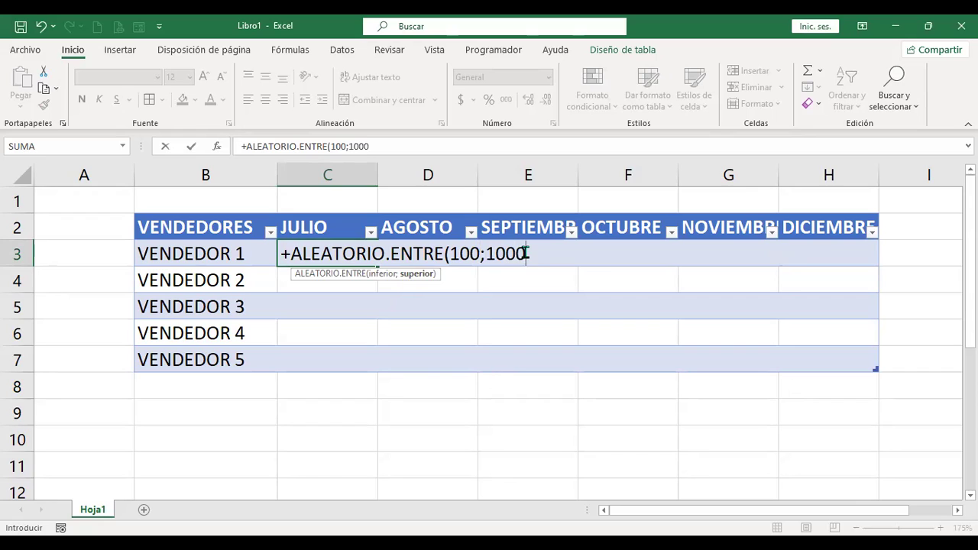
key("Return")
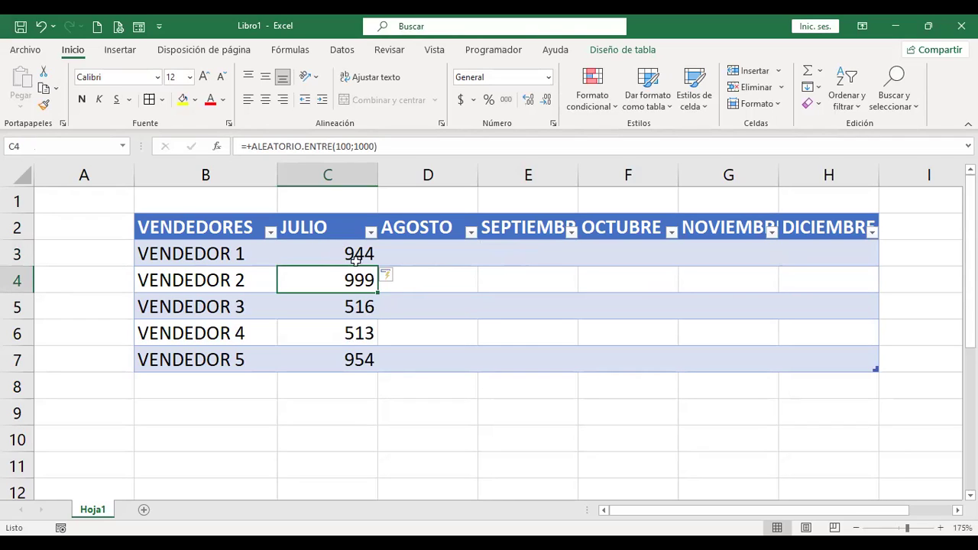
- Extend the C3 random formula across to DICIEMBRE and down to row 7, then recalculate with F9
left_click(358, 259)
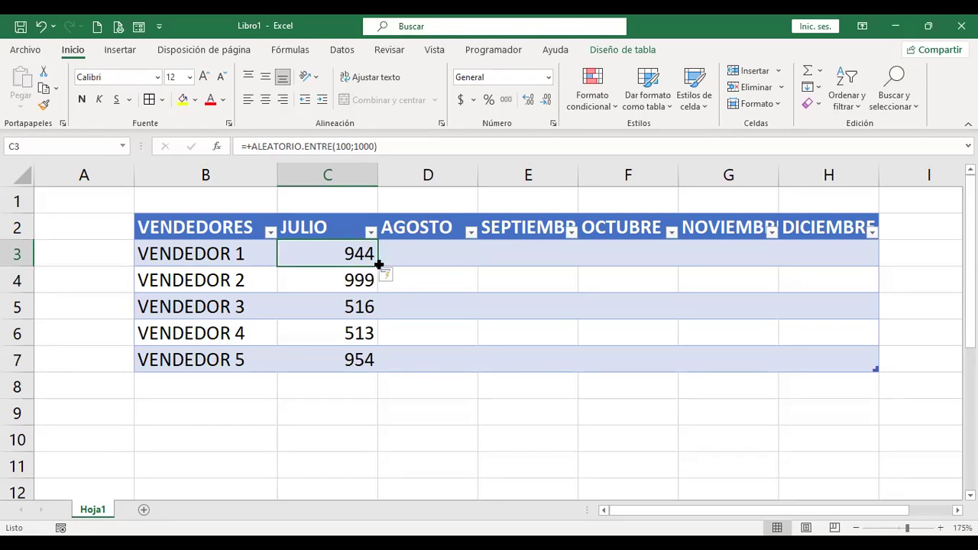
mouse_move(379, 264)
left_mouse_down()
mouse_move(478, 264)
mouse_move(623, 379)
mouse_move(856, 386)
left_mouse_up()
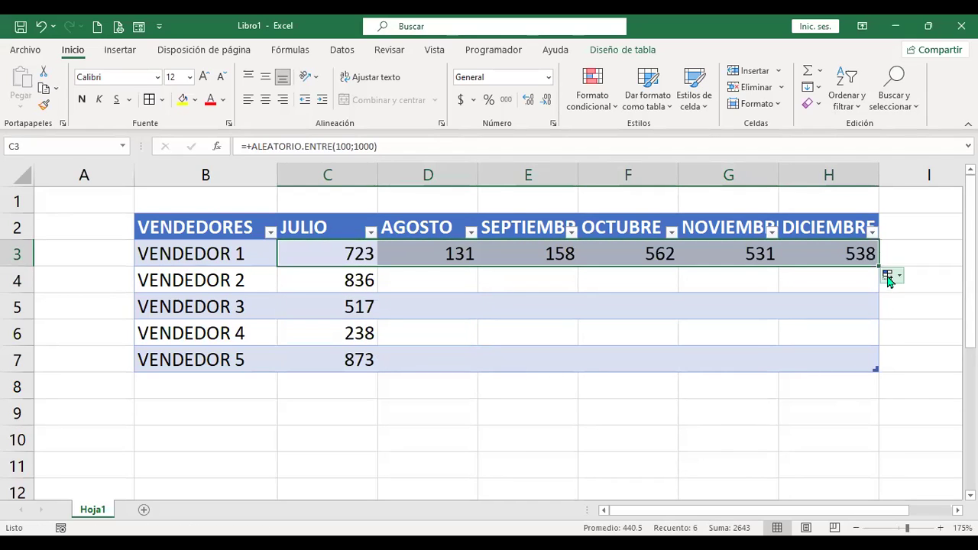
left_click_drag(878, 266, 877, 374)
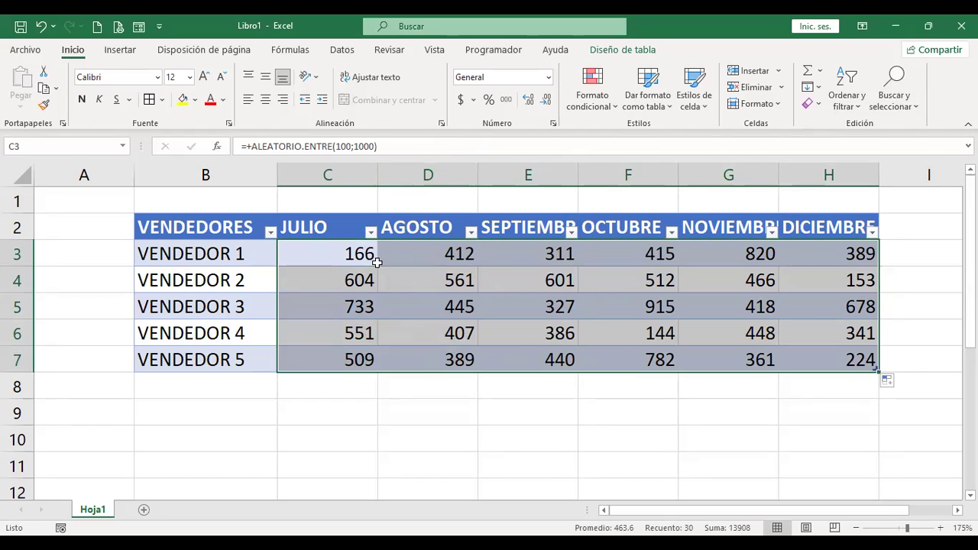
left_click(453, 199)
key("F9")
key("F9")
key("F9")
key("F9")
key("F9")
key("F9")
key("F9")
key("F9")
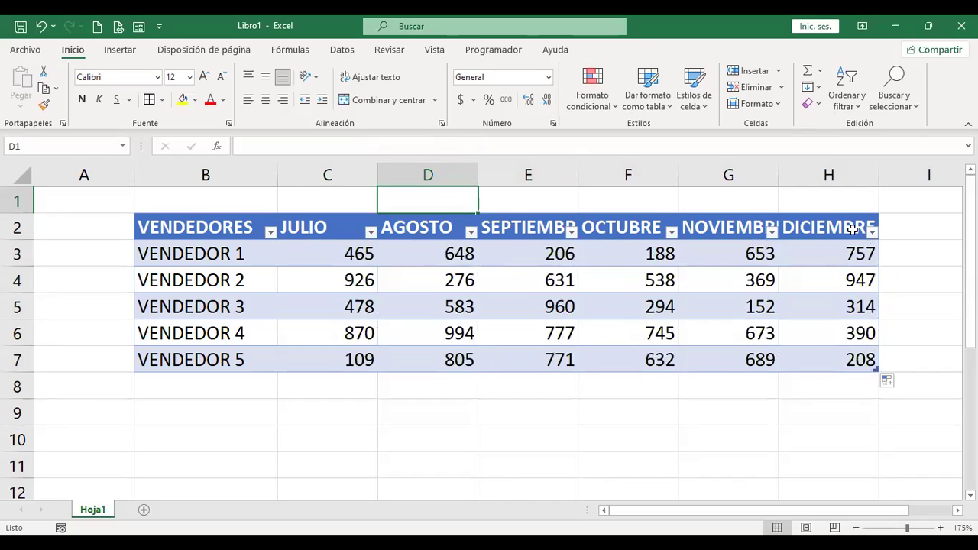
key("F9")
key("F9")
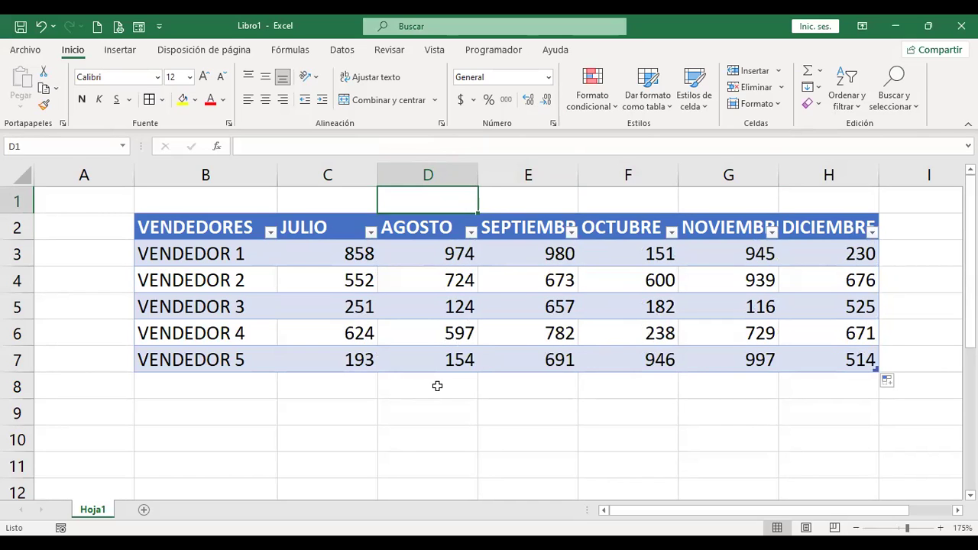
- Select and copy the monthly sales figures in C3:H7
left_click(434, 386)
left_click(344, 257)
left_click_drag(438, 269, 789, 357)
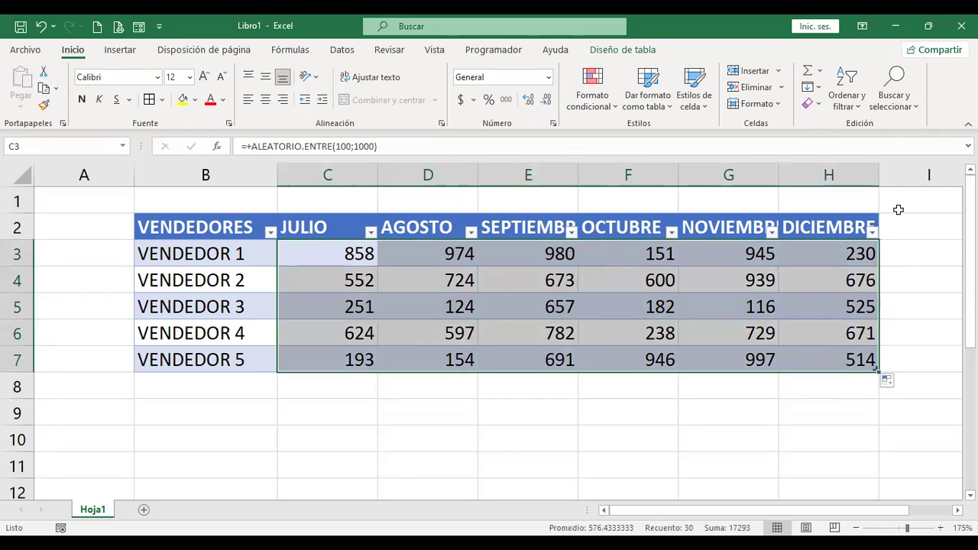
key("ctrl+c")
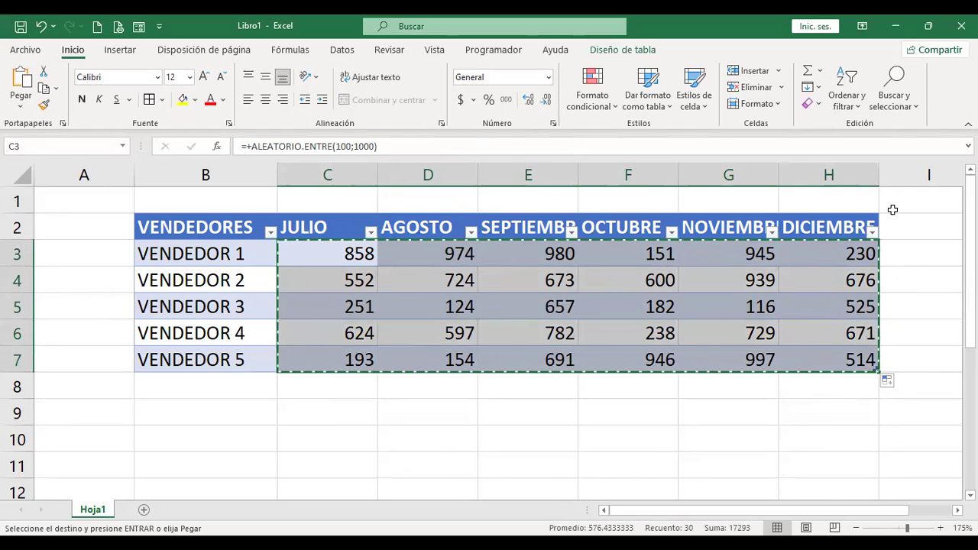
- Paste C3:H7 back as values, fixing figures such as 856 in C3 and 221 in F5
left_click(19, 109)
left_click(40, 214)
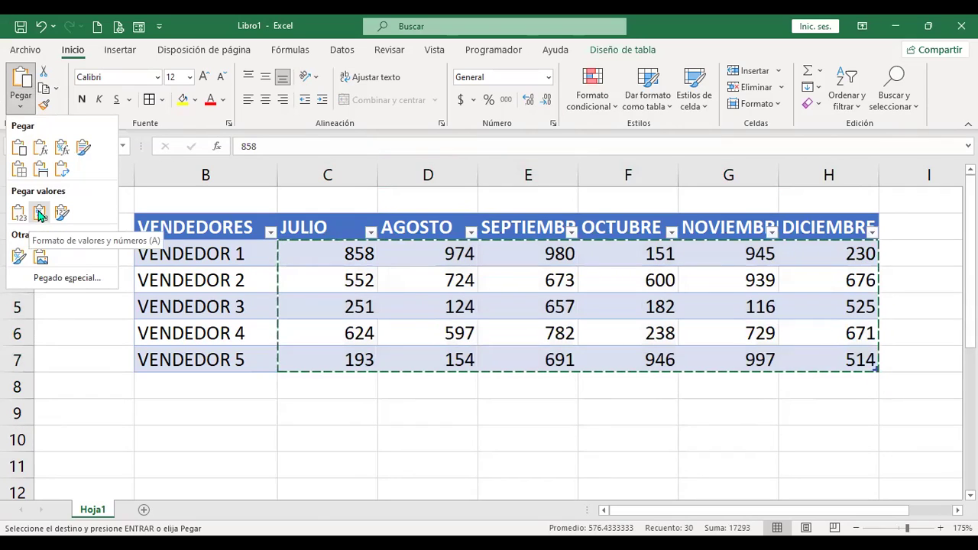
left_click(364, 267)
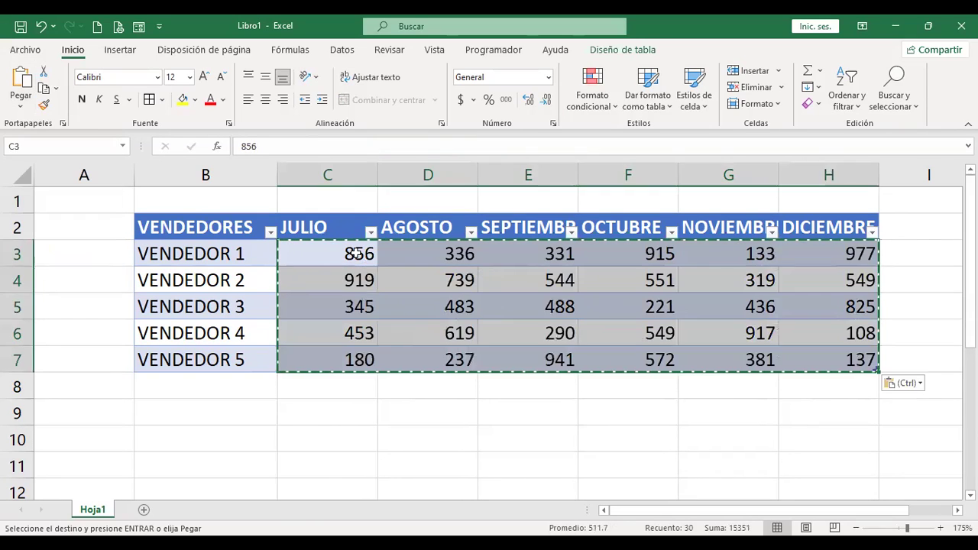
left_click(359, 253)
key("Escape")
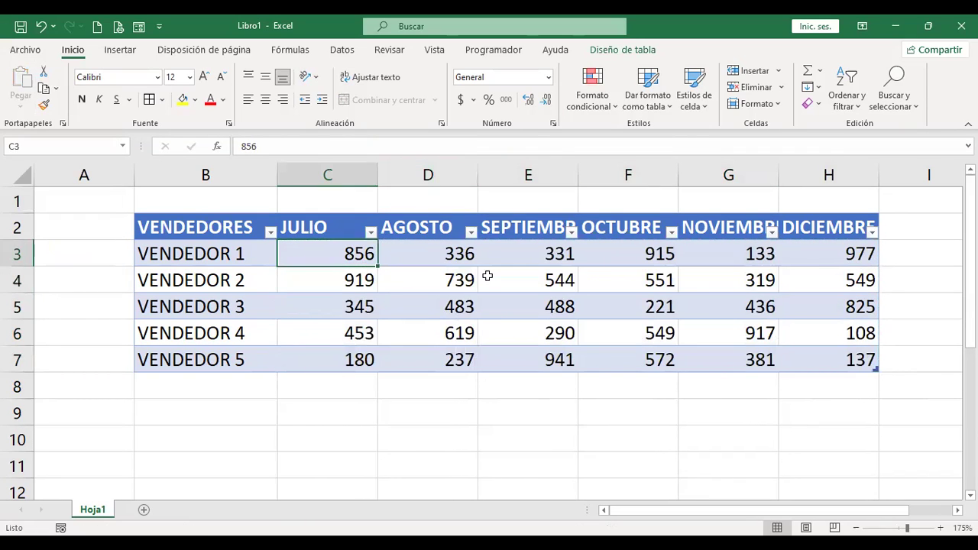
left_click(625, 315)
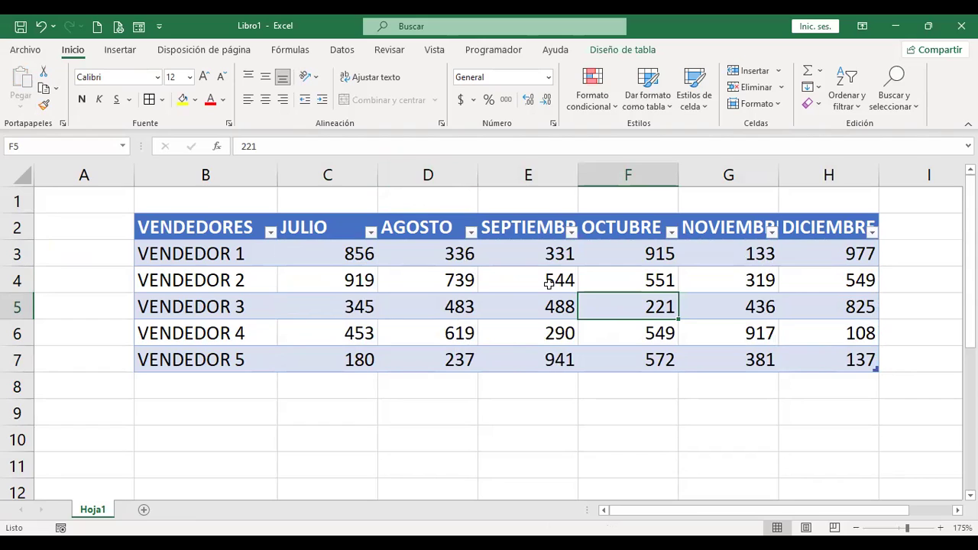
left_click(543, 382)
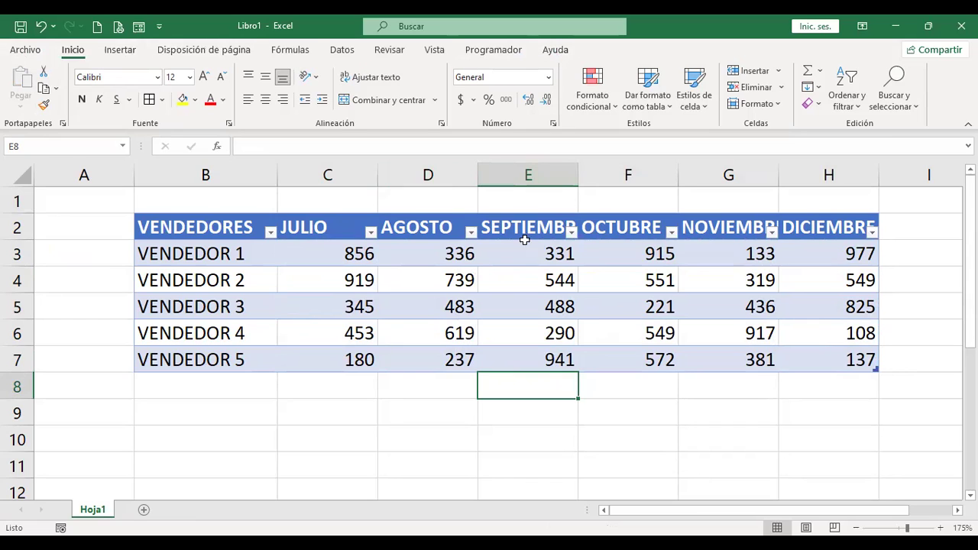
left_click(514, 296)
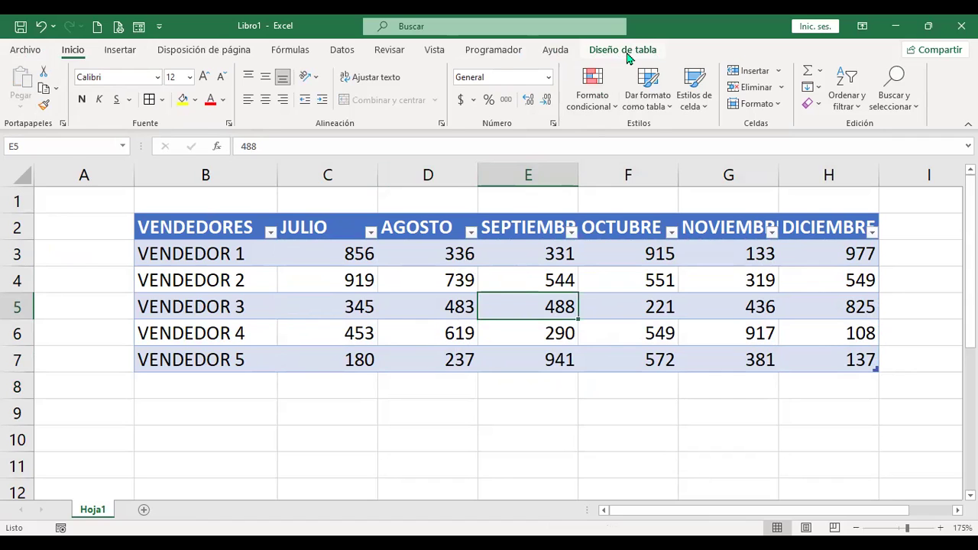
- Change the table name from Tabla1 to VENDEDORES in Diseño de tabla
left_click(627, 52)
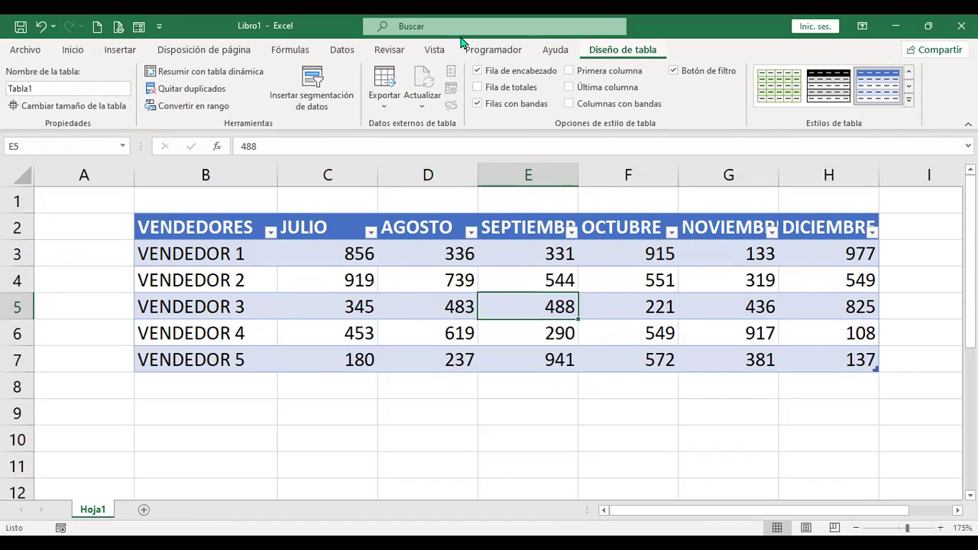
left_click(49, 88)
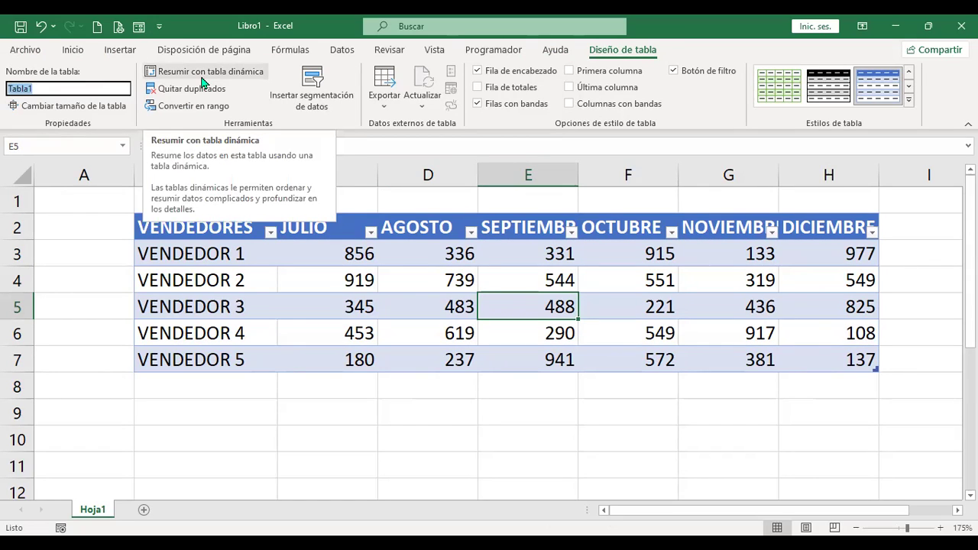
type("VENDEDORES")
key("Return")
- Check that VENDEDORES appears in the Name Box list and reselect C3 in the table
left_click(80, 244)
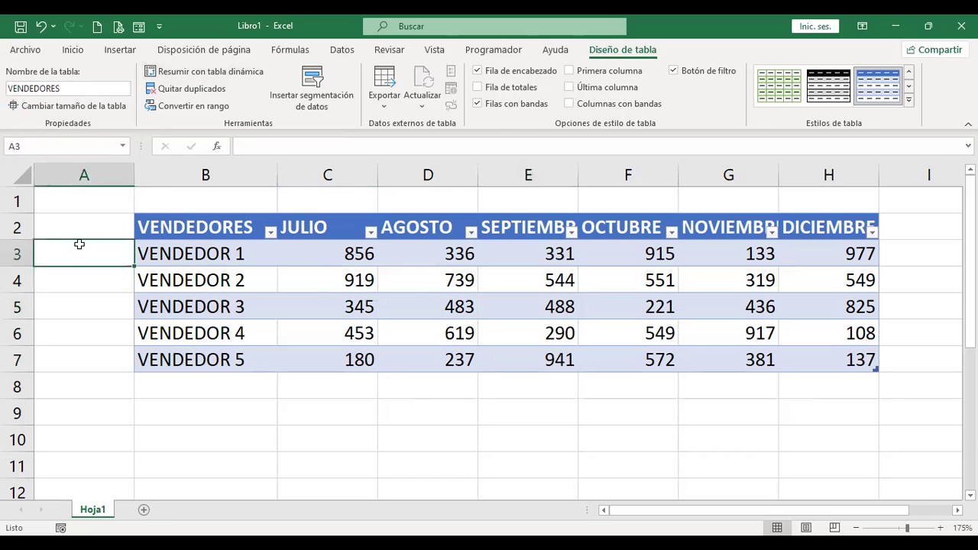
left_click(122, 146)
left_click(65, 165)
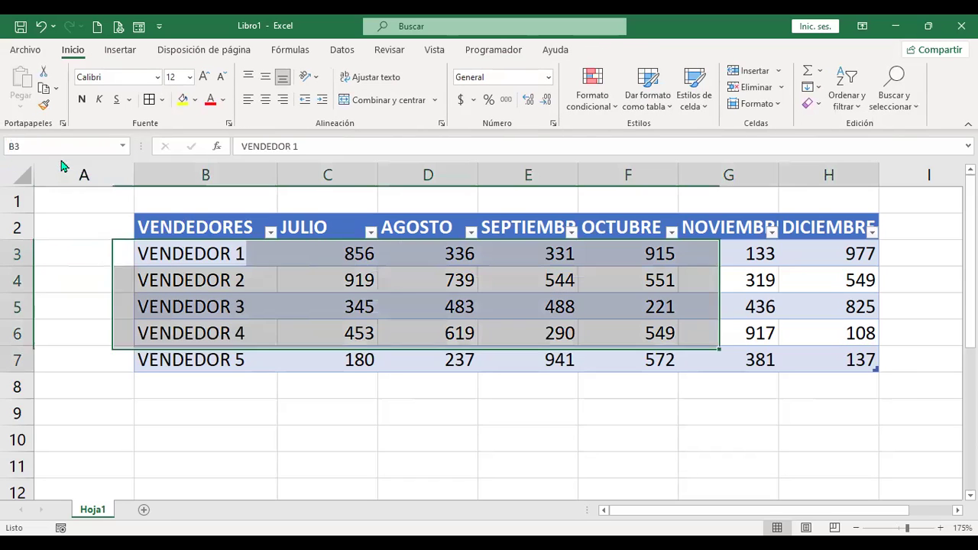
left_click(334, 252)
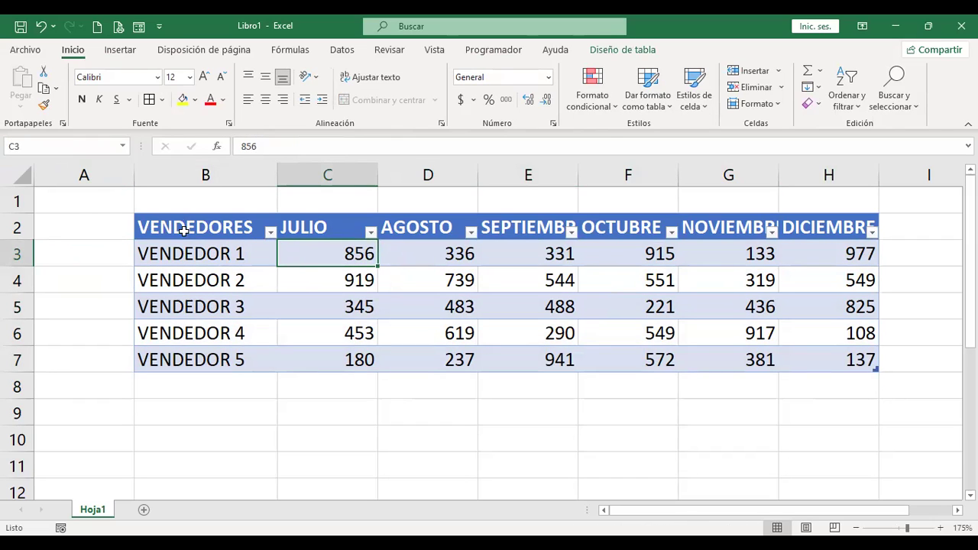
left_click(631, 53)
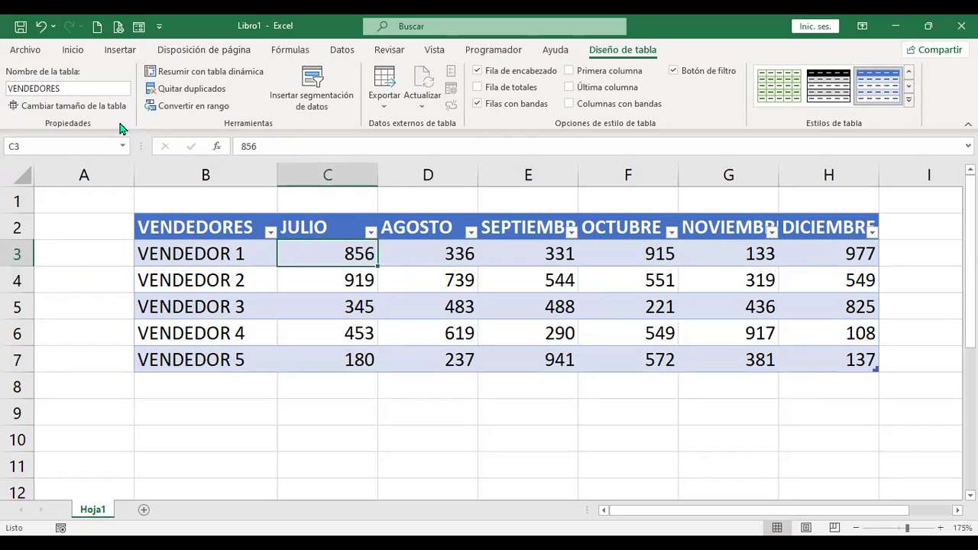
left_click(76, 107)
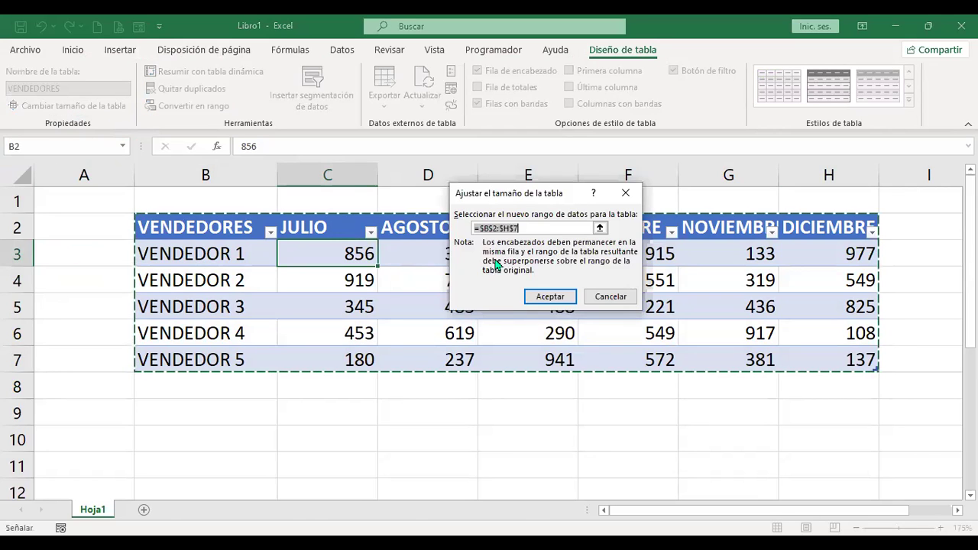
left_click(614, 297)
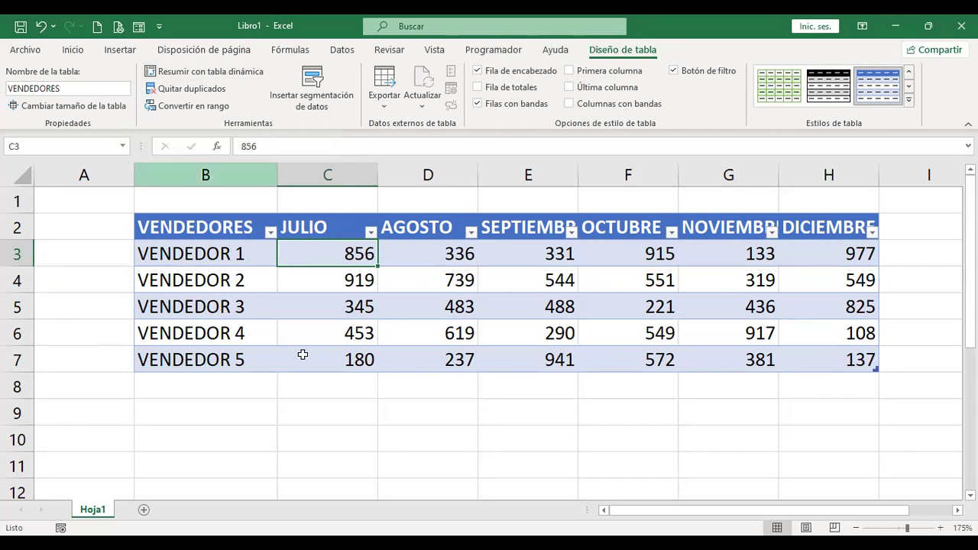
- Add VENDEDOR 1 in B8 and VENDEDOR 2 in B9 as new table rows
left_click(228, 382)
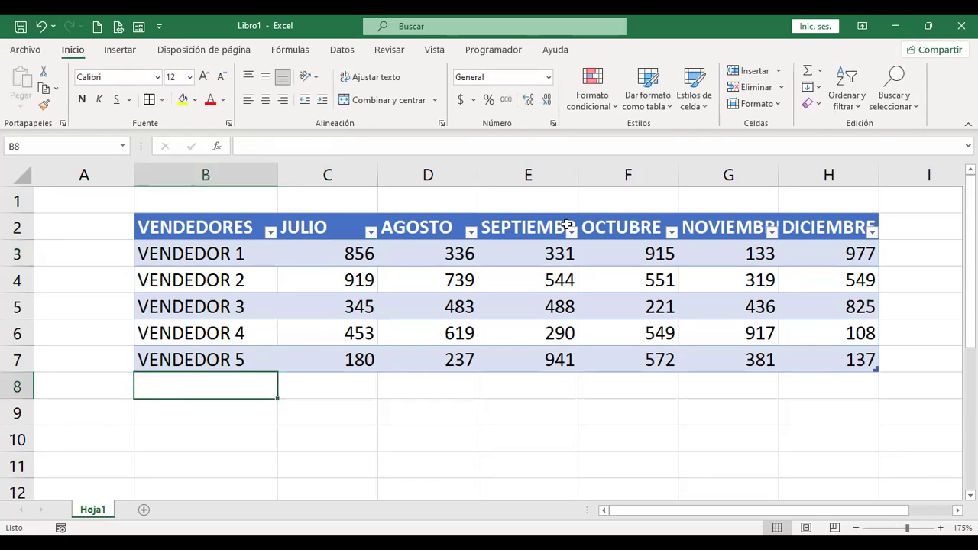
type("VENDEDOR 1")
key("Return")
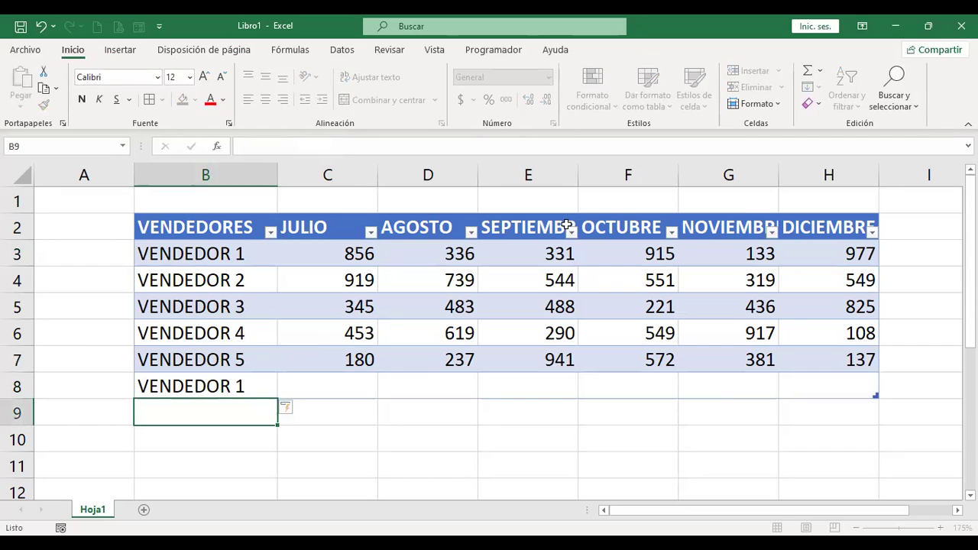
scroll(398, 348, "down", 1)
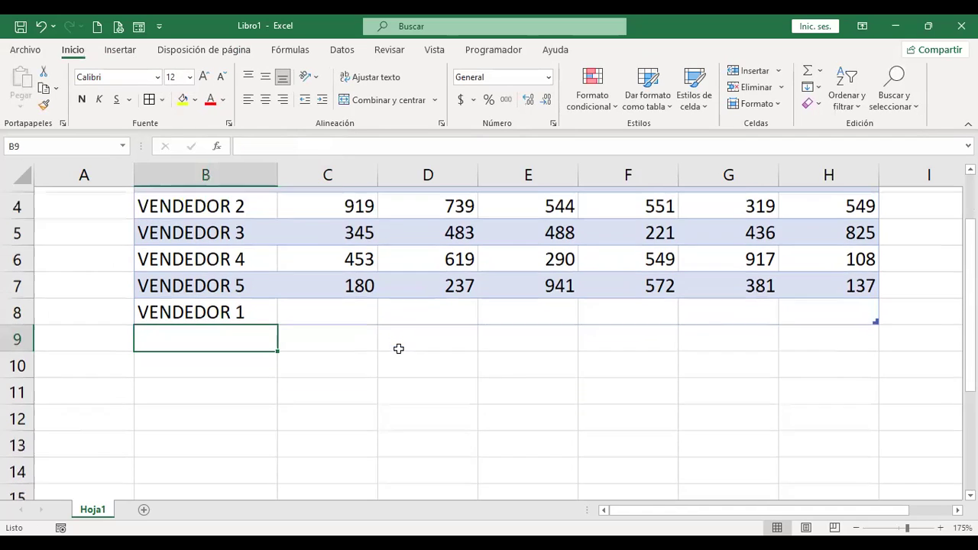
type("VENDEDOR 2")
key("Return")
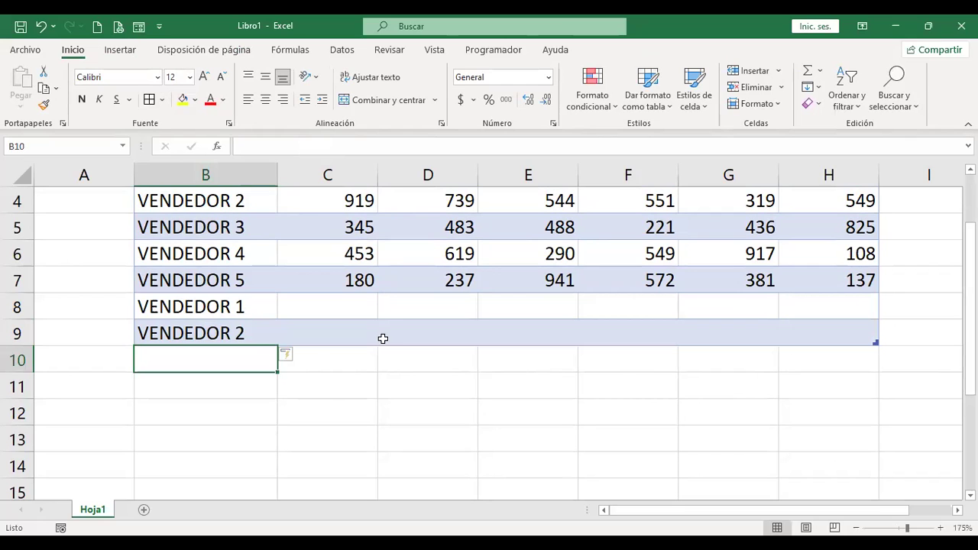
- Select a cell inside the VENDEDORES table and show its table design tools
scroll(372, 343, "up", 1)
scroll(304, 342, "up", 2)
scroll(284, 371, "down", 2)
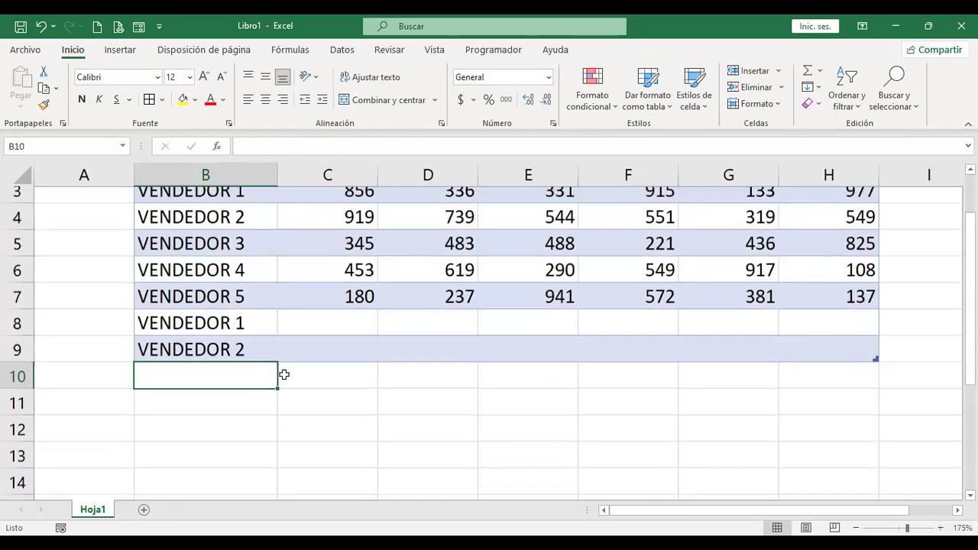
scroll(320, 340, "down", 1)
scroll(358, 314, "up", 3)
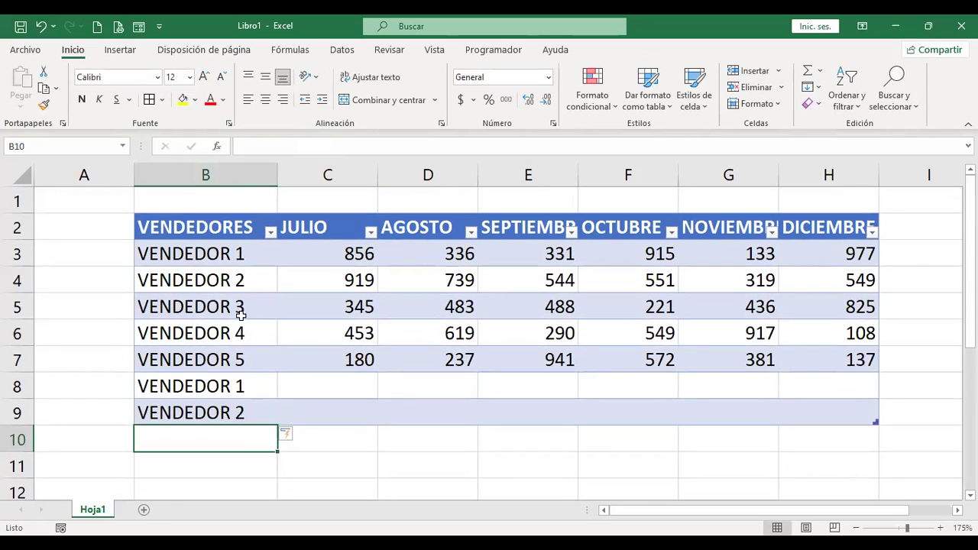
left_click(236, 308)
left_click(630, 51)
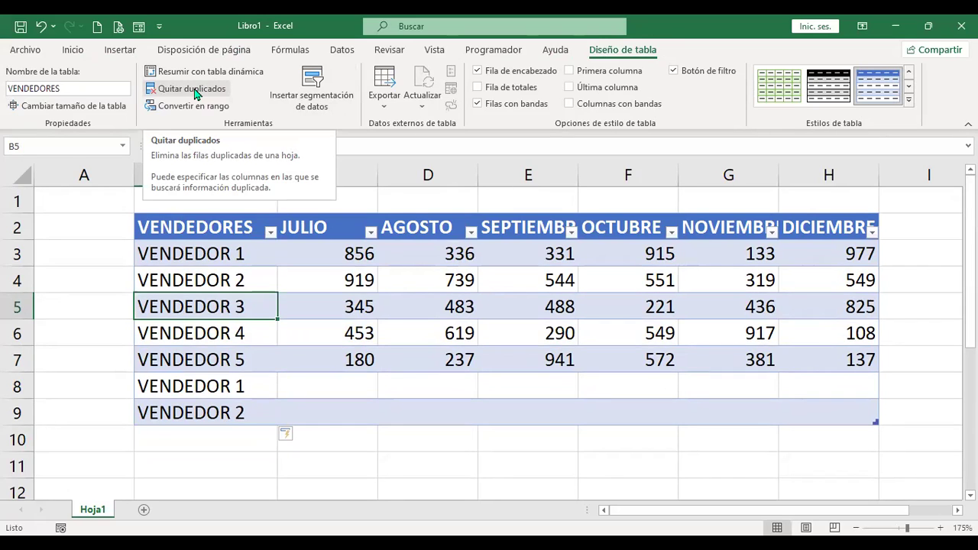
- In Quitar duplicados, clear the JULIO–DICIEMBRE month columns from the comparison
left_click(195, 90)
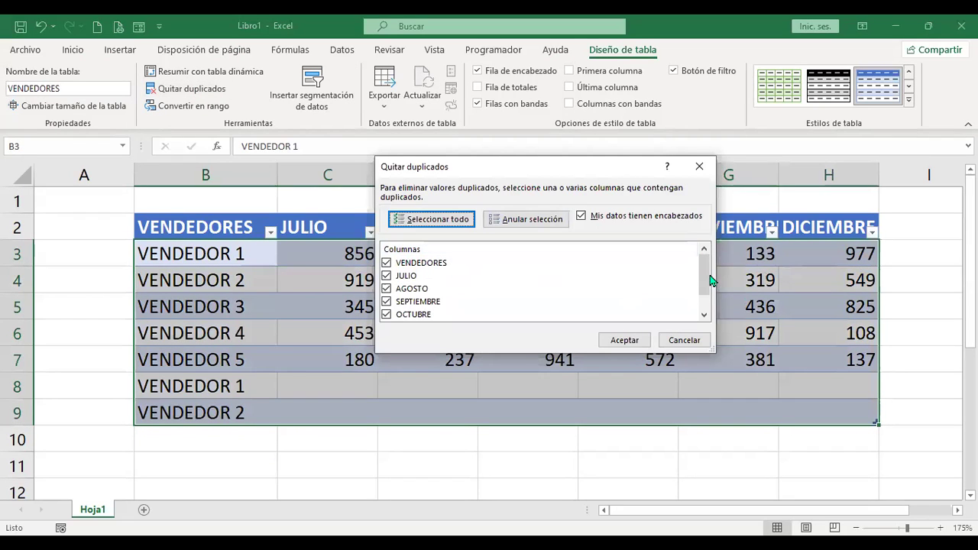
mouse_move(705, 277)
left_mouse_down()
mouse_move(706, 312)
mouse_move(703, 280)
left_mouse_up()
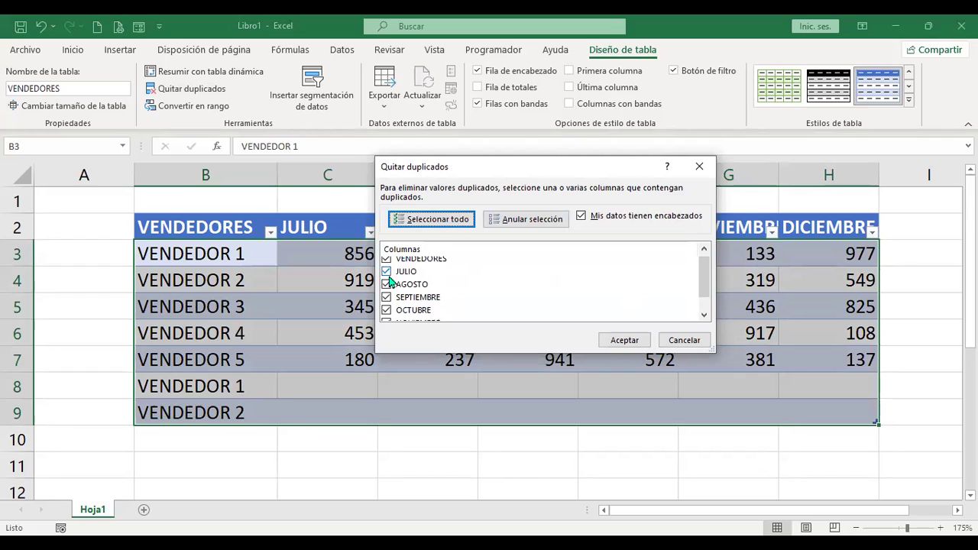
left_click(703, 248)
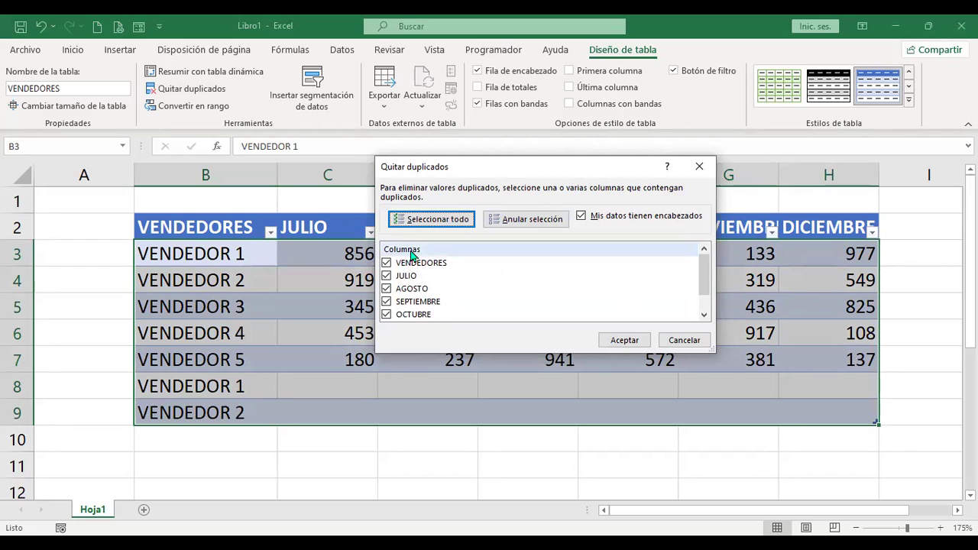
scroll(425, 291, "down", 1)
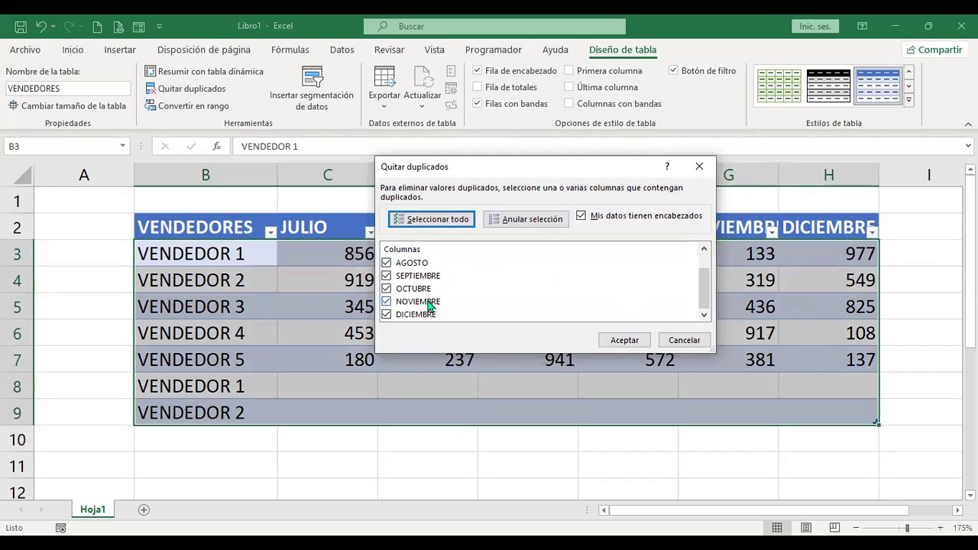
scroll(430, 306, "up", 1)
left_click(387, 276)
left_click(387, 291)
left_click(387, 290)
left_click(387, 302)
scroll(439, 318, "down", 1)
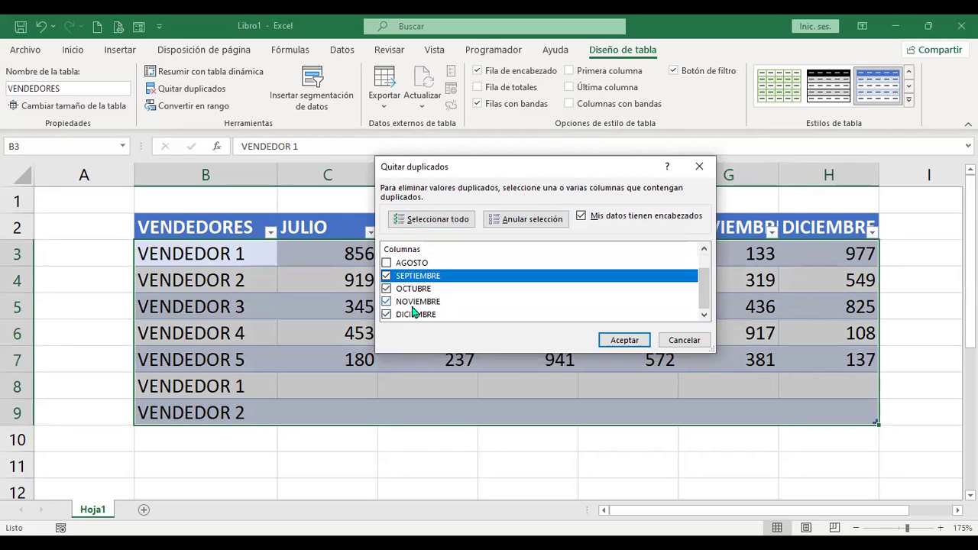
left_click(386, 315)
left_click(386, 302)
left_click(387, 289)
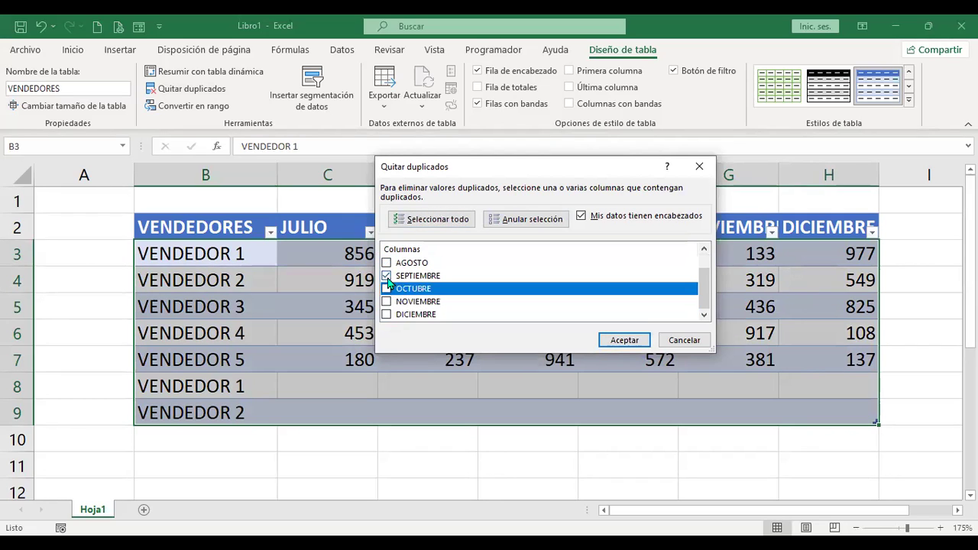
left_click(387, 275)
scroll(462, 305, "up", 1)
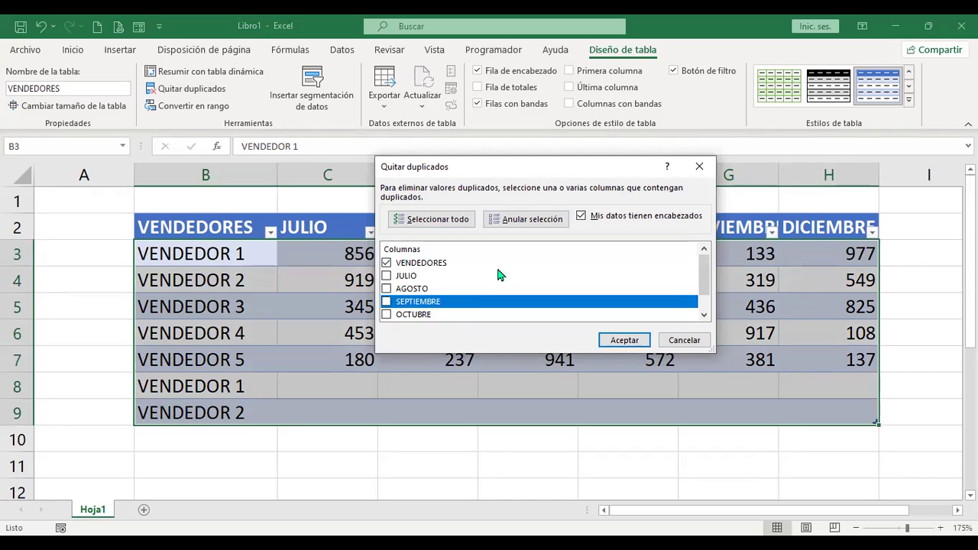
- Compare on VENDEDORES only and remove the 2 duplicate rows, keeping 5 unique sellers
left_click(524, 220)
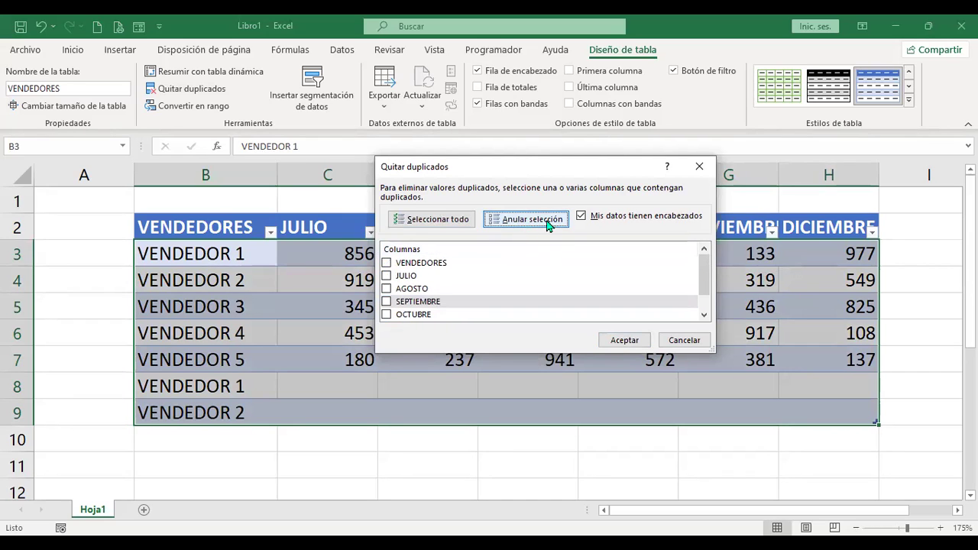
scroll(447, 280, "down", 1)
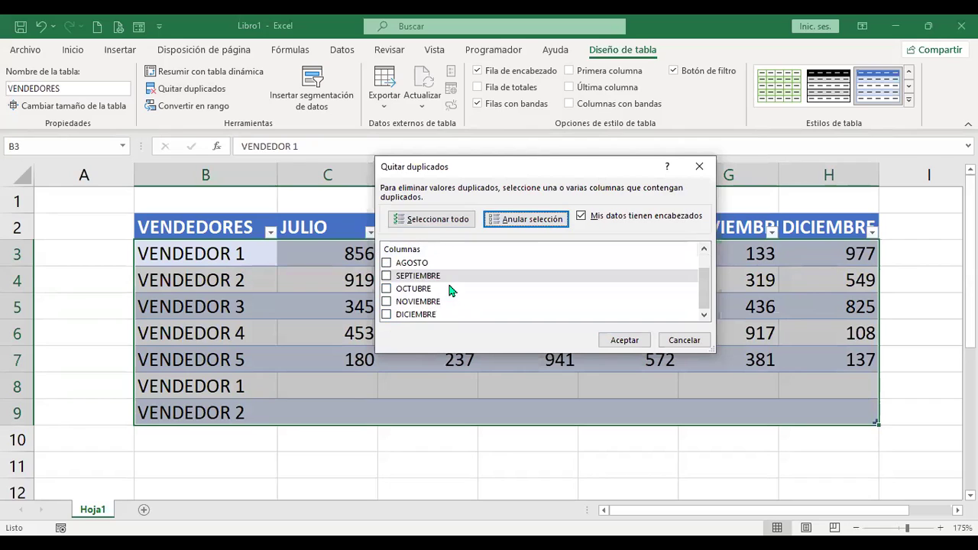
left_click(436, 219)
left_click(511, 222)
scroll(483, 311, "up", 1)
left_click(386, 263)
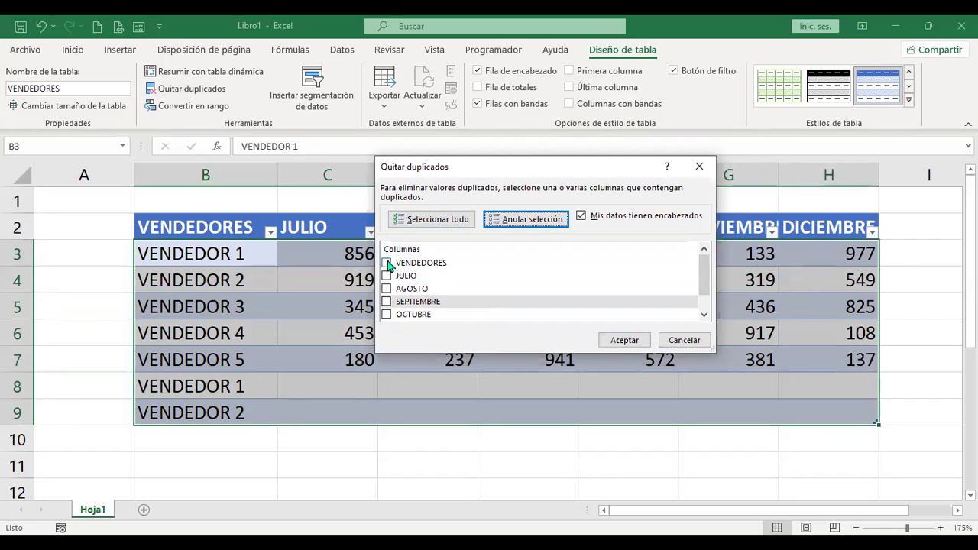
left_click(634, 349)
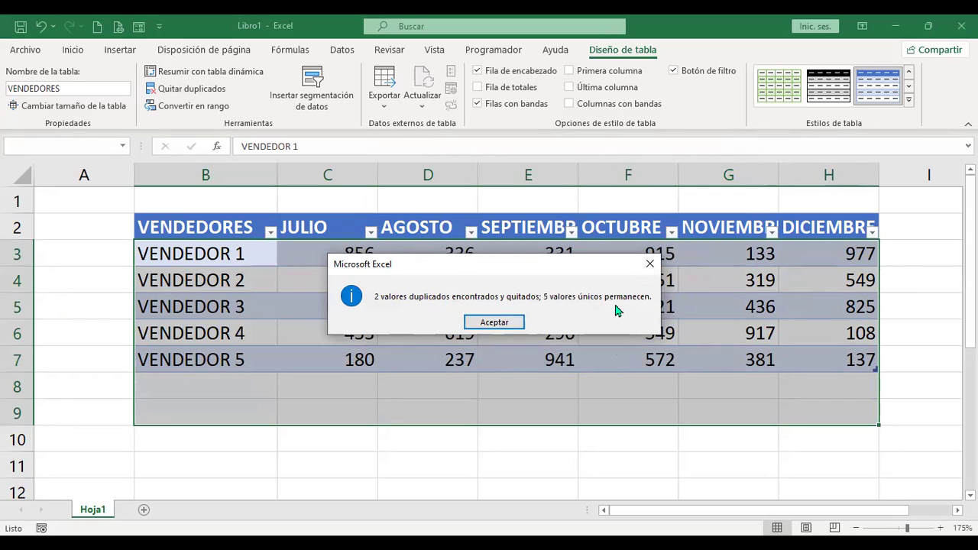
left_click(502, 326)
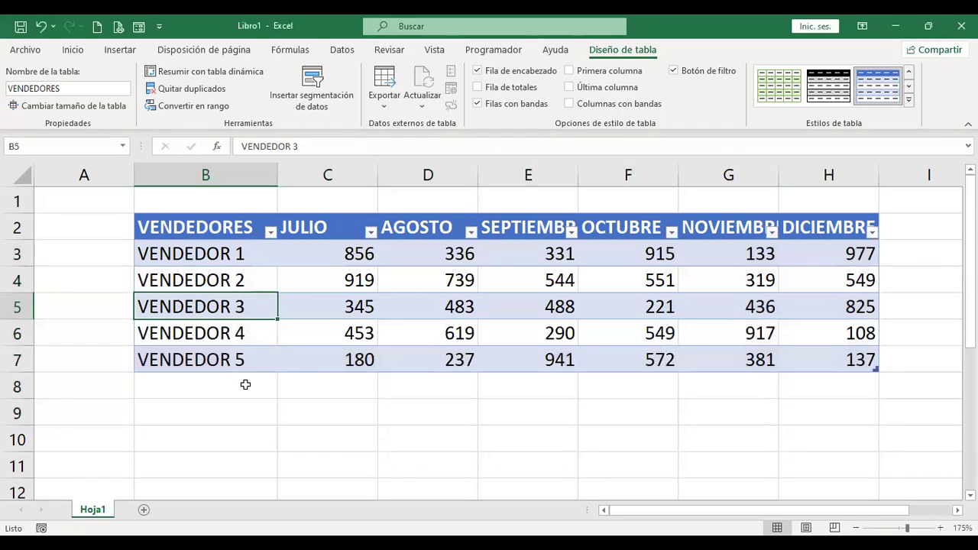
- Copy the VENDEDOR 1 and VENDEDOR 2 rows (B3:H4) and paste them at B8
left_click(247, 386)
left_click_drag(258, 252, 253, 291)
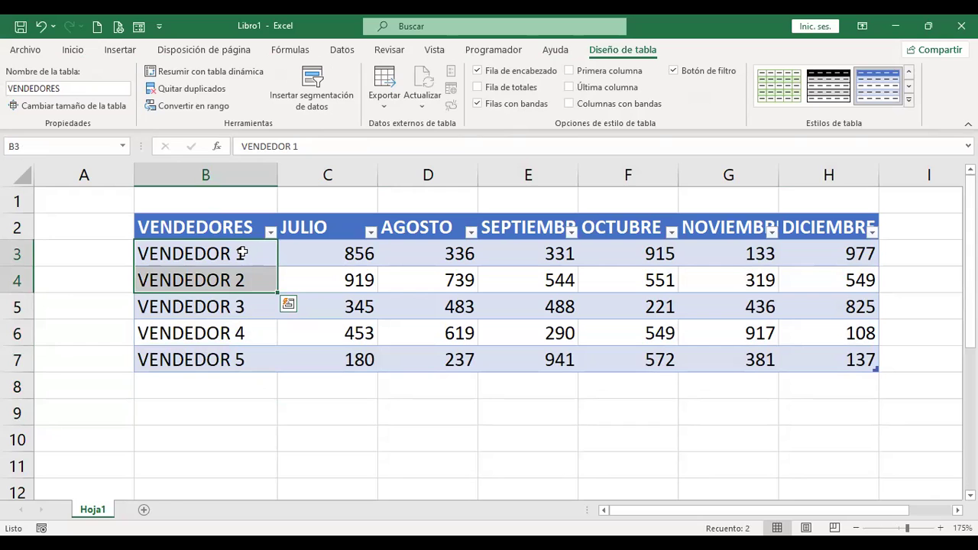
left_click_drag(243, 250, 826, 281)
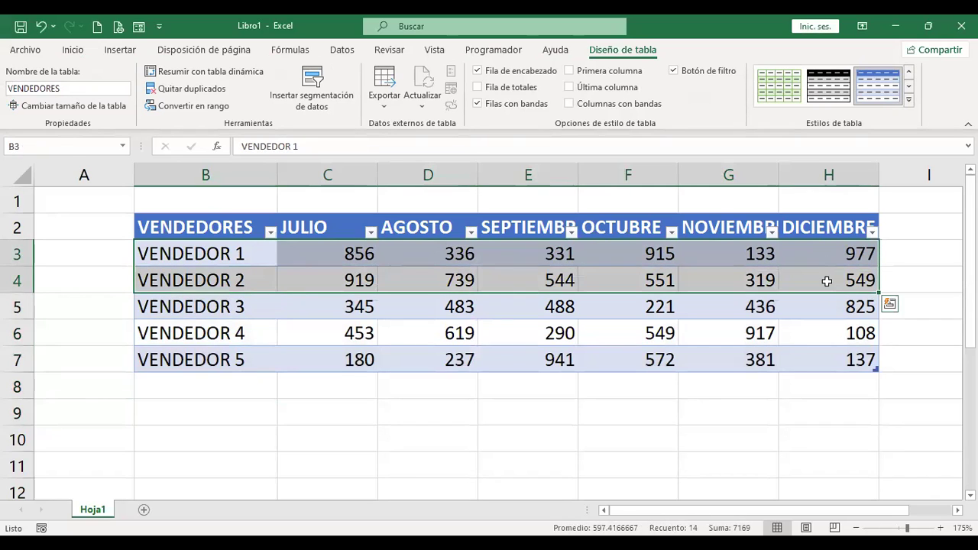
key("ctrl+c")
left_click(234, 382)
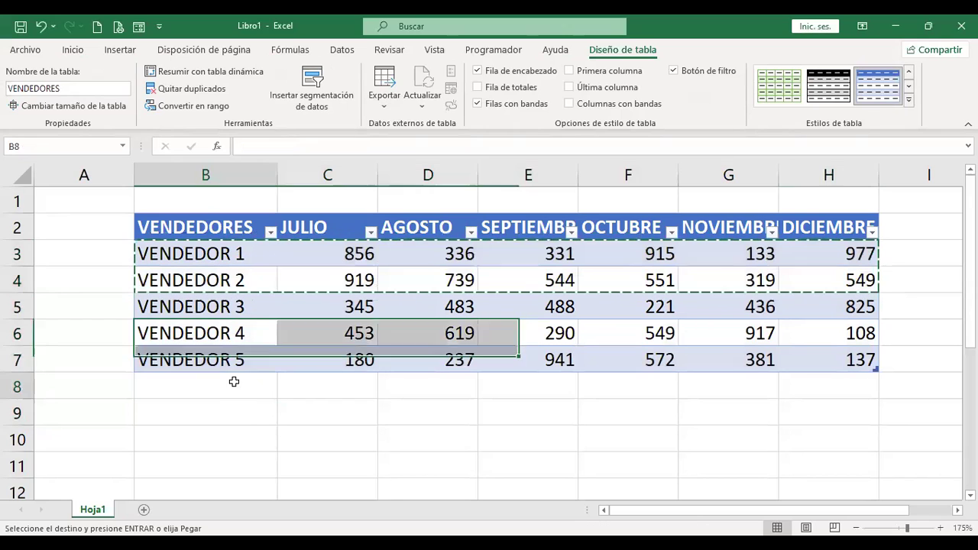
key("ctrl+v")
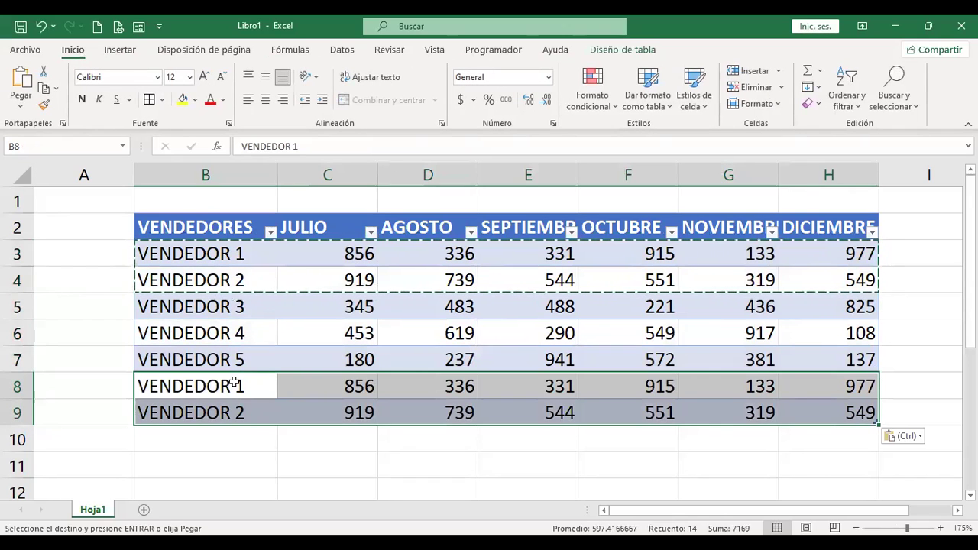
key("Escape")
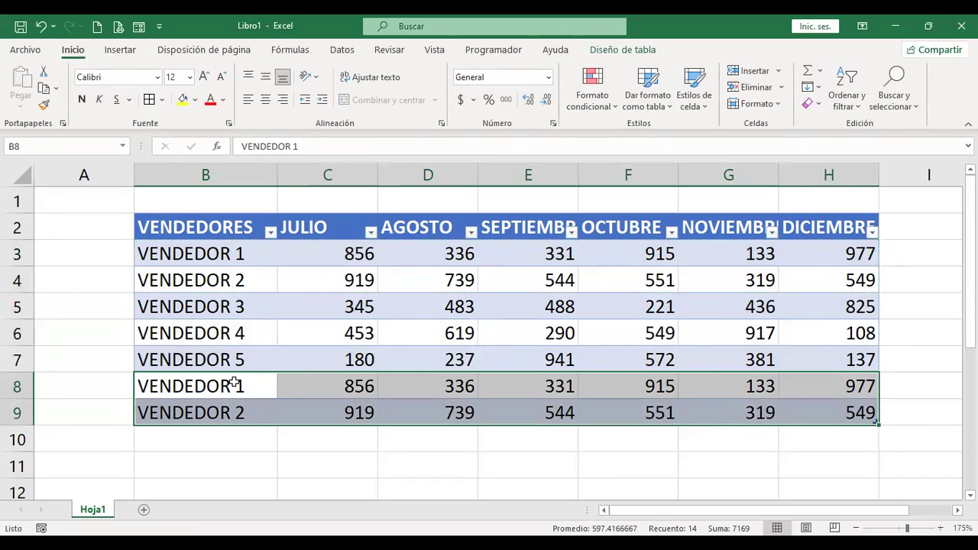
left_click(204, 386)
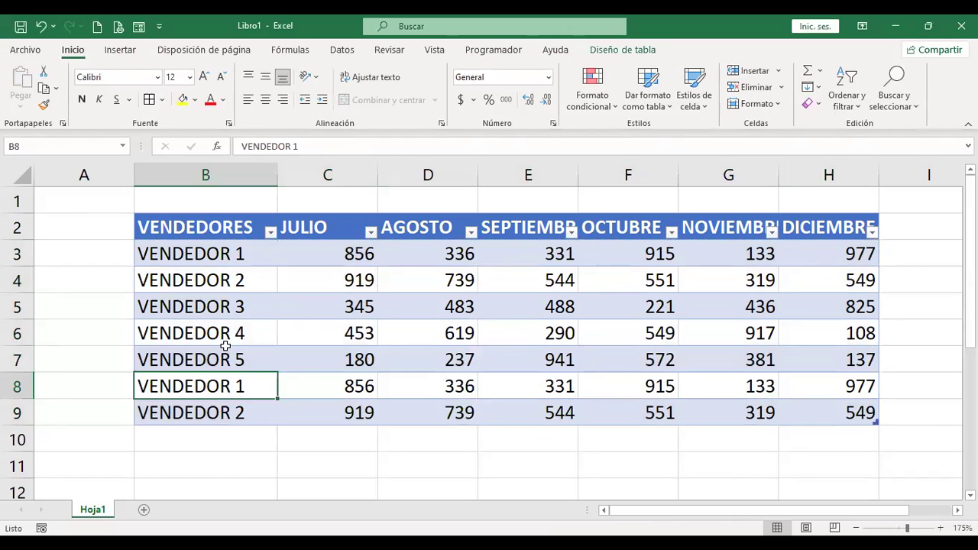
left_click(629, 54)
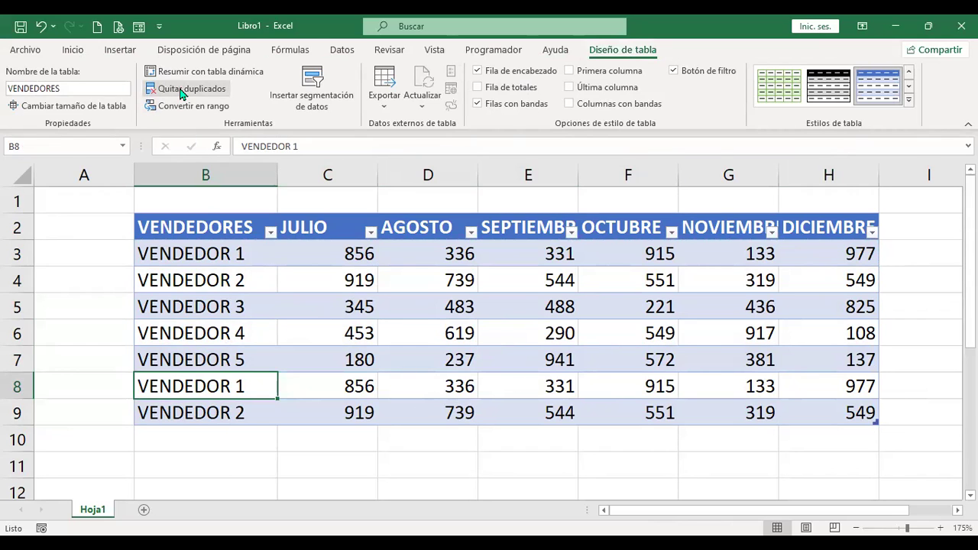
left_click(157, 90)
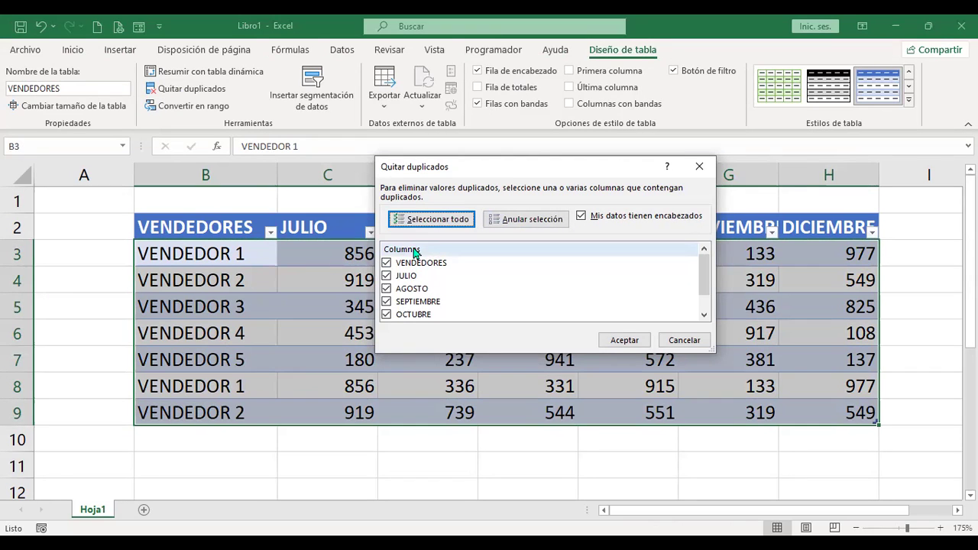
scroll(410, 263, "down", 2)
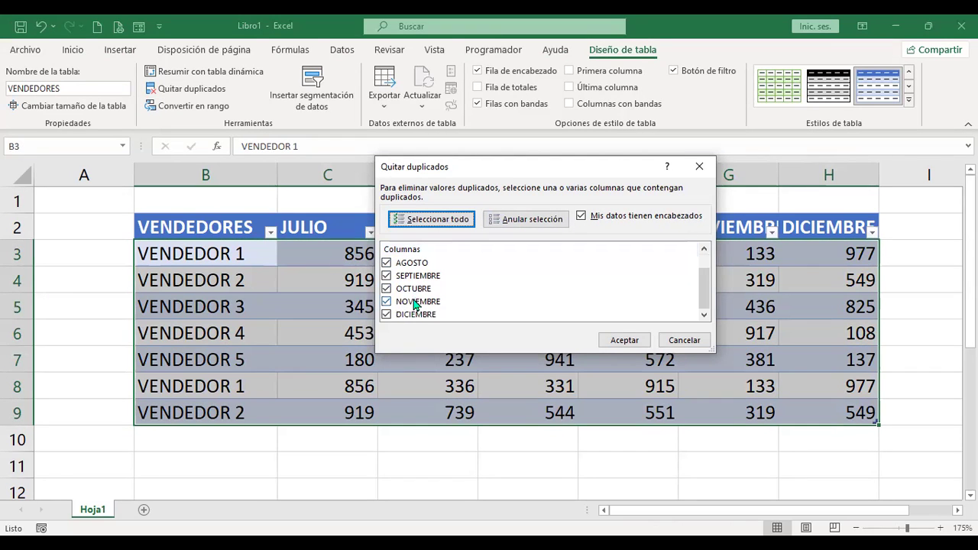
scroll(423, 278, "up", 2)
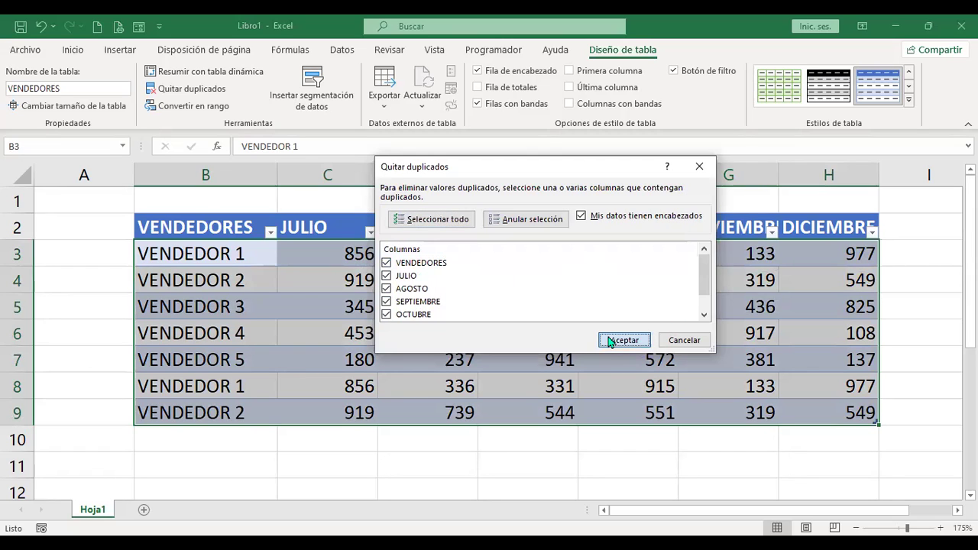
left_click(639, 341)
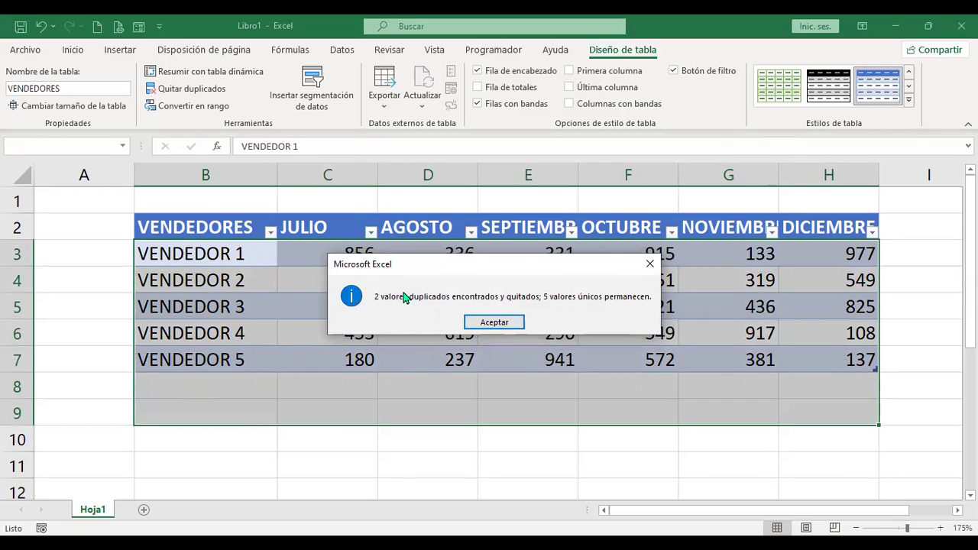
left_click(494, 323)
left_click(424, 381)
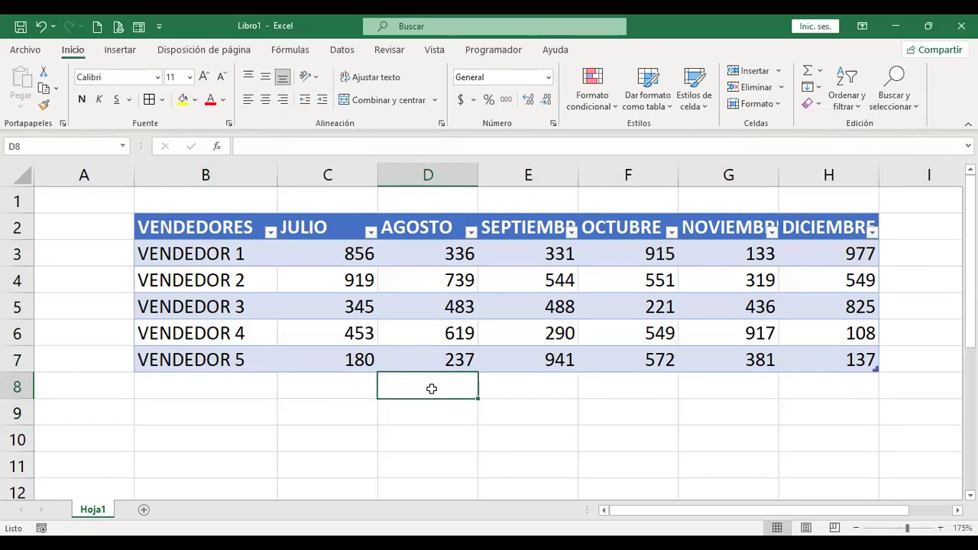
left_click(391, 258)
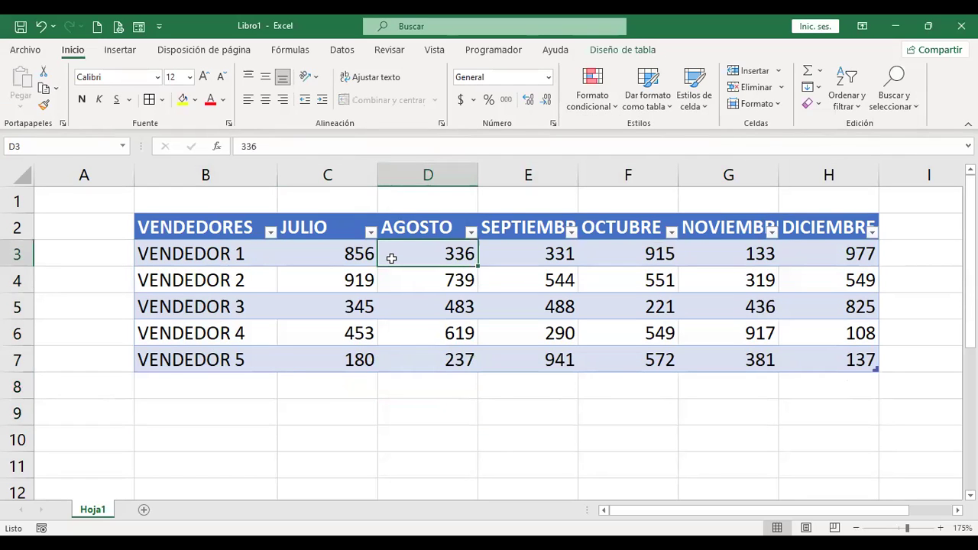
- Show the Diseño de tabla options for the VENDEDORES table
left_click(616, 51)
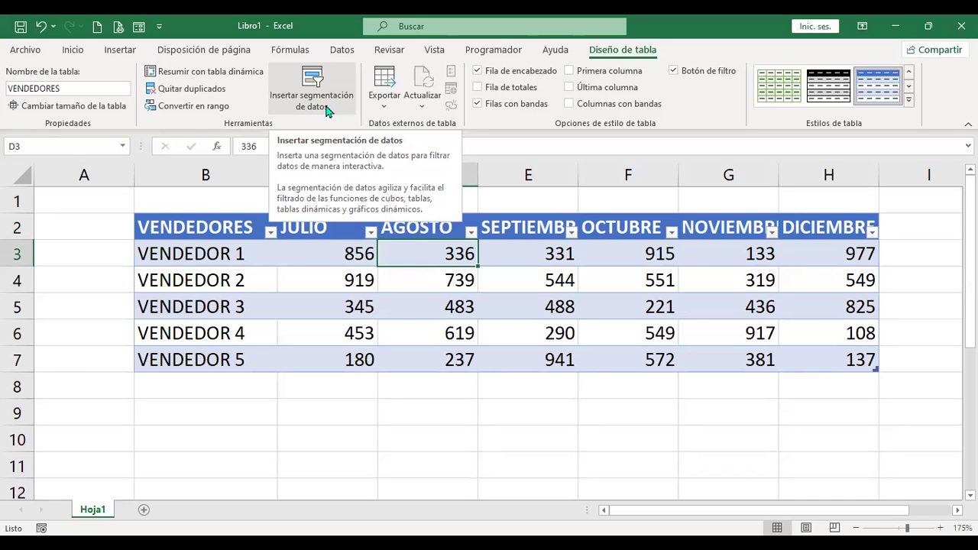
- Insert a VENDEDORES slicer listing VENDEDOR 1 through VENDEDOR 5
left_click(328, 111)
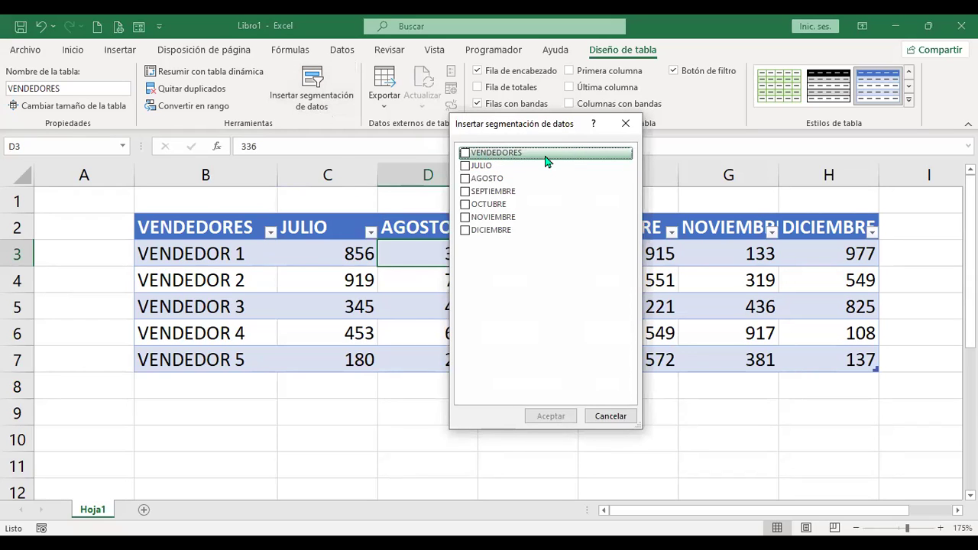
left_click(464, 154)
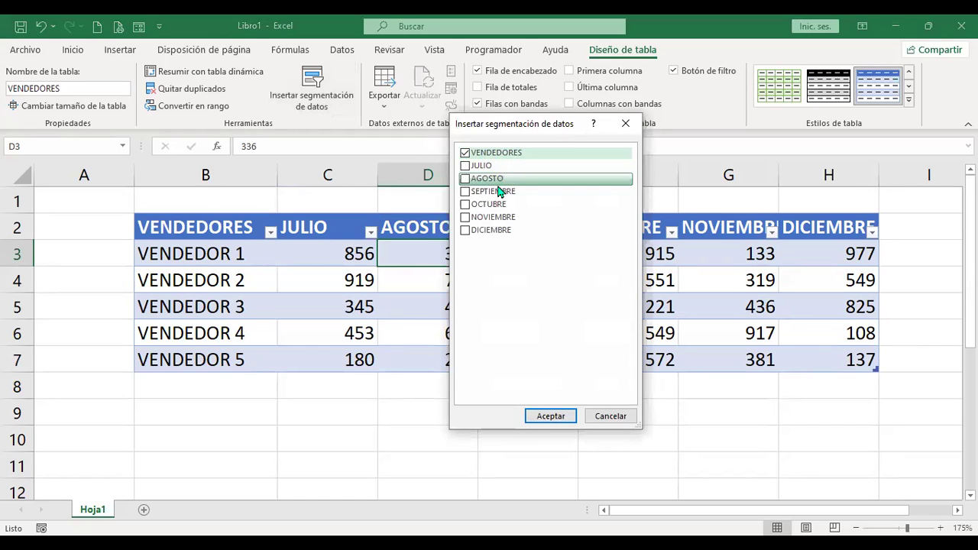
left_click(537, 417)
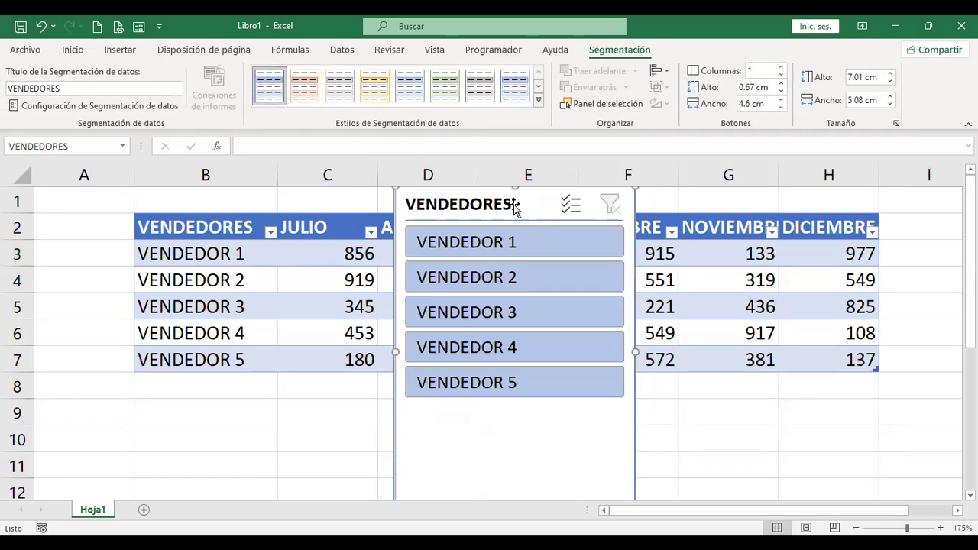
- Move the VENDEDORES slicer to columns I–K, right of the DICIEMBRE column
mouse_move(513, 204)
left_mouse_down()
mouse_move(205, 251)
mouse_move(206, 385)
left_mouse_up()
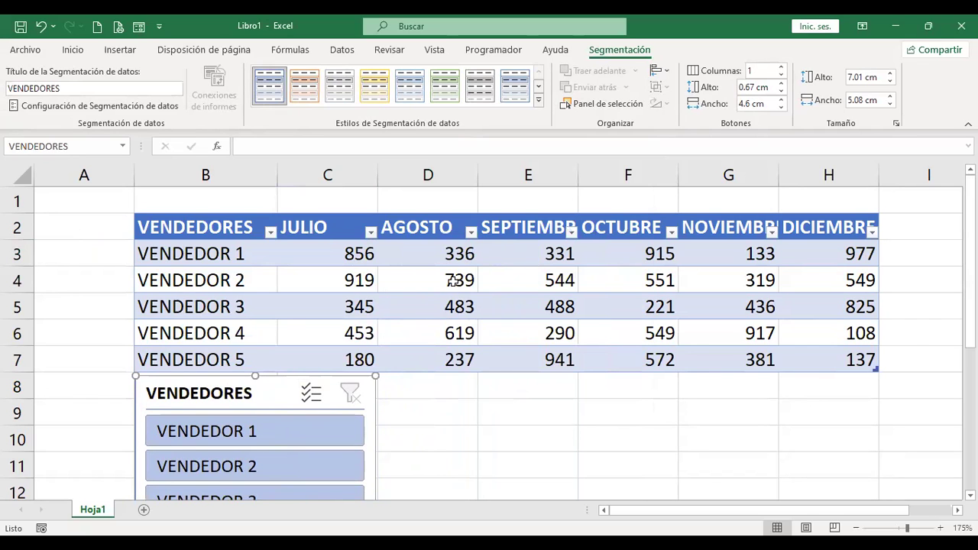
left_click(455, 392)
scroll(454, 393, "down", 1)
scroll(454, 393, "down", 1)
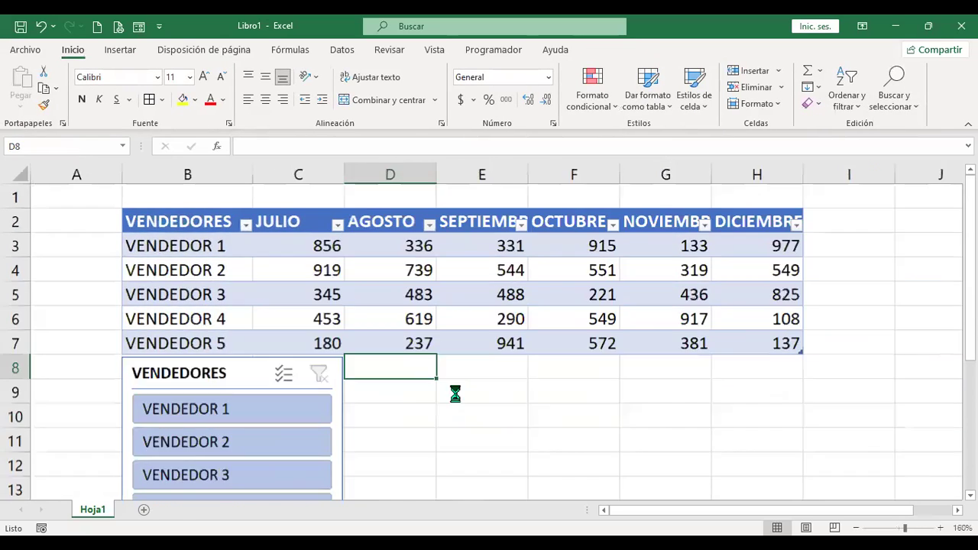
scroll(455, 393, "down", 1)
scroll(455, 393, "down", 1)
mouse_move(120, 319)
left_mouse_down()
mouse_move(646, 205)
mouse_move(635, 211)
left_mouse_up()
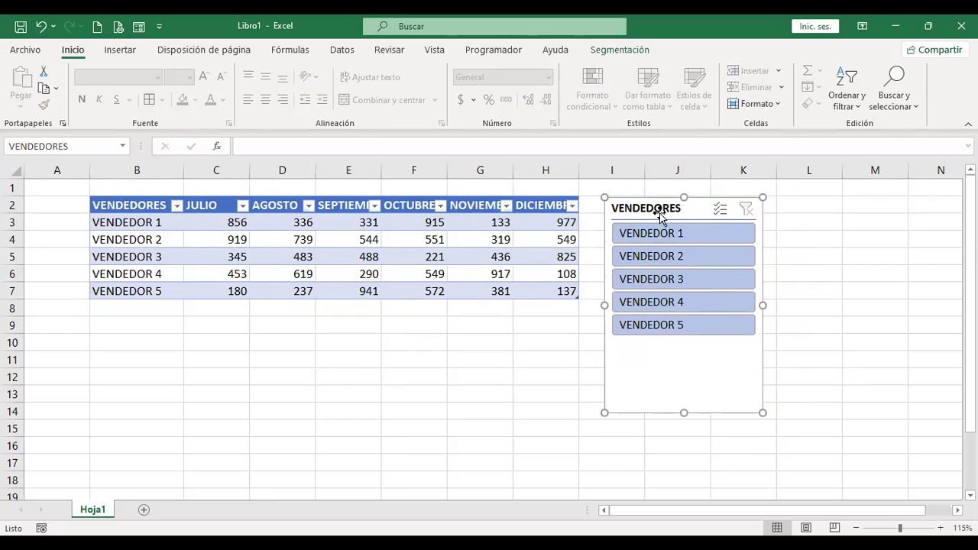
- Try single-vendor slicer filters, then use Selección múltiple to keep only VENDEDOR 4 and VENDEDOR 5
left_click(672, 235)
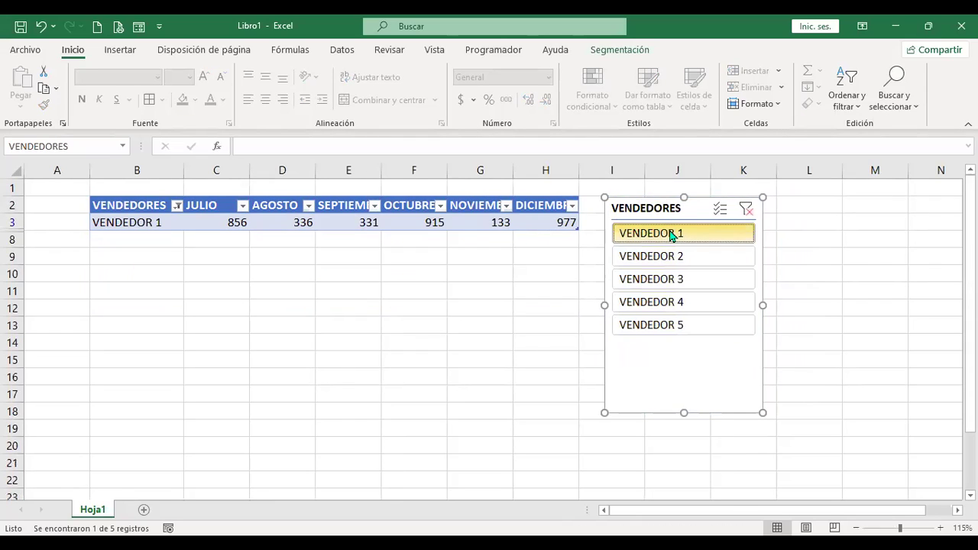
left_click(684, 257)
left_click(686, 282)
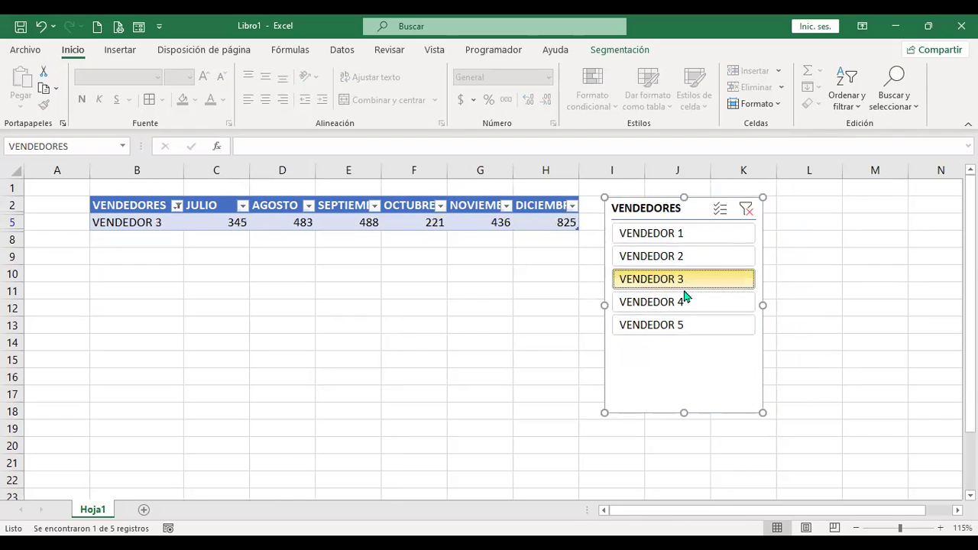
left_click(686, 305)
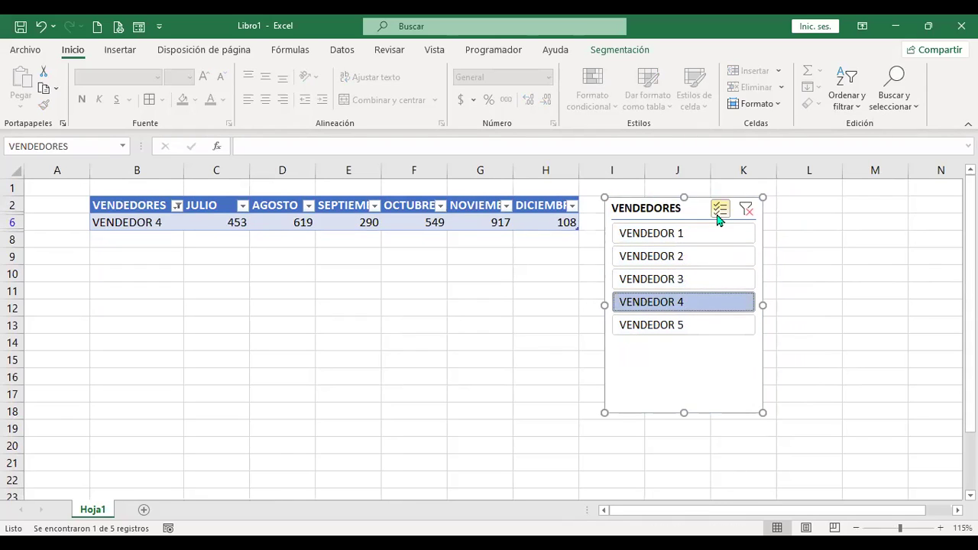
left_click(719, 210)
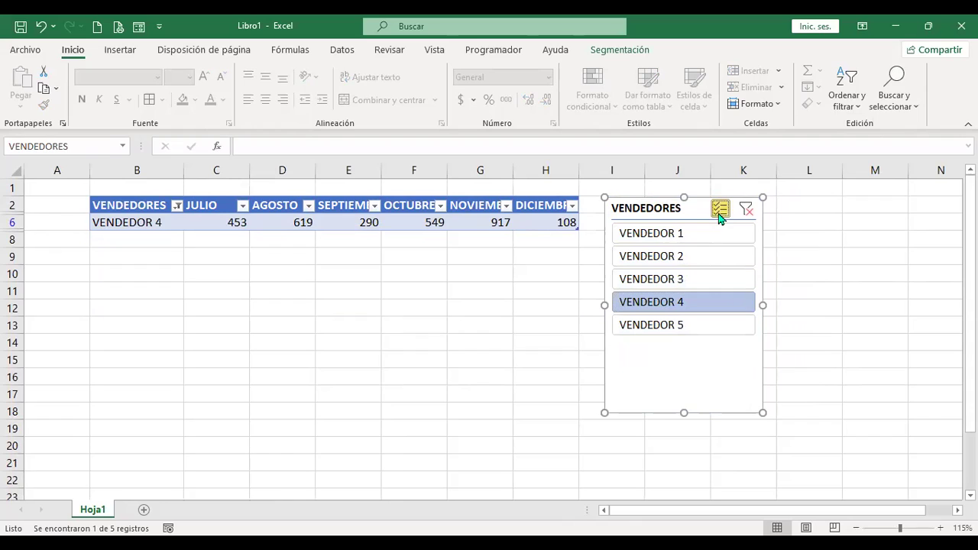
left_click(680, 331)
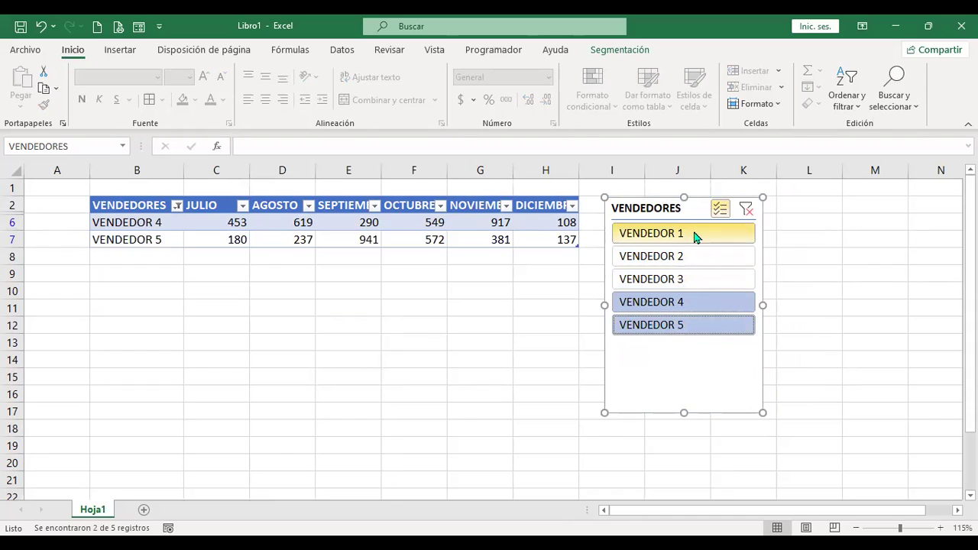
left_click(673, 207)
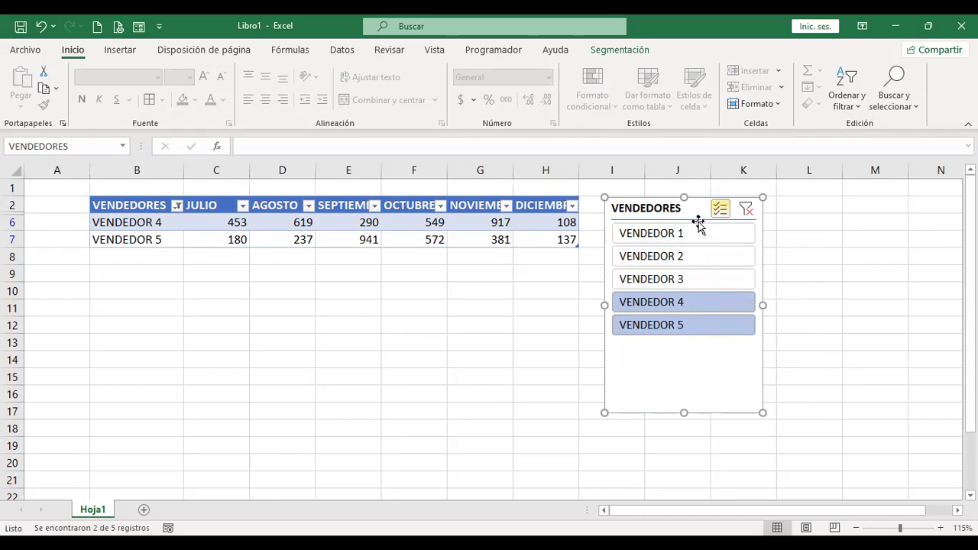
left_click(786, 268)
- Move the slicer under the table into column B and resize it to a short strip reaching column H
left_click_drag(661, 209, 149, 271)
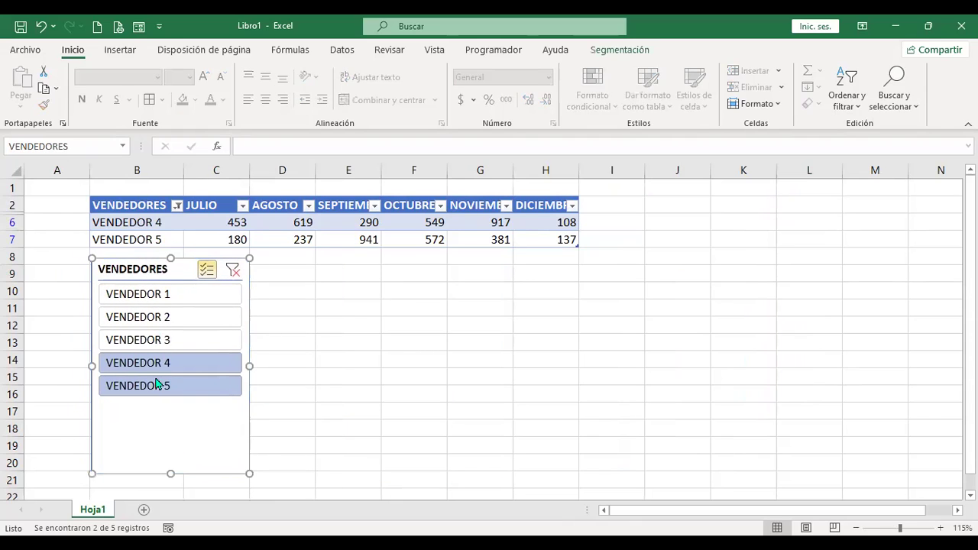
left_click_drag(171, 474, 216, 324)
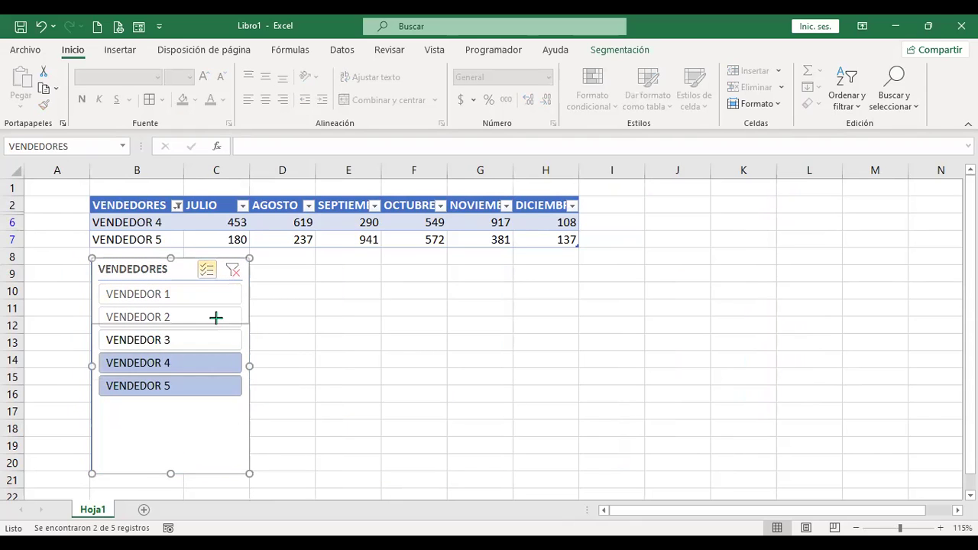
left_click_drag(249, 291, 579, 293)
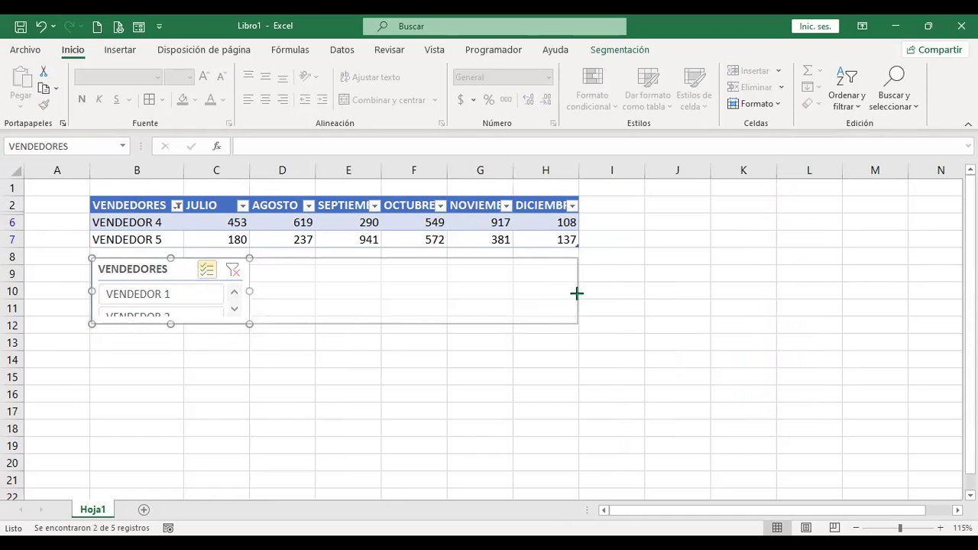
left_click_drag(579, 294, 576, 291)
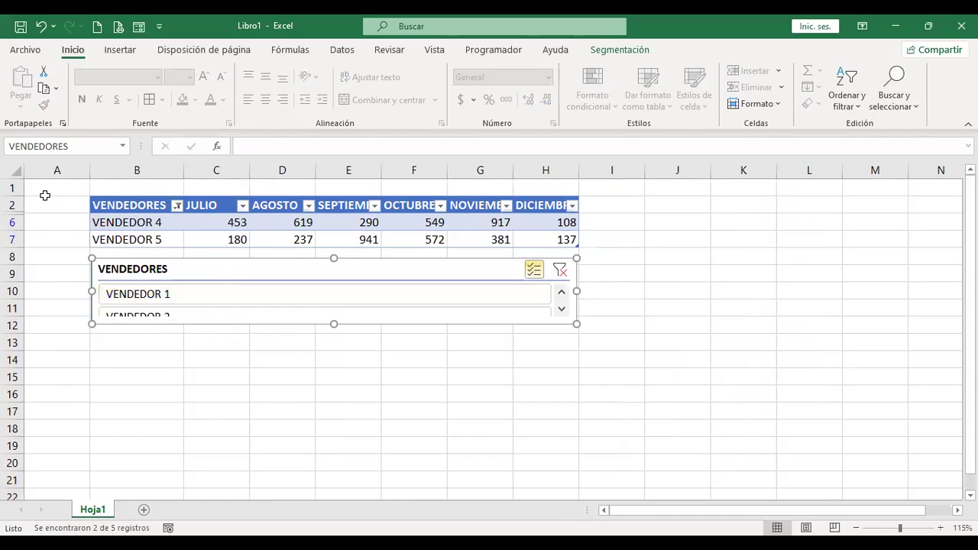
left_click(13, 184)
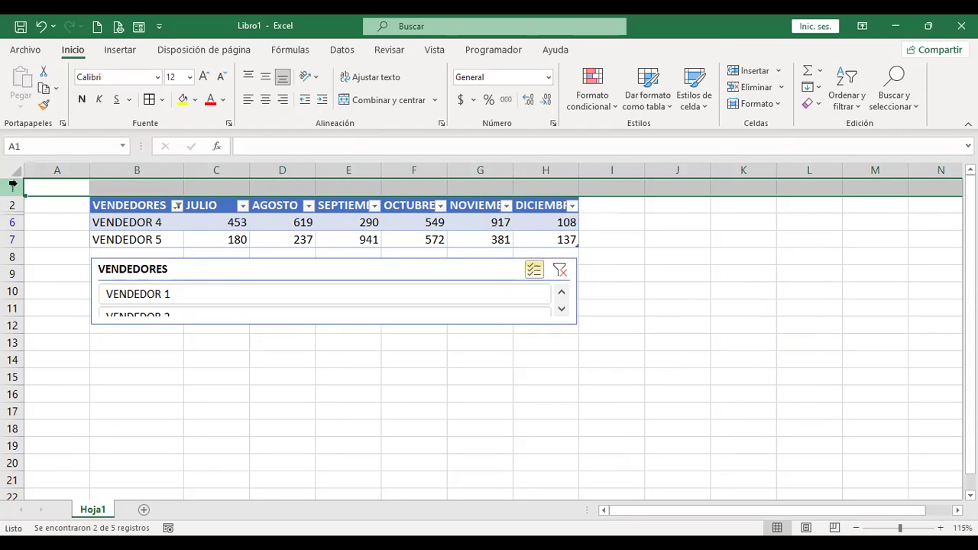
- Insert blank rows above the table with Ctrl++
key("ctrl+plus")
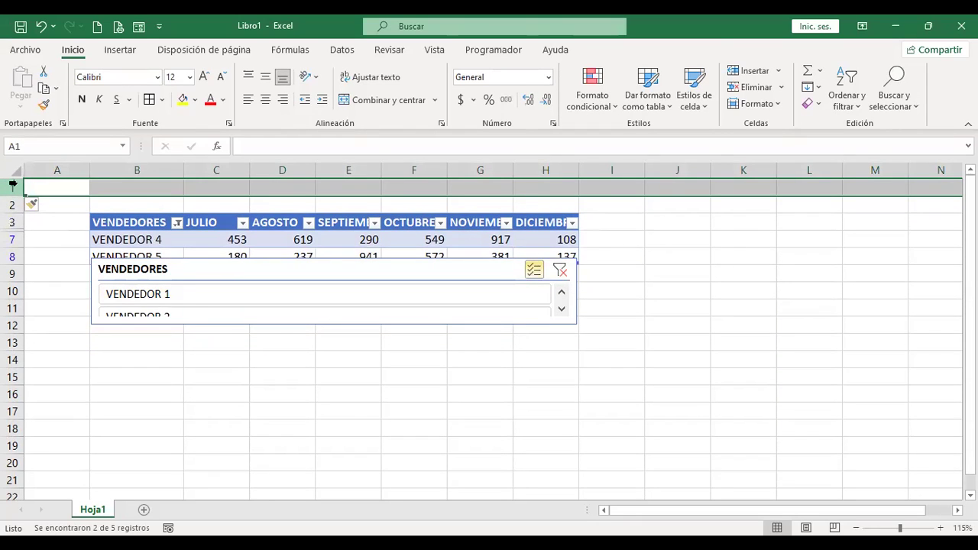
key("ctrl+plus")
key("ctrl+plus")
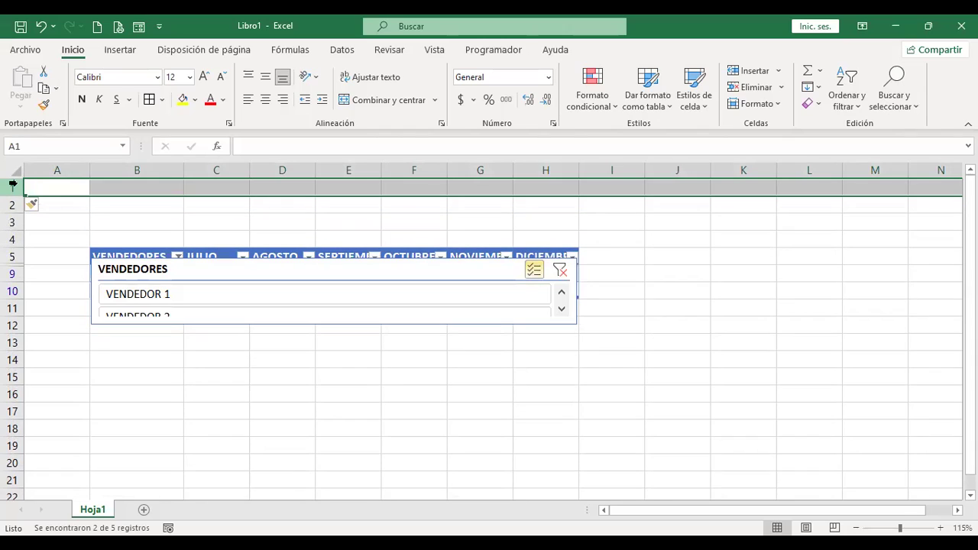
left_click(659, 291)
- Move the slicer into rows 1–3 above the table and make it shorter
left_click_drag(460, 268, 461, 193)
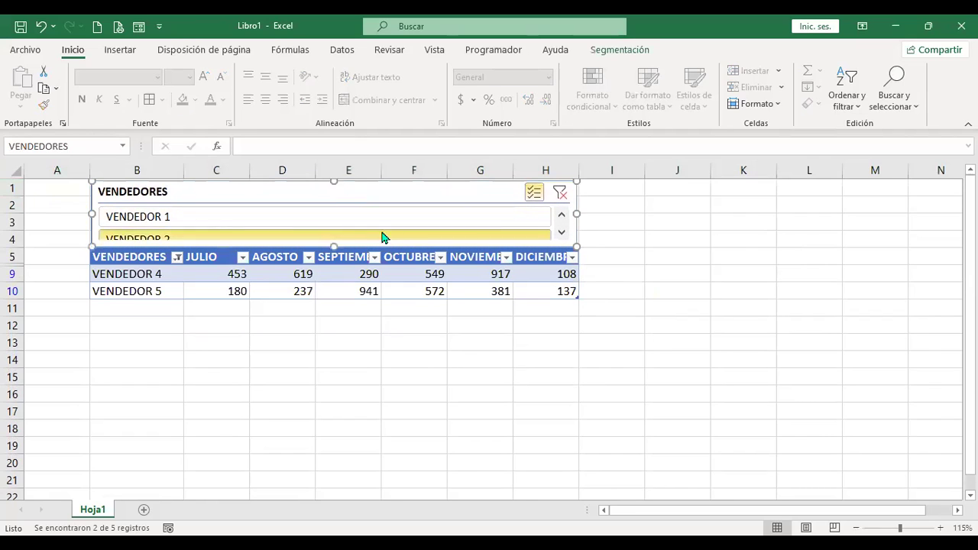
left_click_drag(334, 246, 337, 228)
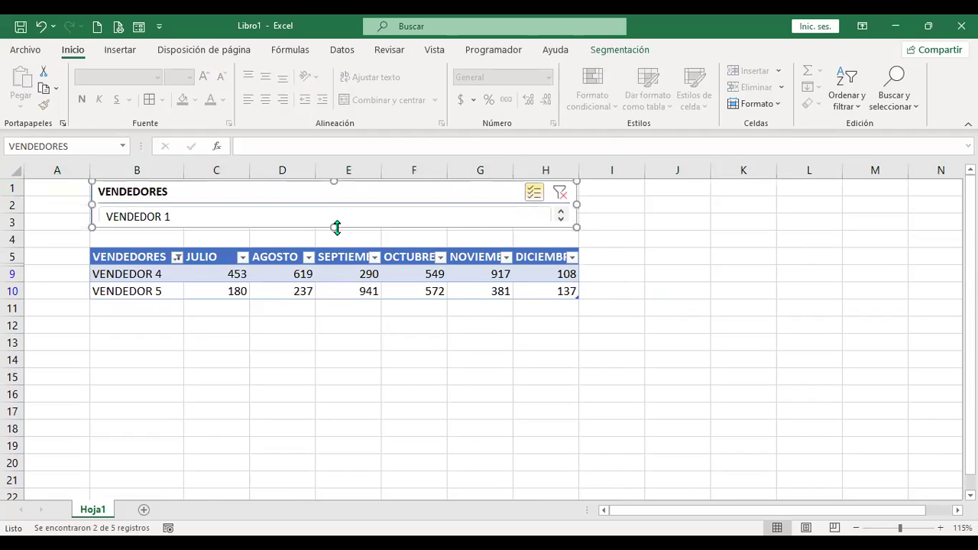
left_click(562, 221)
left_click(672, 222)
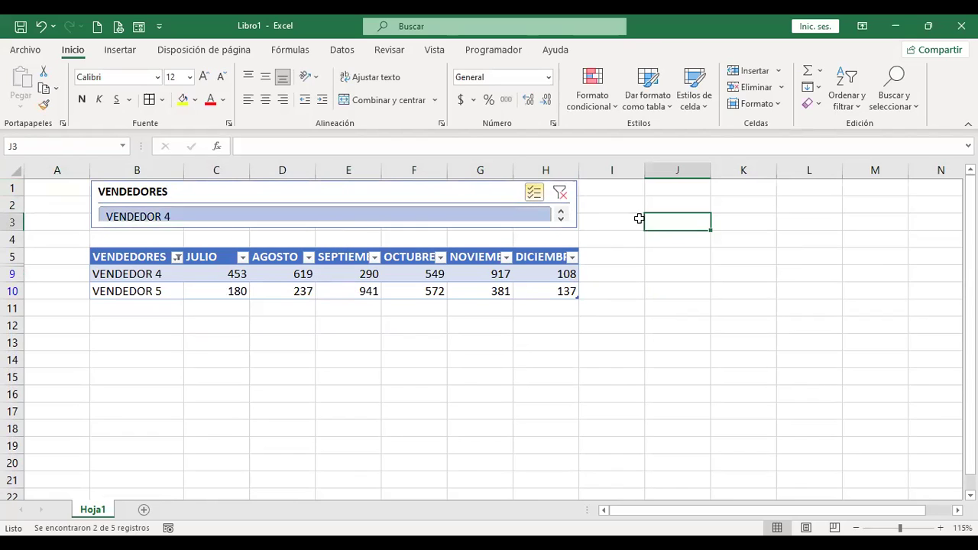
left_click(259, 194)
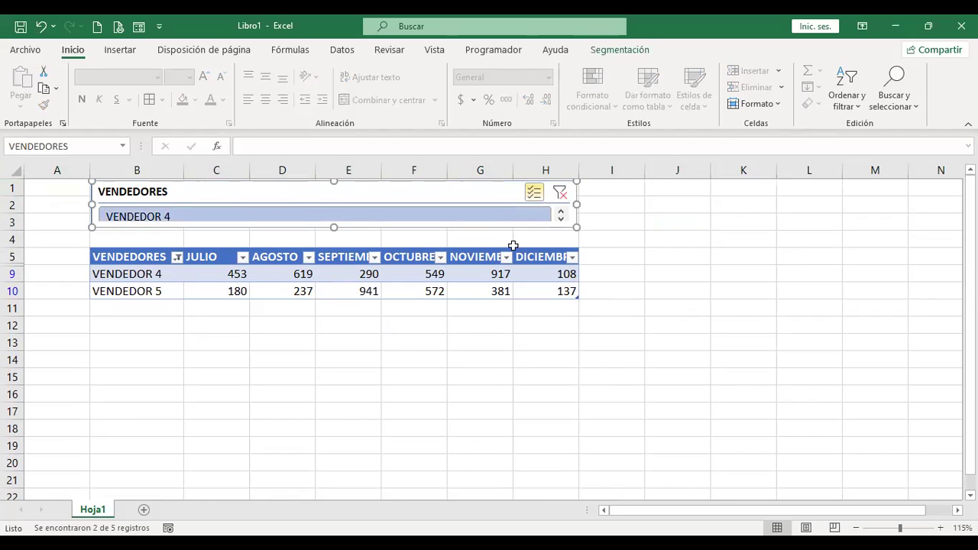
left_click(153, 323)
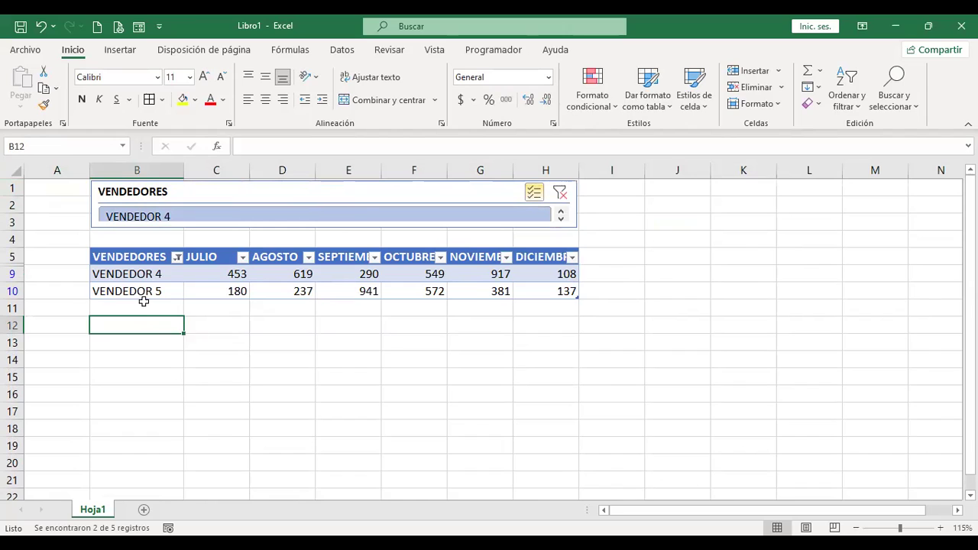
left_click(310, 195)
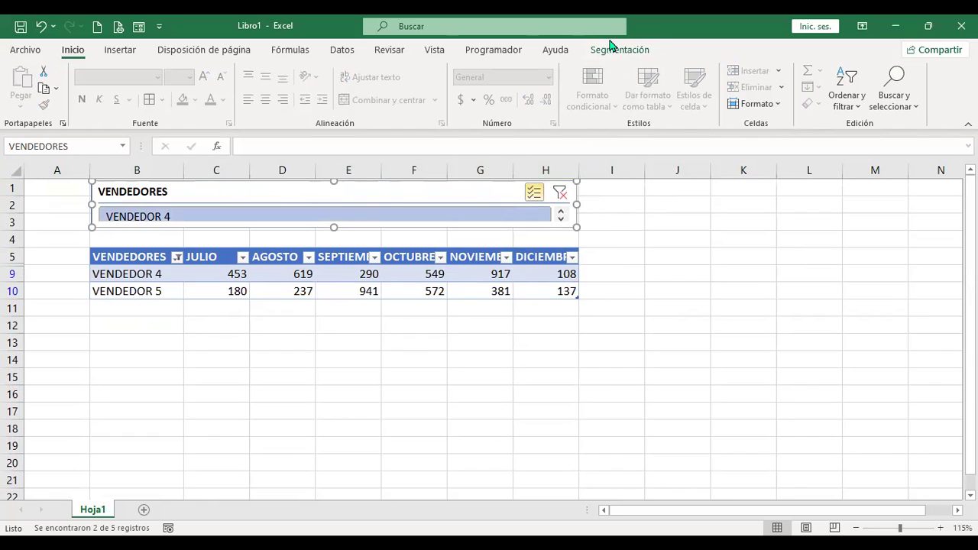
- Apply a green style to the VENDEDORES slicer
left_click(677, 260)
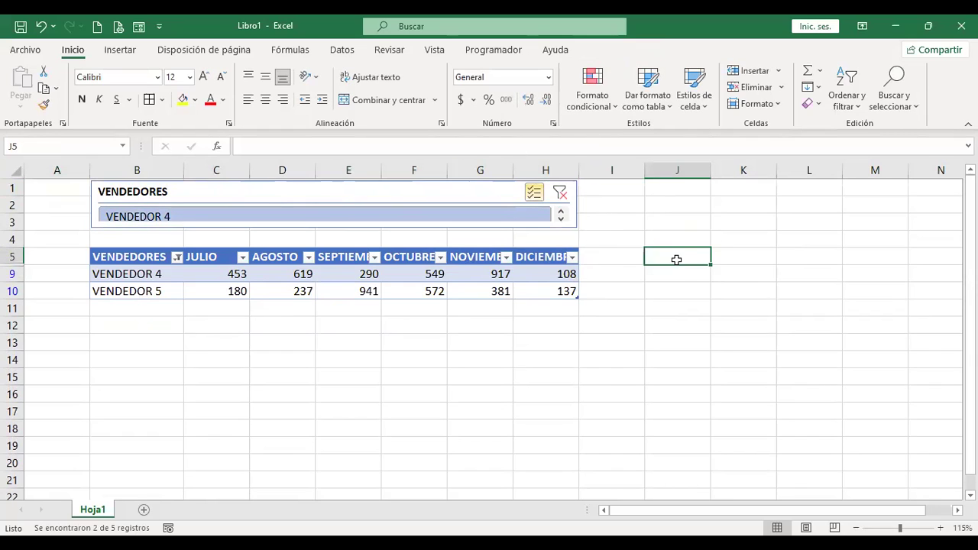
left_click(266, 201)
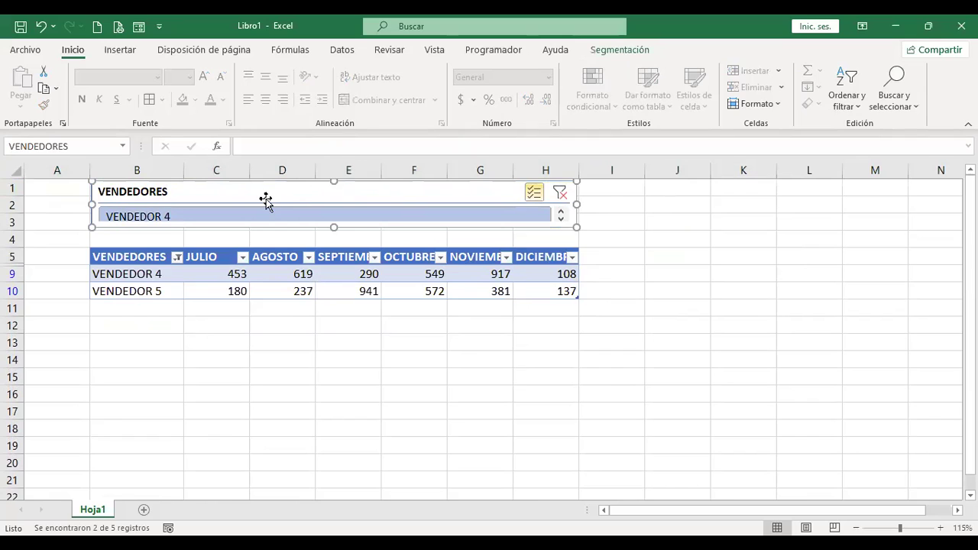
left_click(645, 55)
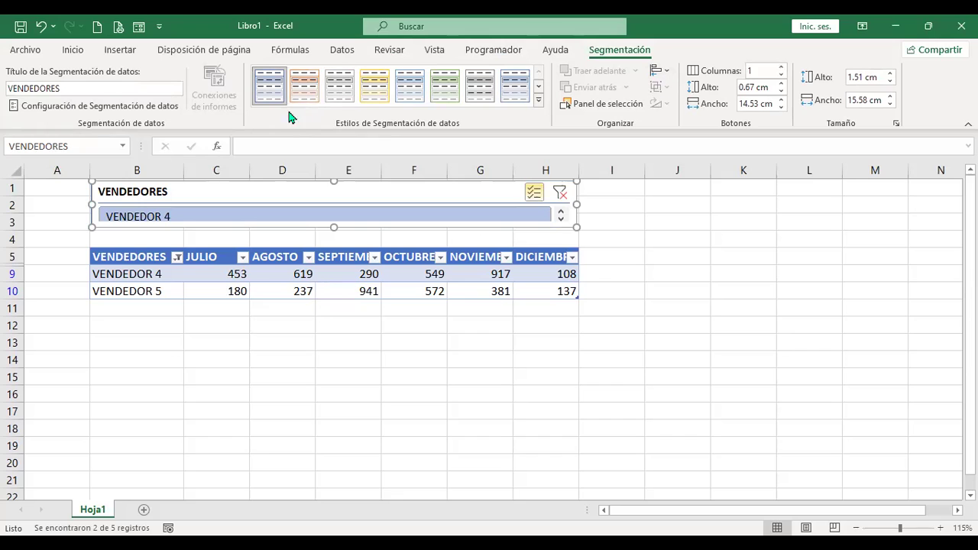
left_click(340, 92)
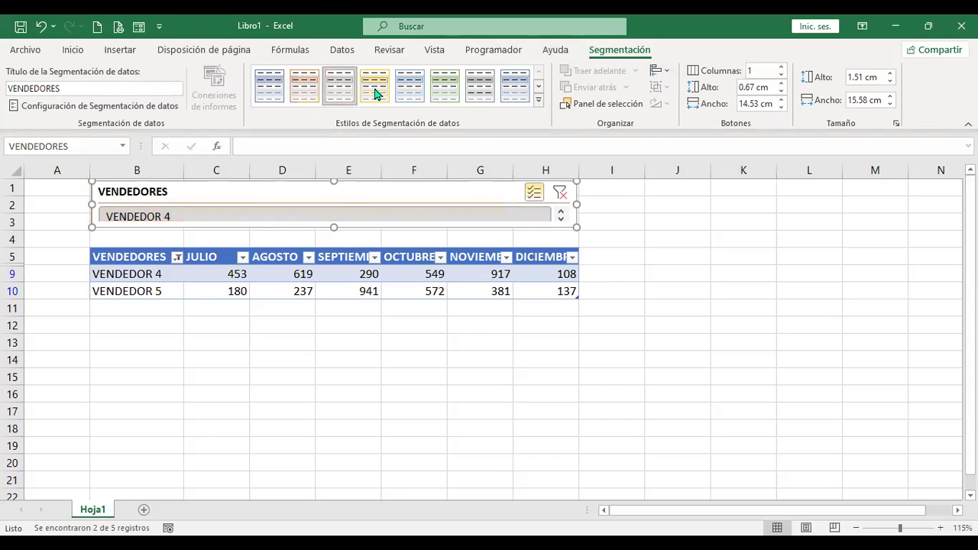
left_click(449, 87)
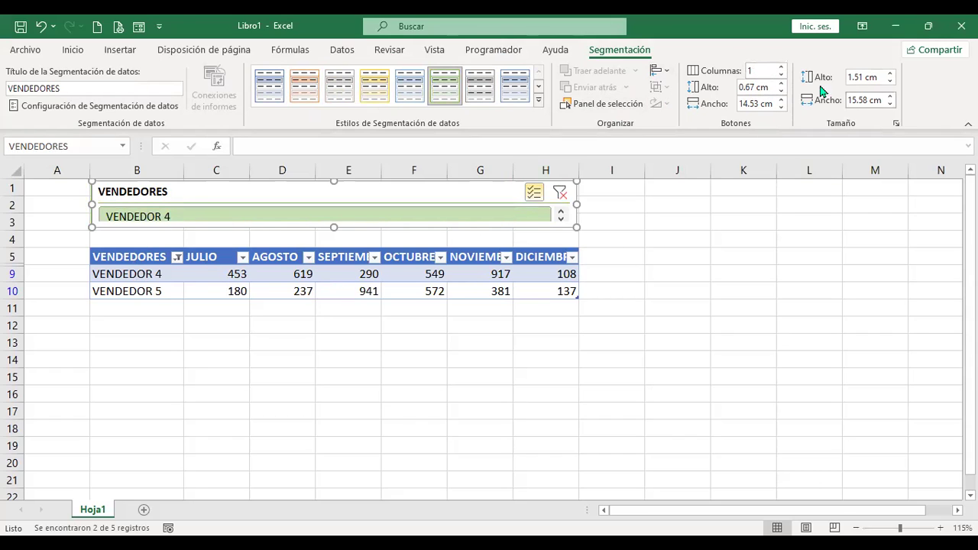
- Lay out the slicer buttons in 5 columns
left_click(781, 68)
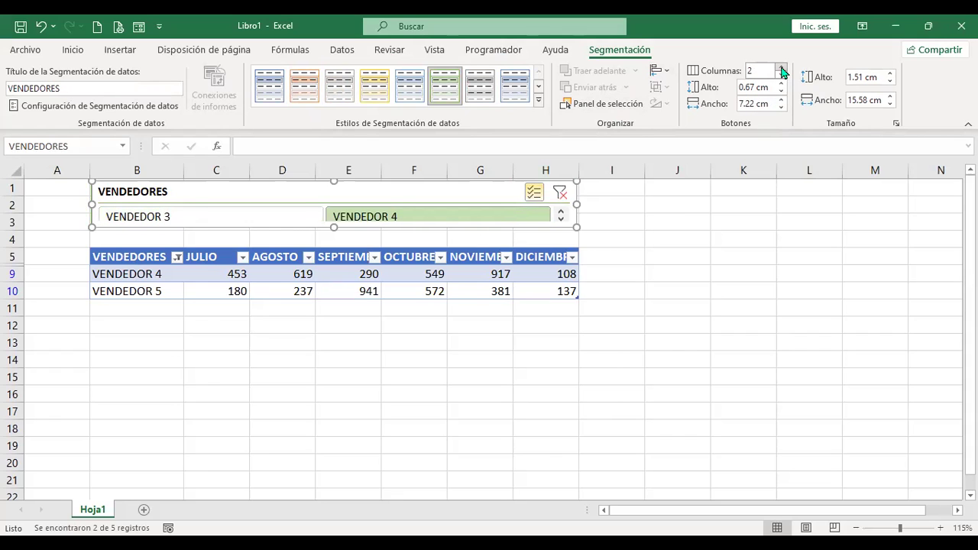
left_click(781, 68)
left_click(782, 68)
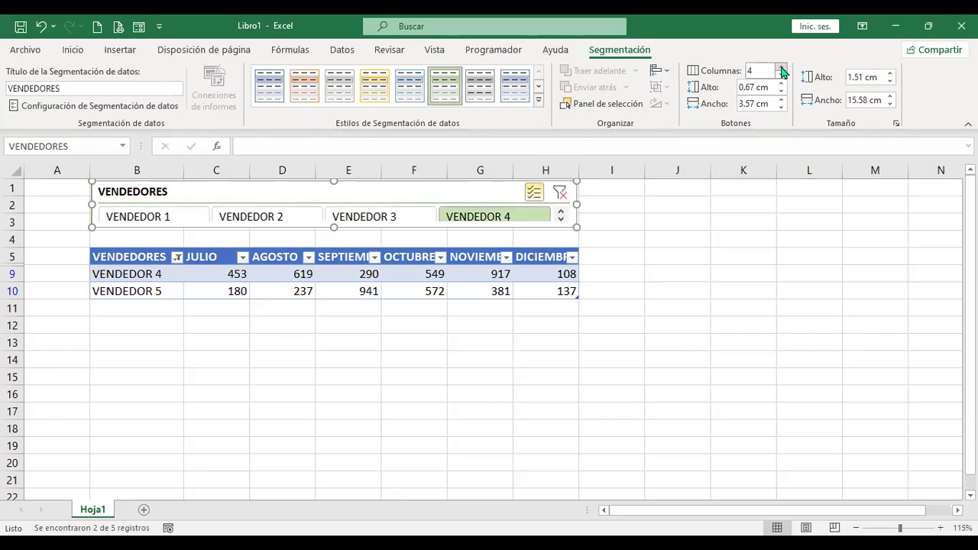
left_click(782, 68)
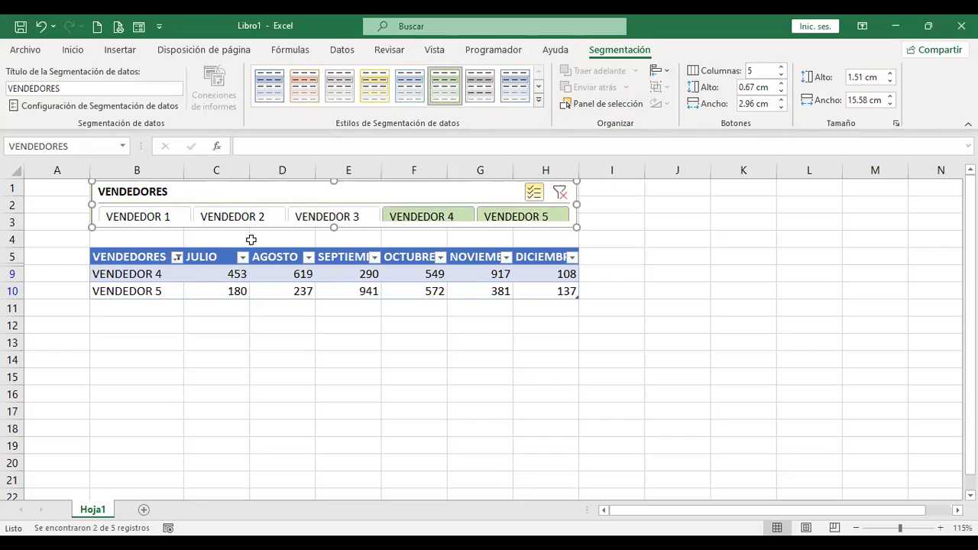
- Include VENDEDOR 1–3 in the filter, turn off Selección múltiple, and make the slicer slightly taller
left_click(158, 218)
left_click(246, 219)
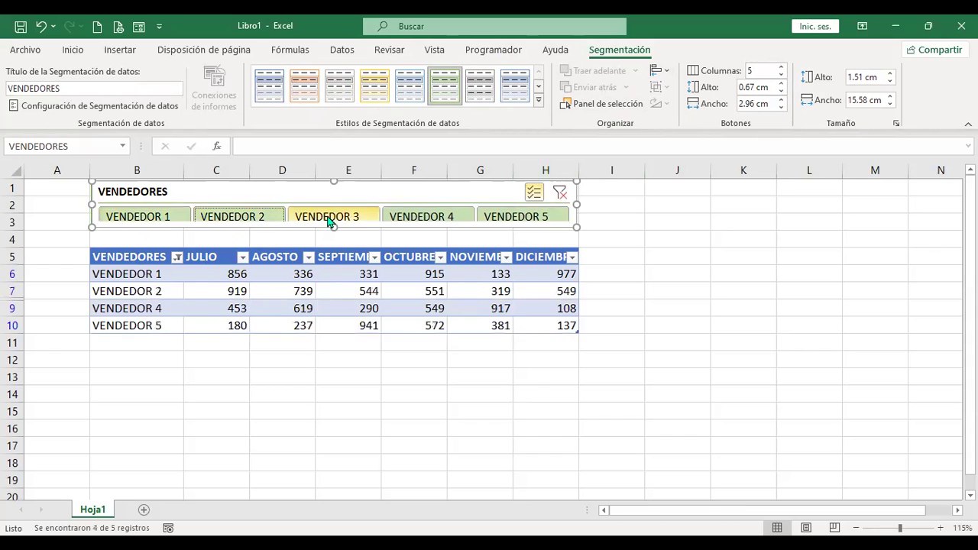
left_click(329, 217)
left_click(534, 191)
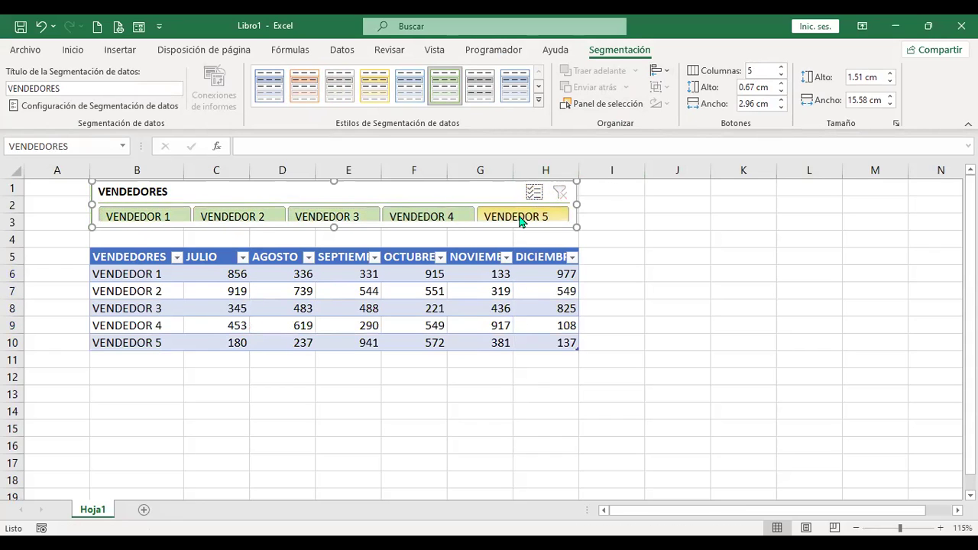
left_click_drag(336, 231, 336, 237)
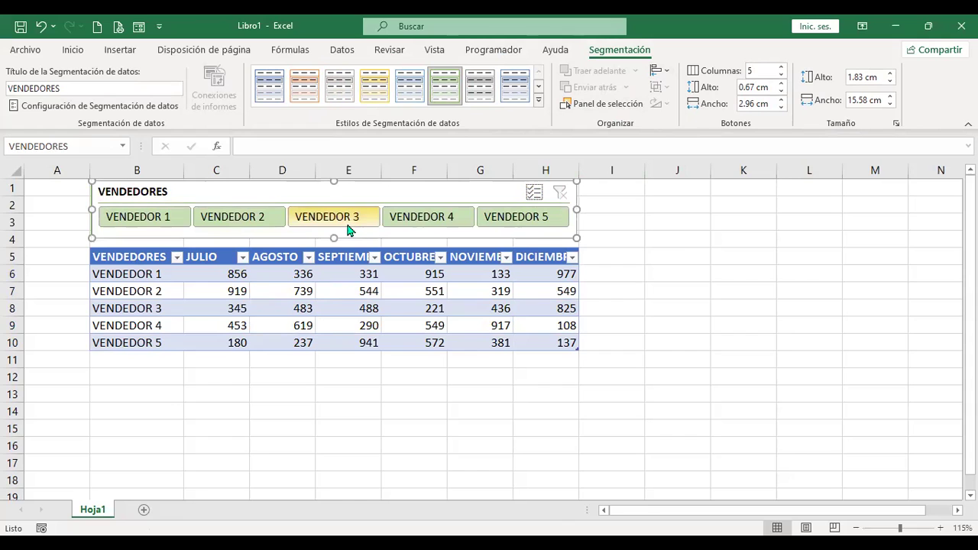
- Try filtering VENDEDOR 1, 2, 4 and 5 individually, then clear the slicer filter to show all five vendors
left_click(682, 252)
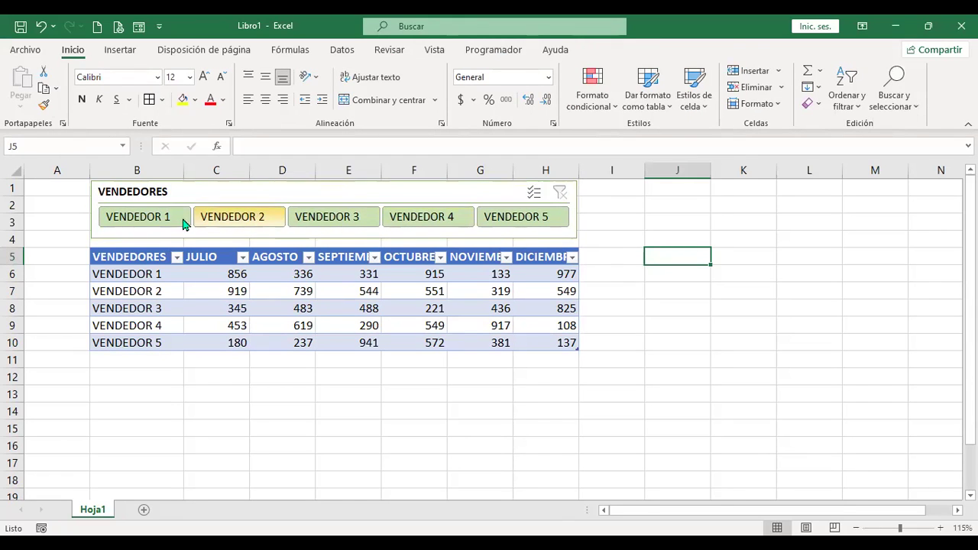
left_click(157, 221)
left_click(252, 221)
left_click(459, 218)
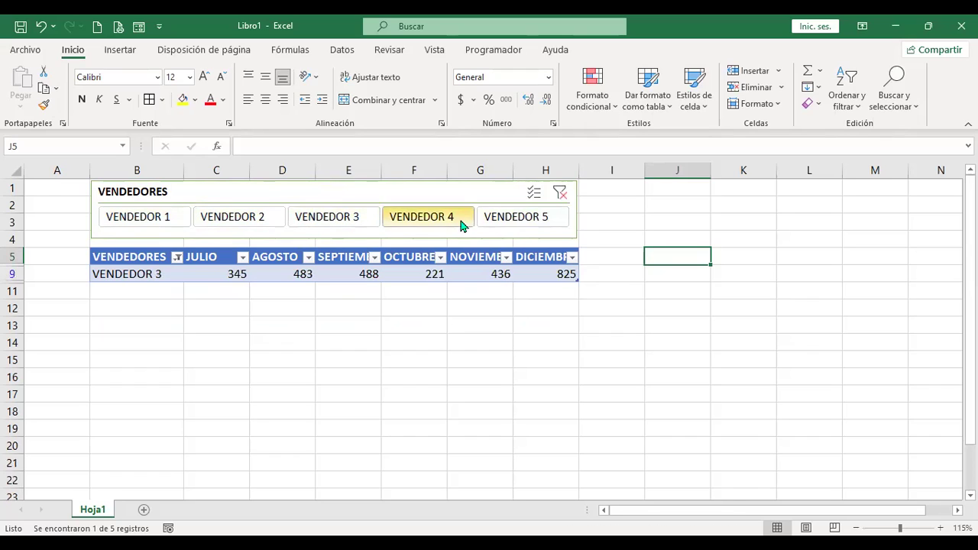
left_click(512, 218)
left_click(533, 192)
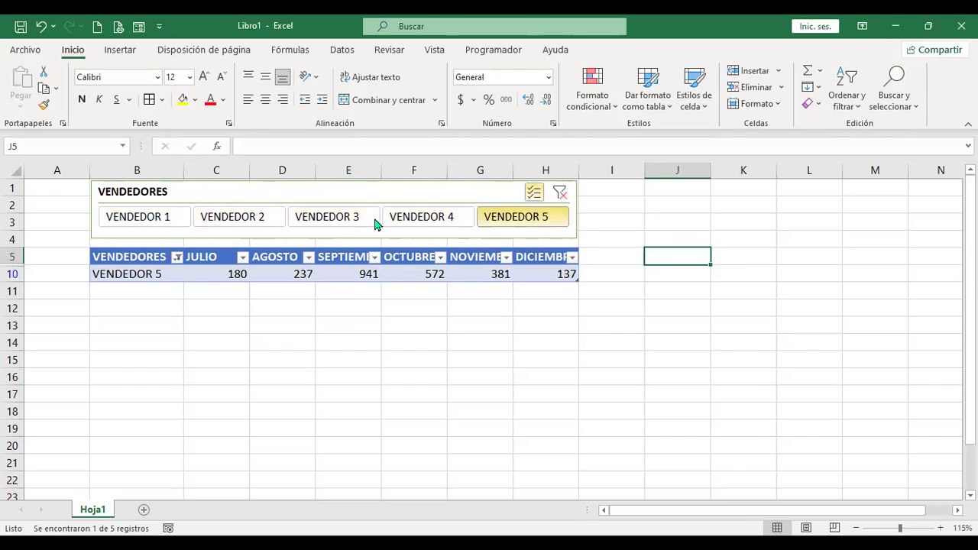
left_click(144, 222)
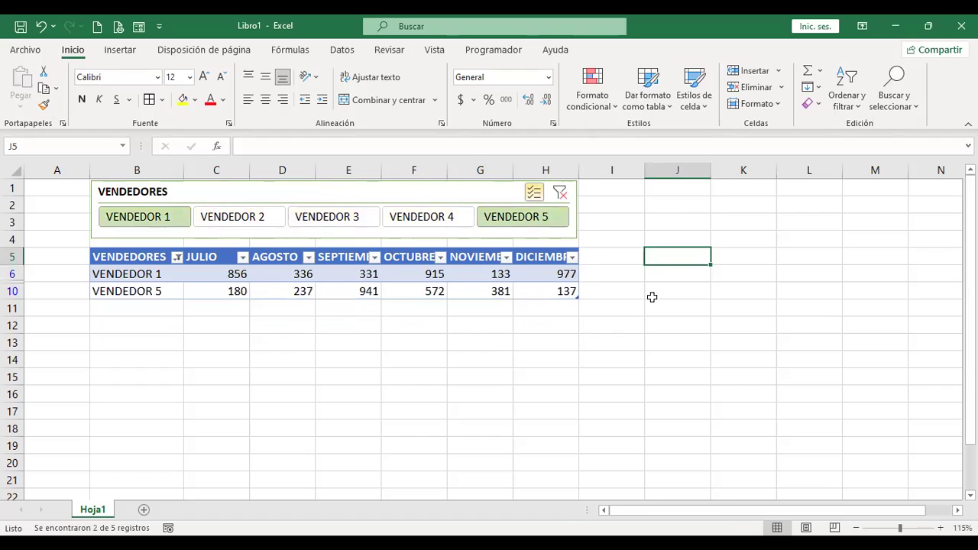
left_click(560, 195)
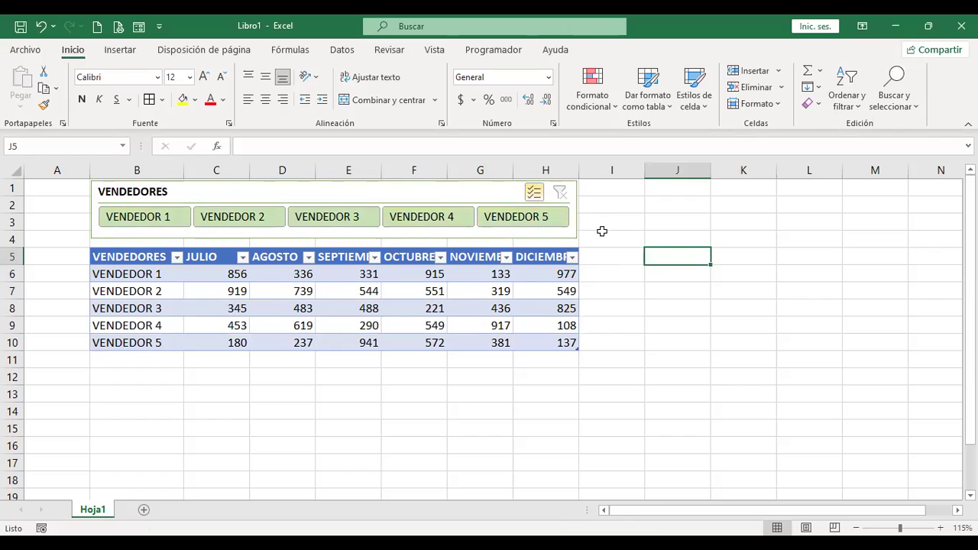
left_click(478, 269)
- Turn on Fila de totales in Diseño de tabla, keeping the header row, so DICIEMBRE totals 2596
left_click(644, 51)
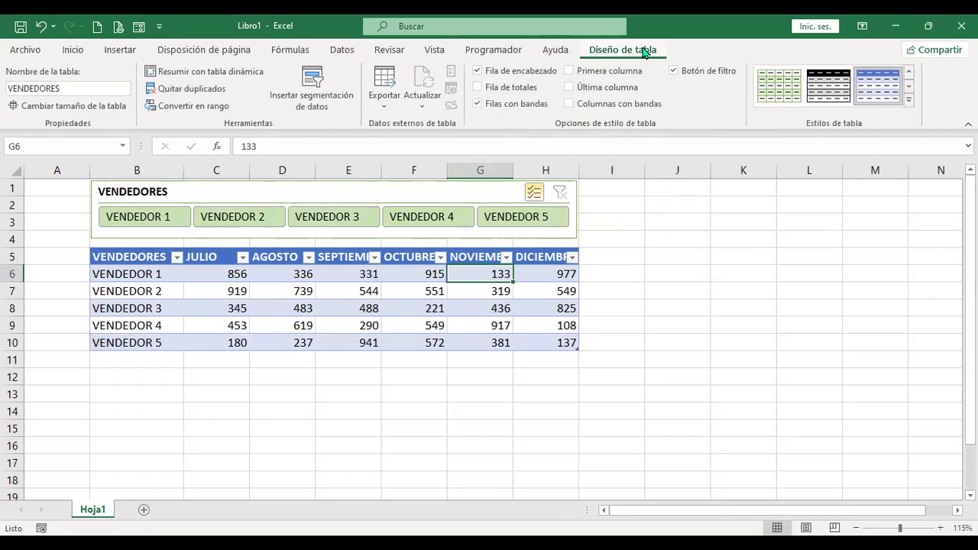
left_click(478, 71)
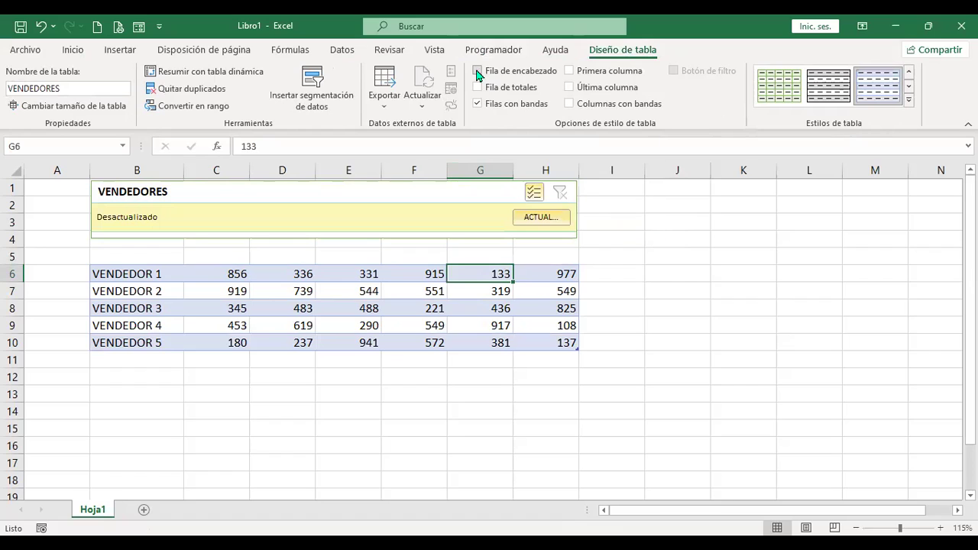
left_click(477, 71)
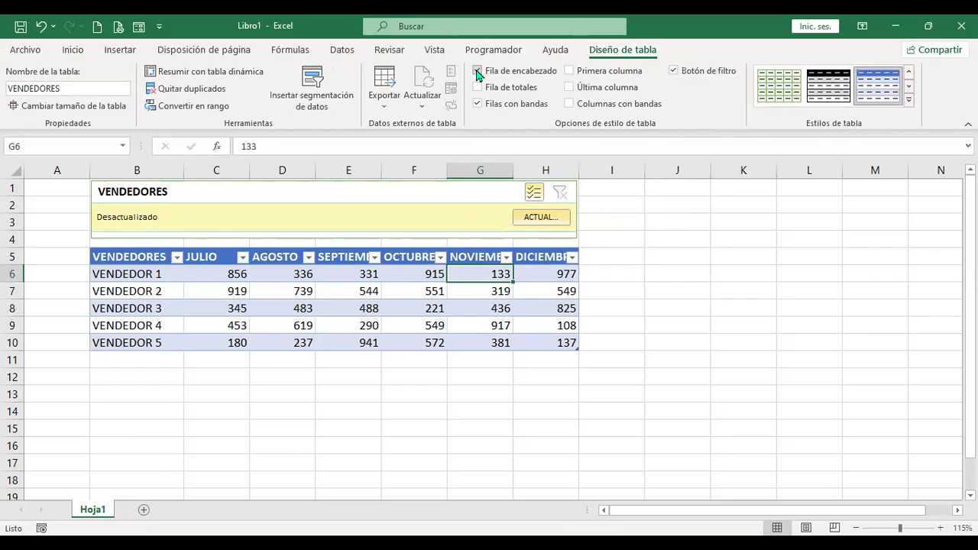
left_click(477, 87)
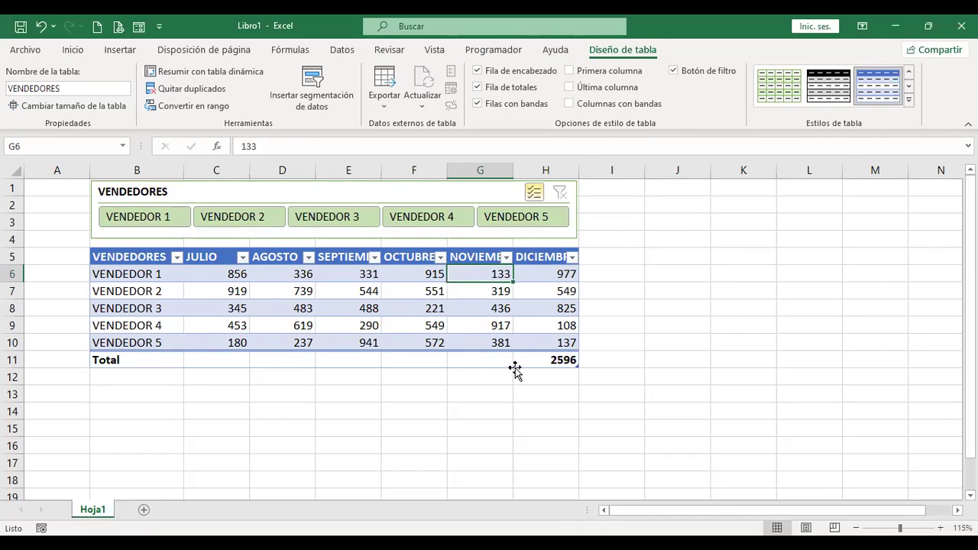
- Try average, count and maximum functions for the DICIEMBRE total in H11
left_click(539, 358)
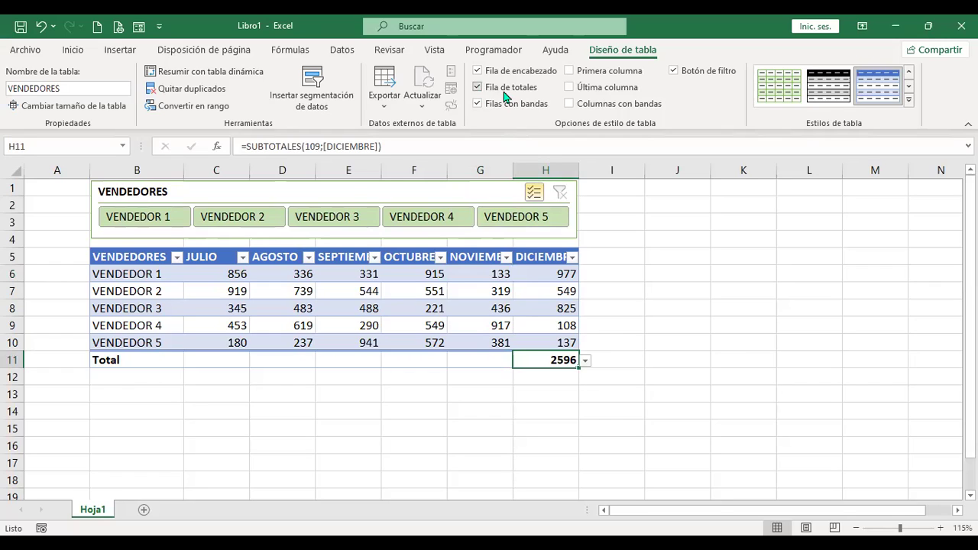
left_click(586, 361)
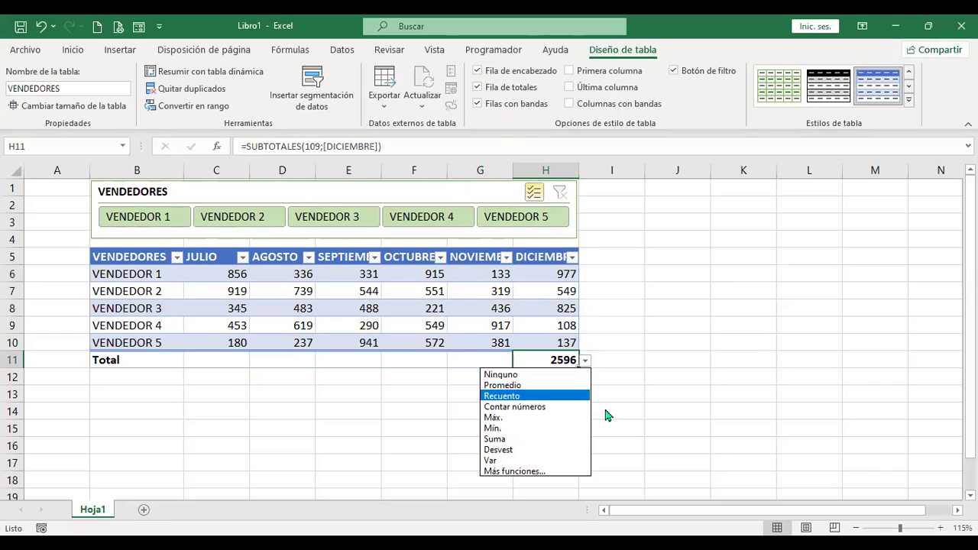
key("Escape")
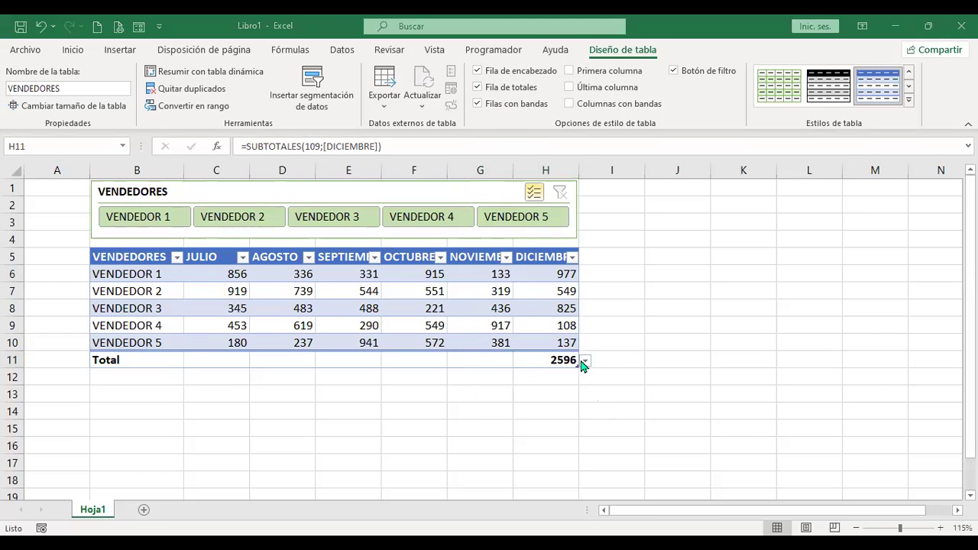
left_click(600, 360)
left_click(577, 360)
left_click(585, 360)
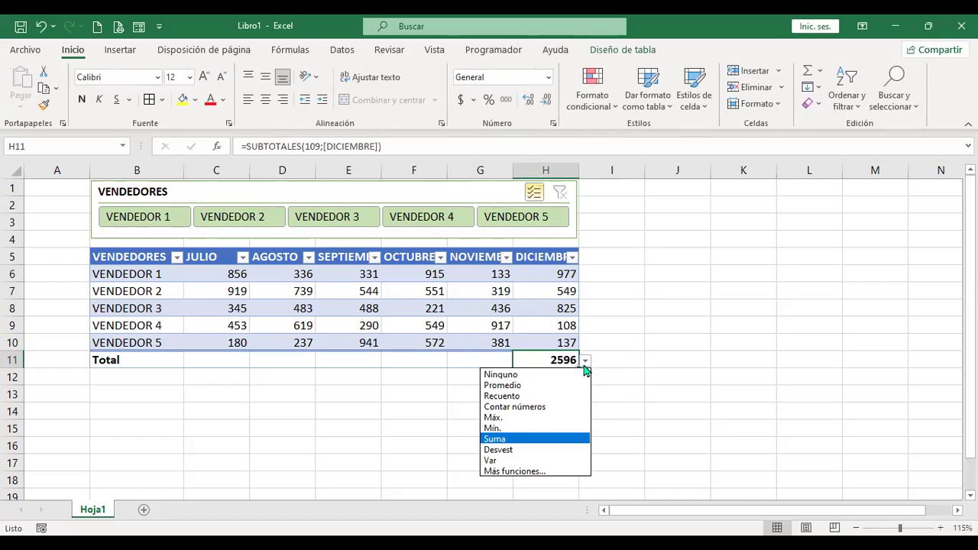
left_click(532, 386)
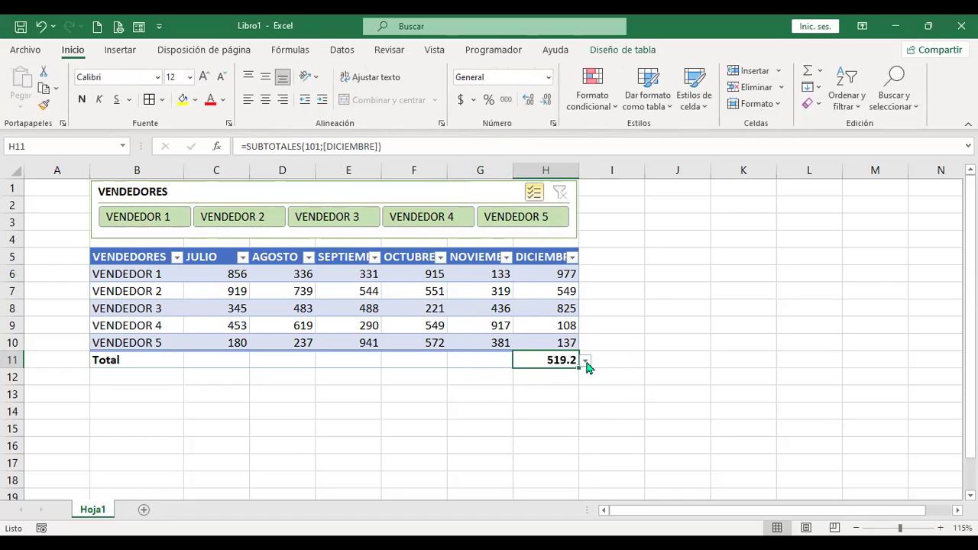
left_click(586, 362)
left_click(523, 393)
left_click(585, 363)
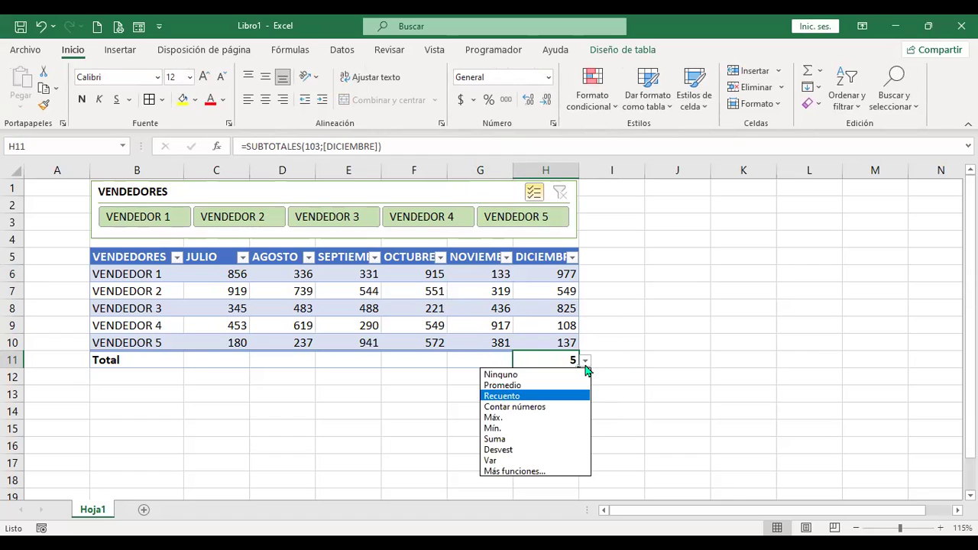
left_click(536, 418)
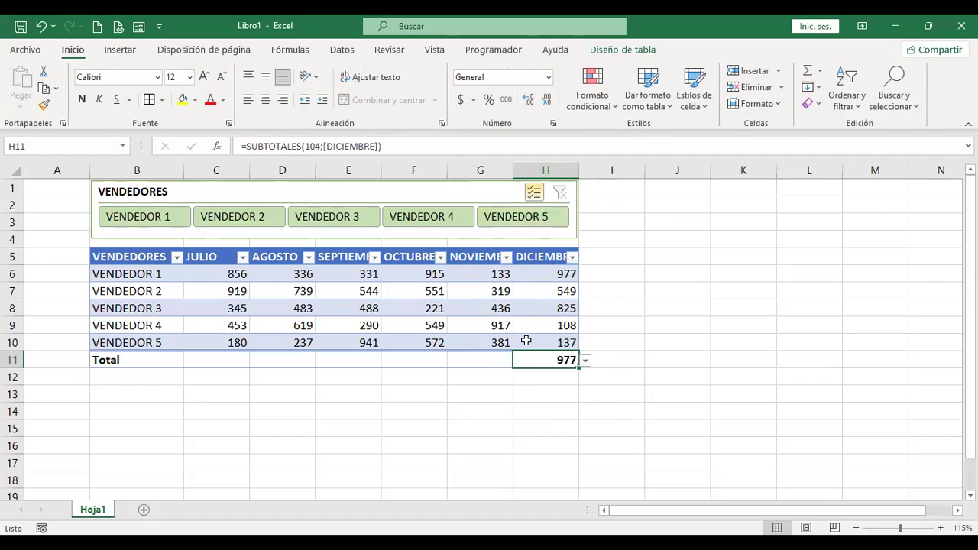
- Copy the total across row 11 to column C and set H11 to the minimum
left_click_drag(578, 368, 188, 359)
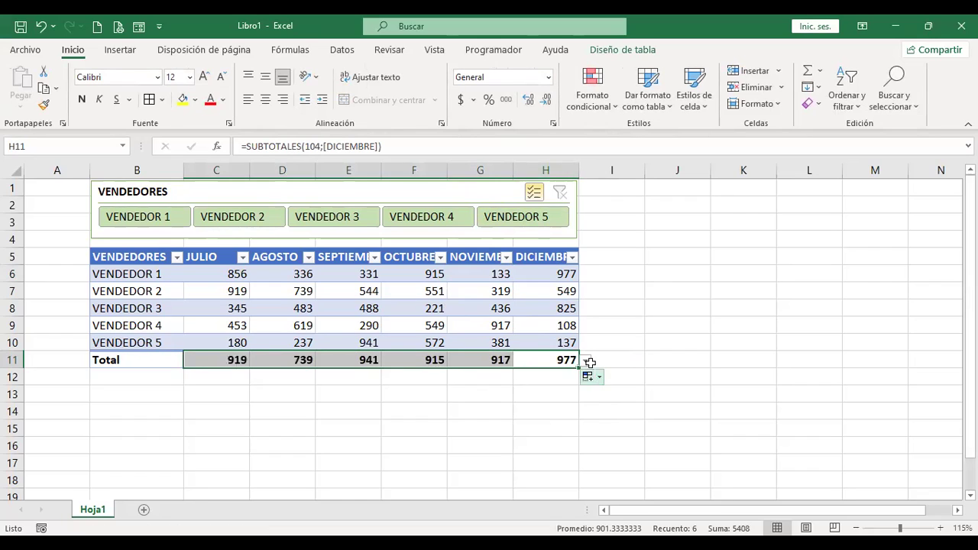
left_click(585, 360)
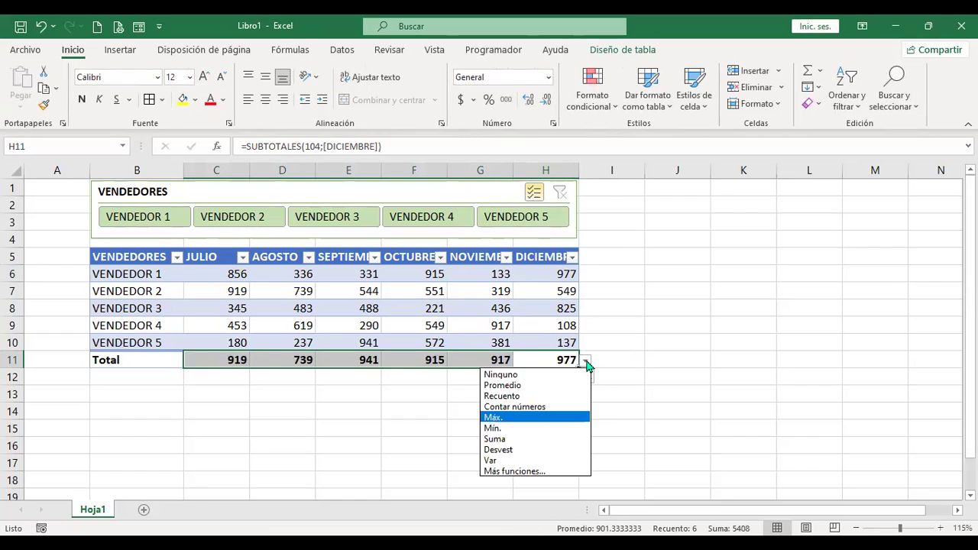
left_click(513, 430)
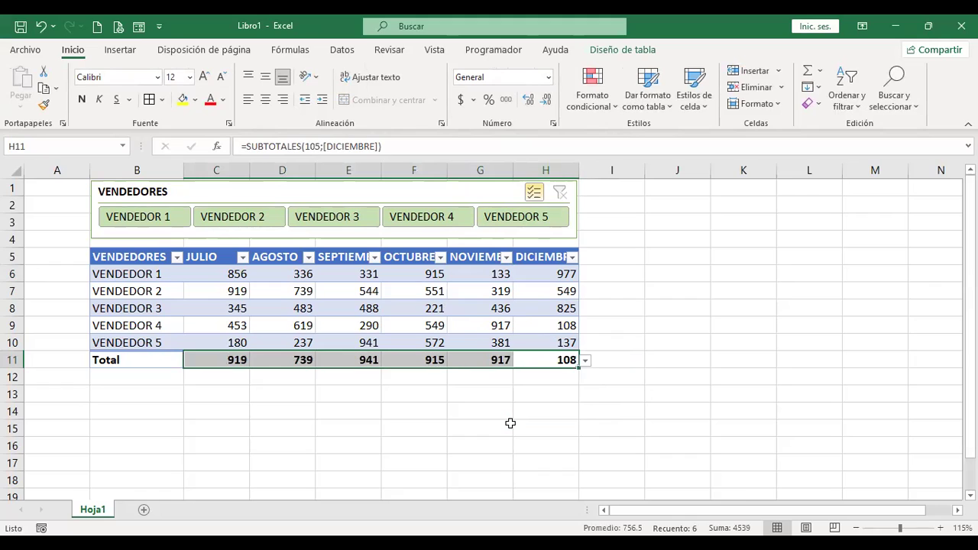
- Set the JULIO total to Promedio (550.6) and the AGOSTO total to Suma (2414)
left_click(511, 423)
left_click(229, 363)
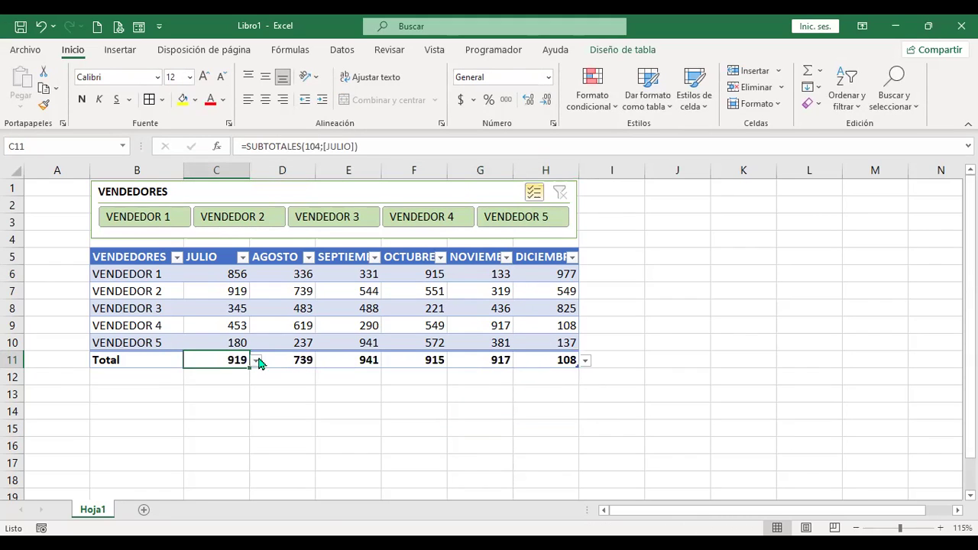
left_click(257, 362)
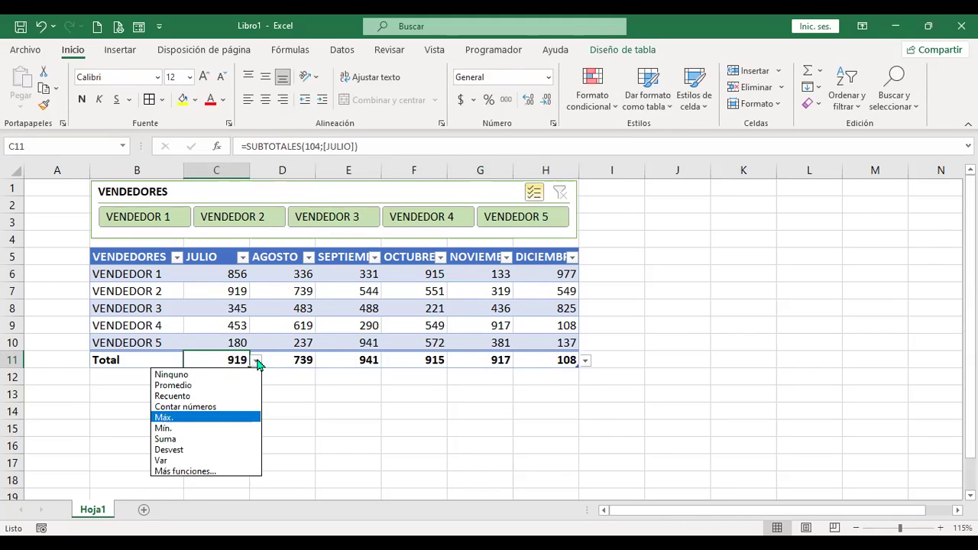
left_click(216, 381)
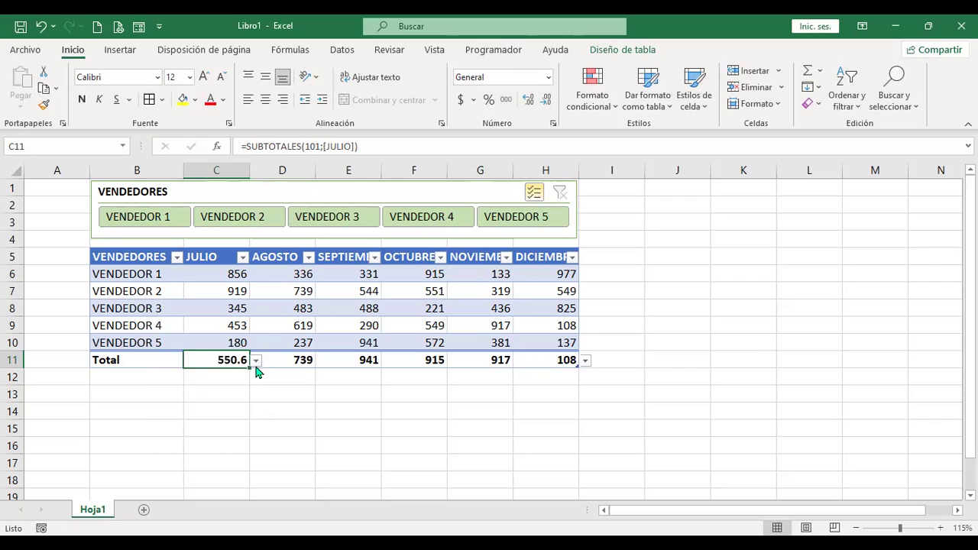
left_click(308, 360)
left_click(321, 363)
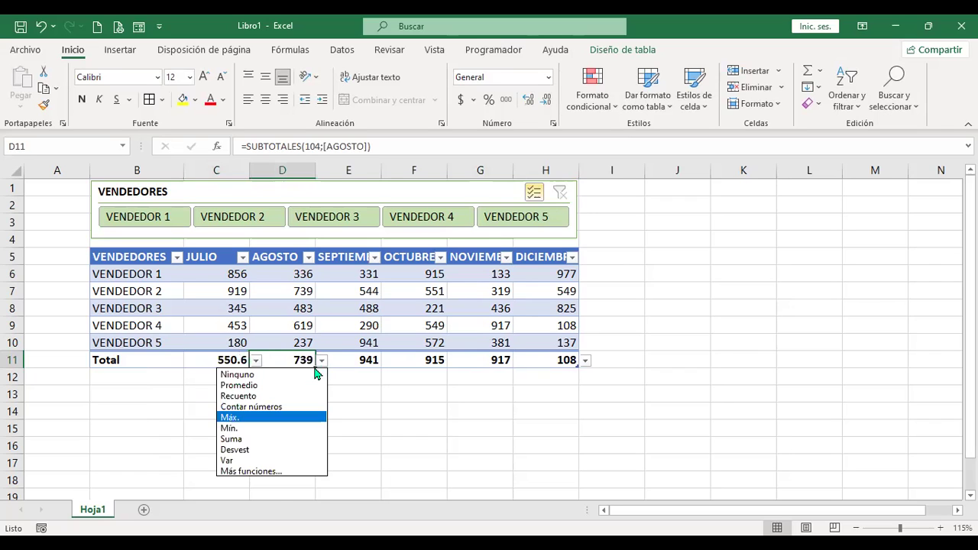
left_click(240, 438)
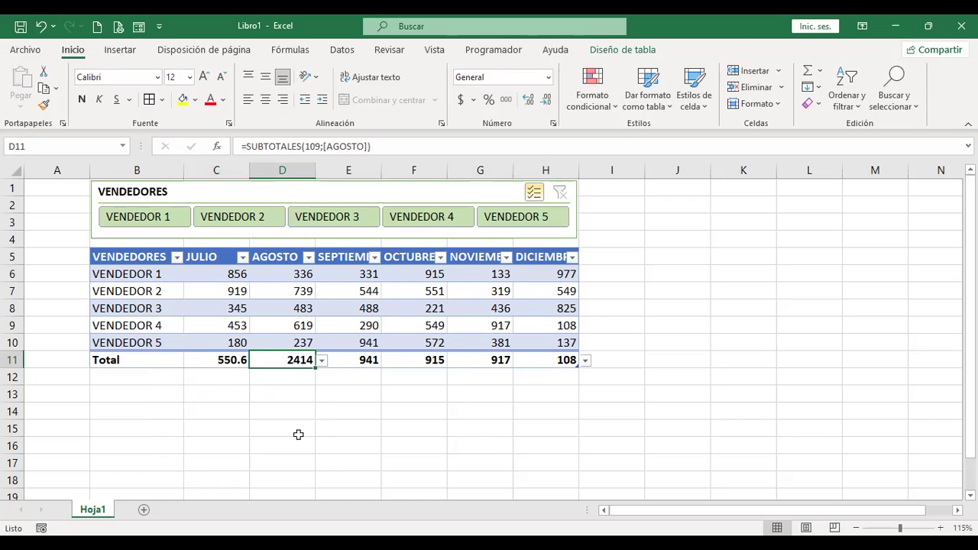
- Open Más funciones for the SEPTIEMBRE total, then dismiss the Insertar función dialog
left_click(366, 359)
left_click(388, 361)
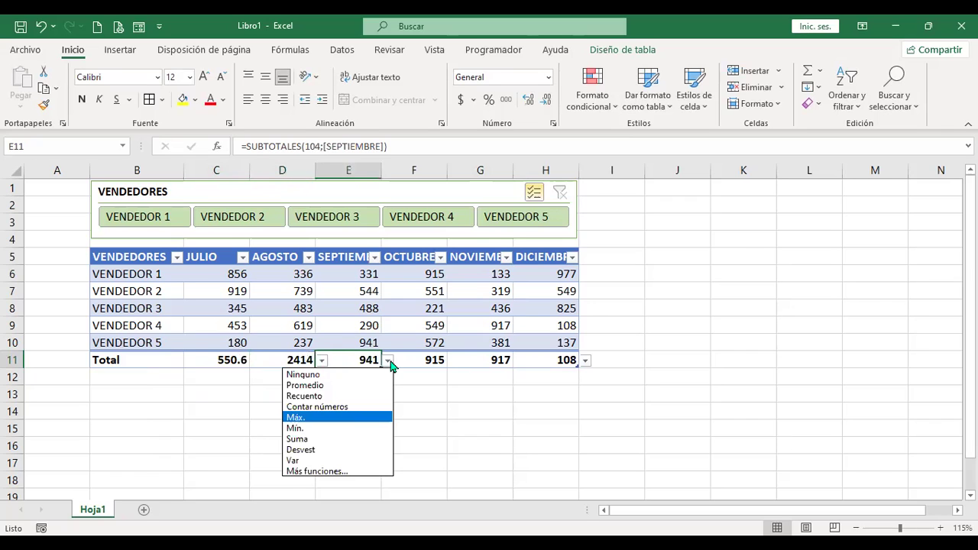
left_click(343, 470)
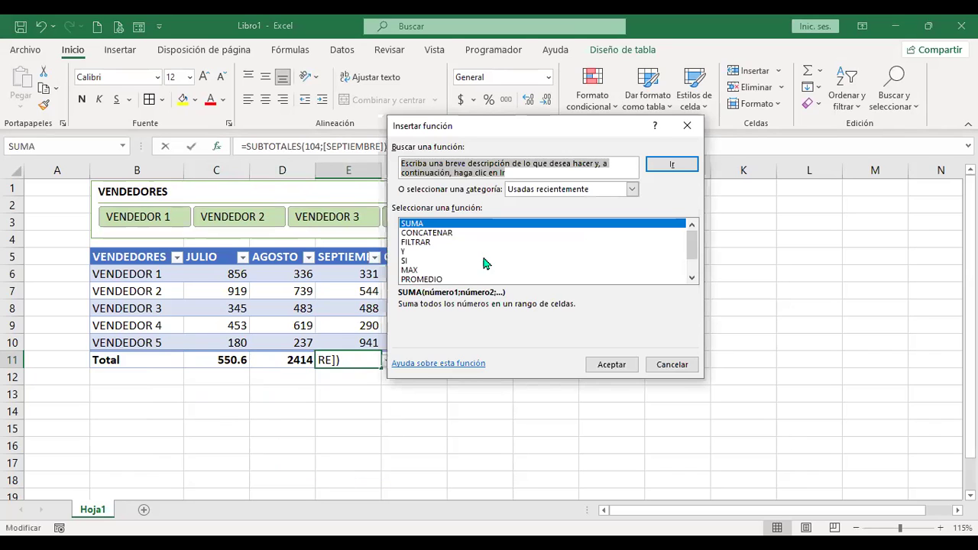
left_click_drag(684, 366, 429, 337)
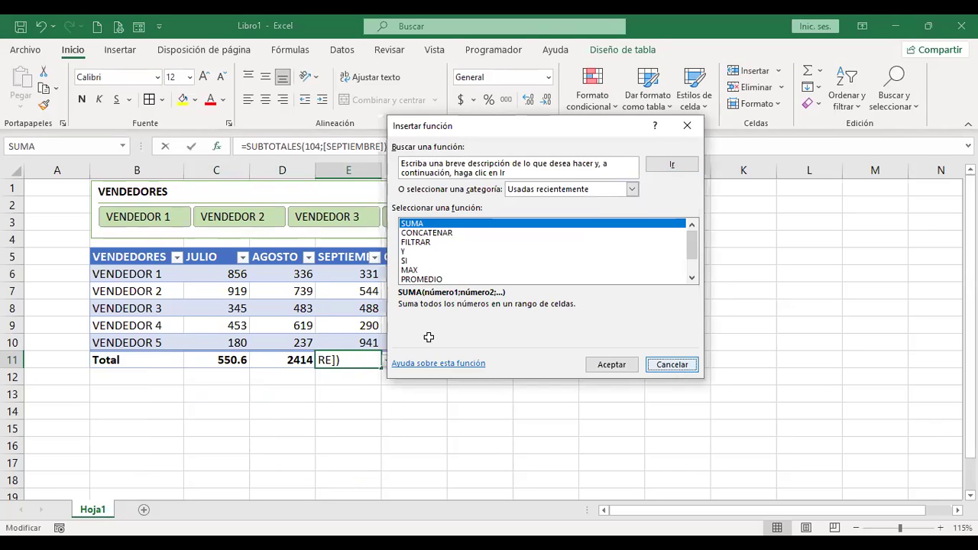
key("Escape")
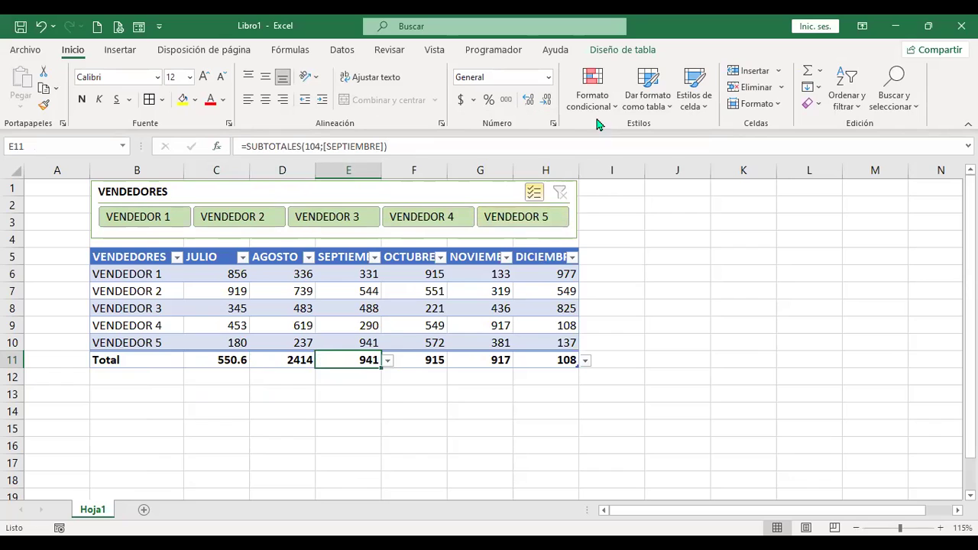
- Keep banded rows and make the first column of vendor names bold
left_click(646, 51)
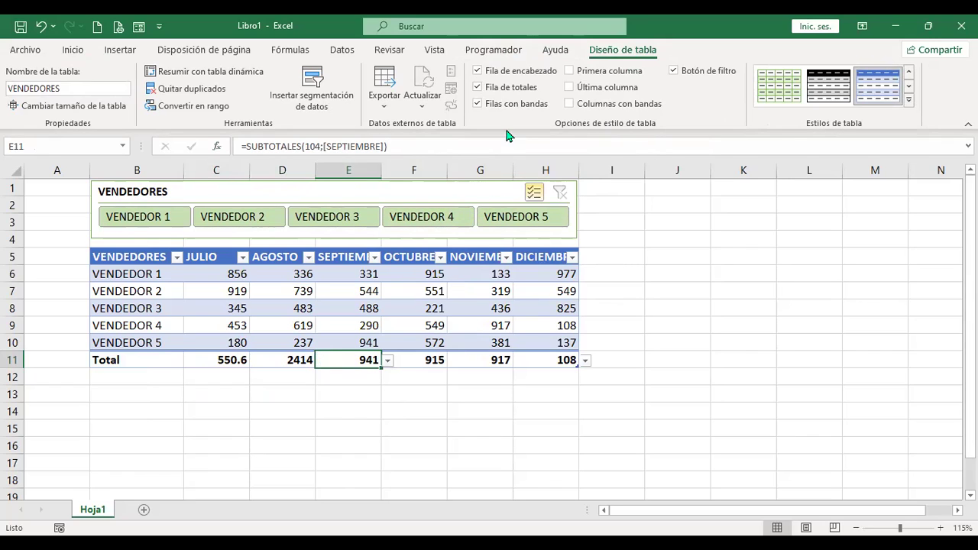
left_click(477, 104)
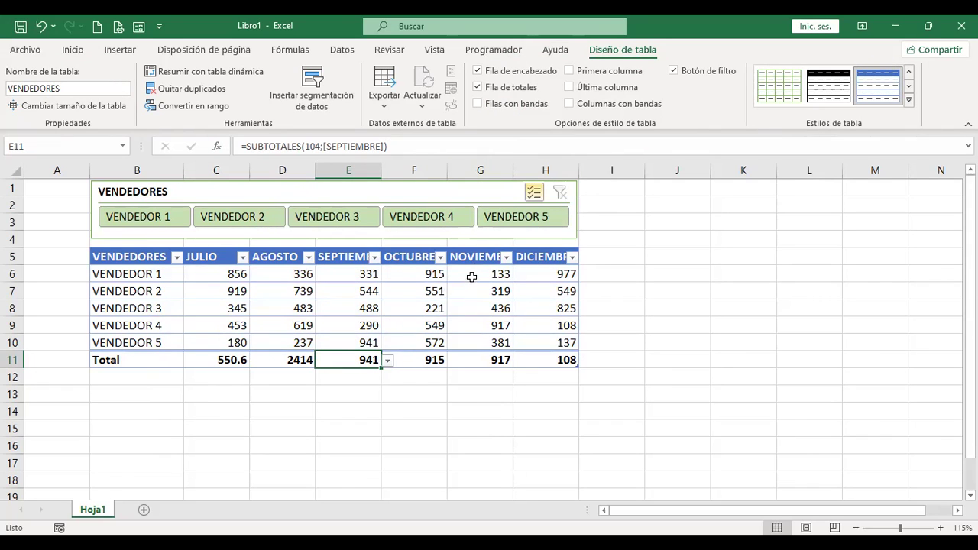
left_click(478, 103)
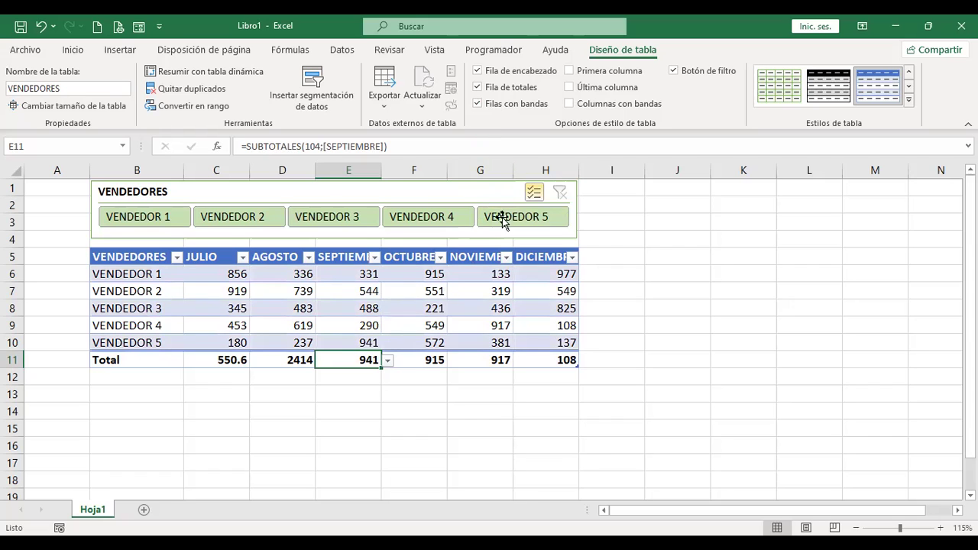
left_click(569, 71)
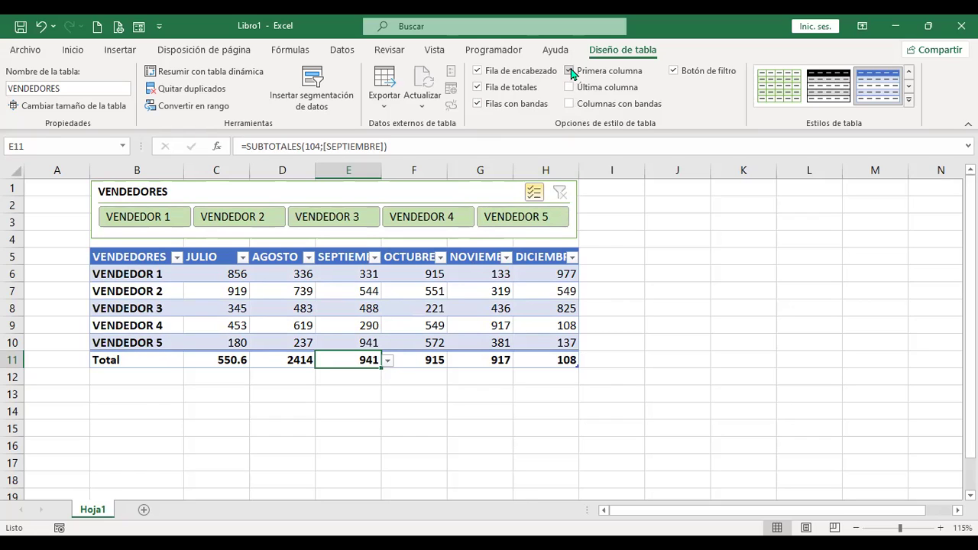
left_click(570, 71)
left_click(571, 71)
- Bold the last (DICIEMBRE) column, keeping banded rows on and banded columns off
left_click(570, 87)
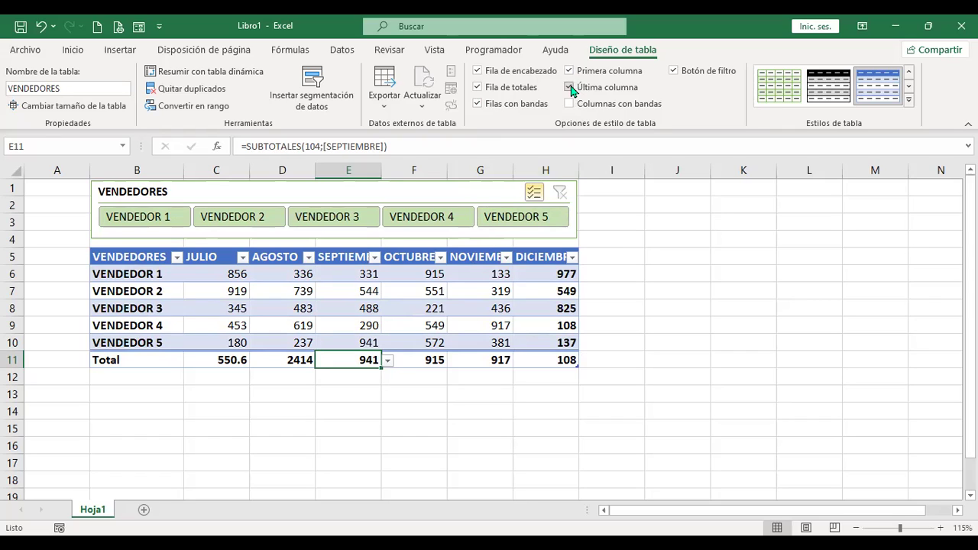
left_click(569, 104)
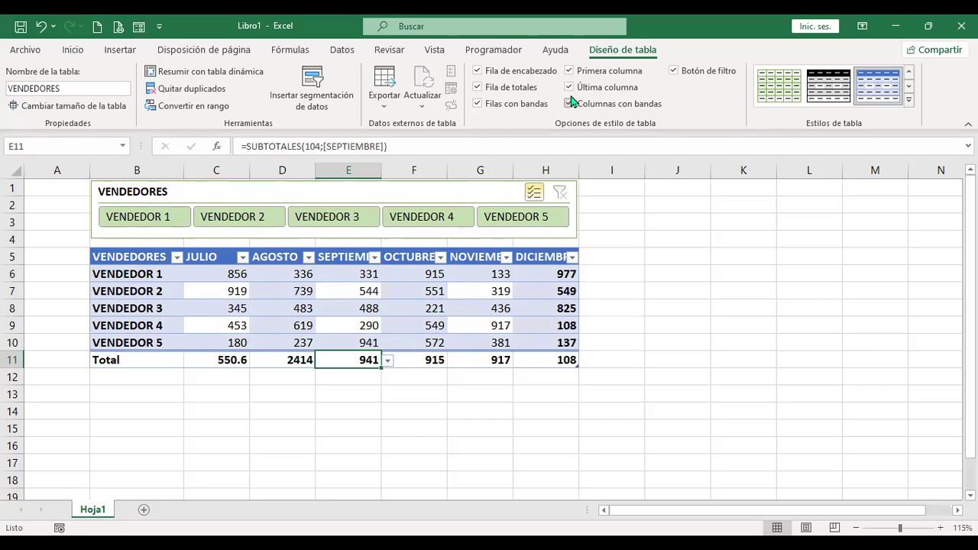
left_click(477, 104)
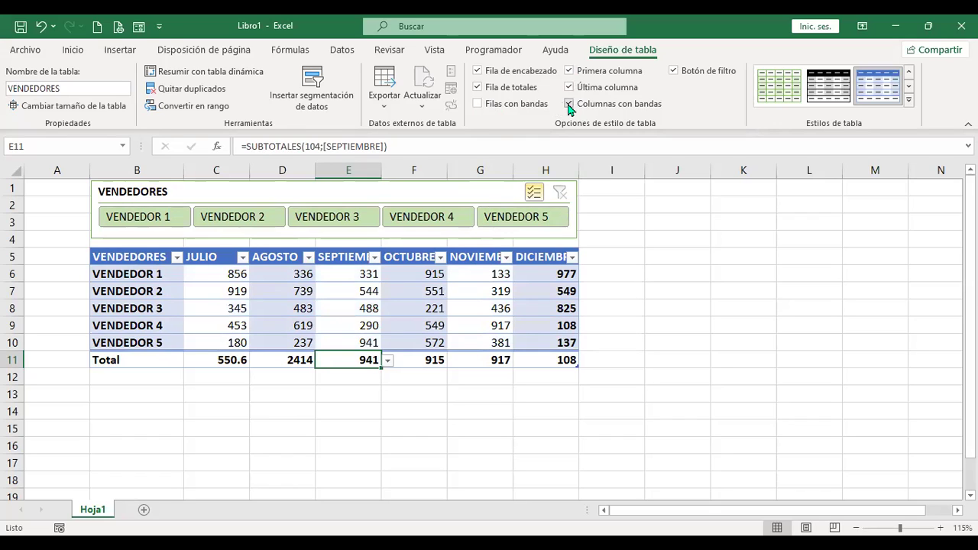
left_click(569, 105)
left_click(478, 104)
left_click(569, 105)
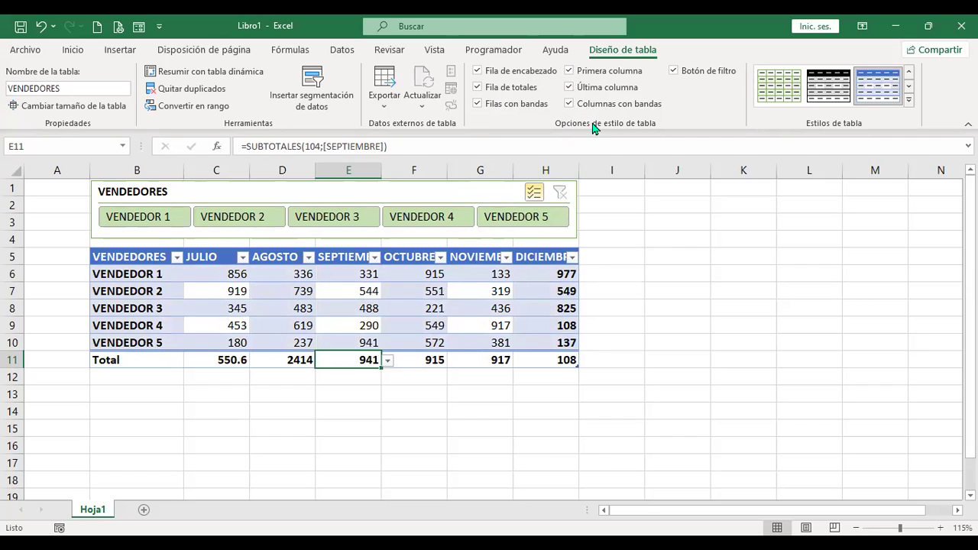
left_click(568, 104)
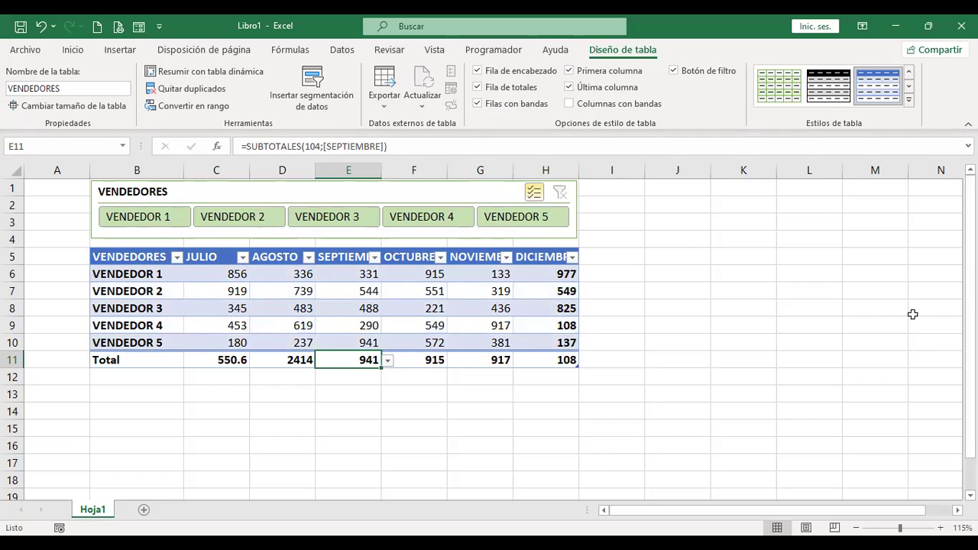
- Keep the header filter arrows shown, checking the DICIEMBRE filter list
left_click(674, 71)
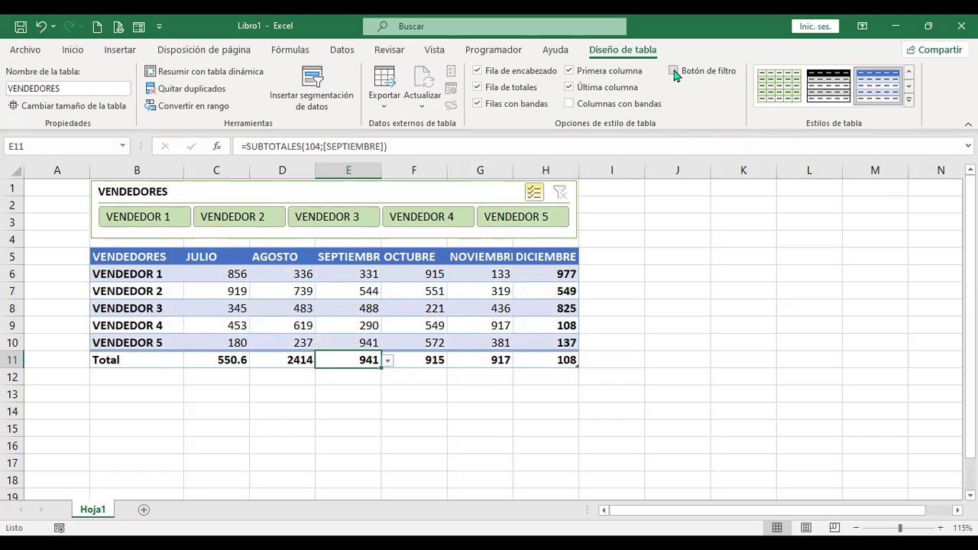
left_click(674, 72)
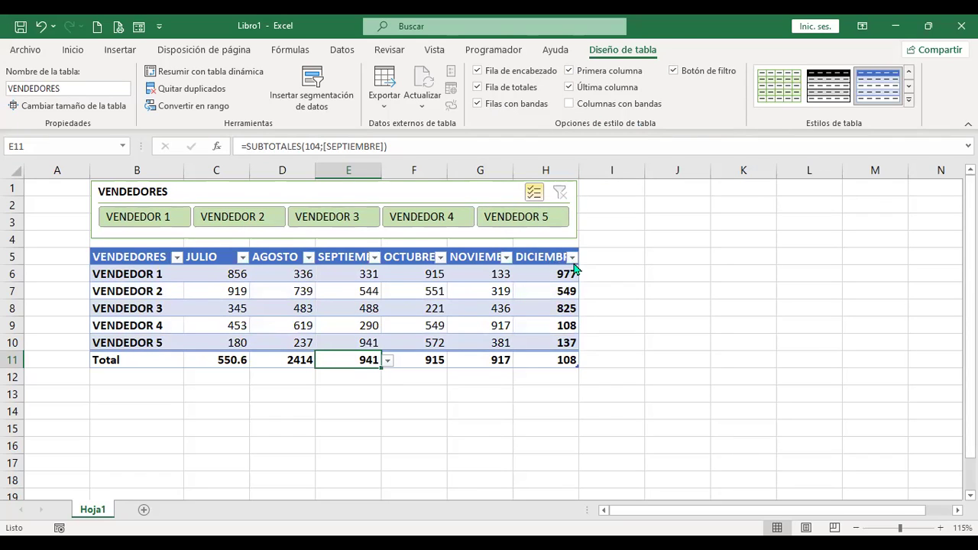
left_click(572, 257)
left_click(525, 285)
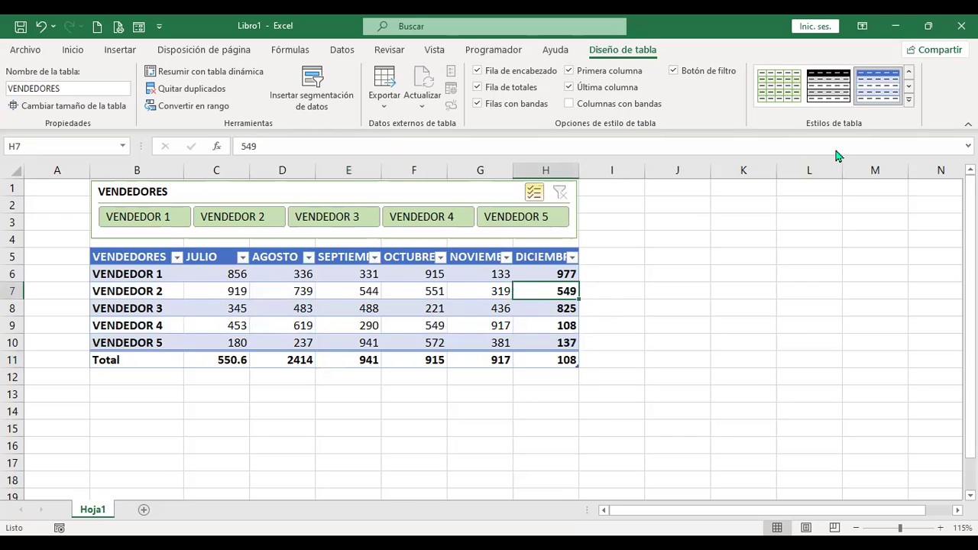
- Apply the first grey/black Medio style from the Estilos de tabla gallery
left_click(911, 103)
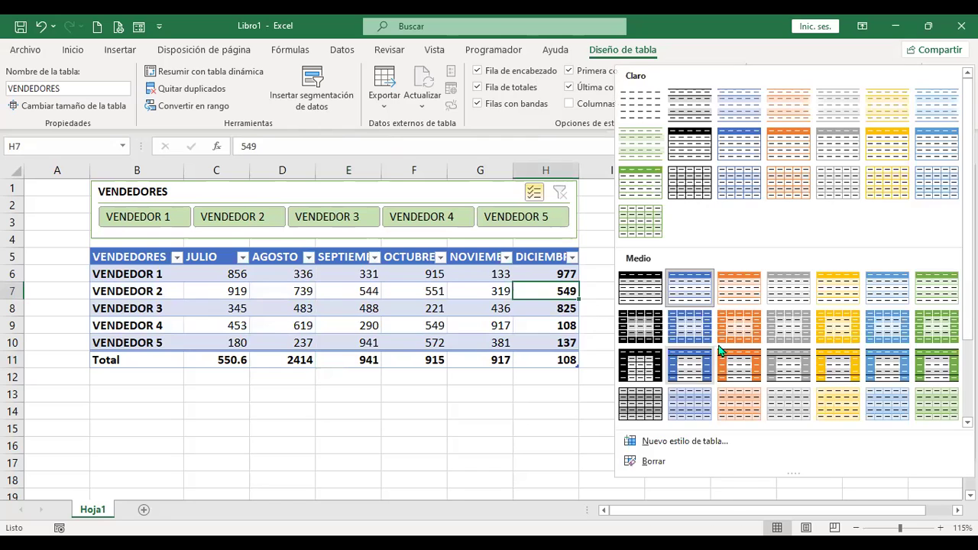
scroll(854, 285, "down", 2)
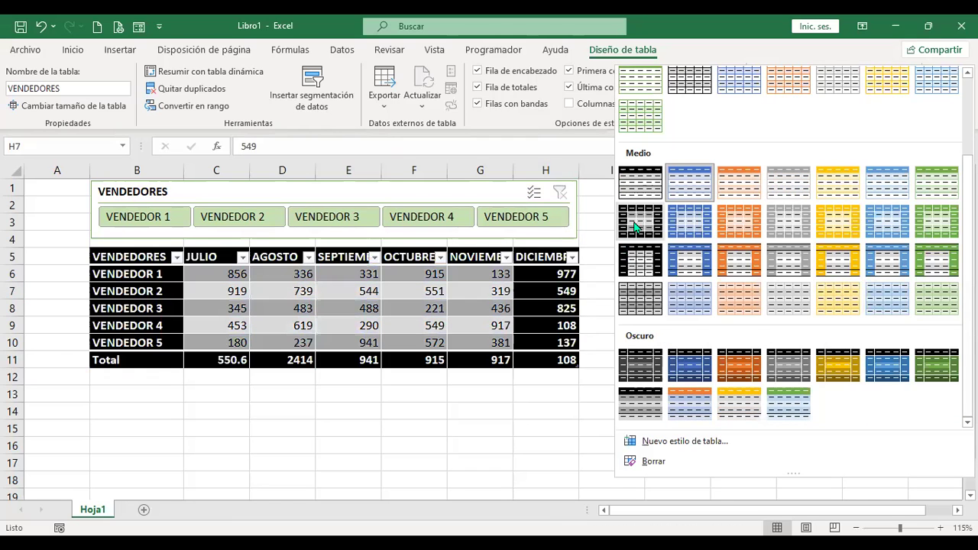
scroll(639, 193, "up", 1)
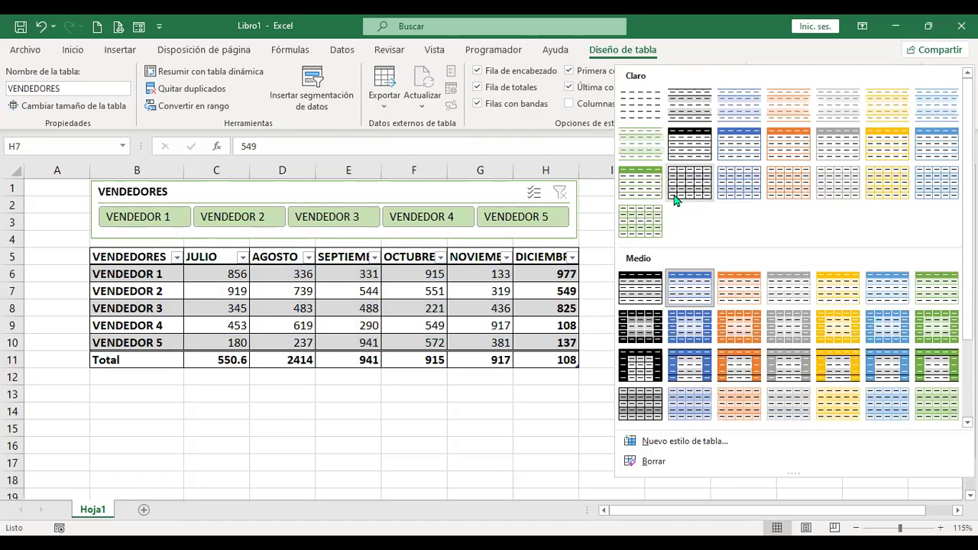
scroll(679, 229, "down", 1)
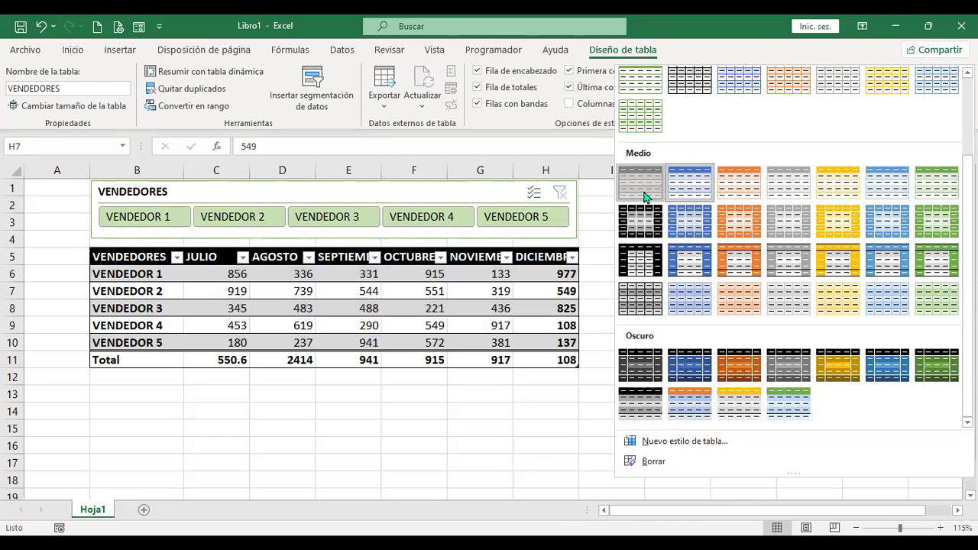
left_click(600, 338)
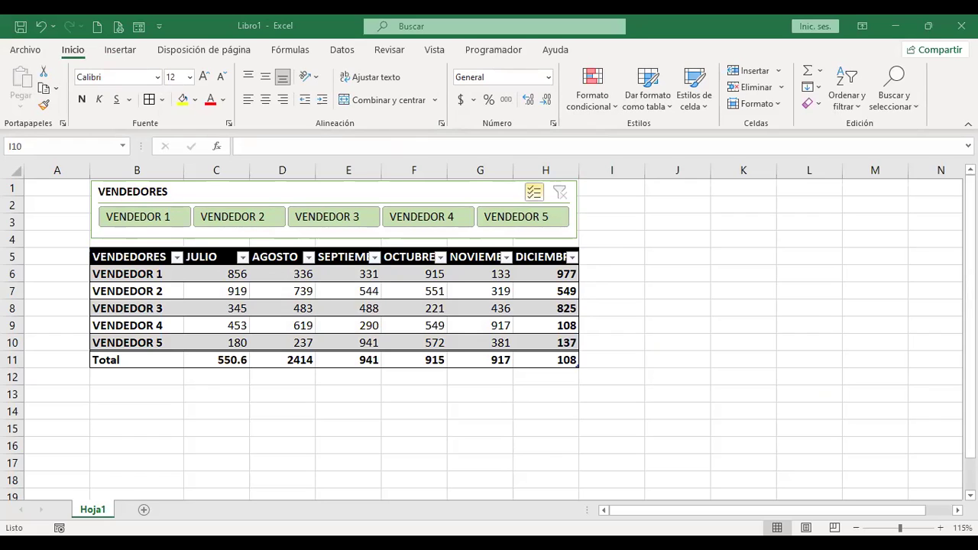
left_click(677, 274)
left_click(617, 255)
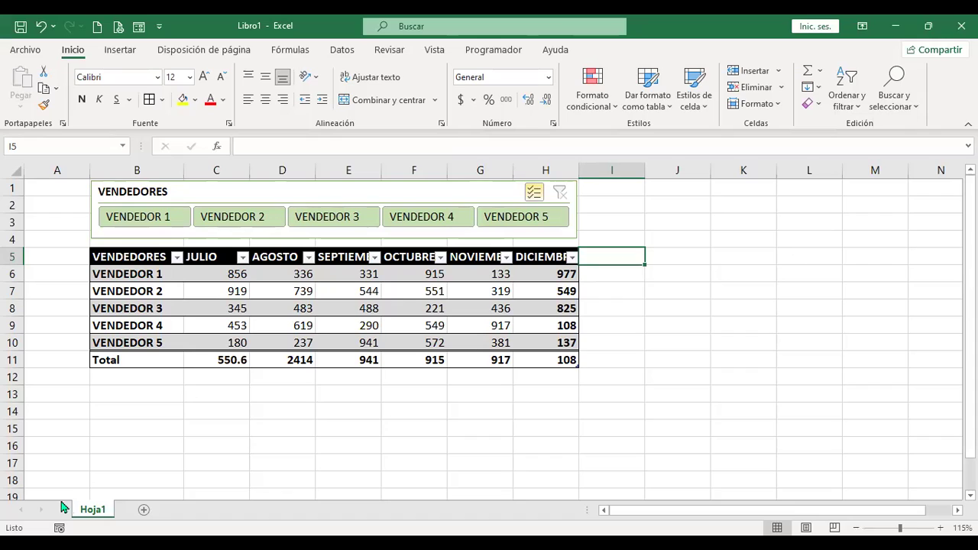
- Copy Hoja1 to the end of the workbook as Hoja1 (2) using Mover o copiar
right_click(102, 517)
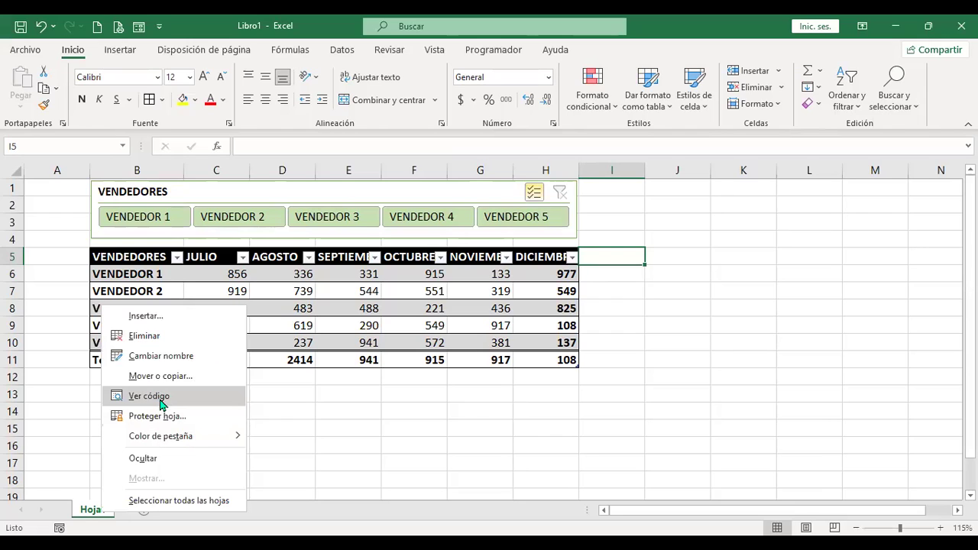
left_click(186, 376)
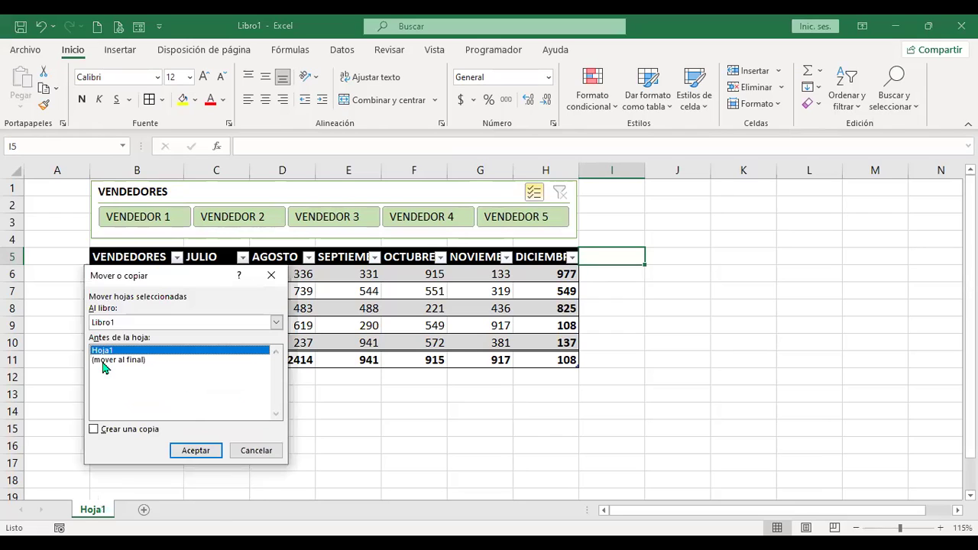
left_click(94, 430)
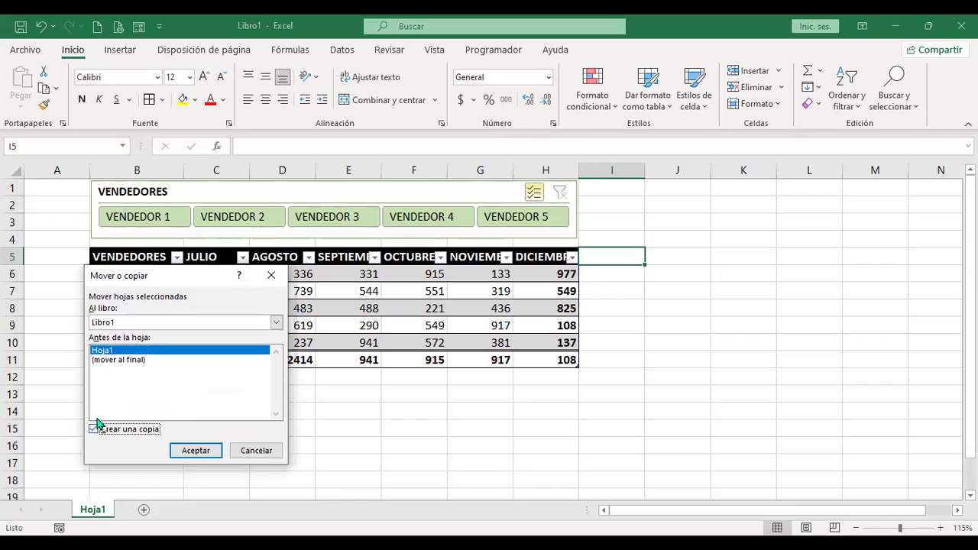
left_click(129, 361)
left_click(200, 450)
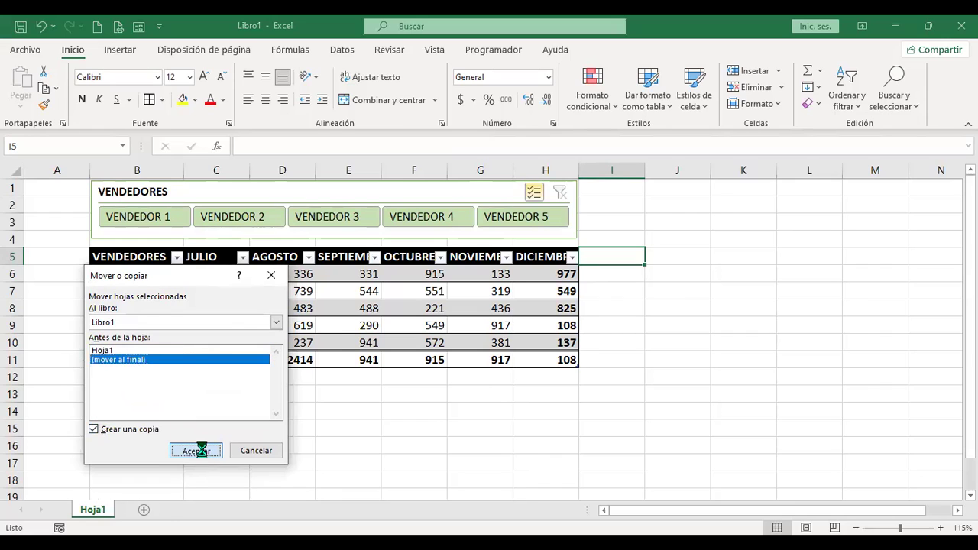
left_click(169, 447)
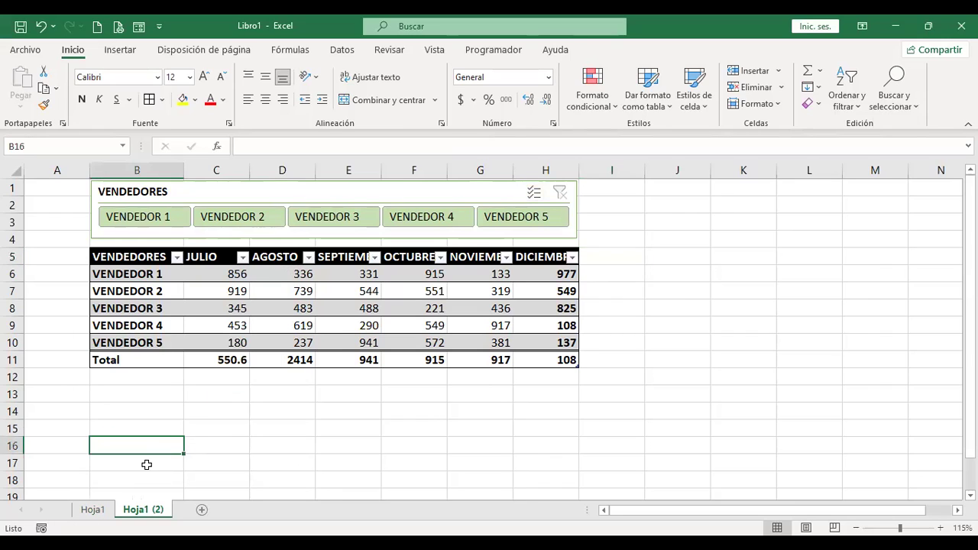
left_click(96, 512)
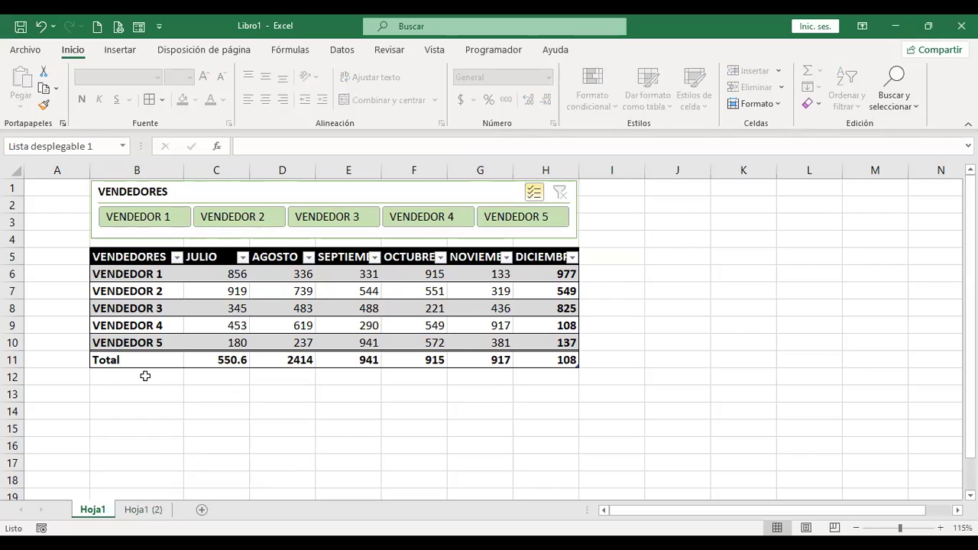
left_click(132, 511)
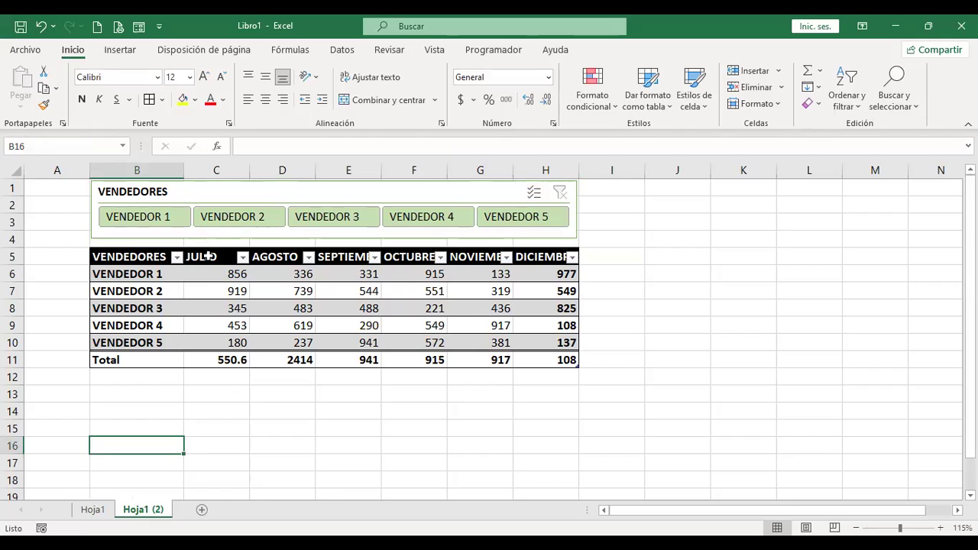
- On Hoja1, replace the month headers with ENERO and fill the series through JUNIO
left_click(97, 512)
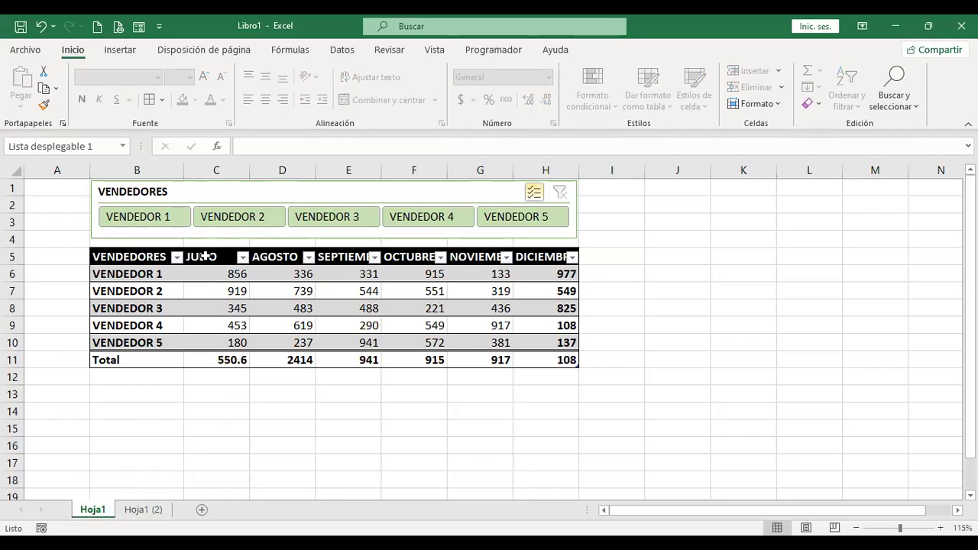
left_click(205, 257)
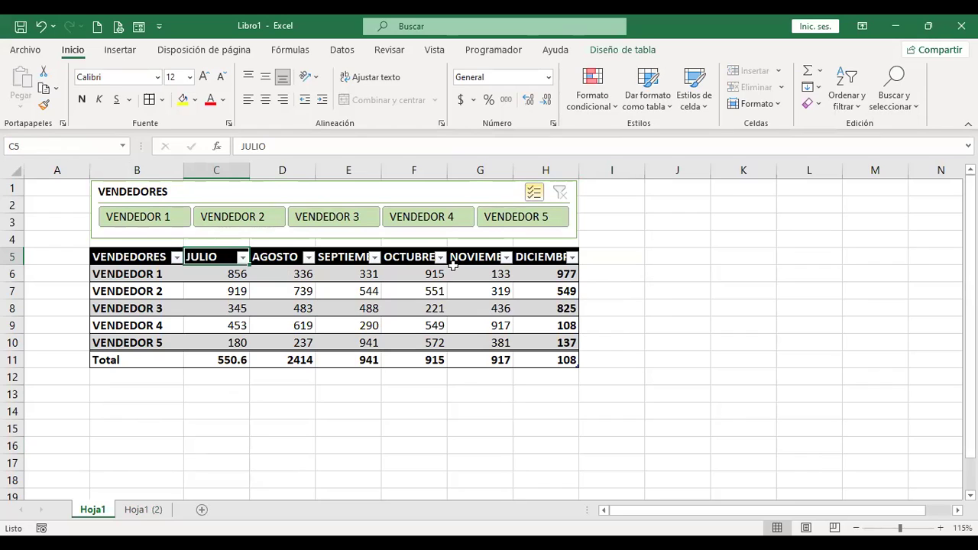
type("ENER")
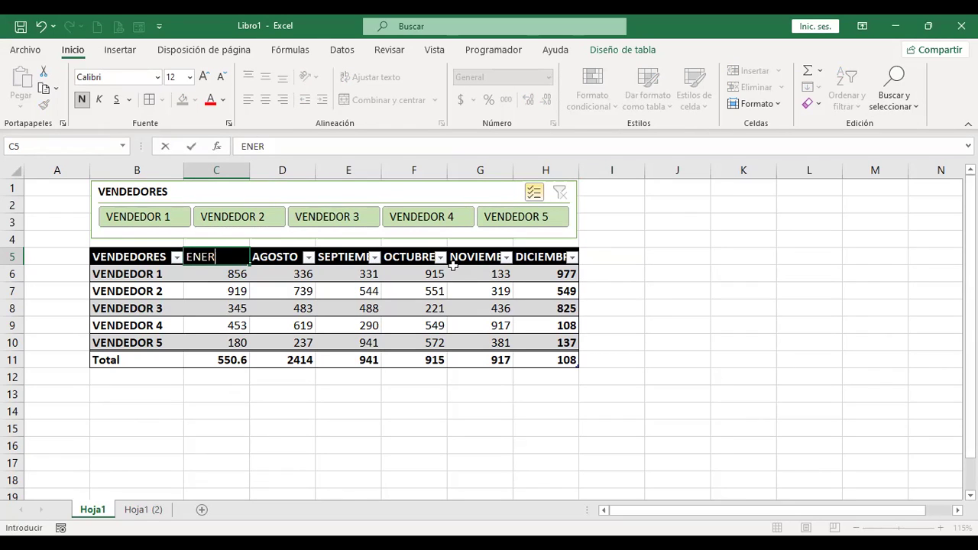
type("O")
key("Tab")
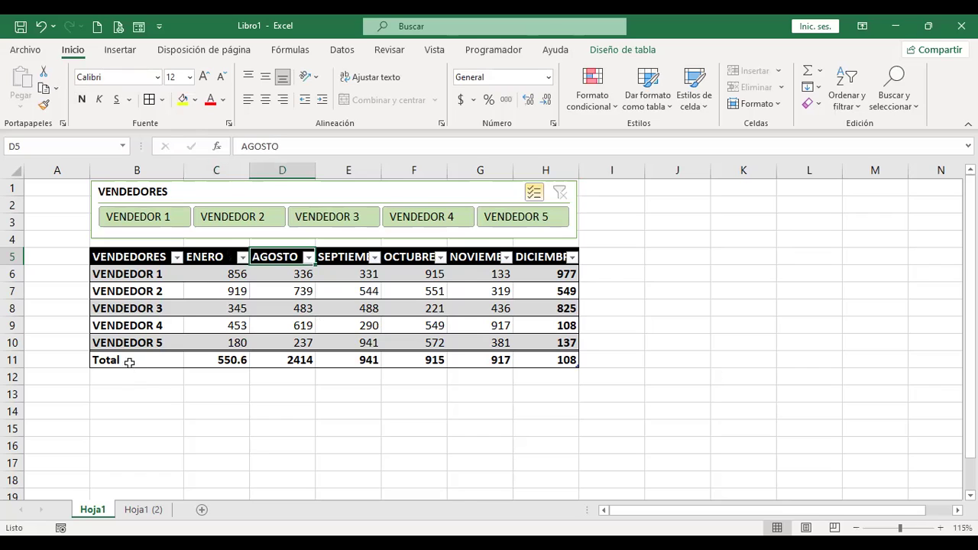
left_click(212, 260)
left_click(219, 256)
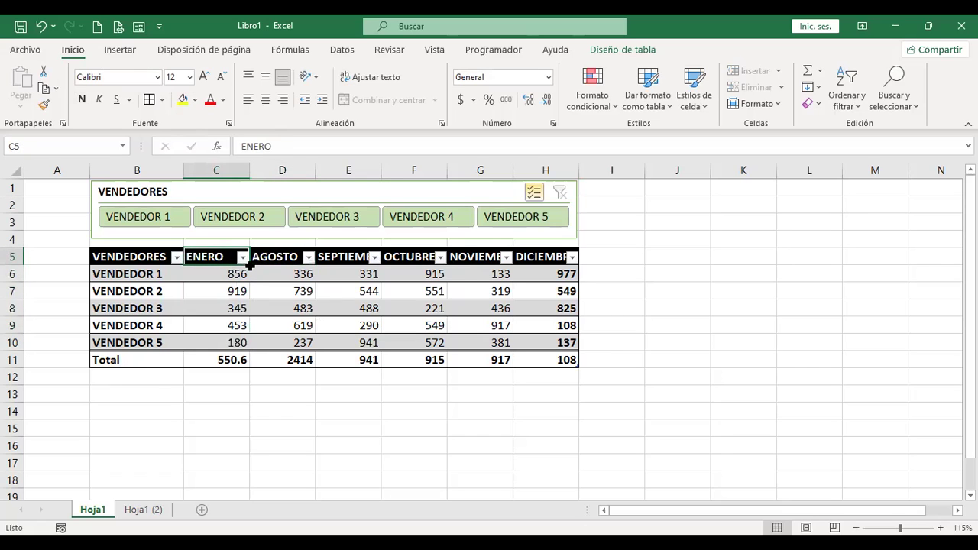
left_click_drag(249, 264, 571, 261)
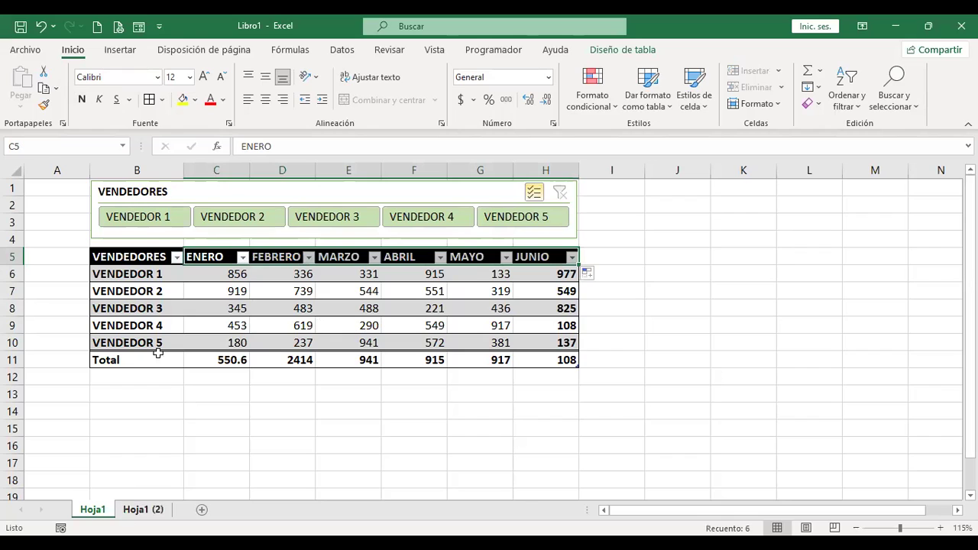
left_click(218, 257)
- Confirm Hoja1 (2) still shows JULIO–DICIEMBRE, then view the Hoja1 table's design properties
left_click(127, 510)
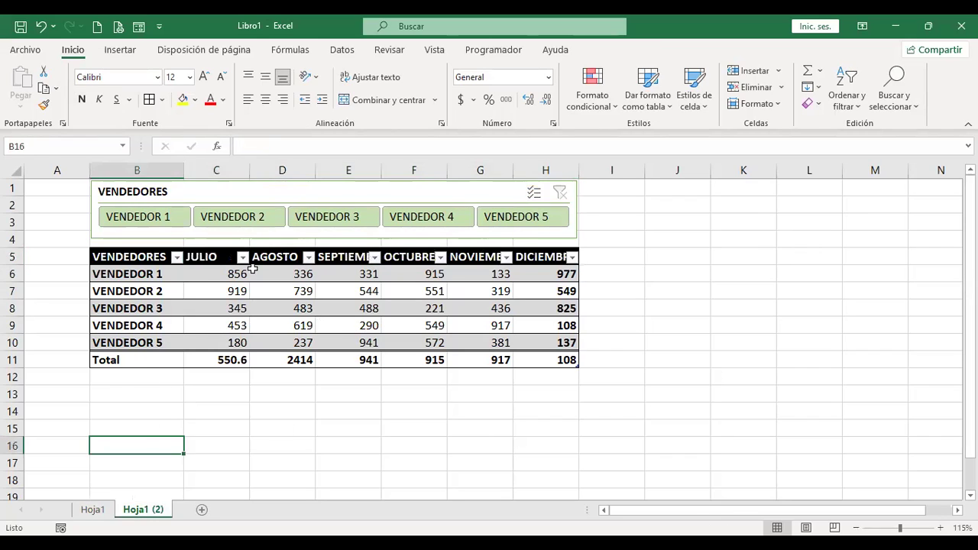
left_click(90, 511)
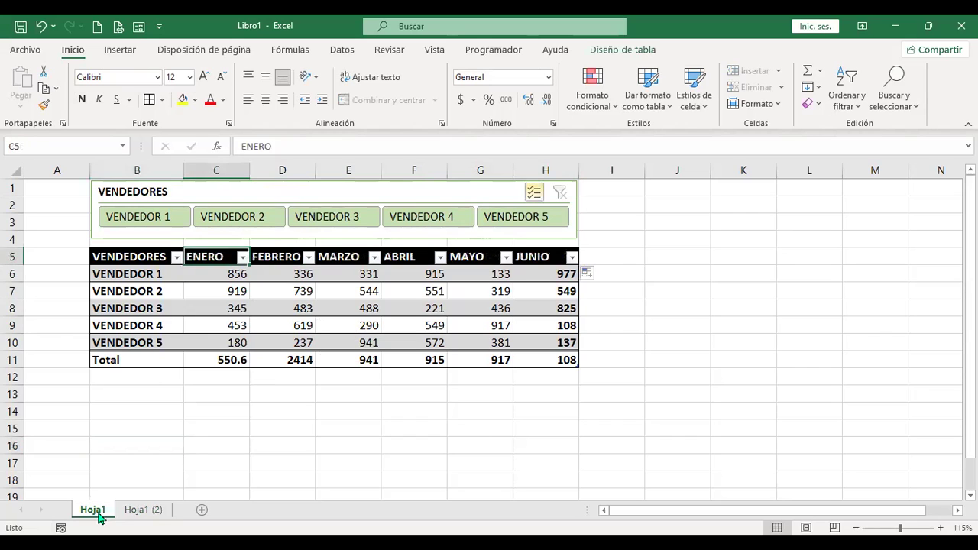
left_click(174, 289)
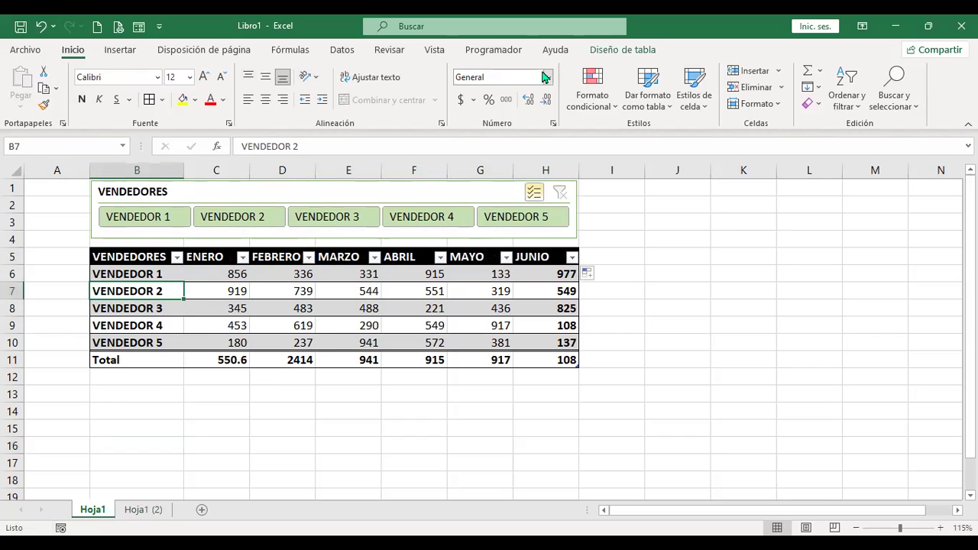
left_click(615, 49)
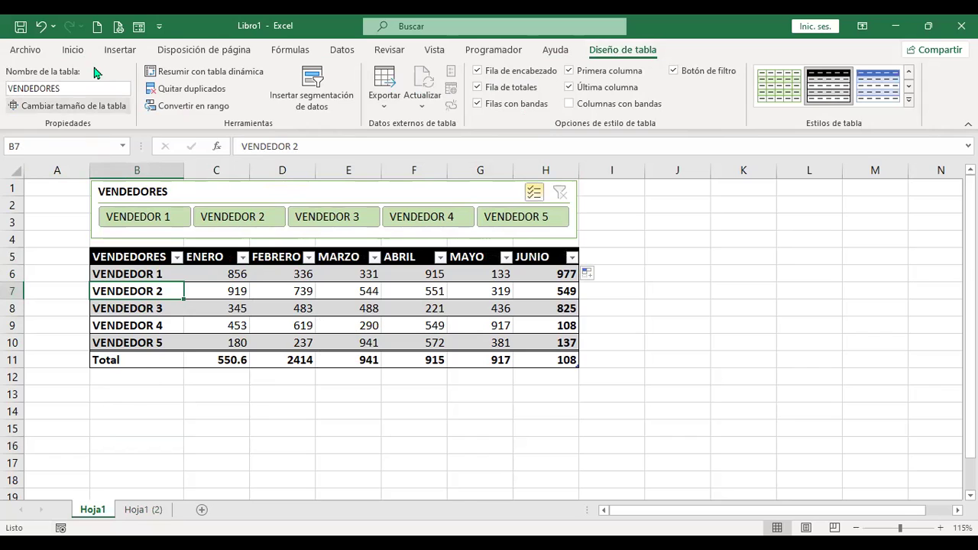
- Compare the table names on Hoja1 and Hoja1 (2), finishing on the Hoja1 (2) copy
left_click(136, 510)
left_click(157, 277)
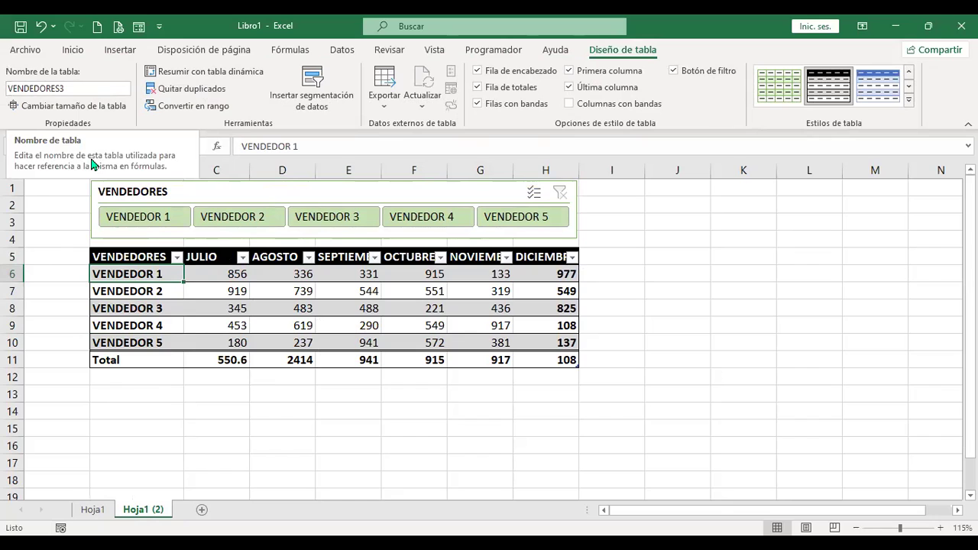
left_click(90, 510)
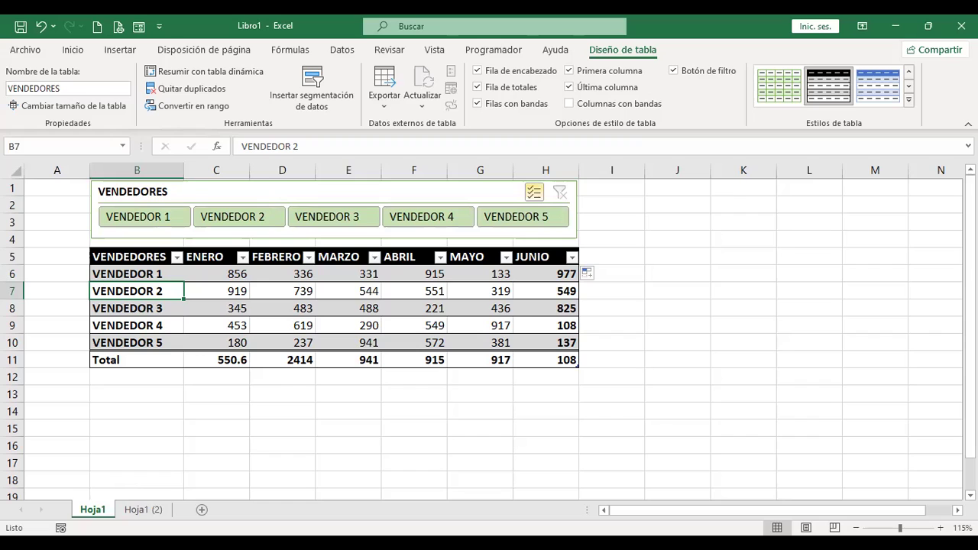
left_click(142, 509)
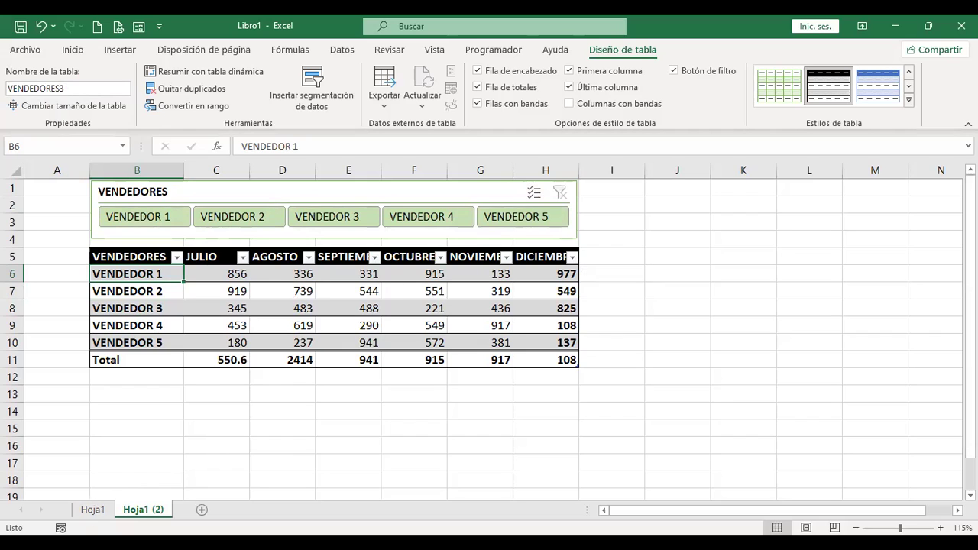
left_click(92, 509)
left_click(128, 511)
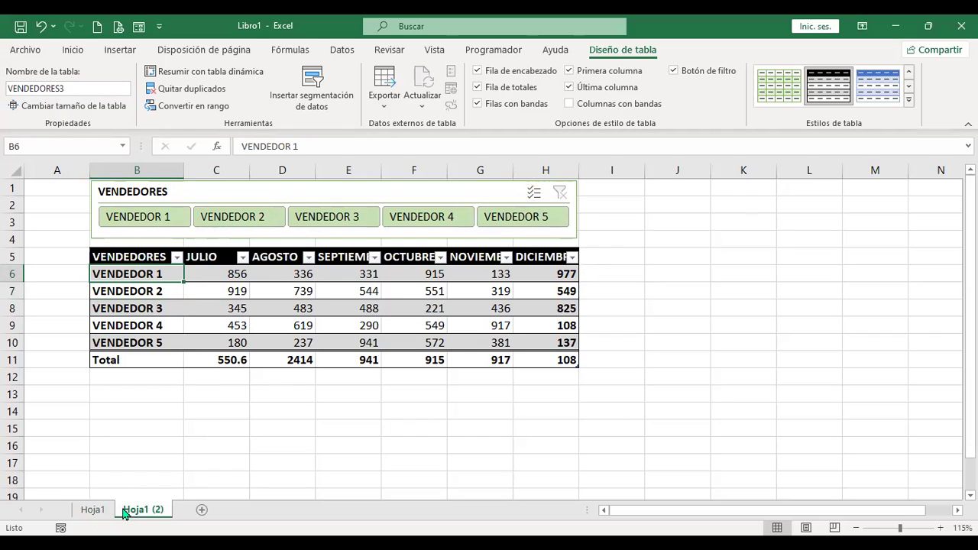
left_click(88, 87)
left_click(90, 86)
left_click(187, 389)
left_click(97, 517)
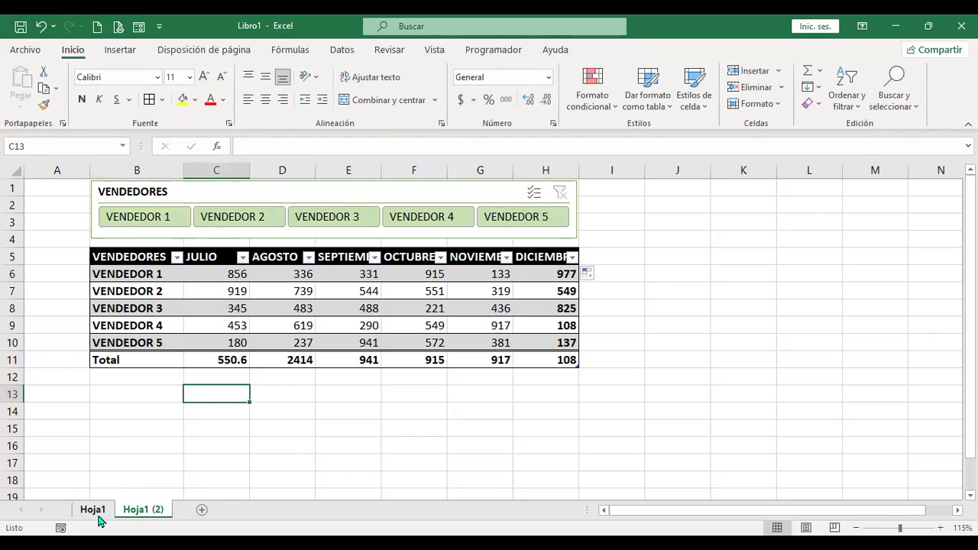
left_click(127, 512)
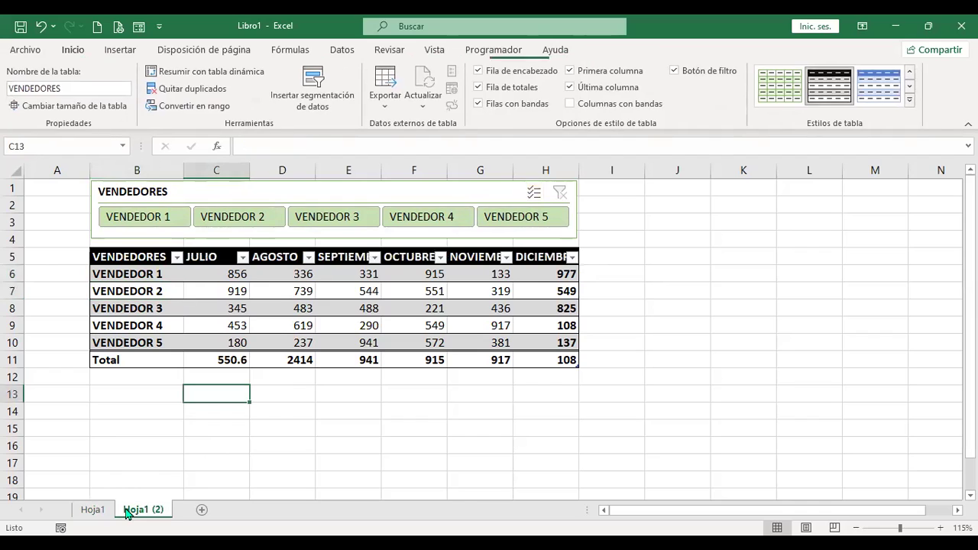
- Copy Hoja1 (2) to the end of the workbook as Hoja1 (3)
right_click(127, 513)
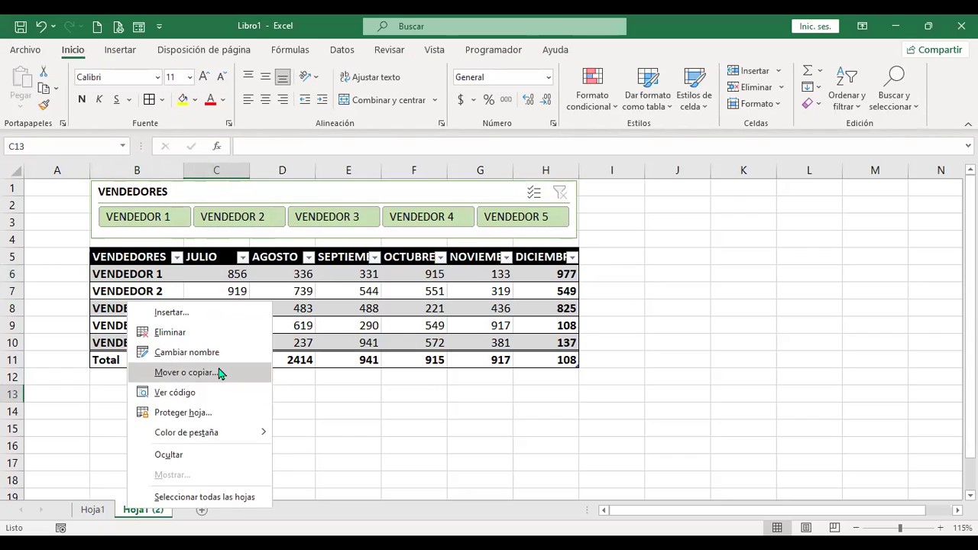
left_click(222, 373)
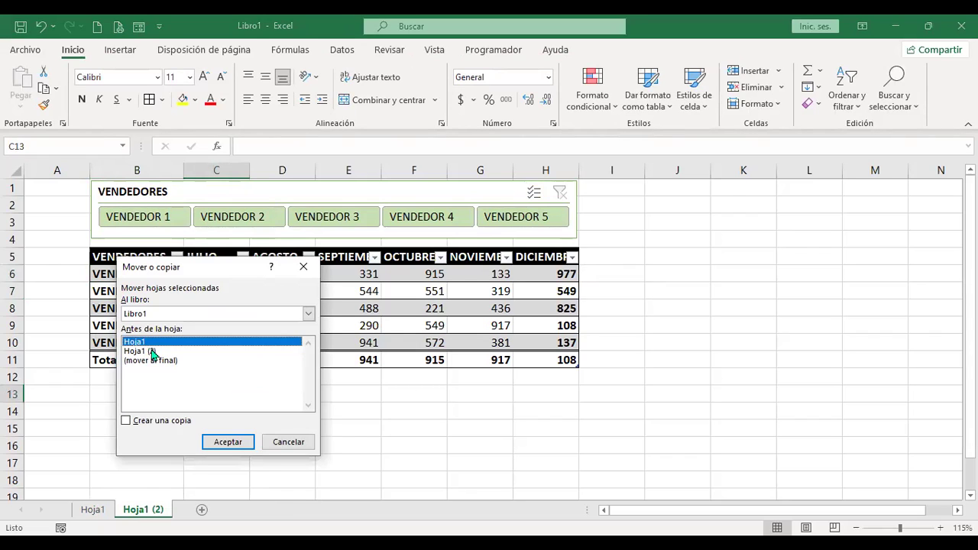
left_click(153, 352)
left_click(126, 420)
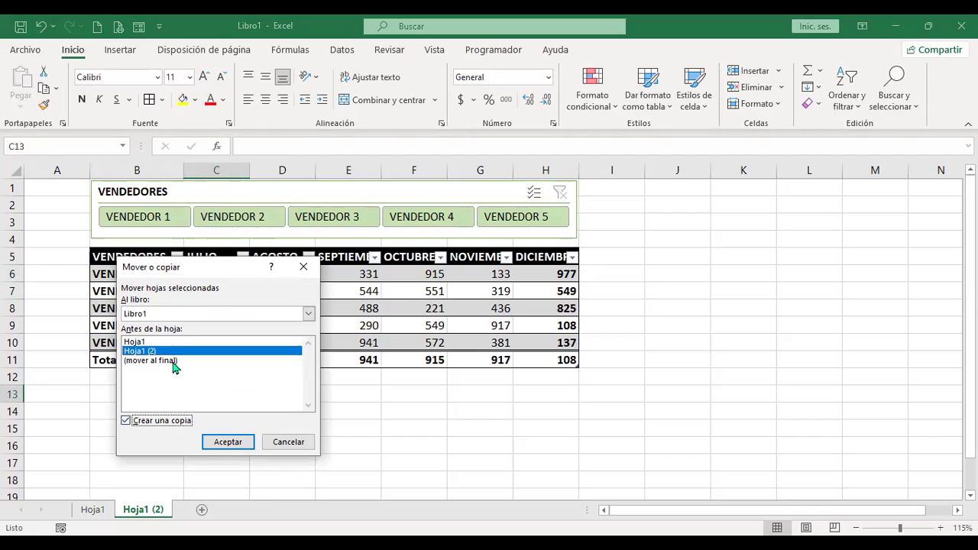
left_click(174, 361)
left_click(229, 441)
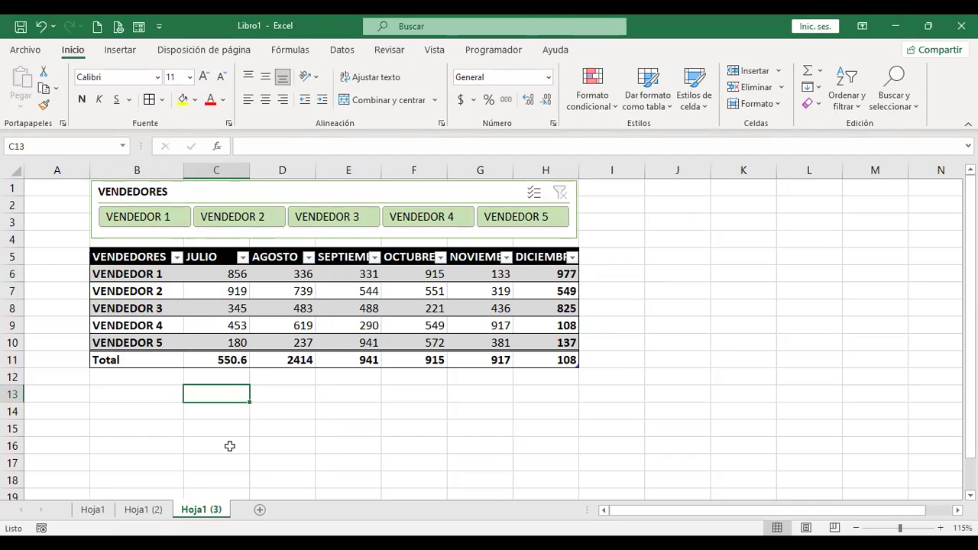
- Check the VENDEDORES34 table, review Hoja1's ENERO–JUNIO table, then end on Hoja1 (3) off the table
left_click(259, 290)
left_click(632, 52)
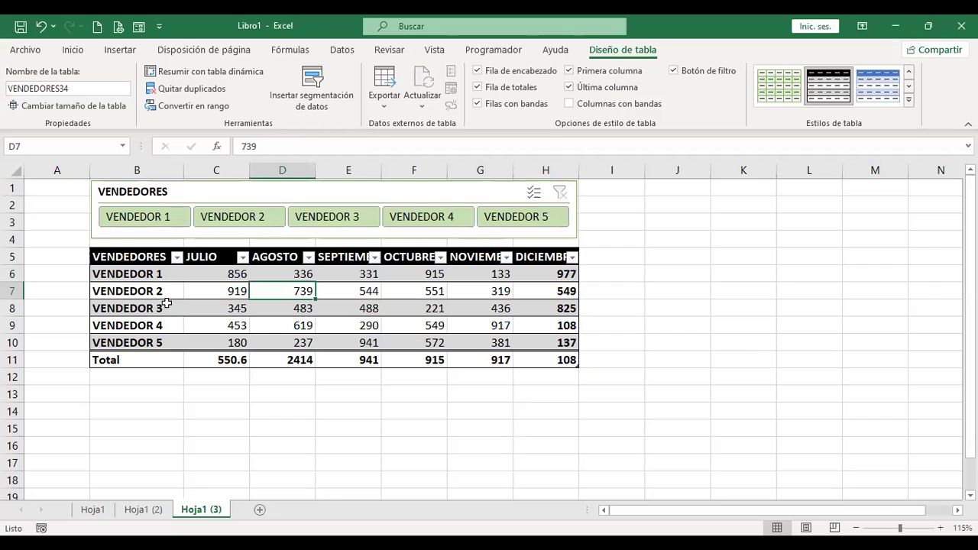
left_click(132, 275)
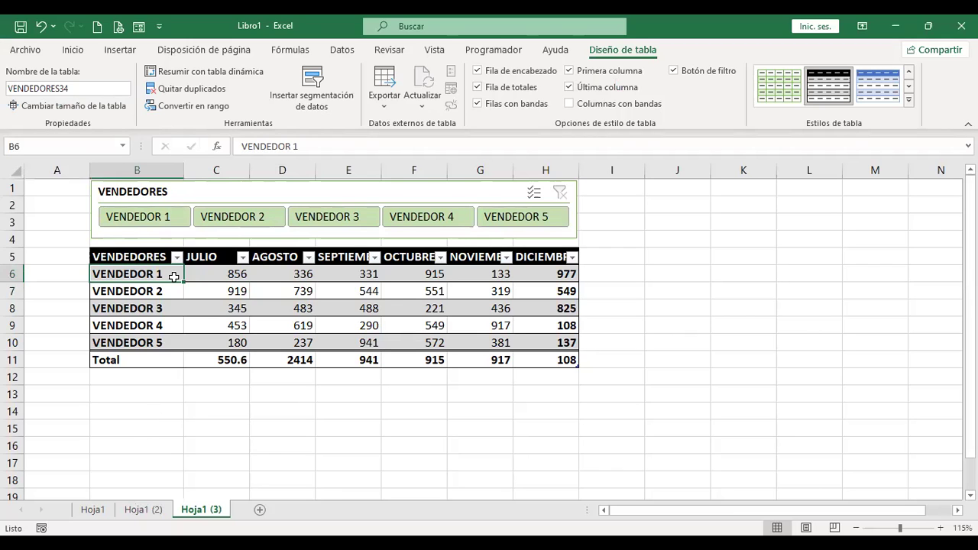
left_click(149, 512)
left_click(152, 289)
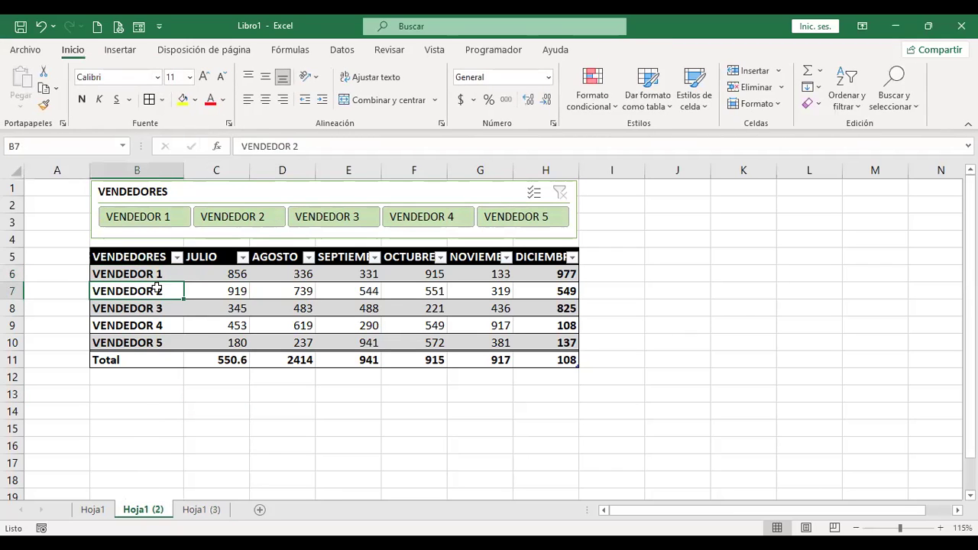
left_click(94, 509)
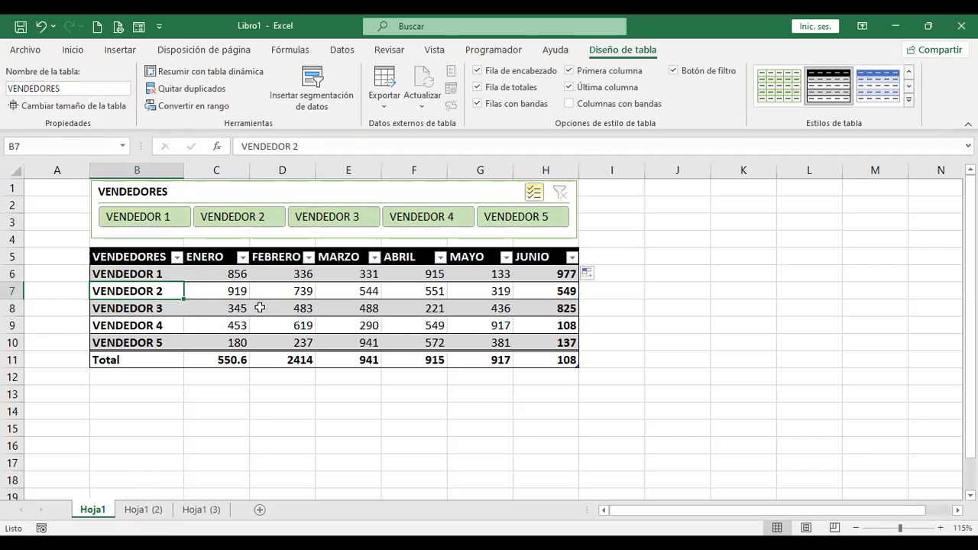
left_click(232, 284)
left_click(197, 497)
left_click(203, 510)
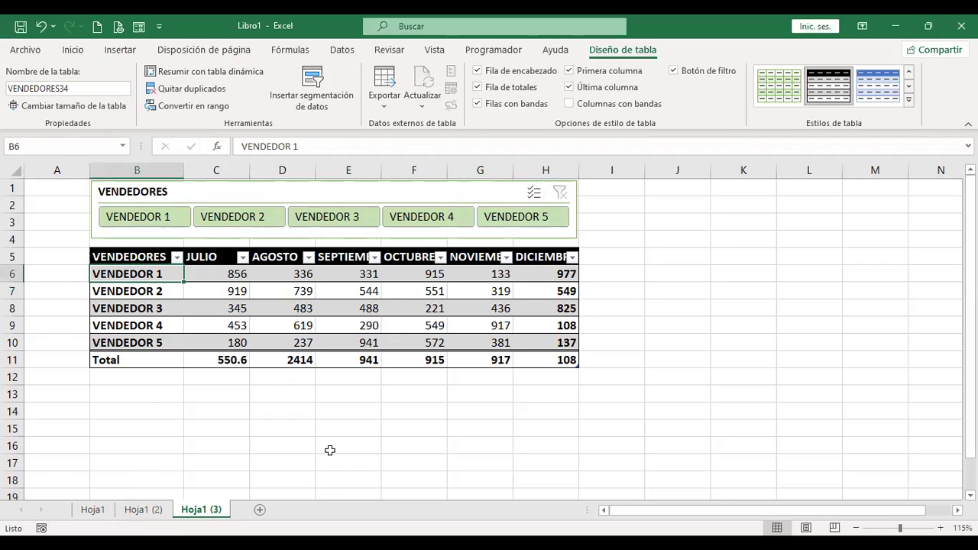
left_click(271, 394)
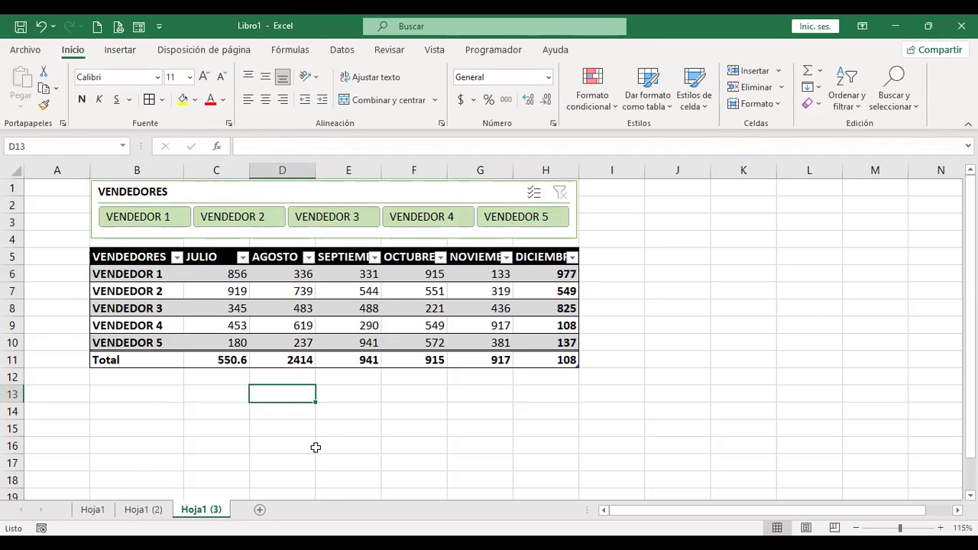
- Add a new sheet Hoja4 and increase the font size of the whole sheet
left_click(260, 510)
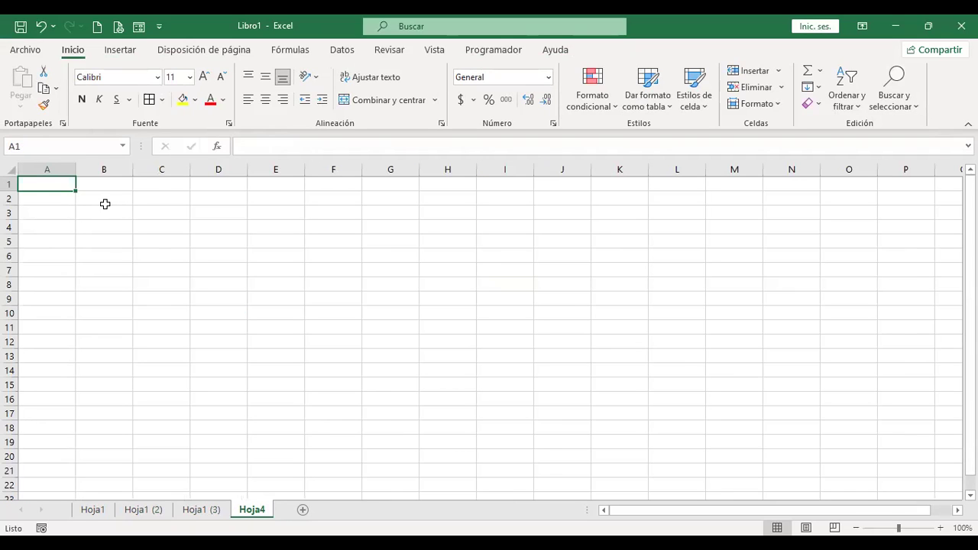
left_click(10, 169)
left_click(204, 76)
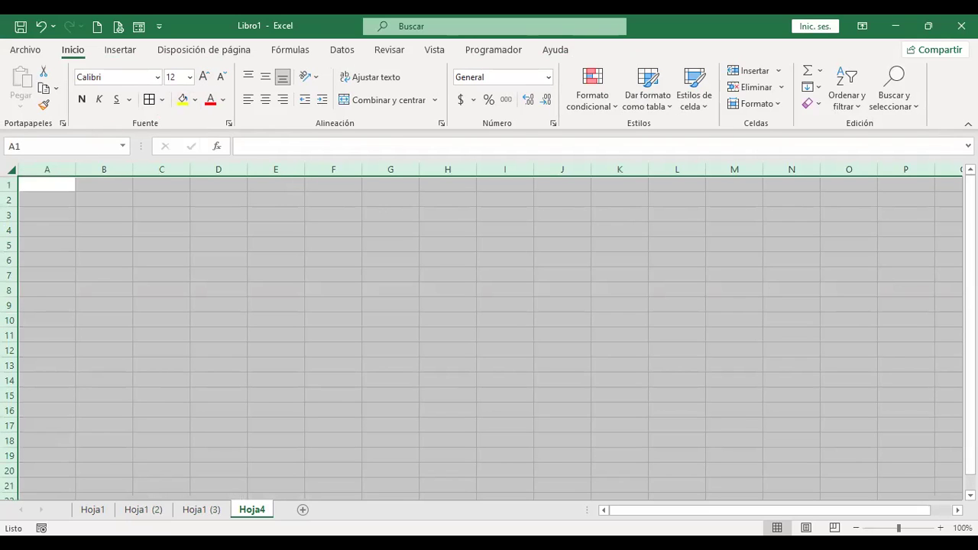
left_click(940, 528)
left_click(940, 528)
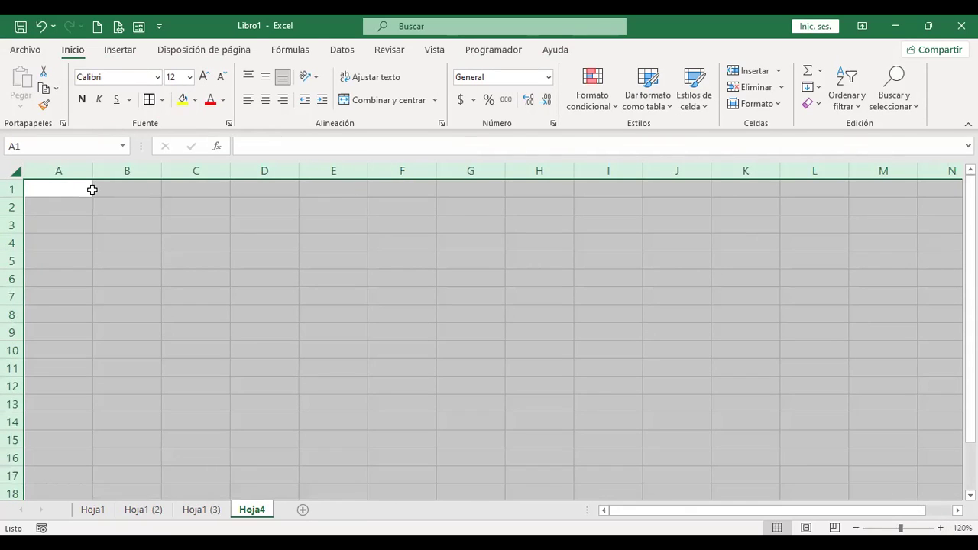
left_click(71, 185)
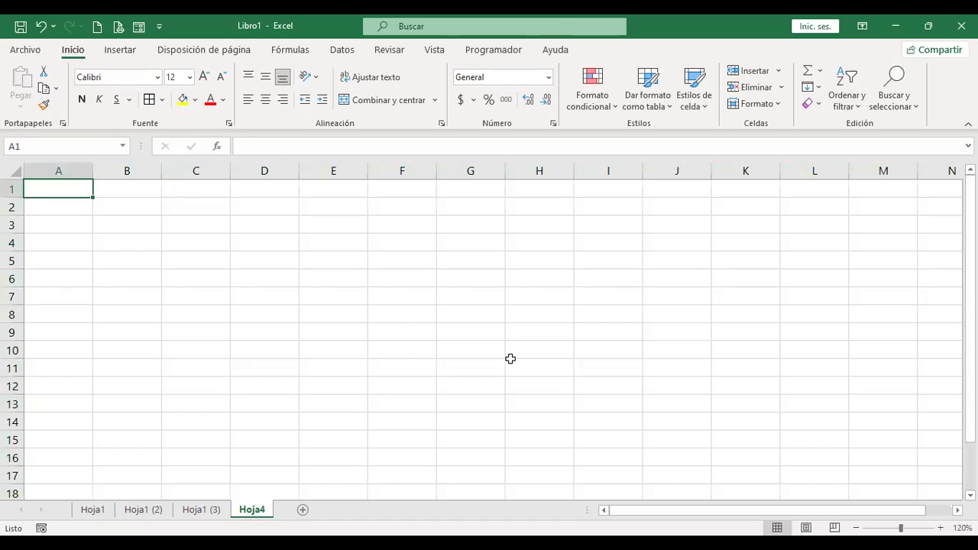
- Enter FACTURA in A1 and headers CANTIDAD, DESCRIPCIÓN, PRECIO in A3:C3
type("FACTURA")
key("Return")
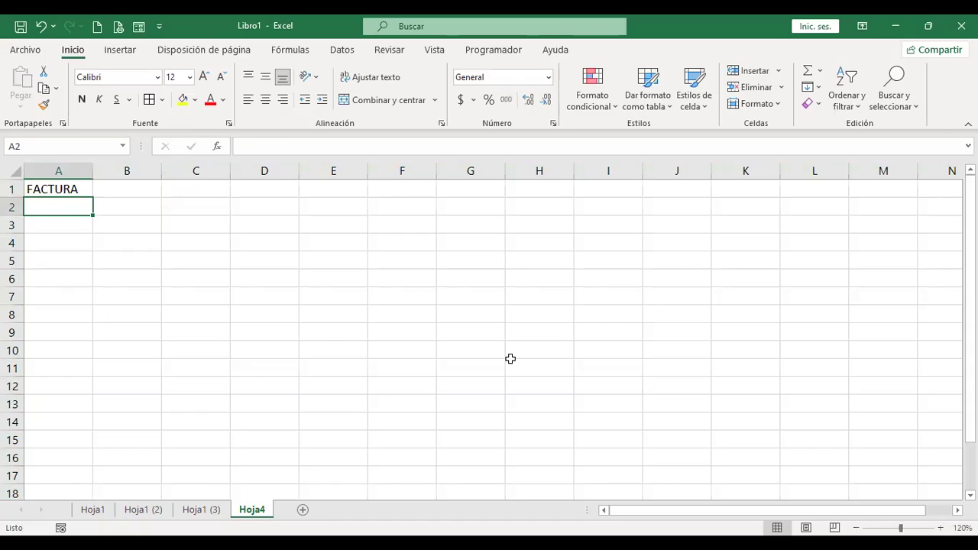
key("Return")
type("CANTIDAD")
key("Tab")
type("DESCRIPCIÓN")
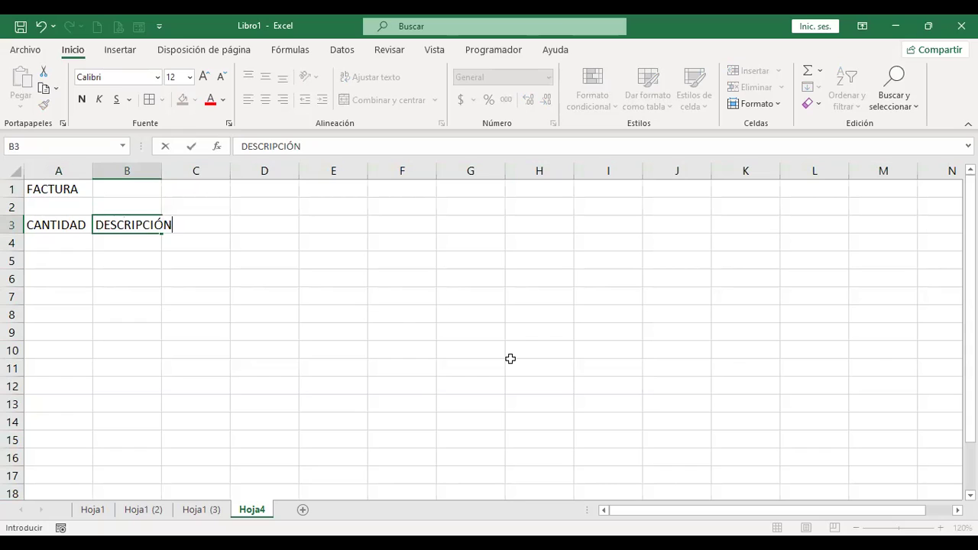
key("Tab")
type("PRECIO")
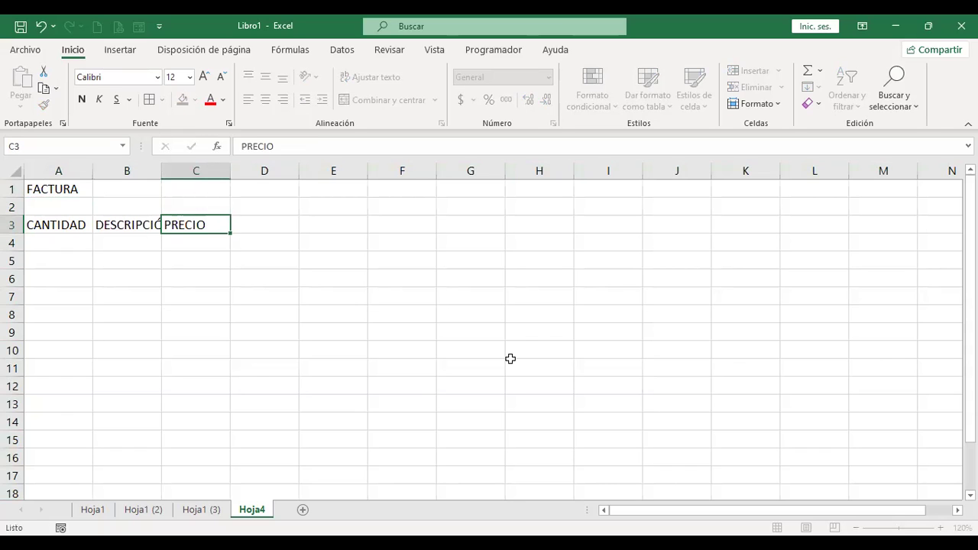
key("Tab")
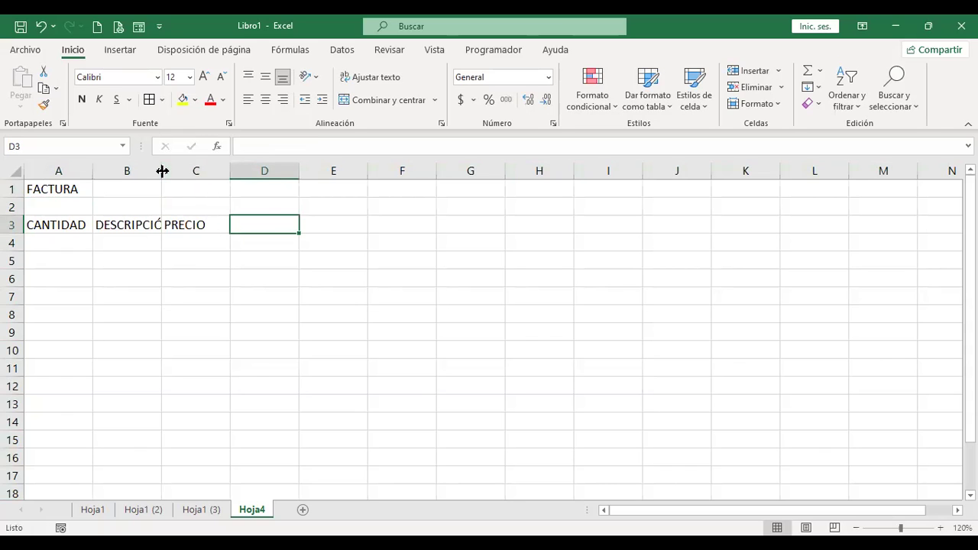
- Autofit column B and add the TOTAL header in D3, correcting the TOAL typo
double_click(162, 171)
type("TOAL")
key("Return")
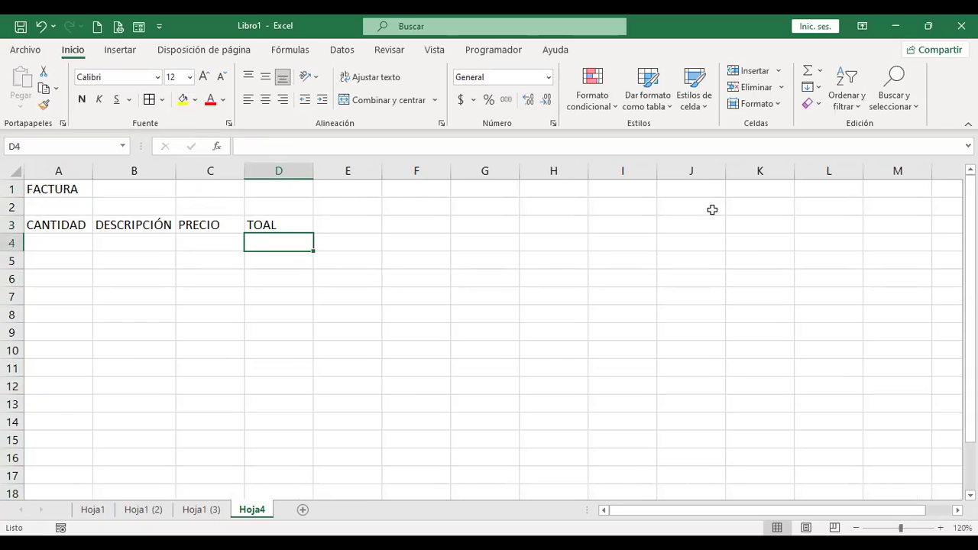
key("Up")
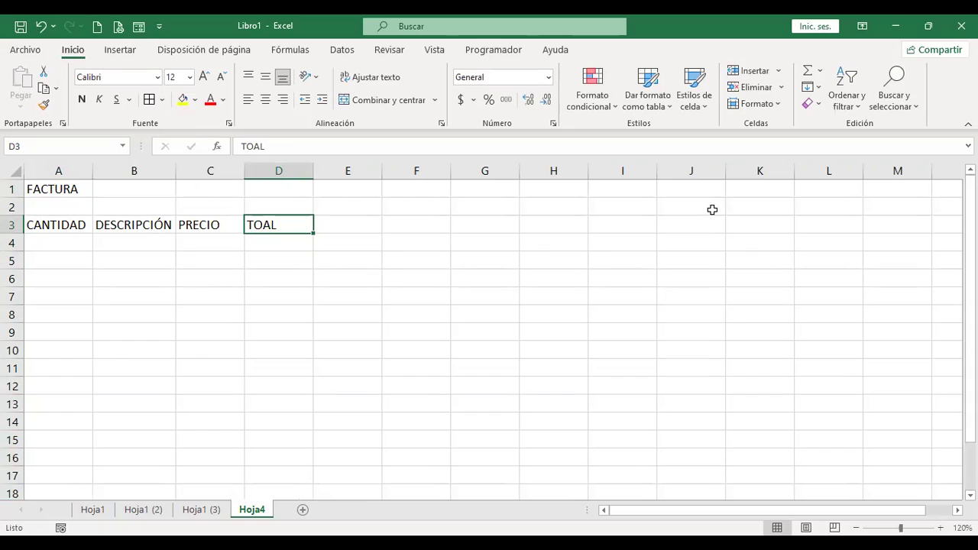
type("TOTAL")
key("Return")
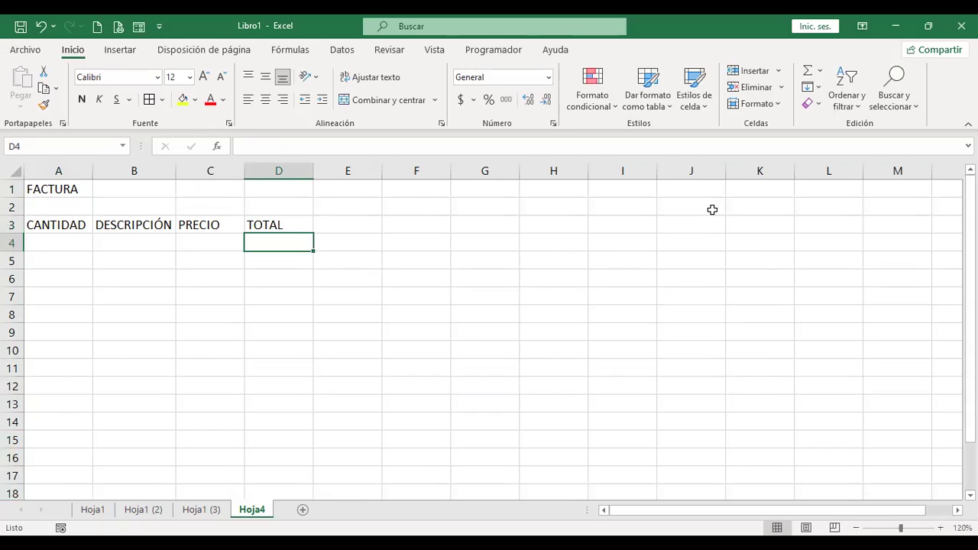
key("Left")
key("Left")
key("Left")
key("Up")
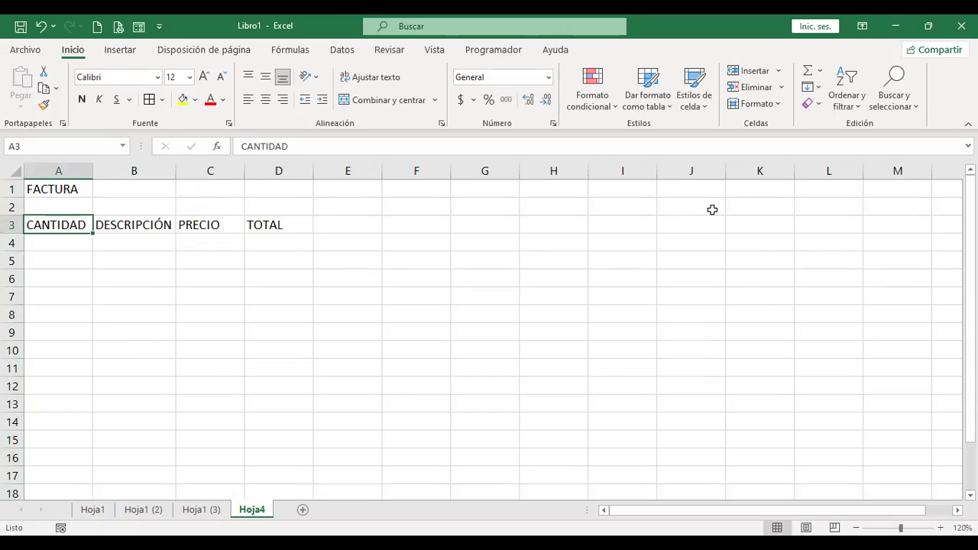
key("ctrl+t")
- Recreate the table with 'La tabla tiene encabezados' ticked so CANTIDAD–TOTAL become its headers
key("Return")
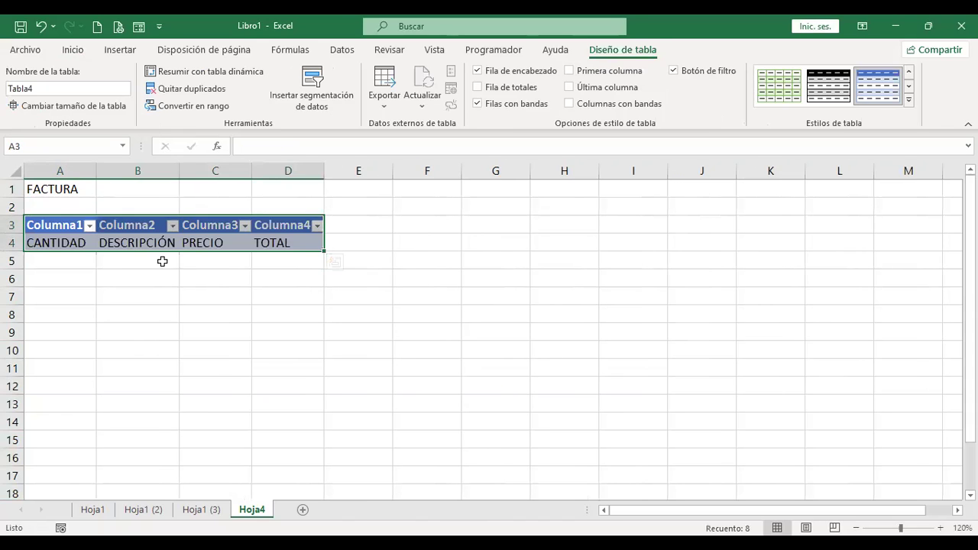
key("ctrl+z")
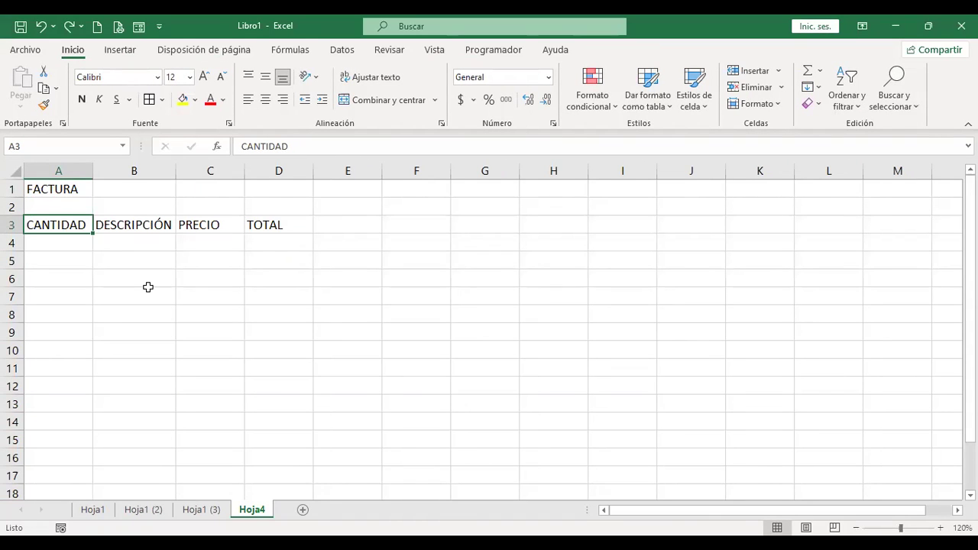
key("ctrl+t")
left_click(491, 258)
left_click(547, 289)
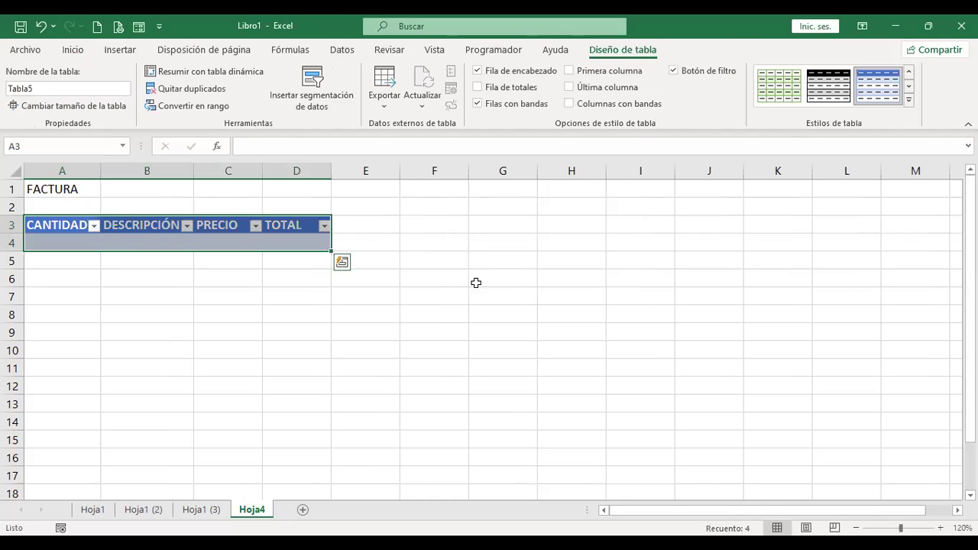
left_click(69, 237)
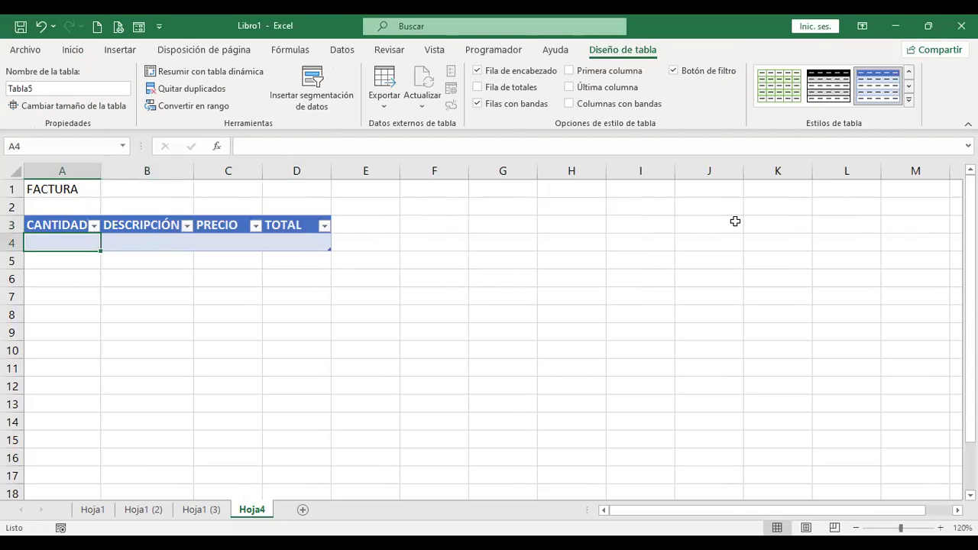
- Enter quantity 1, description naranjas and price 0.35 in the first table row
type("1")
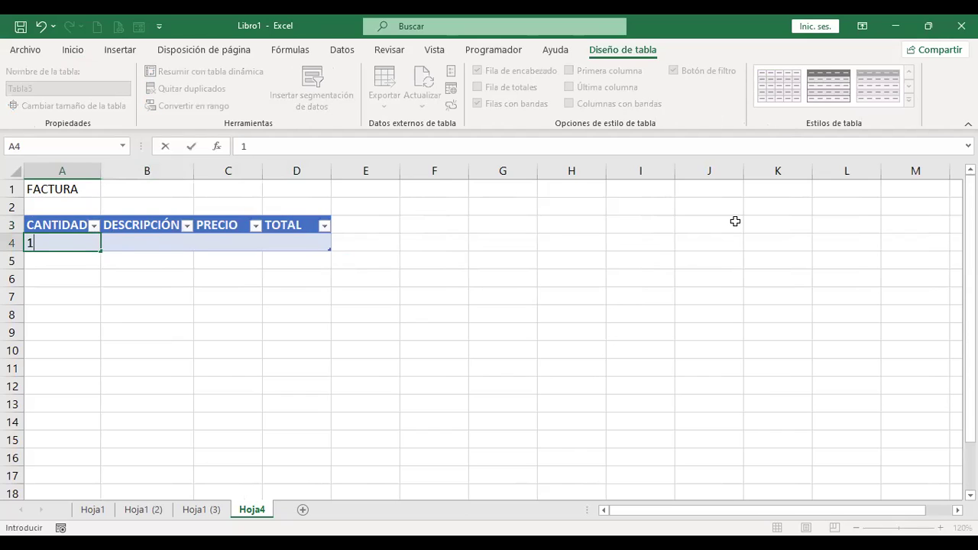
key("Tab")
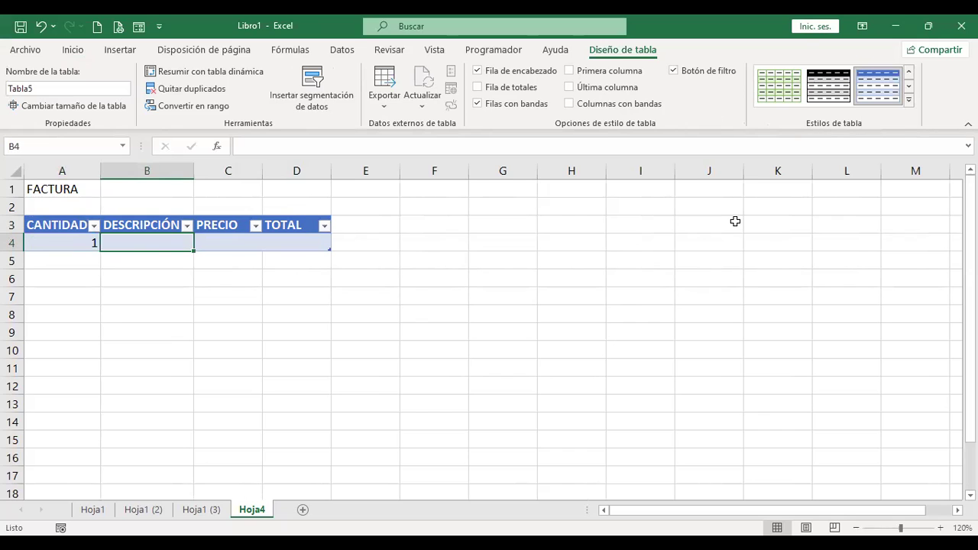
type("naranj")
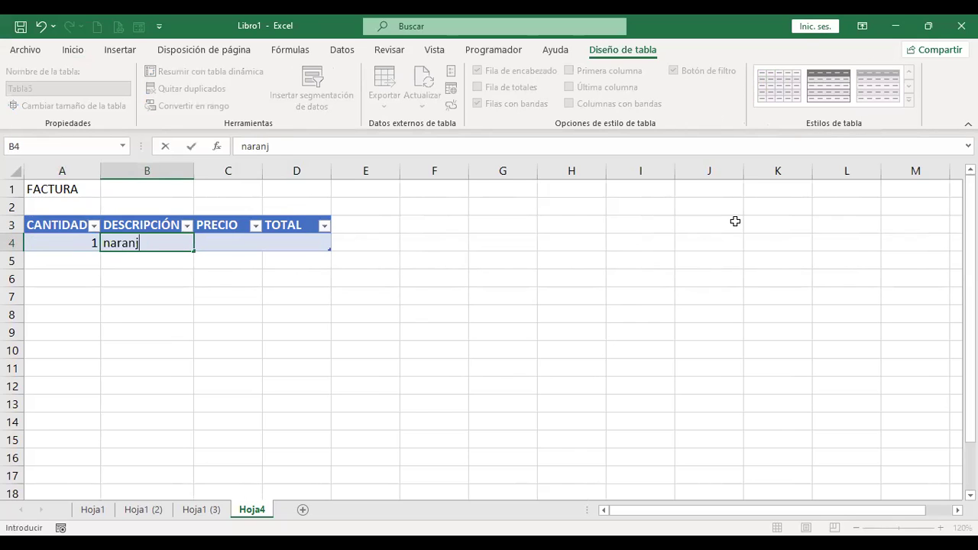
type("as")
key("Return")
key("Up")
key("Right")
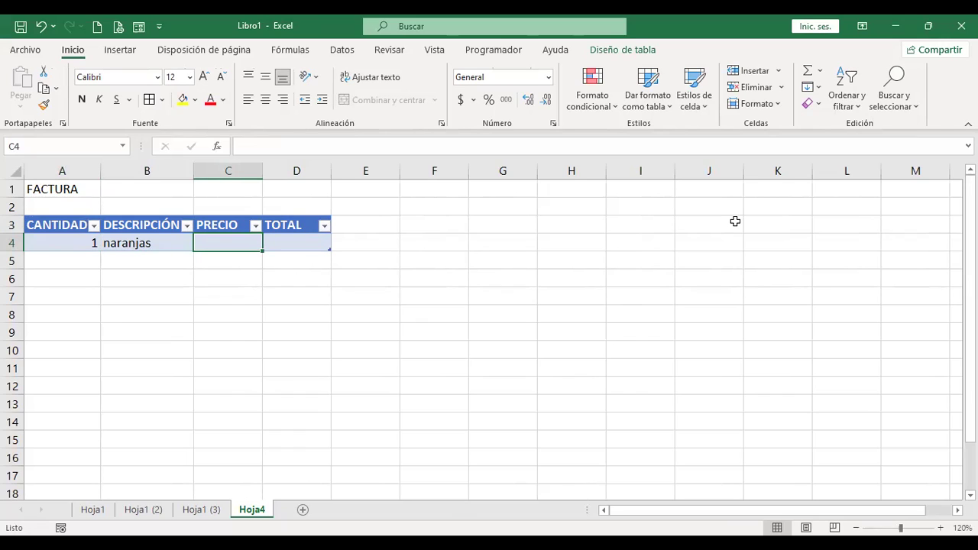
type("0.335")
key("Tab")
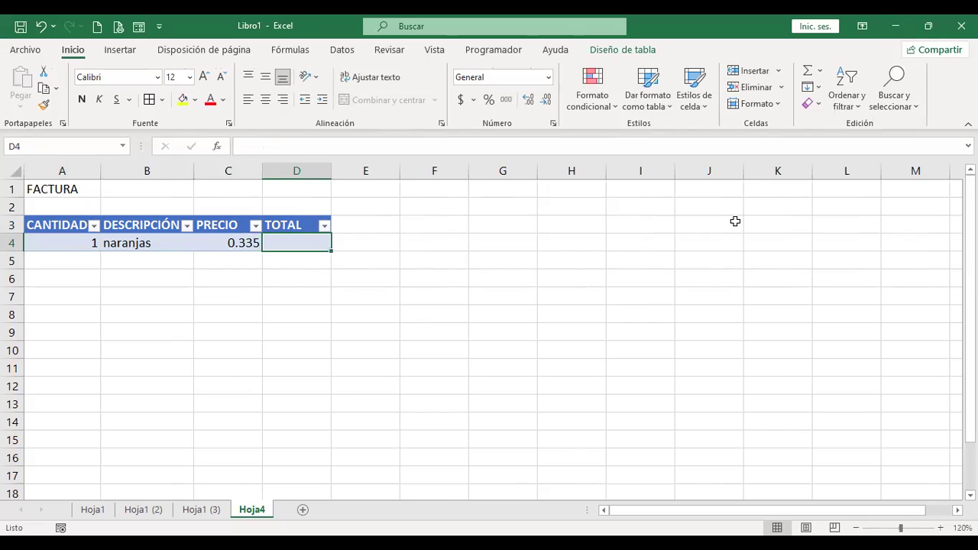
key("Left")
type("0.35")
key("Tab")
type("+")
key("Left")
type("*")
key("Left")
key("Left")
key("Left")
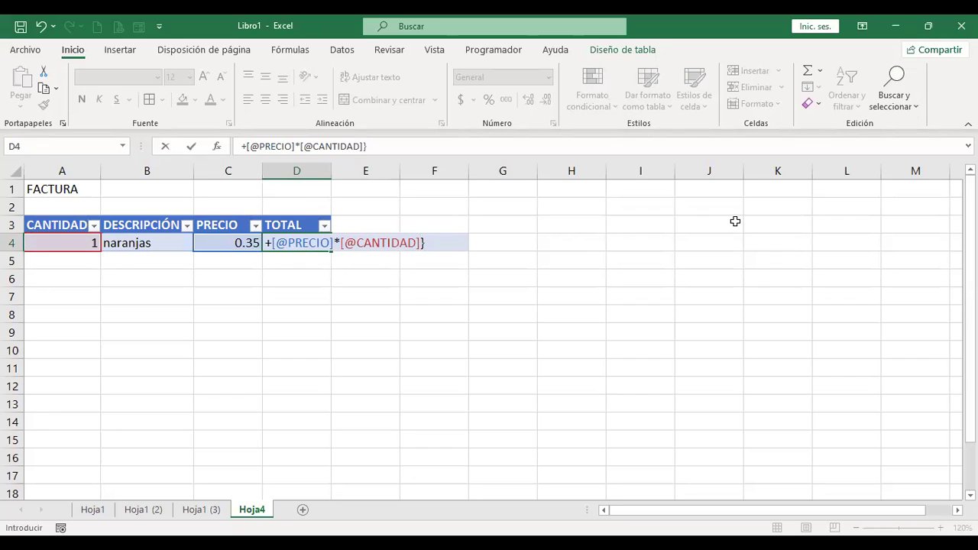
- Commit the D4 TOTAL formula and add a row for 5 lb uvas priced at 3
key("Return")
key("Left")
key("Left")
key("Left")
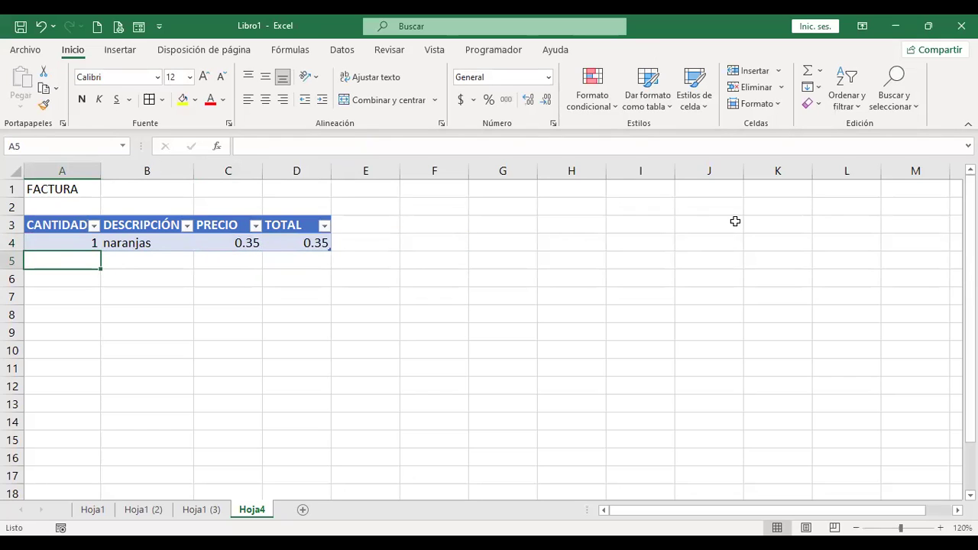
type("5")
key("Tab")
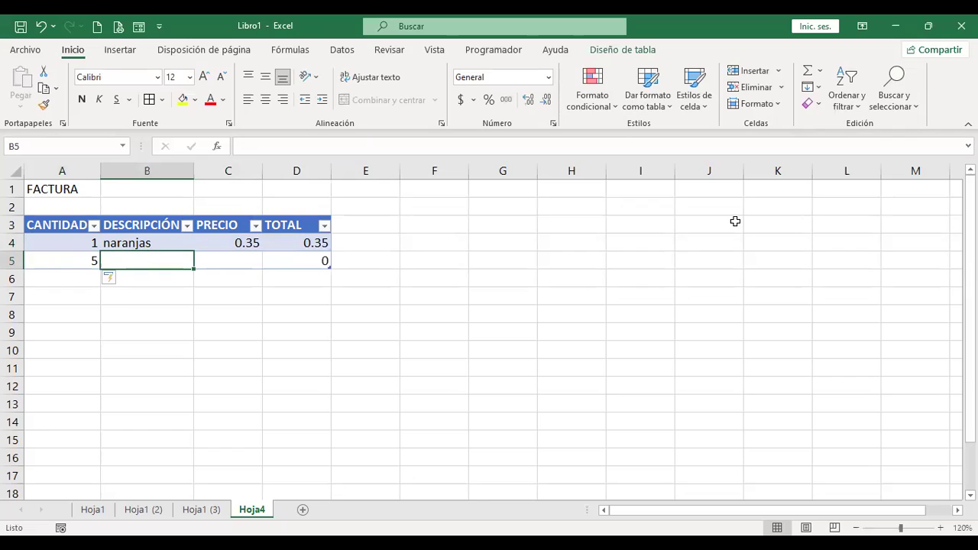
type("lb uvas")
key("Return")
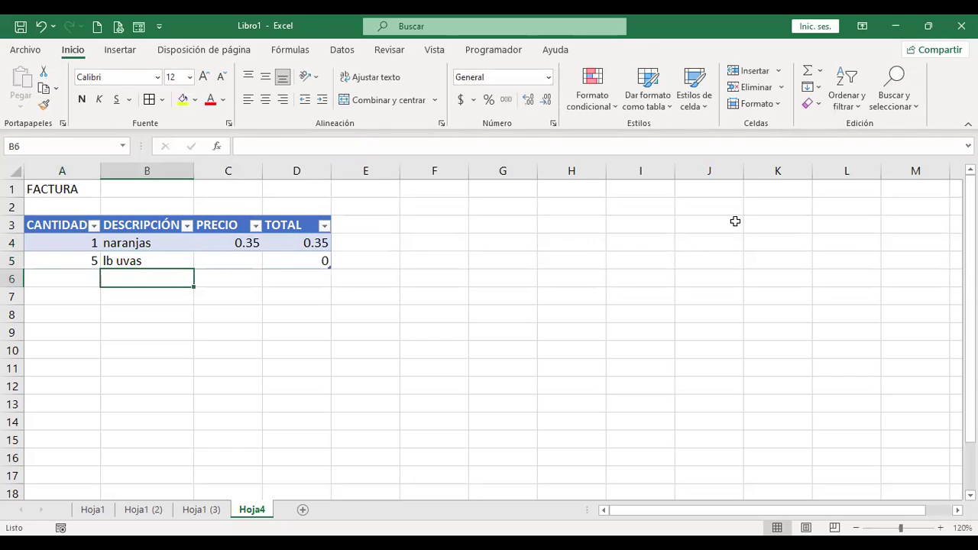
key("Up")
key("Right")
type("3")
key("Tab")
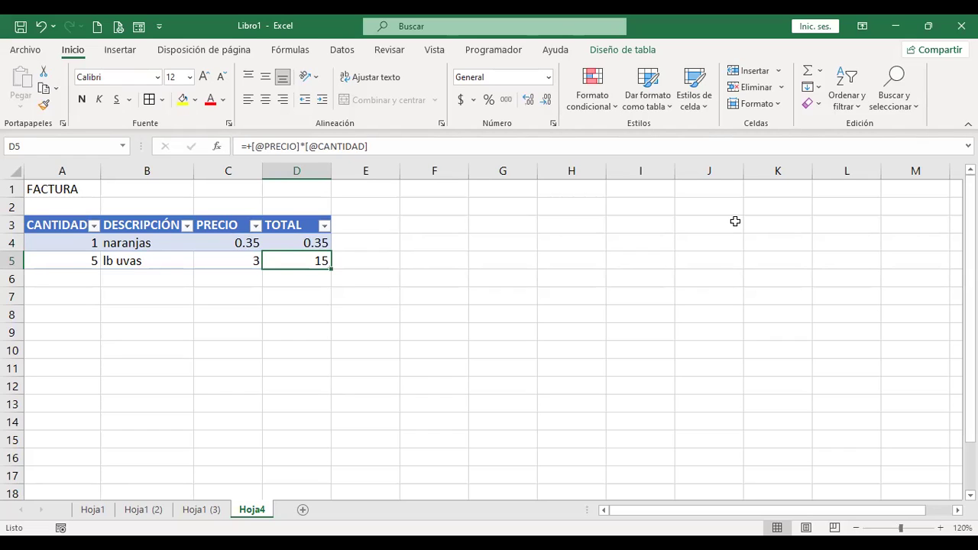
- Add a row for 4 kiwis priced at 0.8, extending the FACTURA table
key("Left")
key("Left")
key("Left")
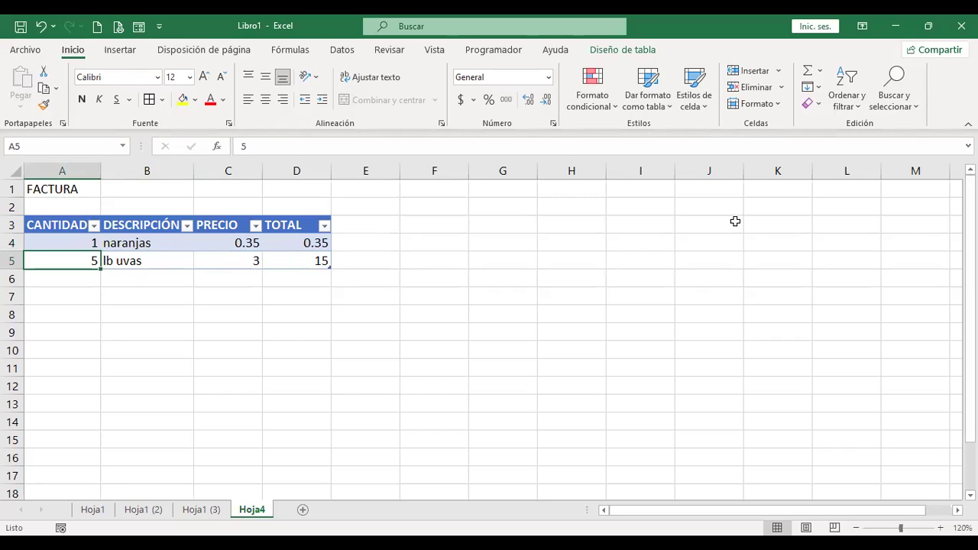
key("Down")
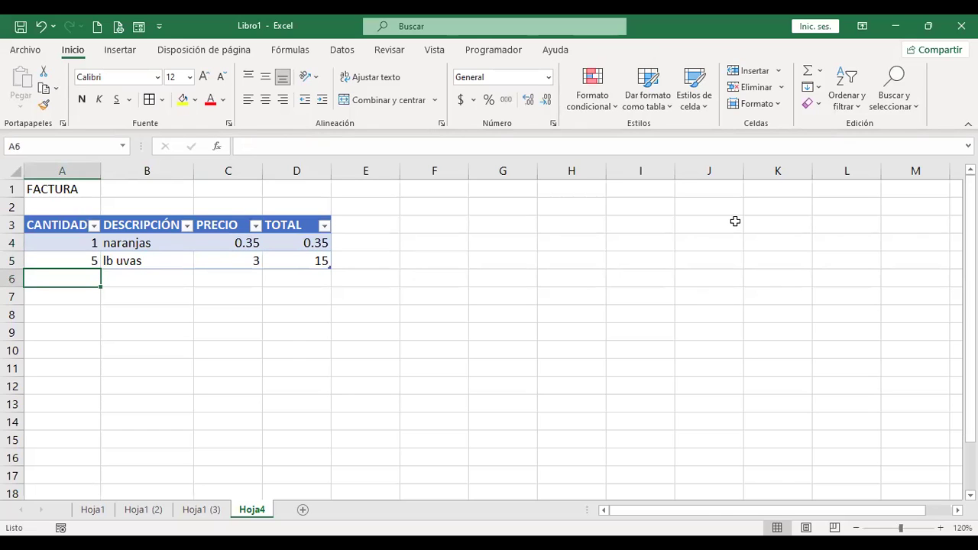
type("4")
key("Tab")
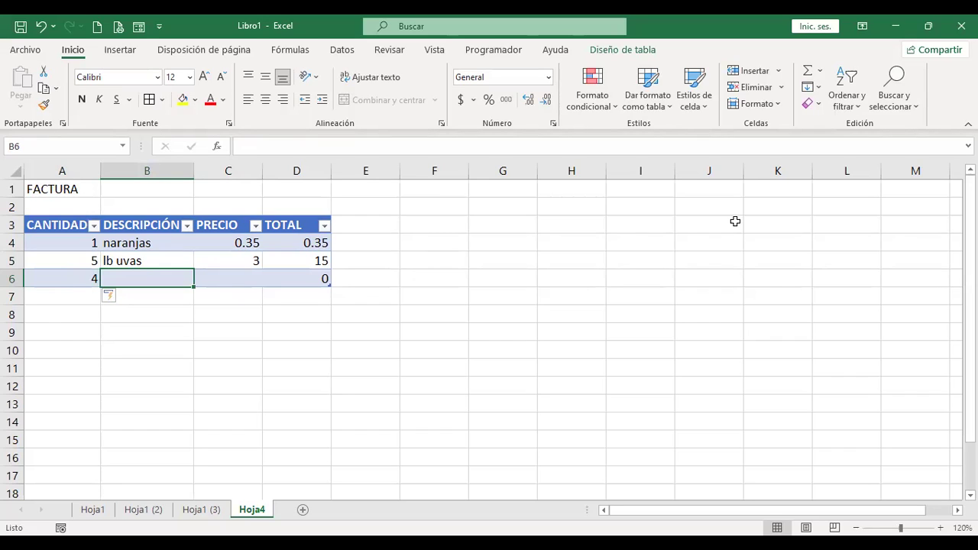
type("l")
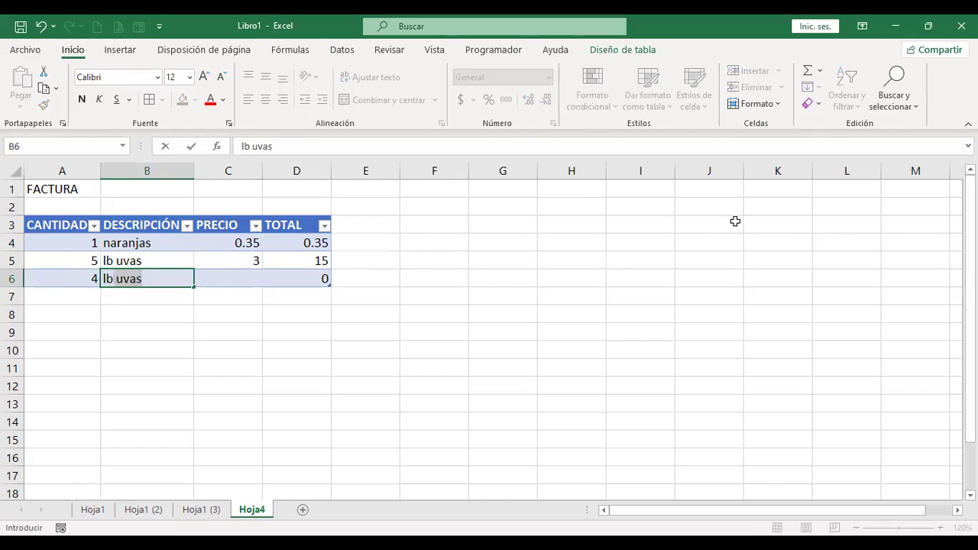
key("BackSpace")
key("BackSpace")
type("kiwis")
key("Tab")
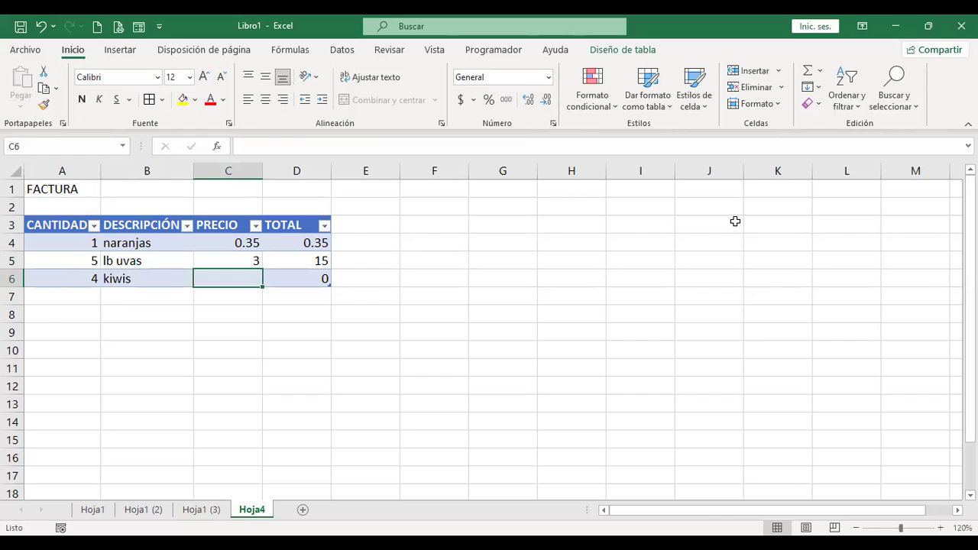
type(".0.8")
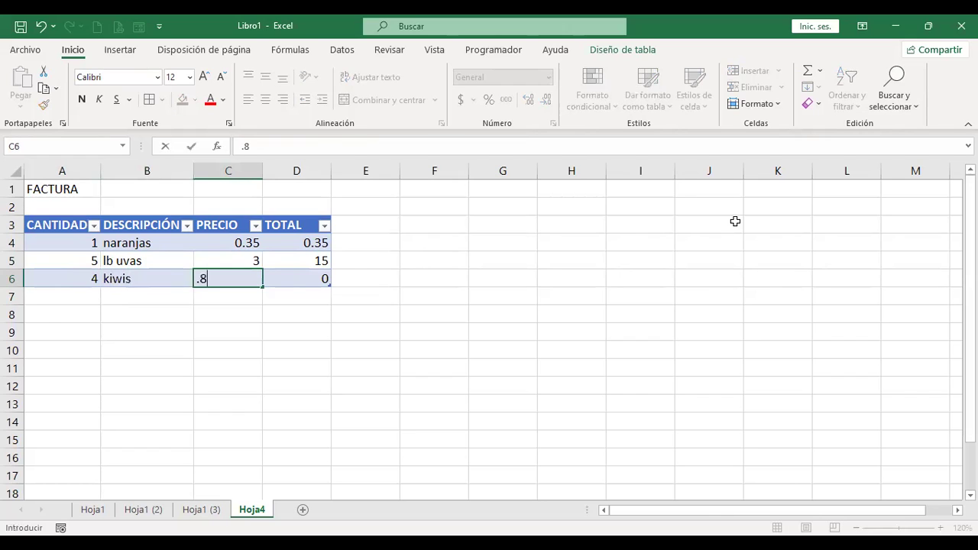
key("Tab")
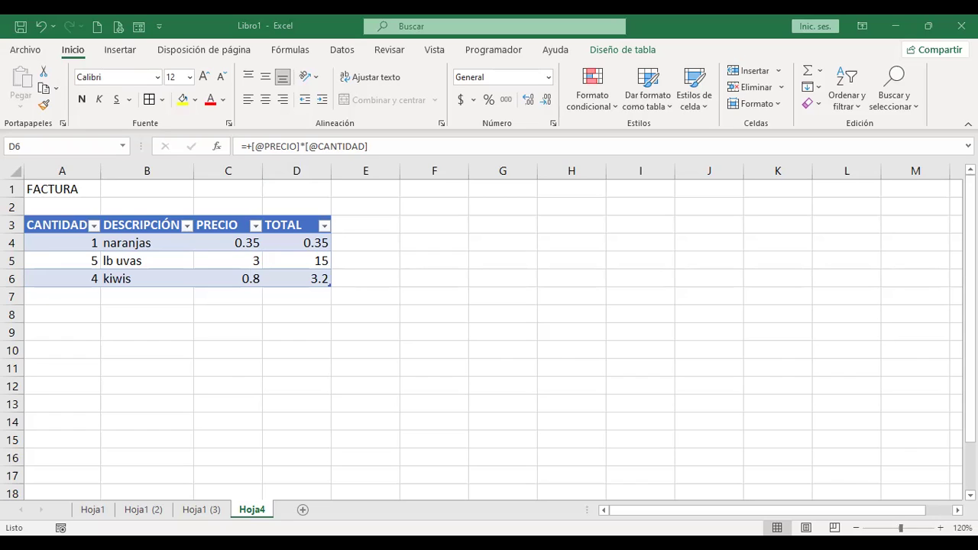
left_click(416, 260)
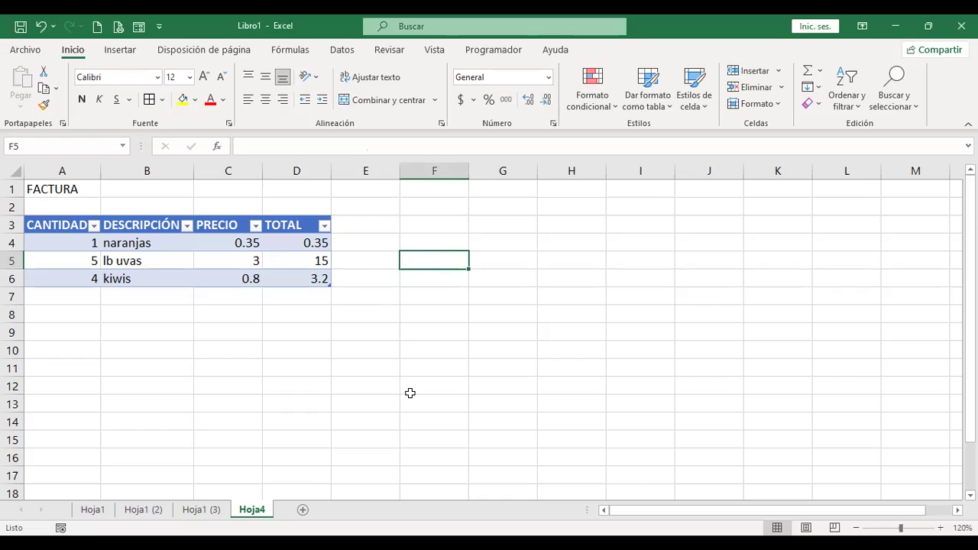
- Add sheet Hoja5 and paste the headers Nombre through Promedio into B2:I2
left_click(304, 510)
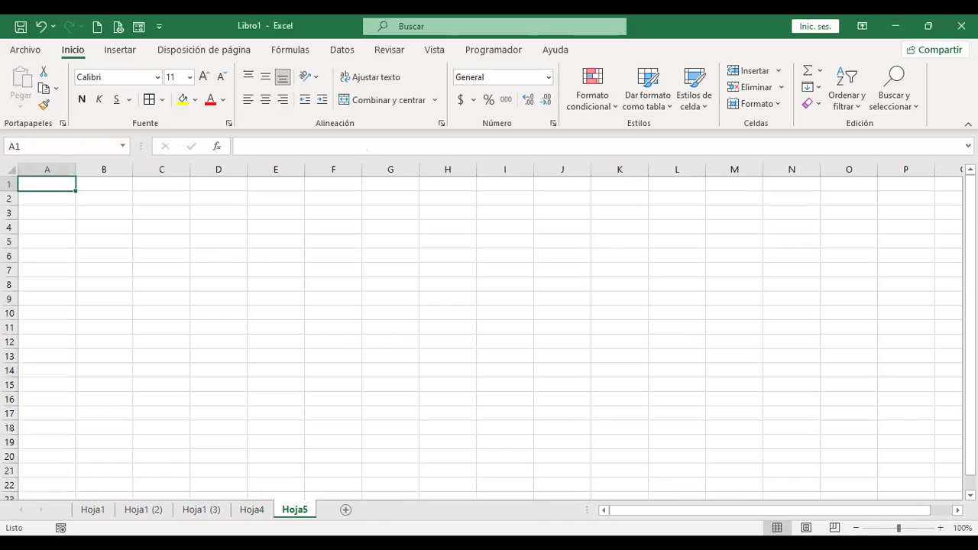
left_click(178, 199)
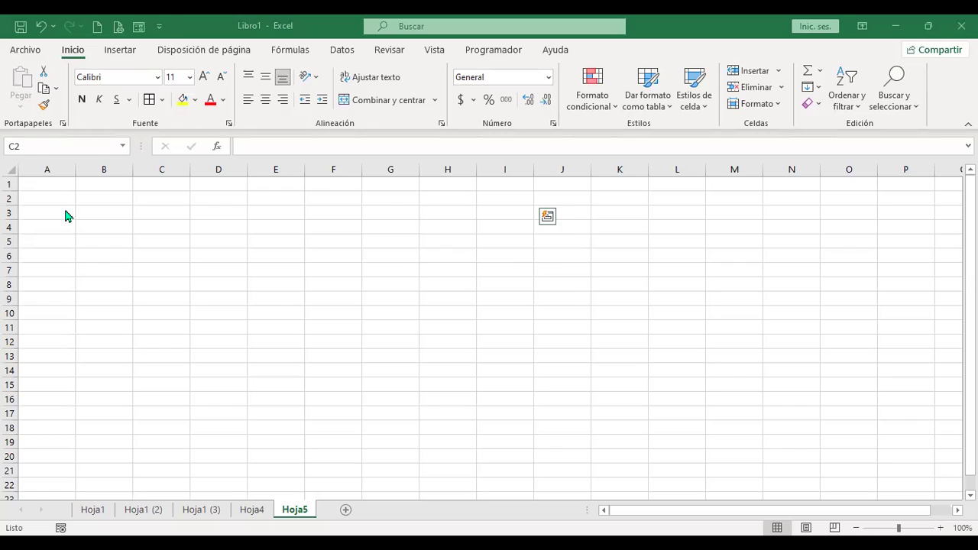
key("ctrl+q")
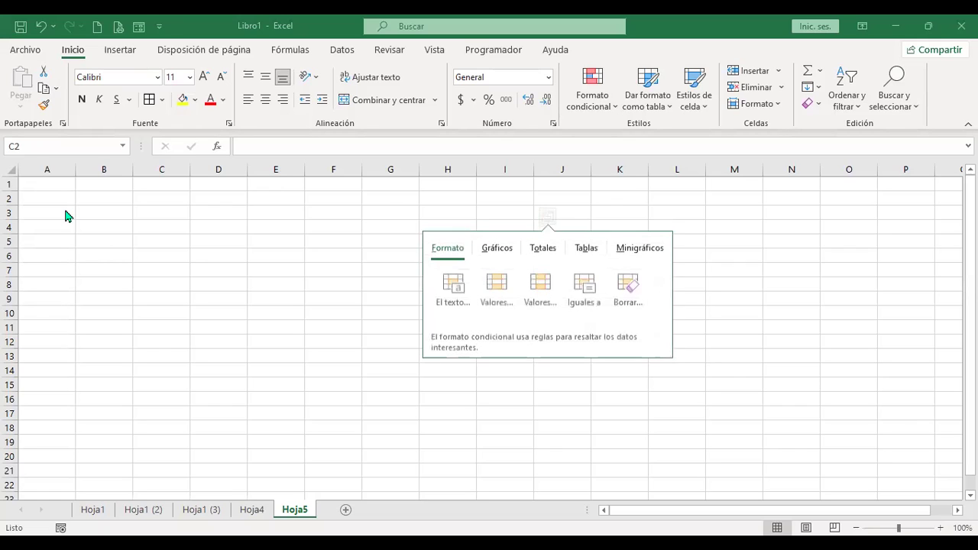
key("Escape")
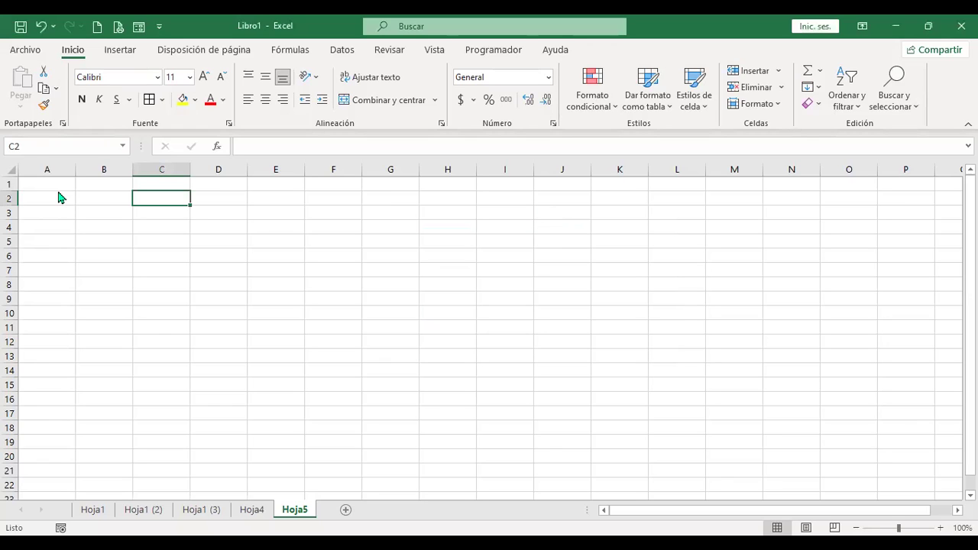
left_click(104, 197)
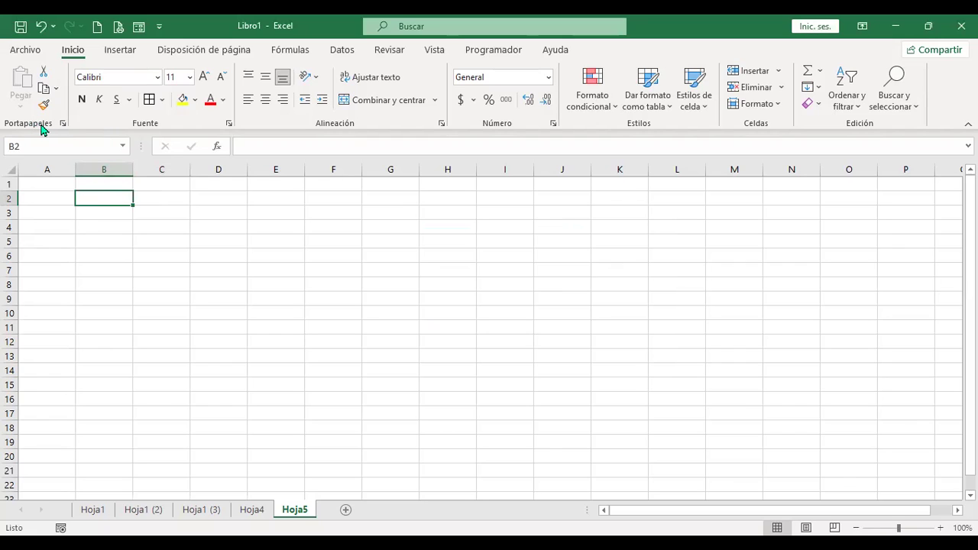
key("ctrl+c")
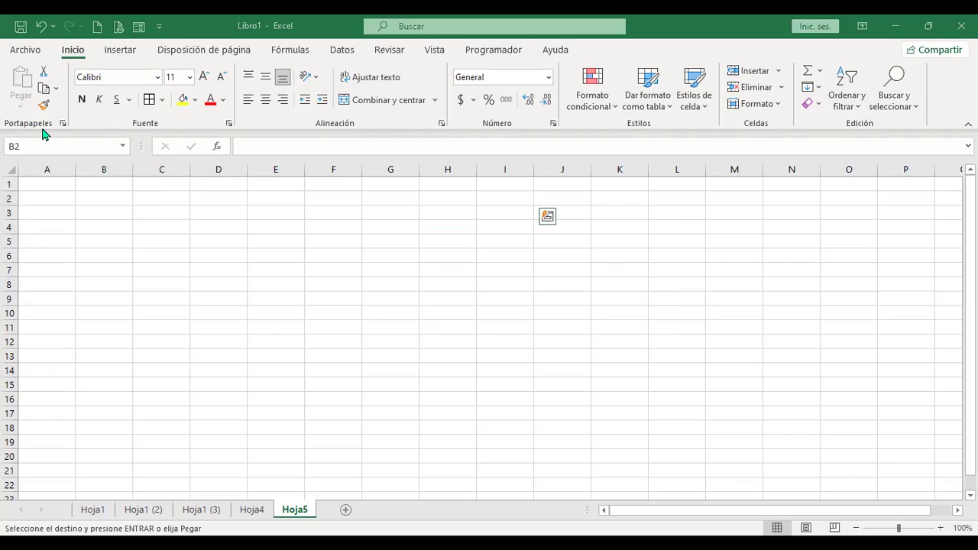
left_click(20, 105)
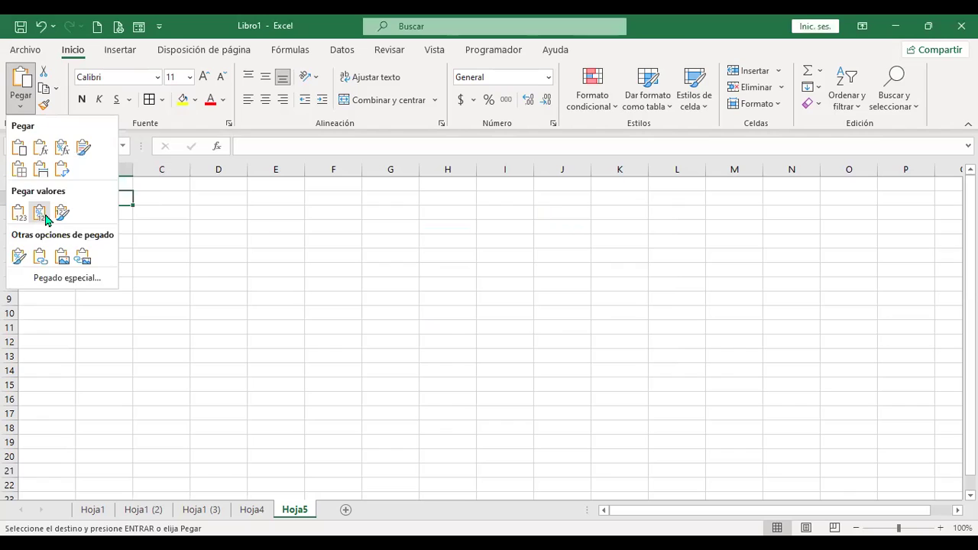
left_click(40, 213)
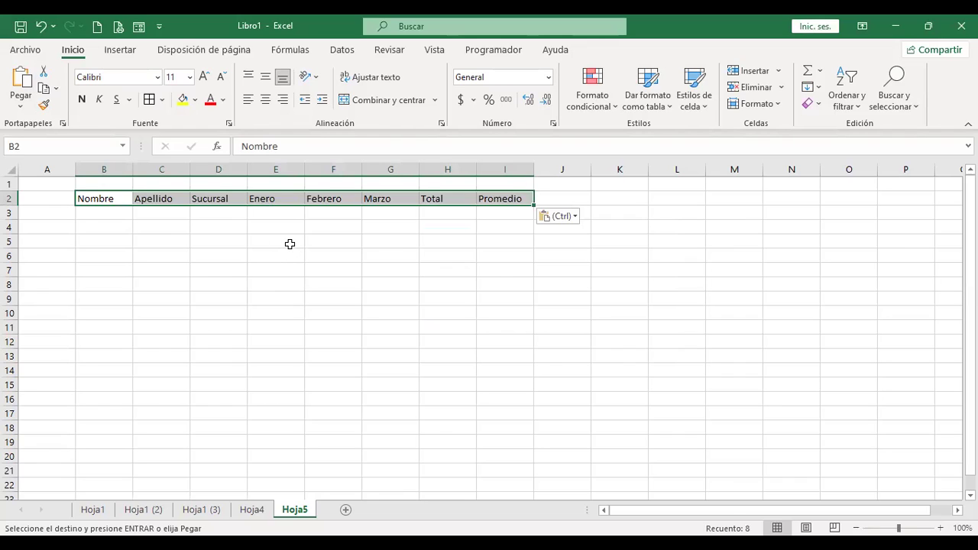
key("ctrl")
- Turn the B2:I2 header row into a table with headers, Tabla6
left_click(119, 49)
left_click(122, 93)
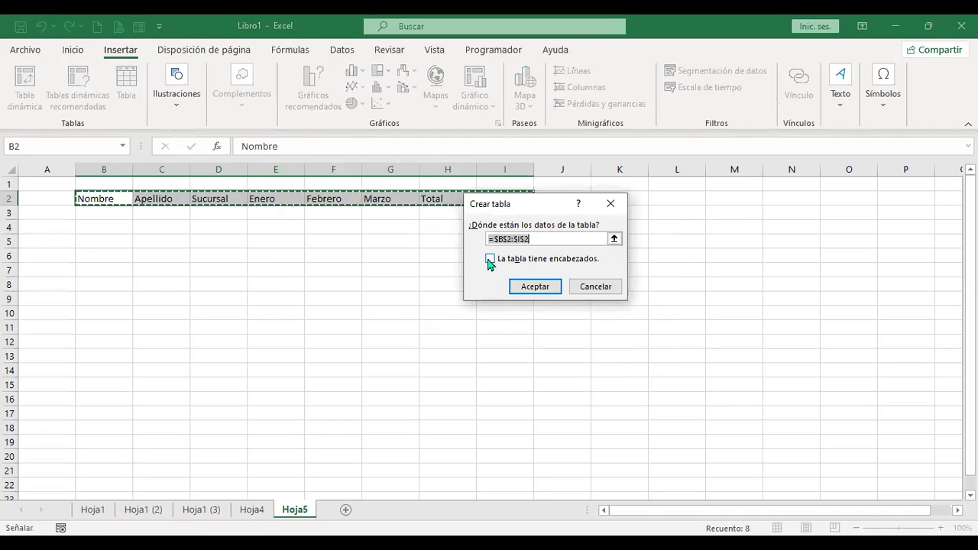
left_click(490, 260)
left_click(535, 286)
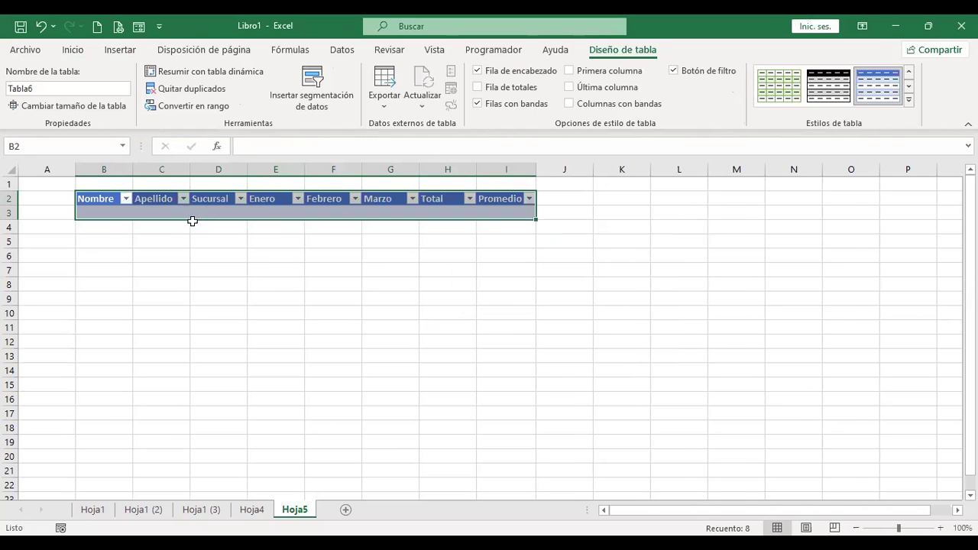
left_click(122, 214)
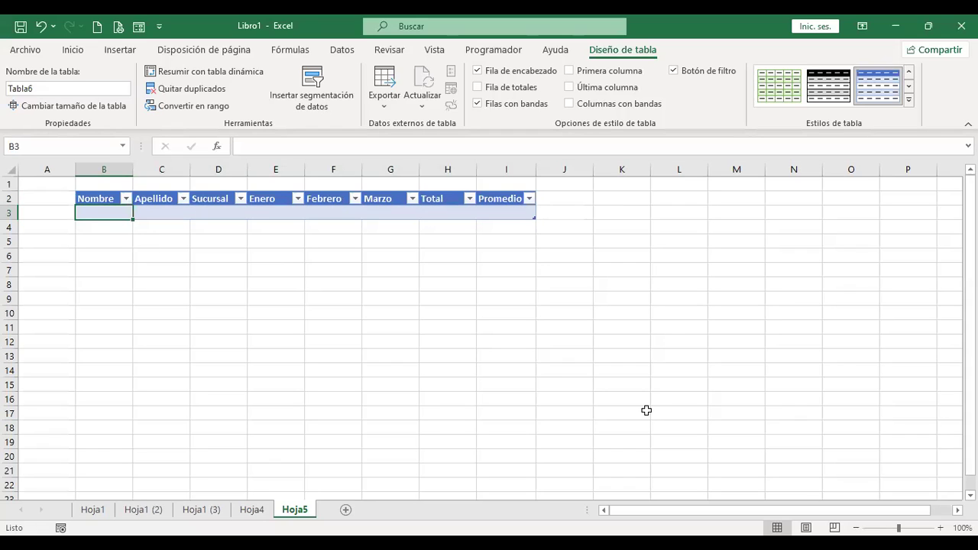
- Enter 100, 120 and 130 under Enero, Febrero and Marzo in row 3, then begin the H3 formula with +
key("Right")
key("Right")
key("Right")
key("Right")
key("Right")
key("Right")
key("Left")
key("Left")
key("Left")
key("Left")
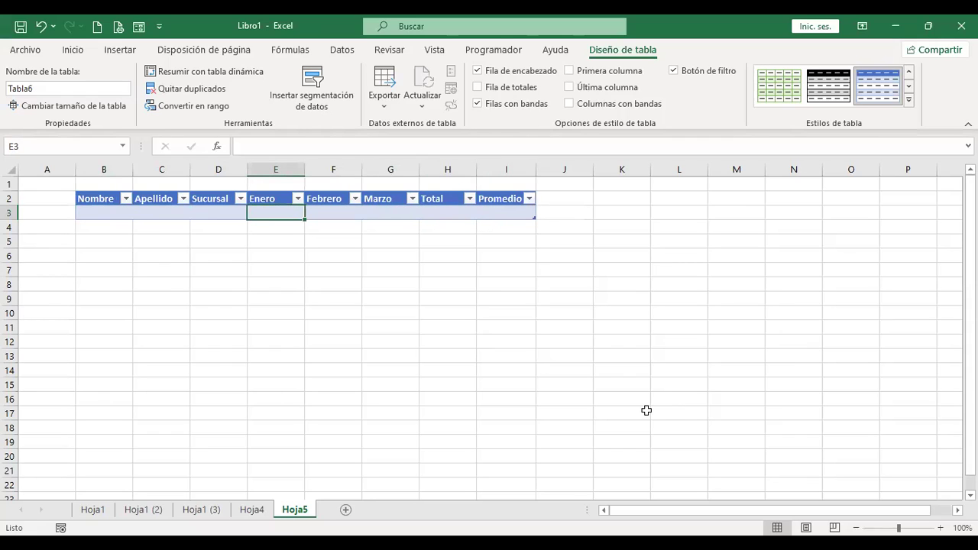
key("shift+Right")
key("shift+Right")
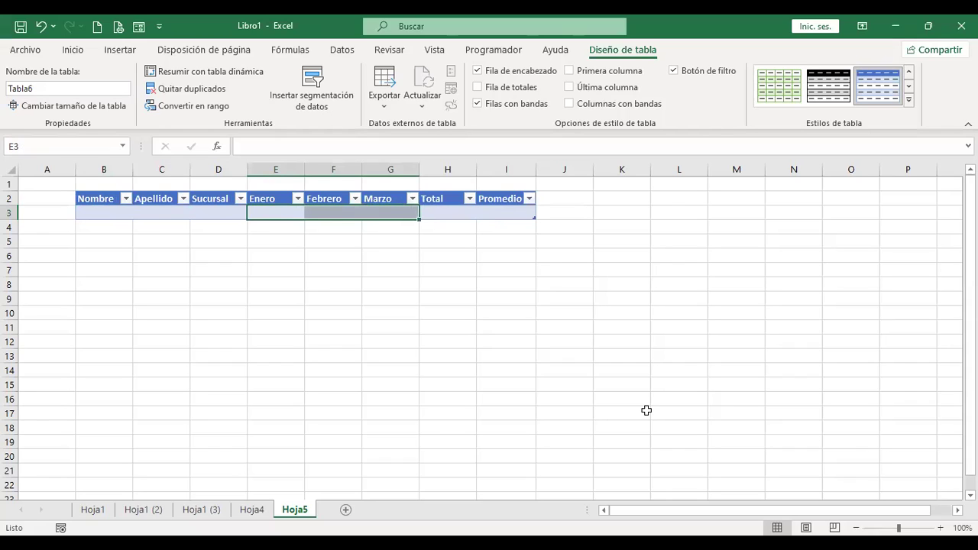
key("shift+Left")
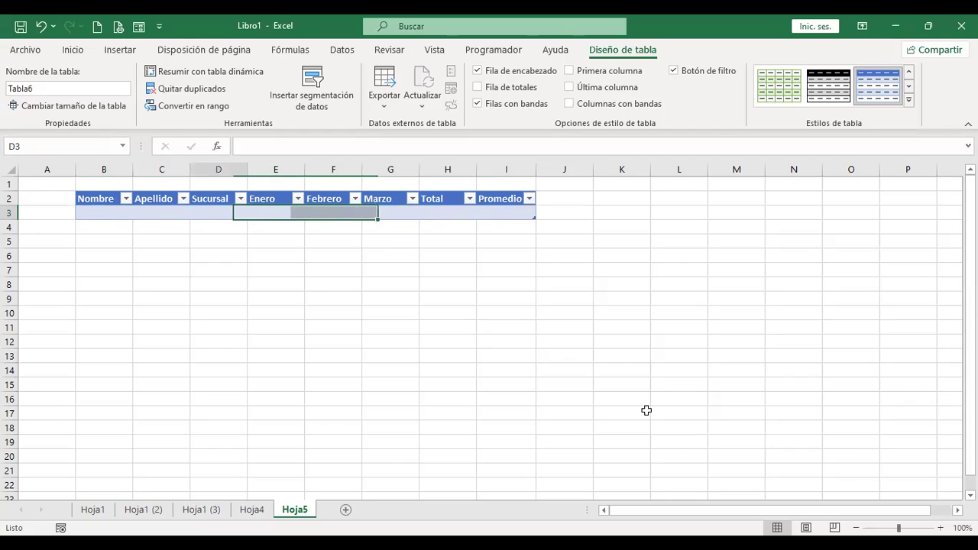
key("shift+Left")
type("100")
key("Tab")
type("120")
key("Tab")
type("130")
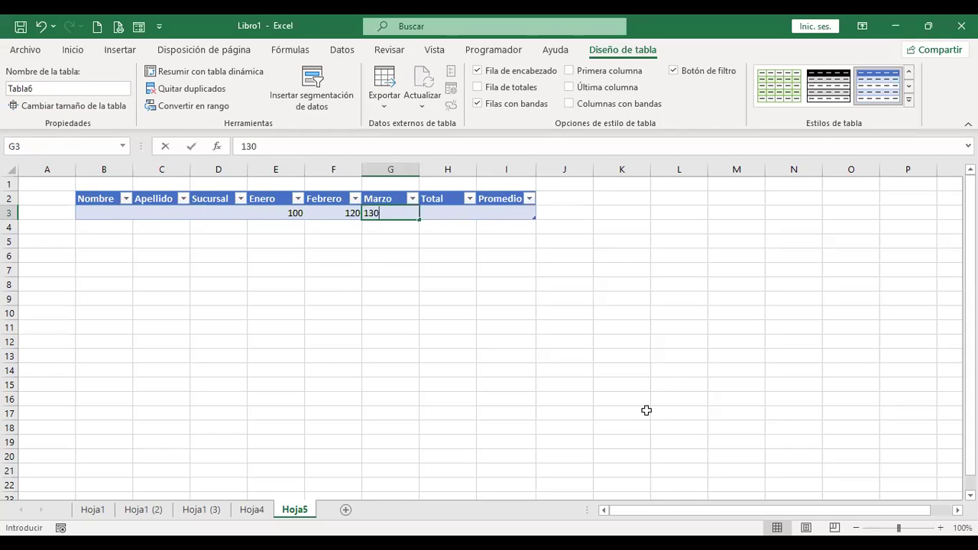
key("Tab")
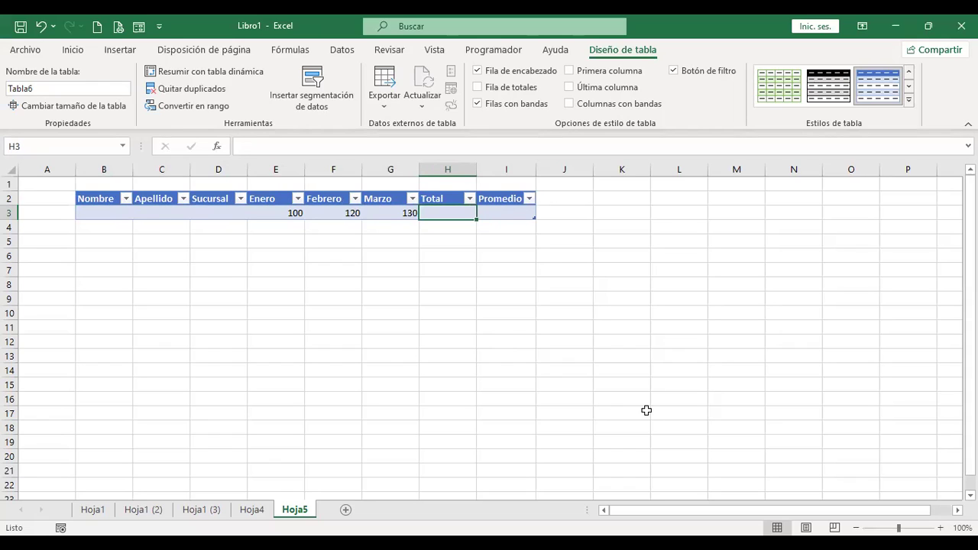
type("+")
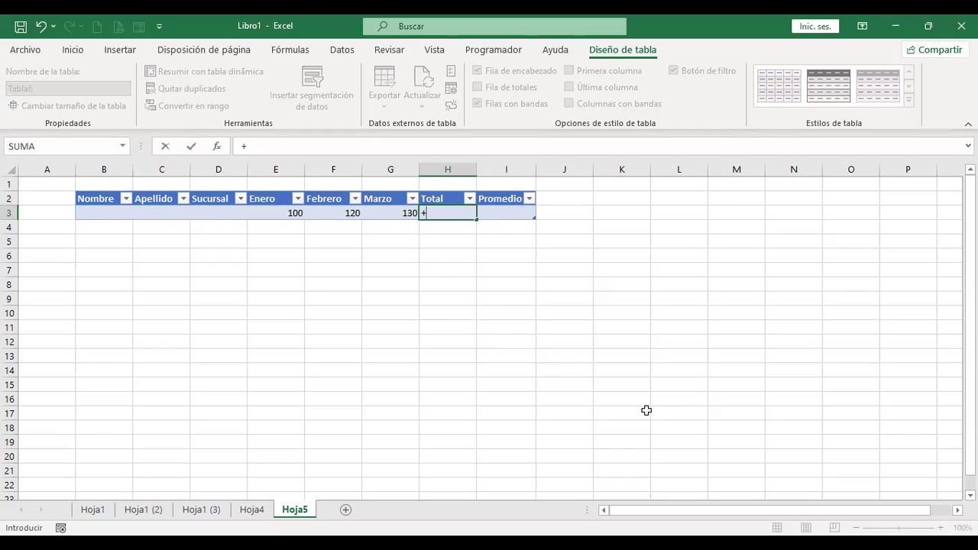
- Make H3 total the Enero to Marzo cells with SUMA
type("sum")
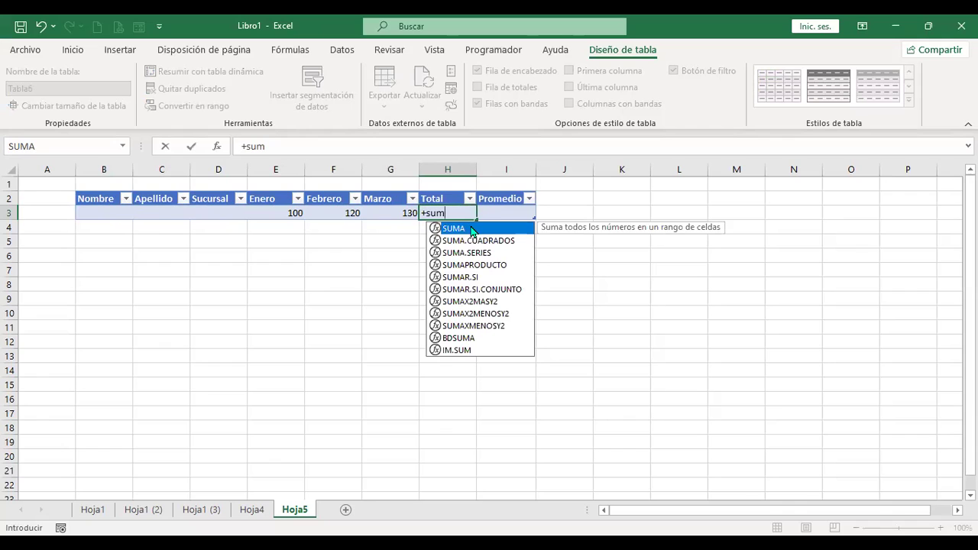
double_click(471, 229)
left_click_drag(290, 213, 410, 211)
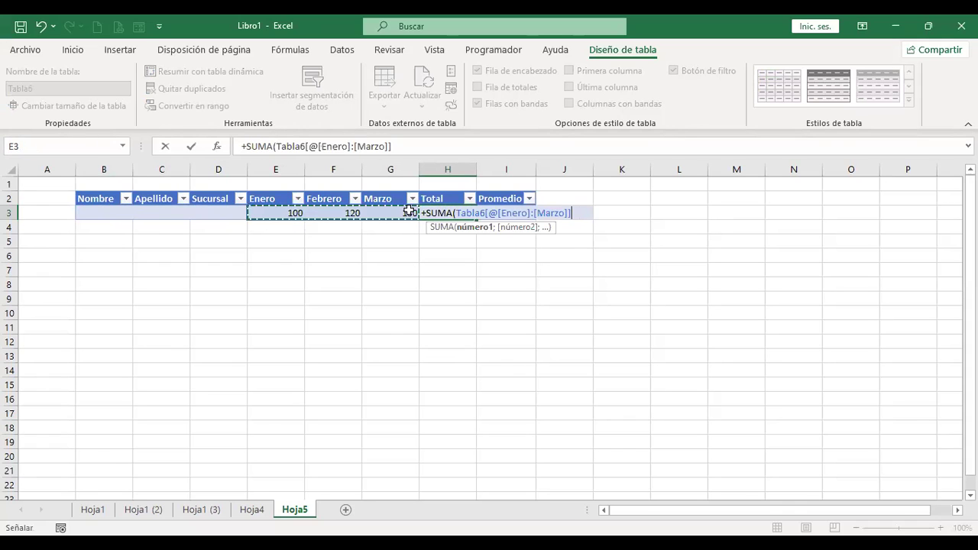
key("ctrl+Return")
- Average Enero to Marzo in I3 with PROMEDIO, shown to two decimals
key("Right")
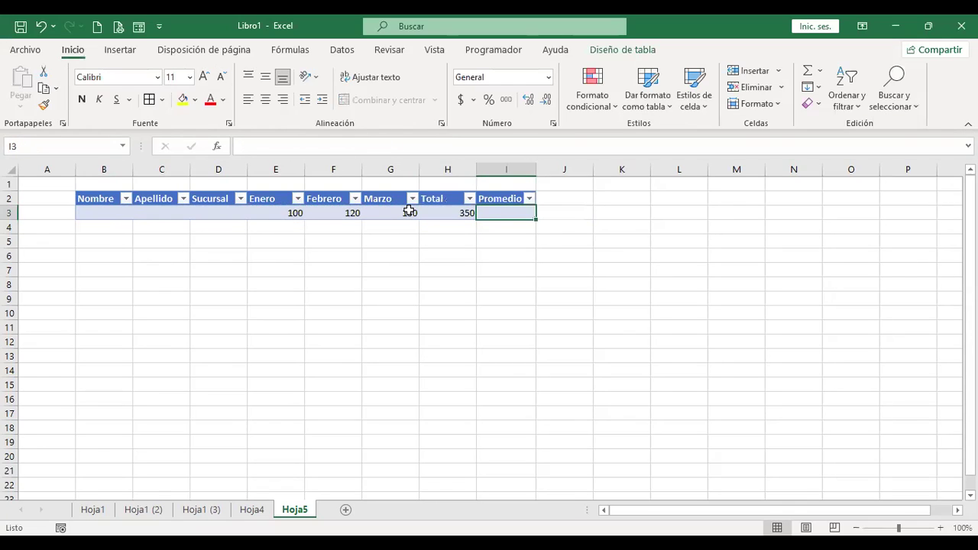
type("+")
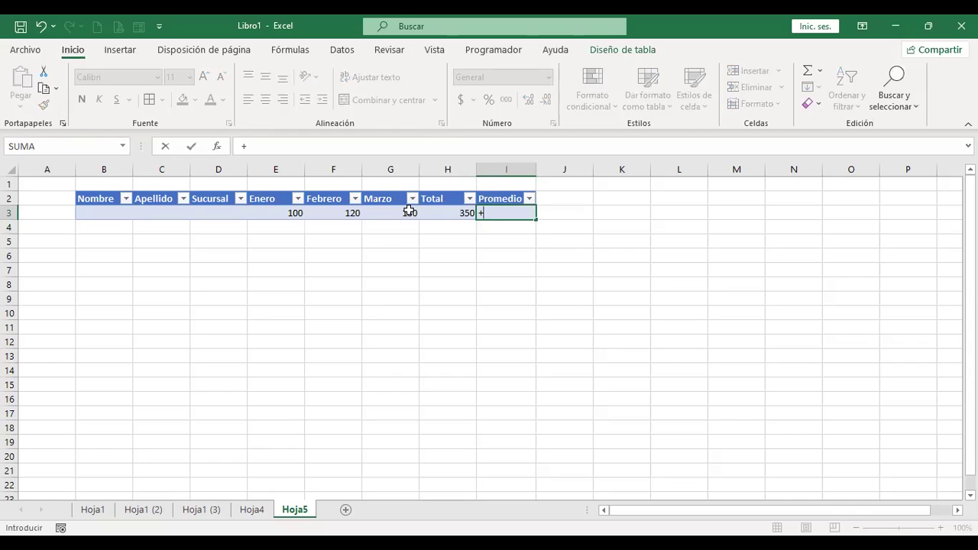
type("pro")
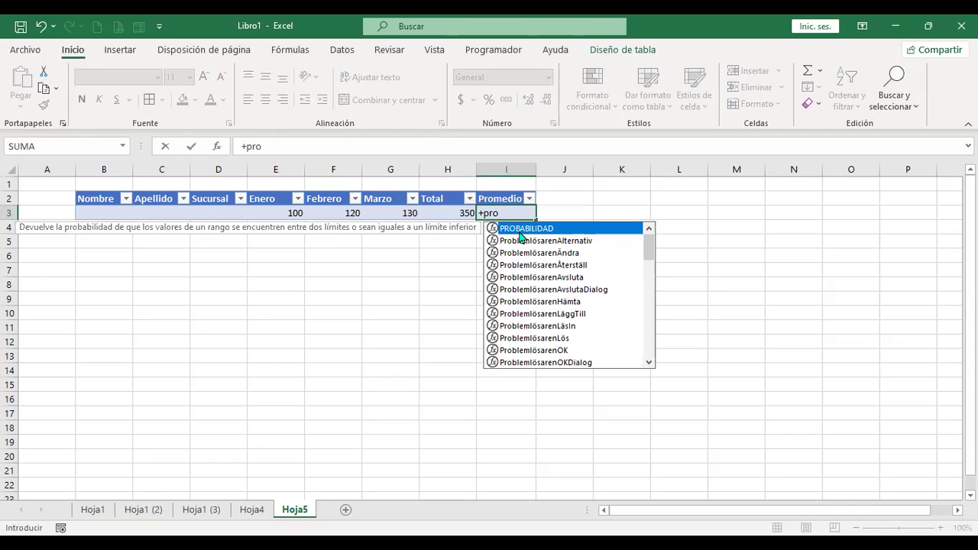
type("me")
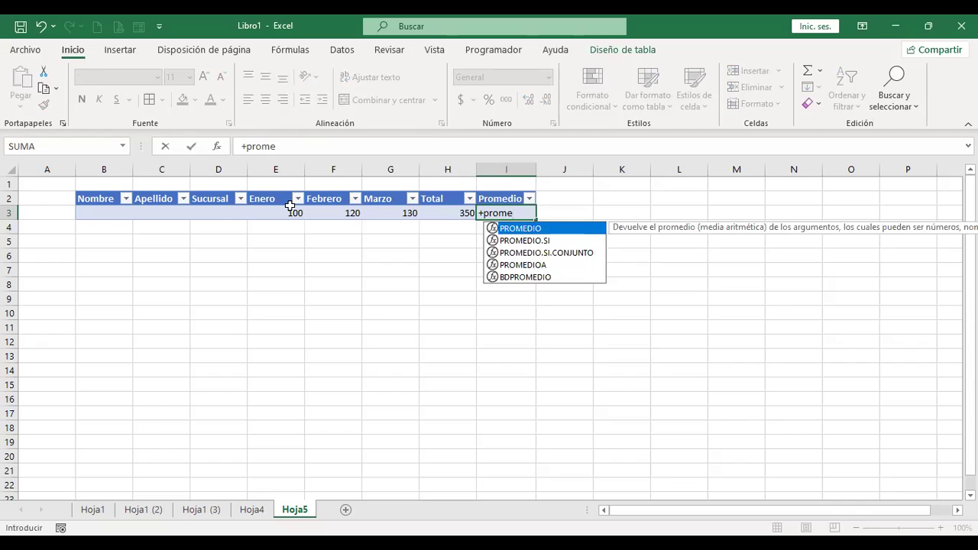
key("Tab")
left_click_drag(291, 213, 389, 212)
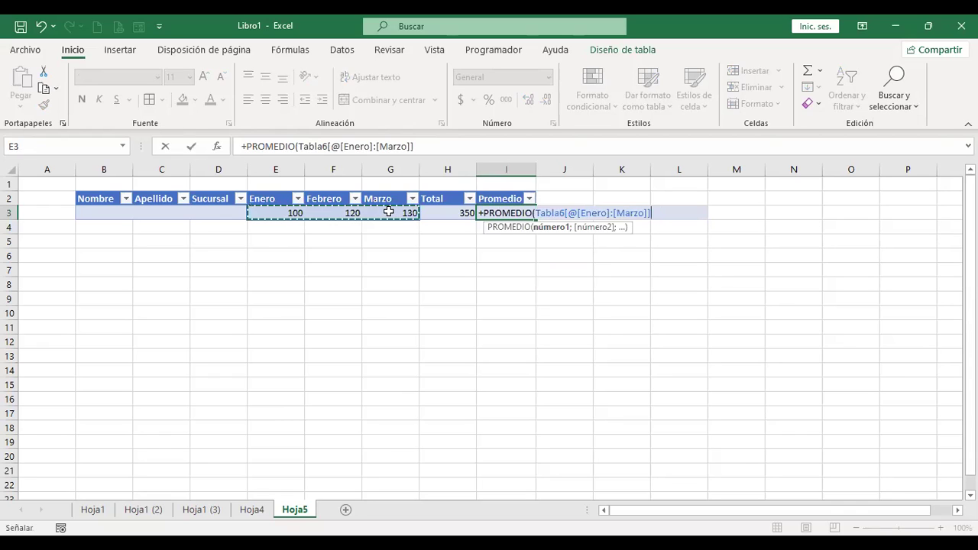
key("Return")
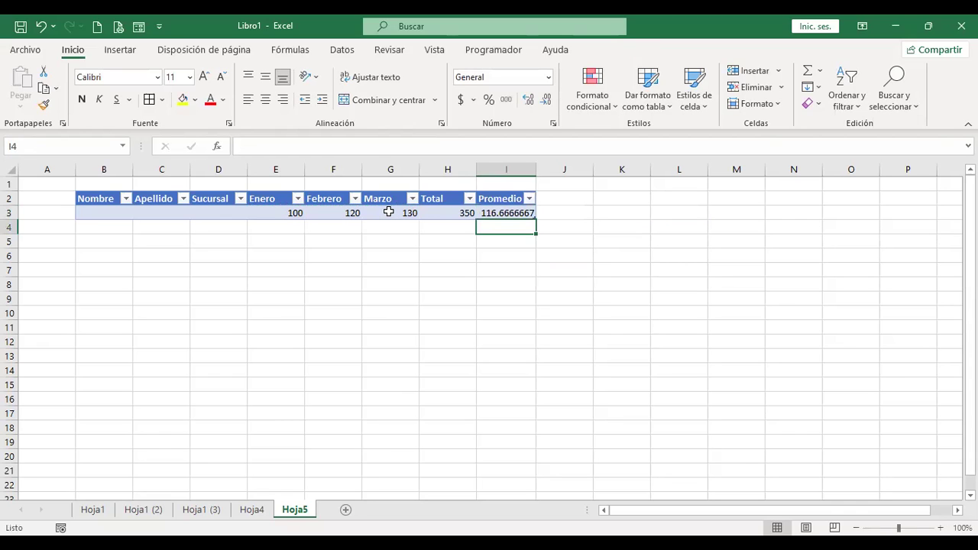
key("Up")
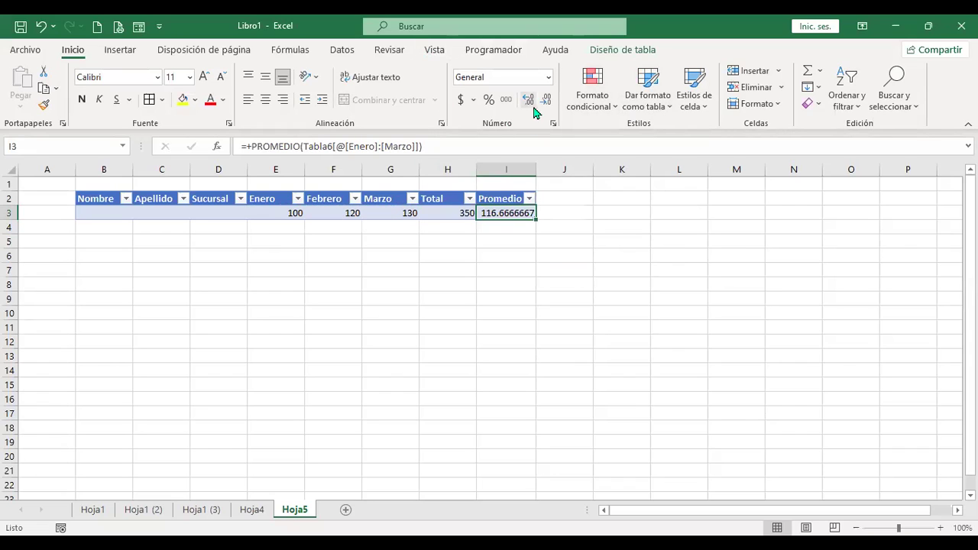
left_click(547, 101)
left_click(547, 101)
left_click(547, 101)
left_click(547, 101)
left_click(547, 101)
left_click(548, 101)
- Add a second data row with 50, 80 and 87 in E4:G4
left_click(271, 227)
type("50")
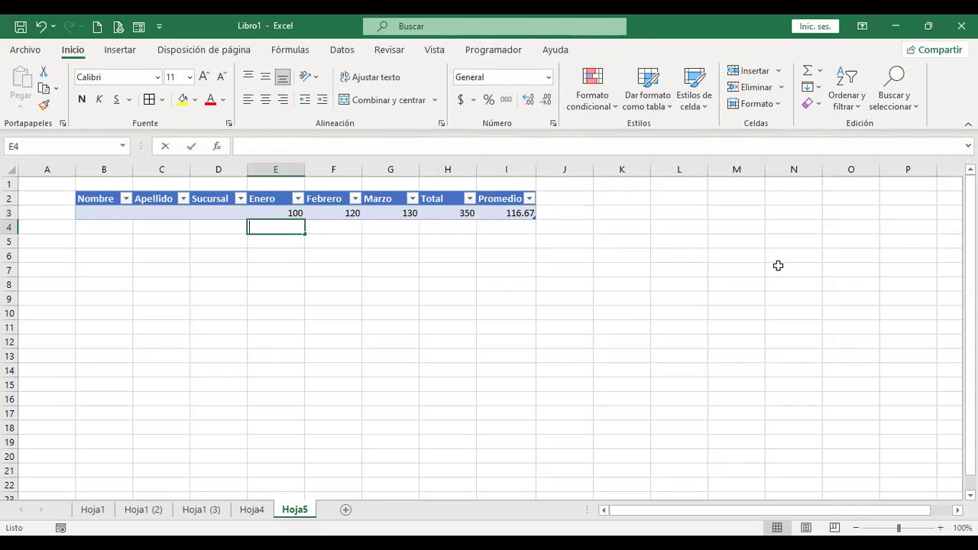
key("Tab")
type("80")
key("Tab")
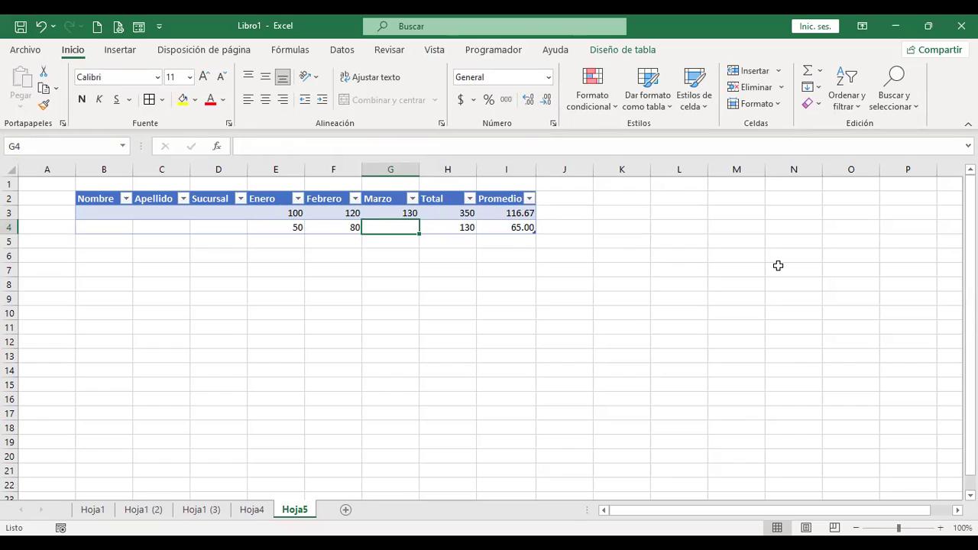
type("87")
key("Tab")
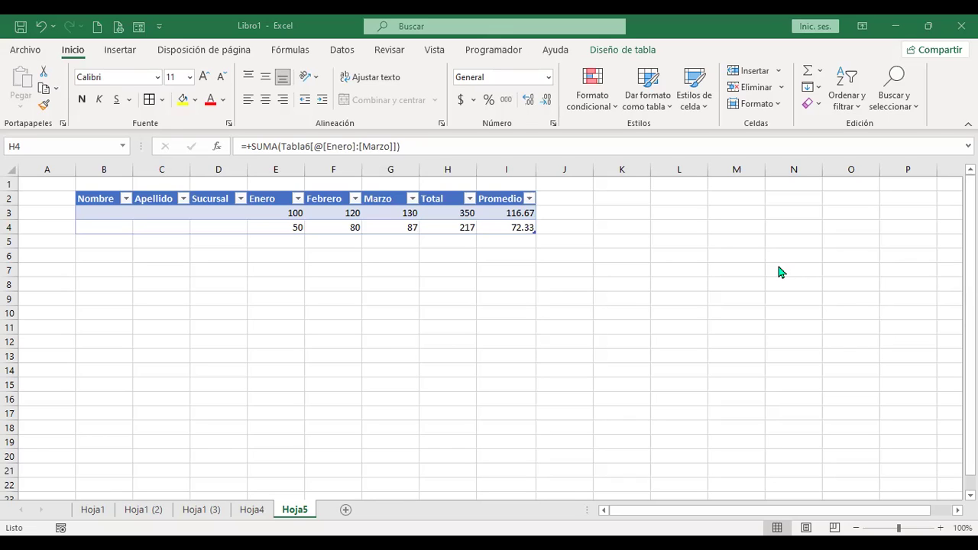
- Go to Hoja1, check the MARZO Total row functions, and select the cell right of JUNIO
left_click(92, 509)
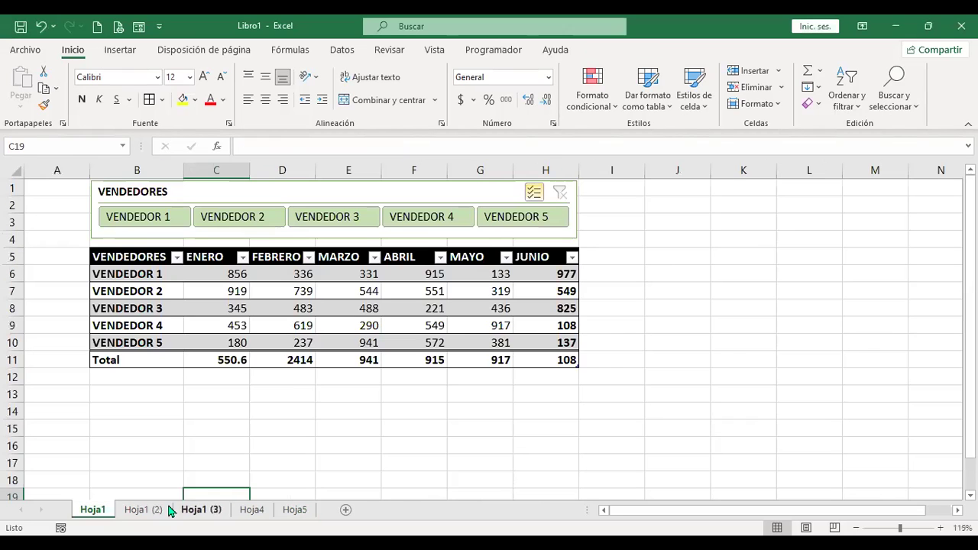
left_click(301, 360)
left_click(330, 365)
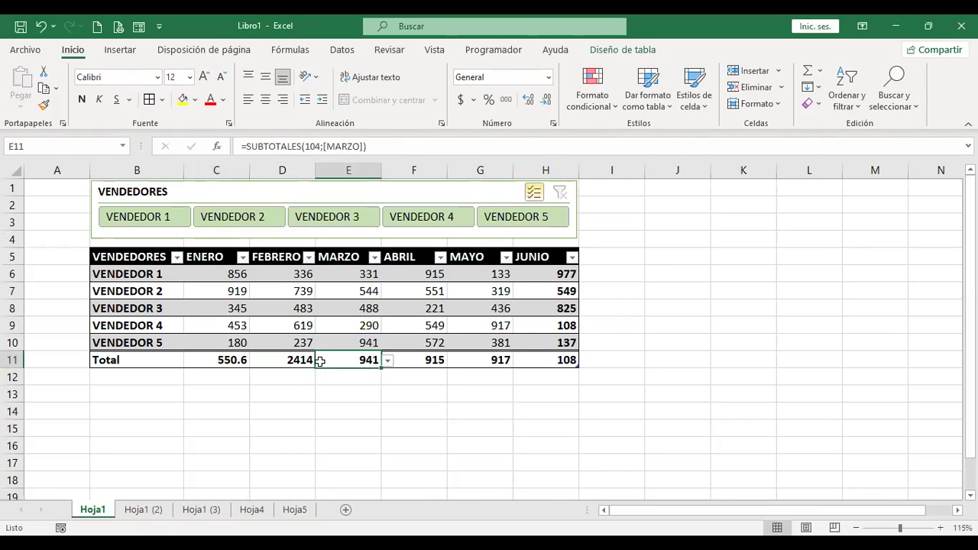
left_click(389, 361)
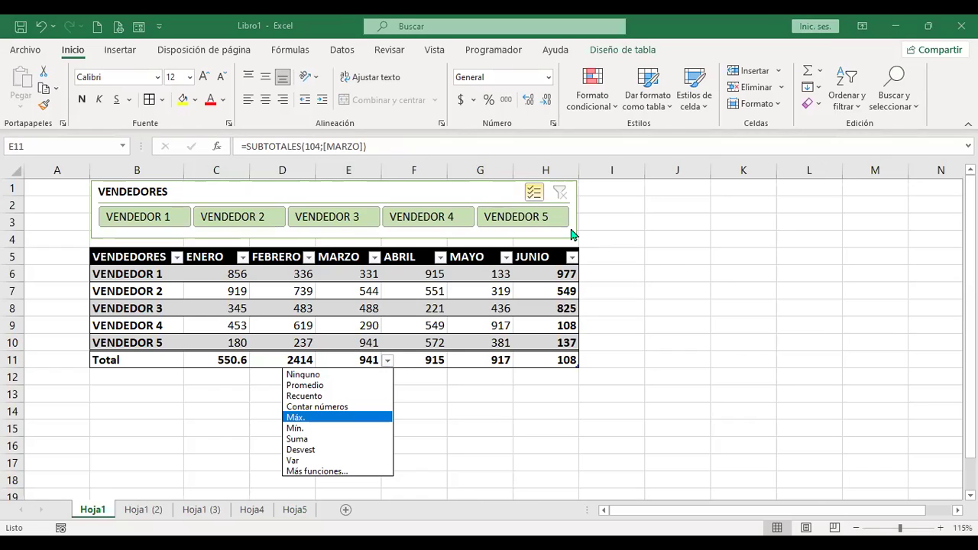
left_click(596, 253)
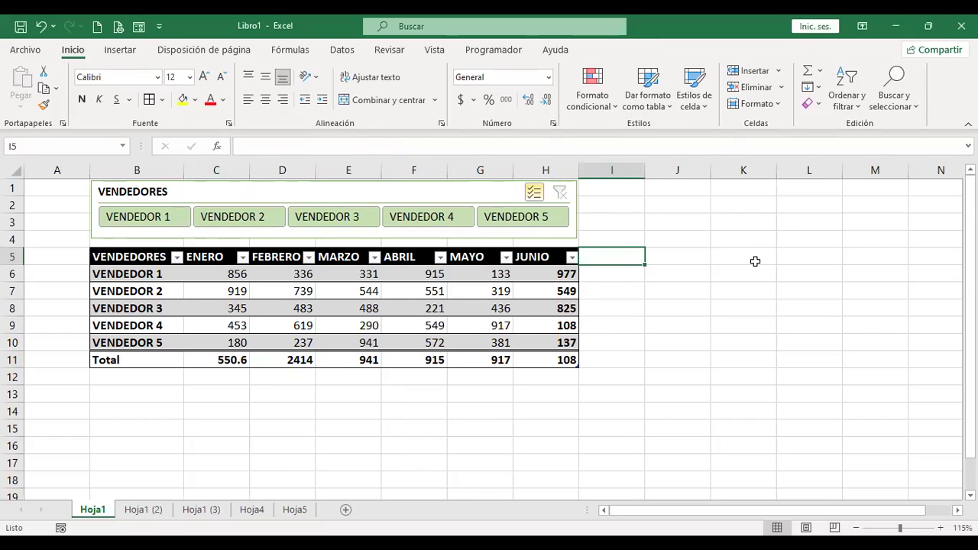
- Enter julio as the header in I5 so VENDEDORES gains a julio column
type("julio")
key("Return")
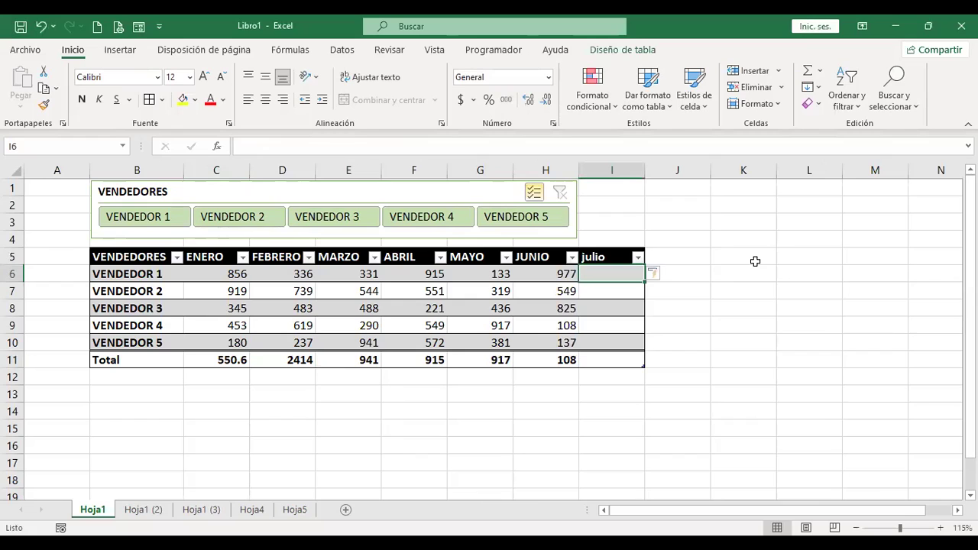
key("Down")
key("Down")
key("Down")
key("Down")
key("Down")
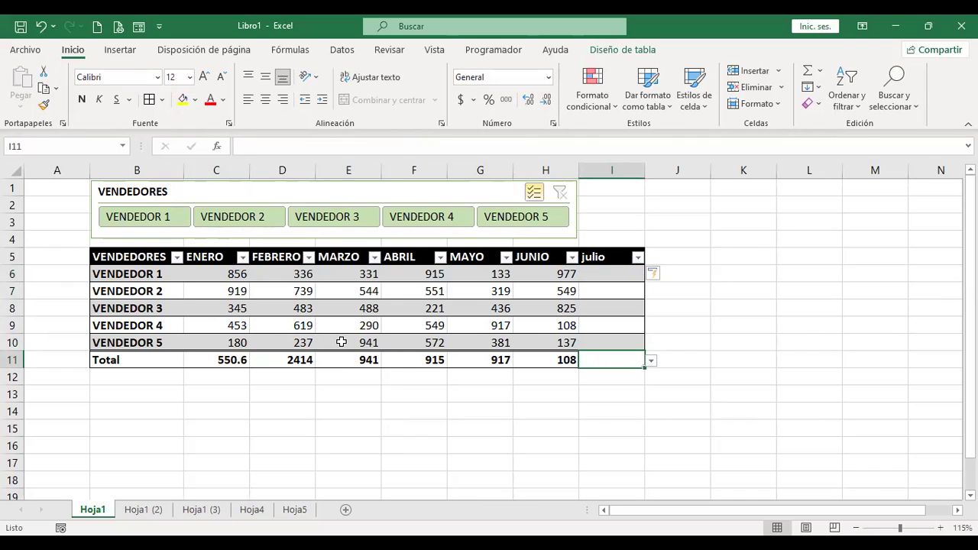
- Turn off the VENDEDORES Total row and add a new row for vendedor 6
left_click(602, 54)
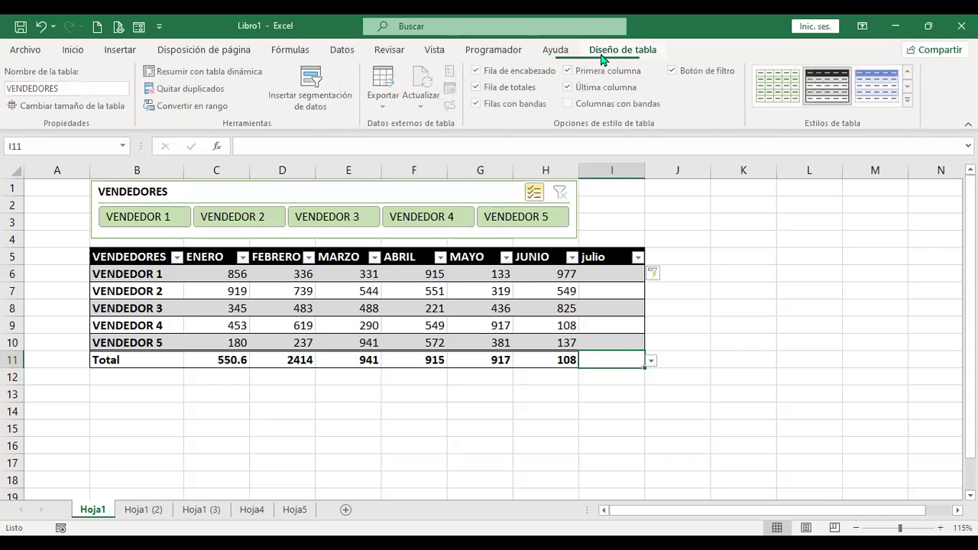
left_click(476, 89)
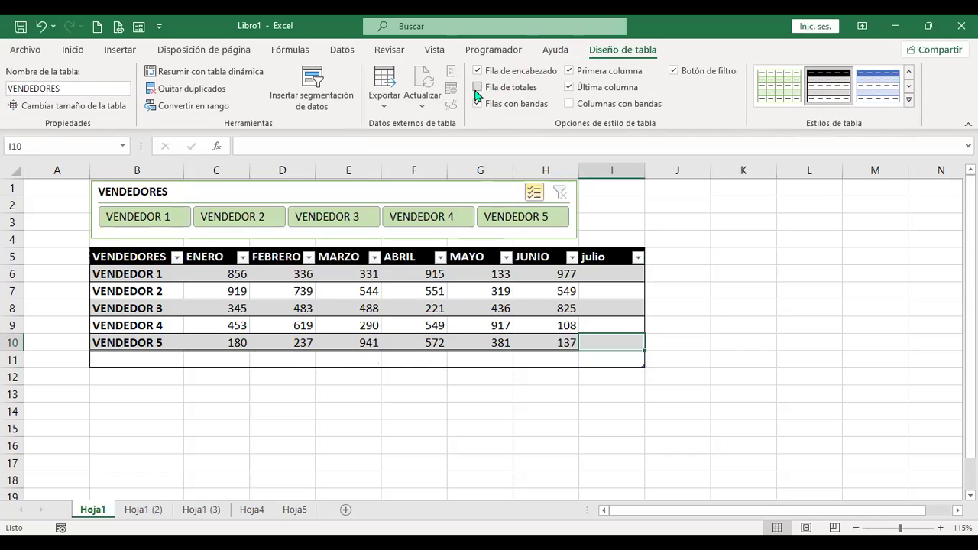
left_click(152, 360)
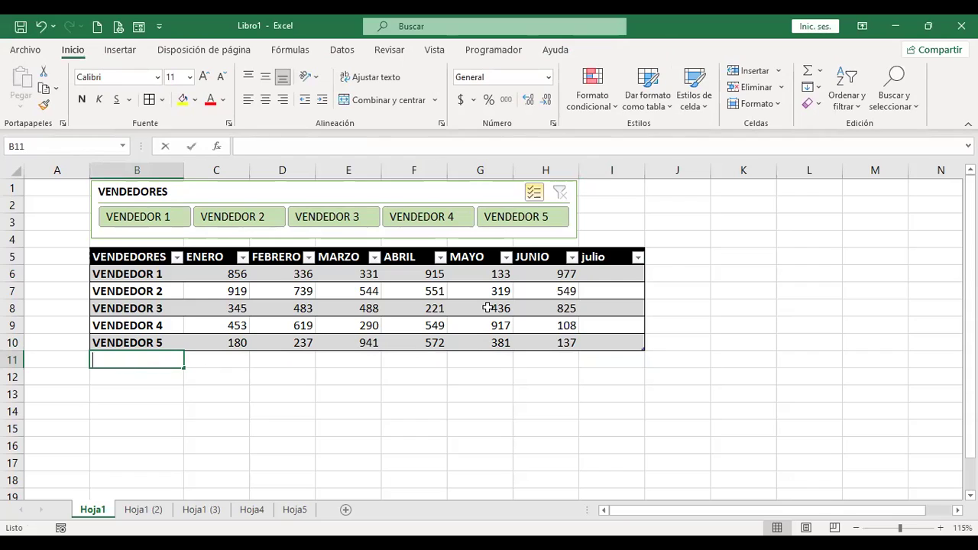
type("vendedore")
key("BackSpace")
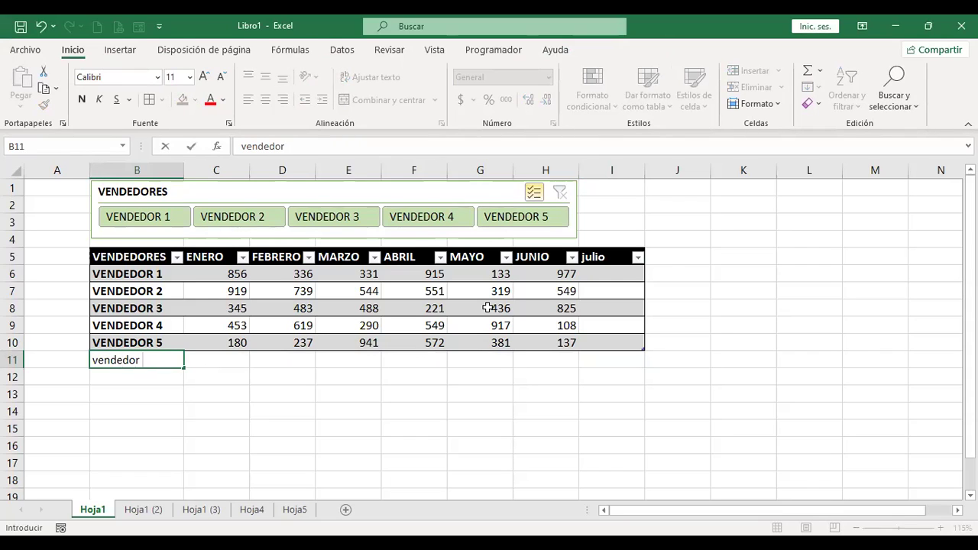
type("6")
key("Return")
key("Up")
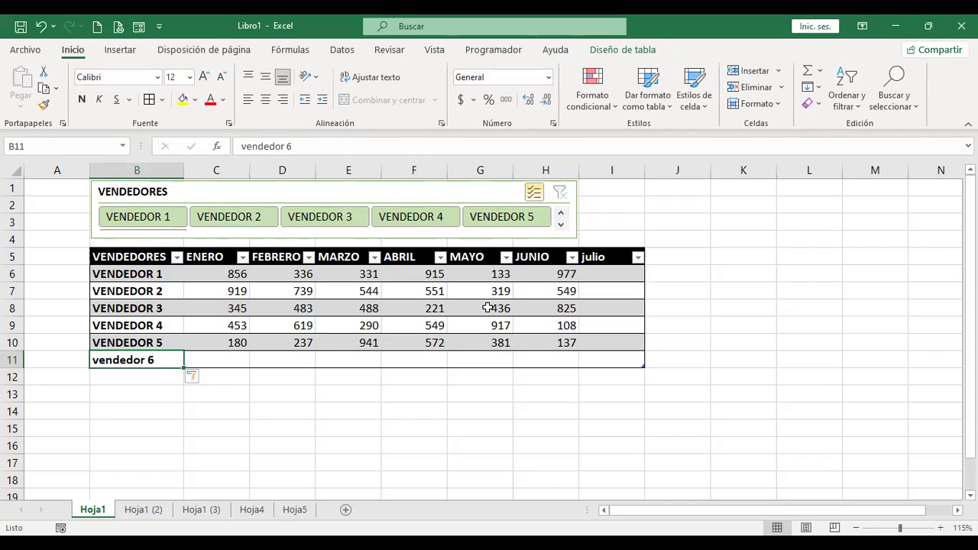
key("Return")
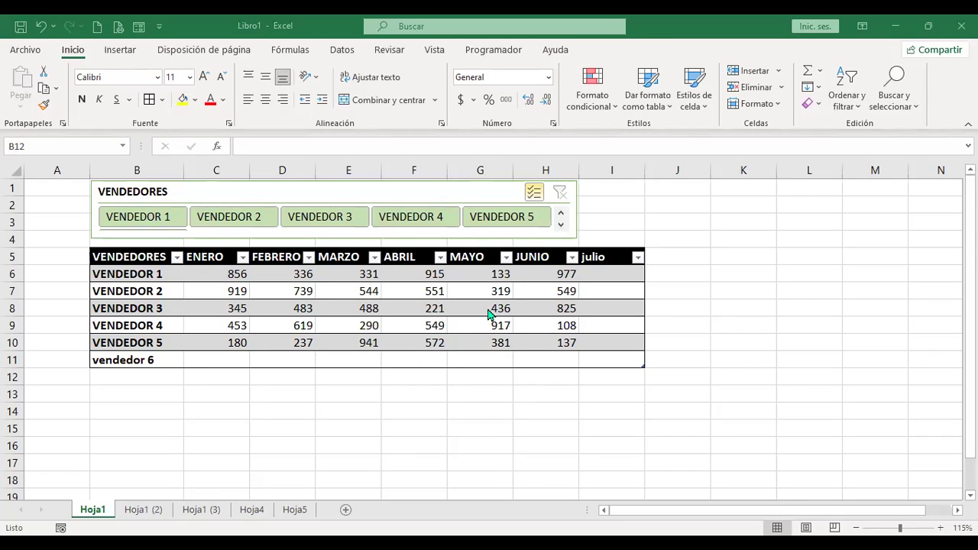
left_click(132, 425)
left_click(845, 111)
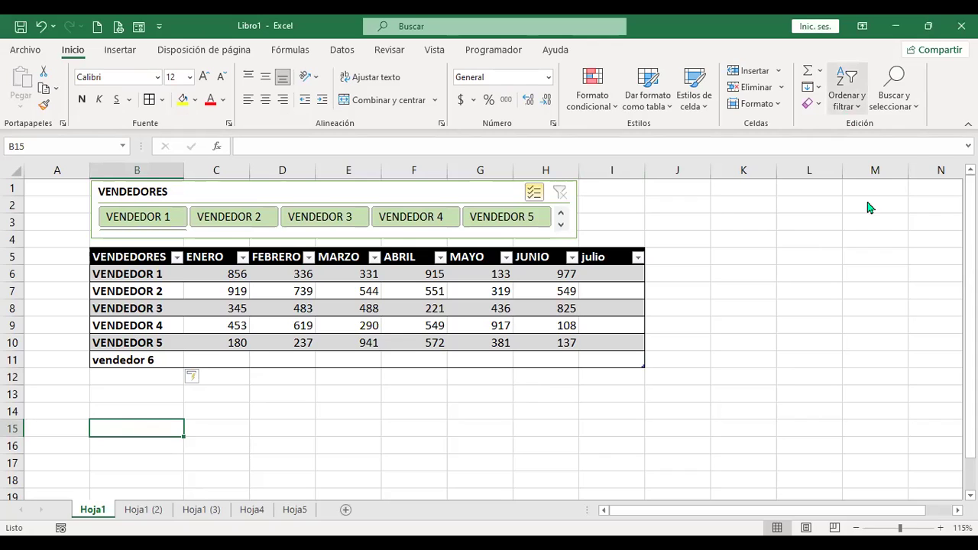
left_click(870, 191)
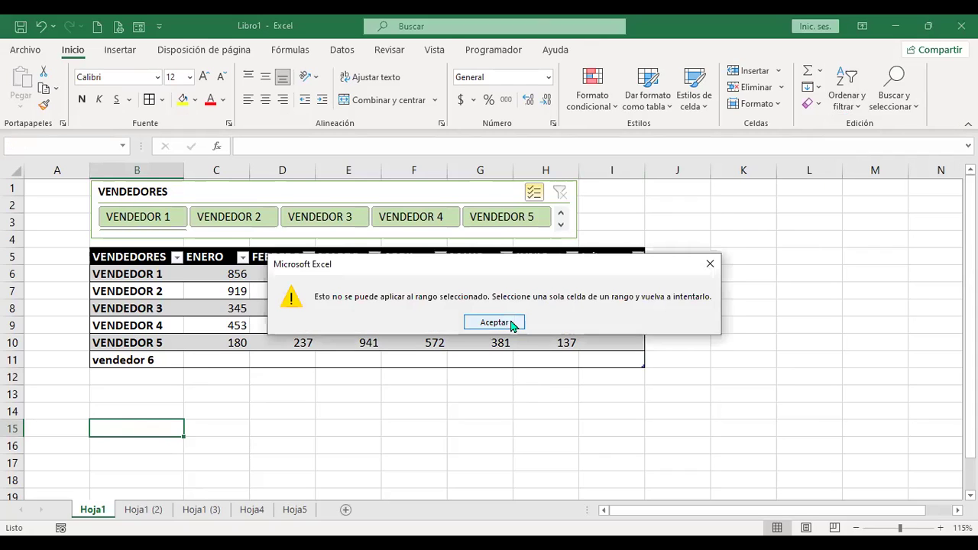
left_click(511, 325)
left_click(446, 395)
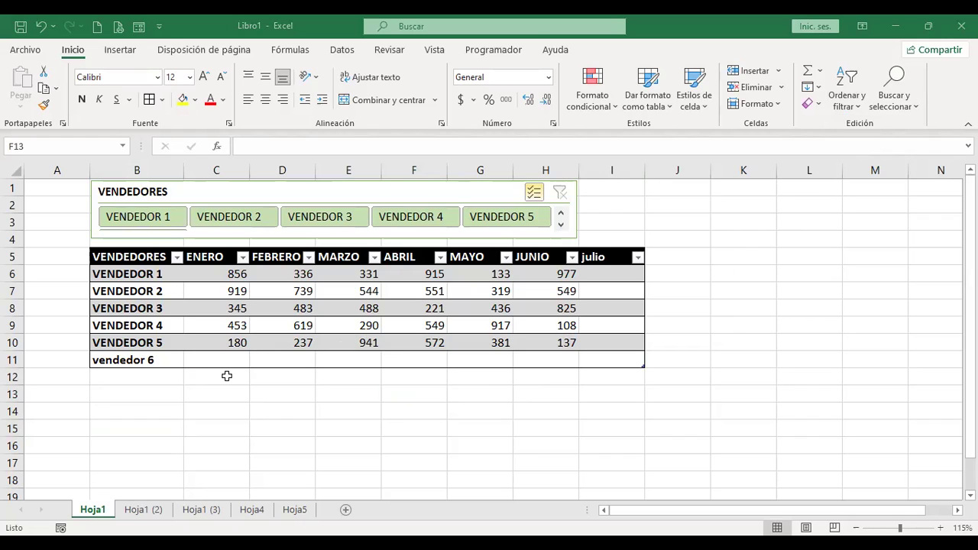
- Add an agosto column header to the right of julio
left_click(620, 276)
left_click(674, 255)
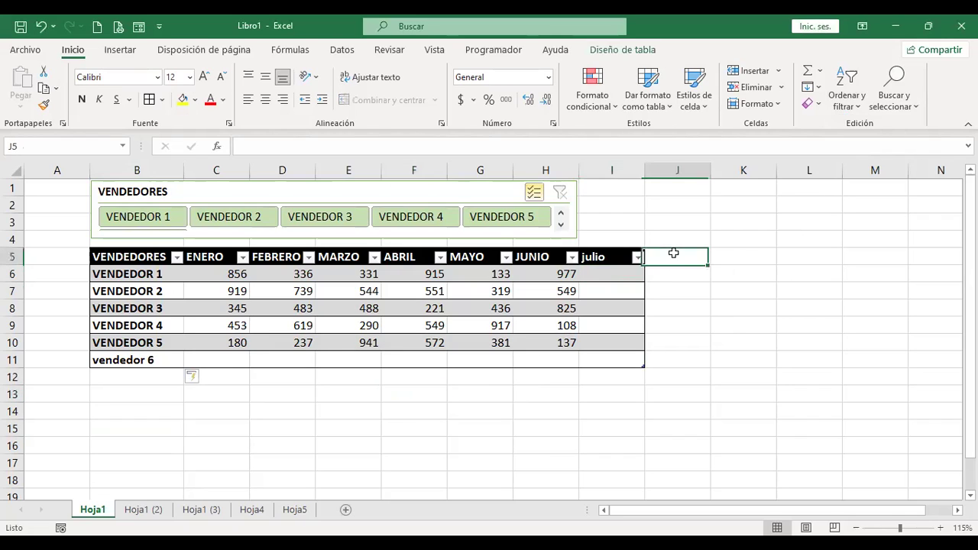
type("agos")
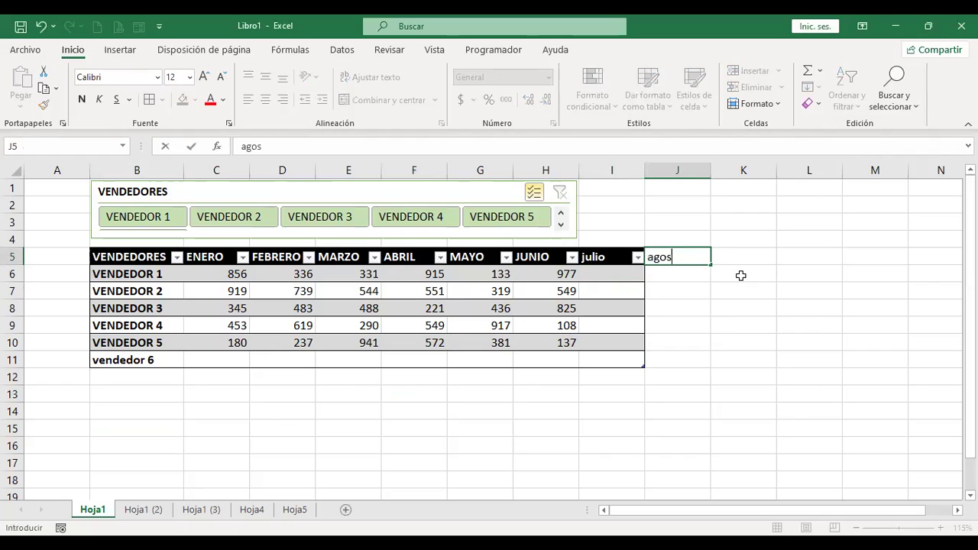
type("to")
key("Return")
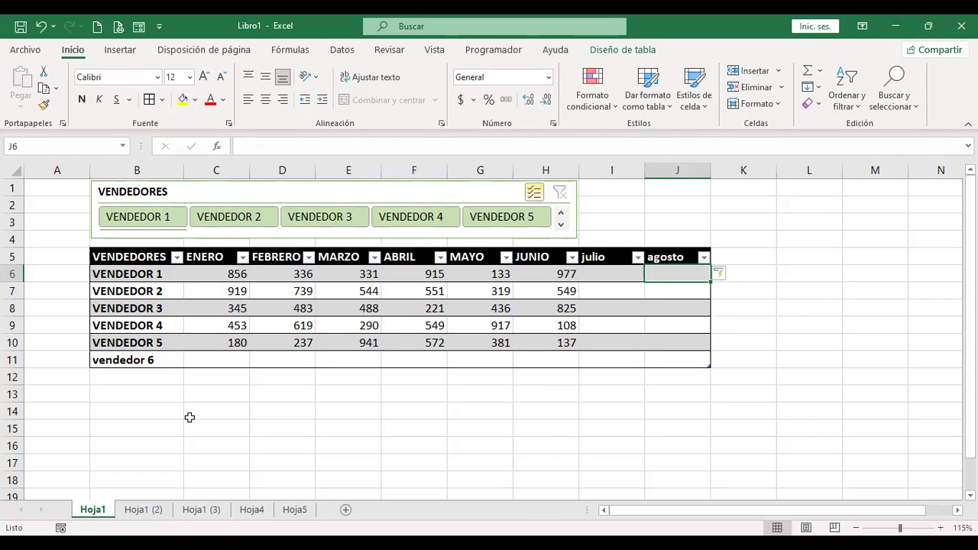
- Select a cell in the VENDEDORES table and bring up the Diseño de tabla tools
scroll(143, 336, "down", 6)
scroll(144, 335, "up", 6)
left_click(159, 287)
scroll(182, 335, "down", 3)
scroll(182, 335, "down", 1)
scroll(182, 336, "up", 4)
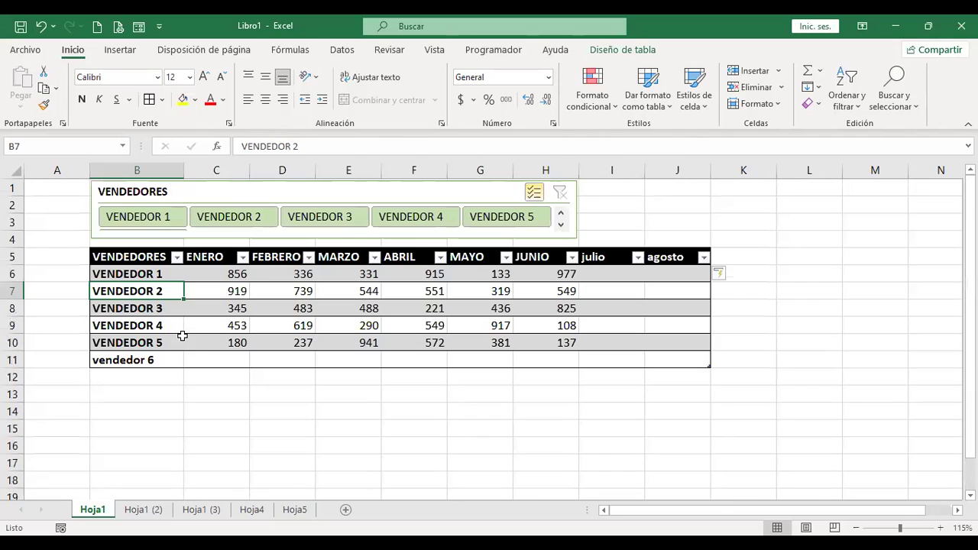
left_click(483, 270)
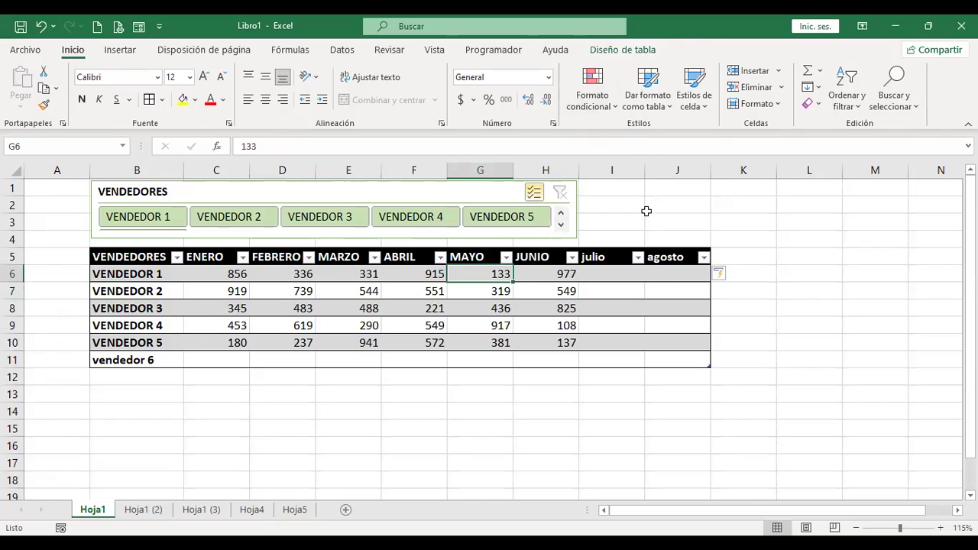
left_click(645, 55)
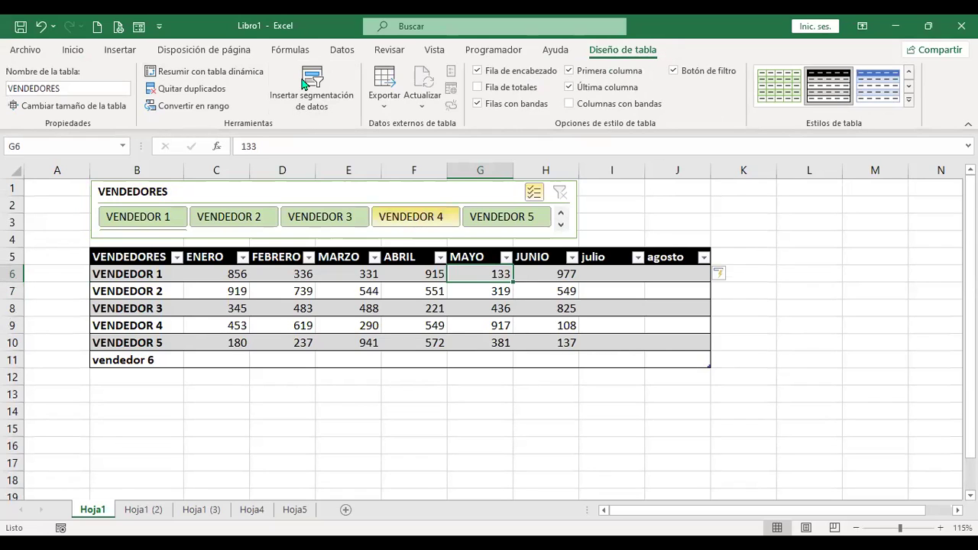
- Summarize VENDEDORES as a PivotTable on a new worksheet with default settings
left_click(215, 73)
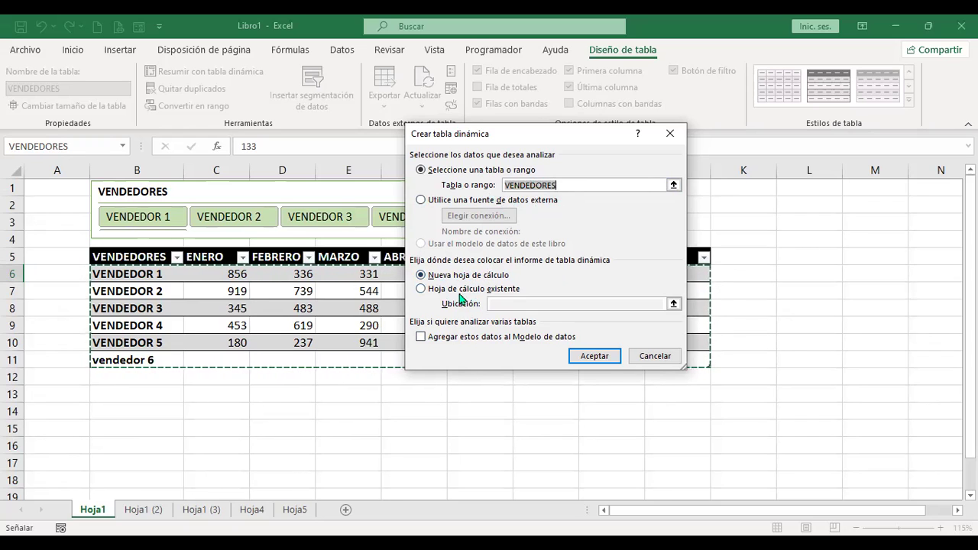
left_click(606, 360)
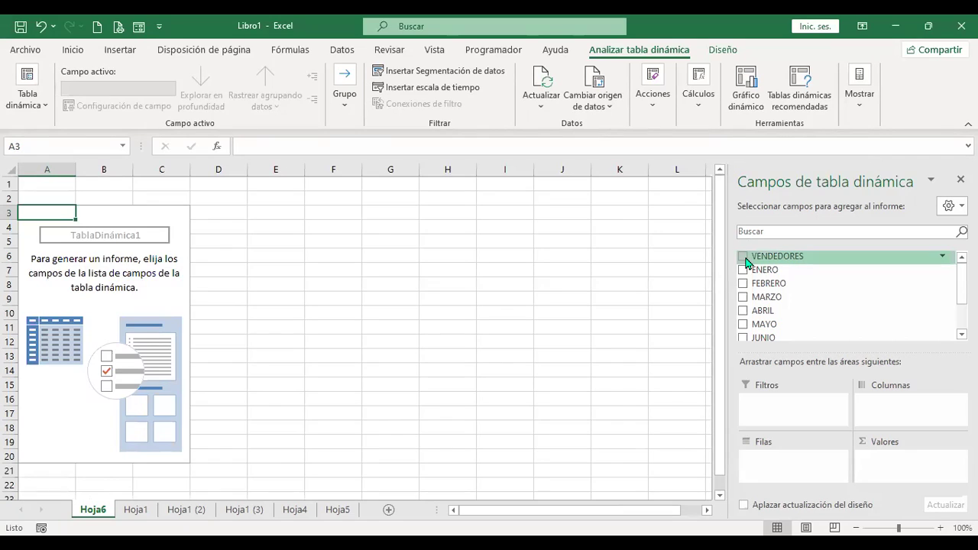
- Add VENDEDORES to the PivotTable, try it as filter, column and value, then settle it in Filas
left_click(743, 257)
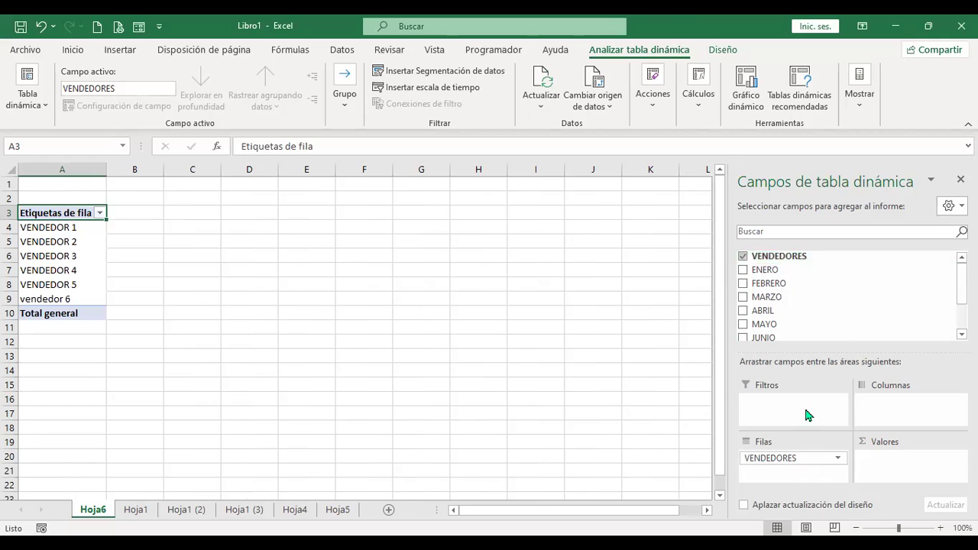
mouse_move(795, 459)
left_mouse_down()
mouse_move(815, 413)
mouse_move(827, 415)
left_mouse_up()
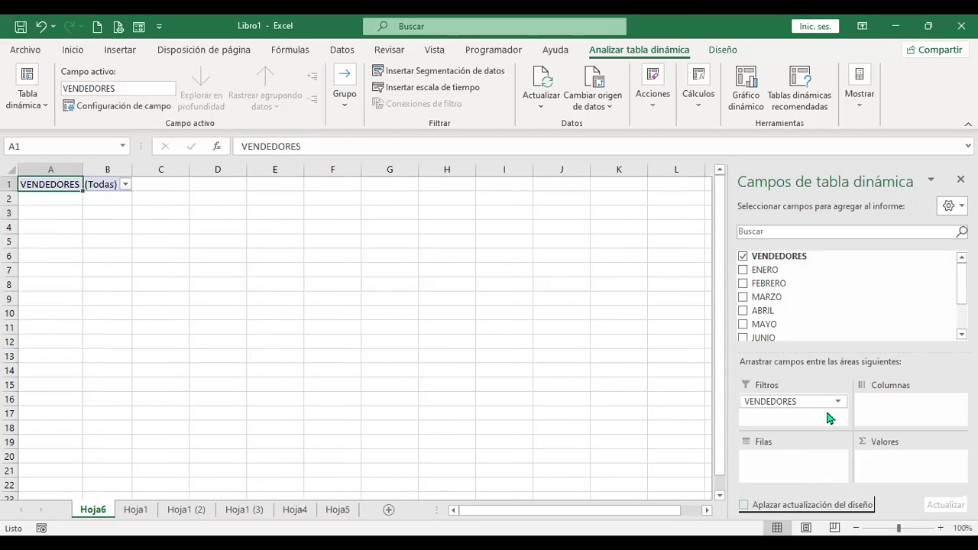
left_click(125, 185)
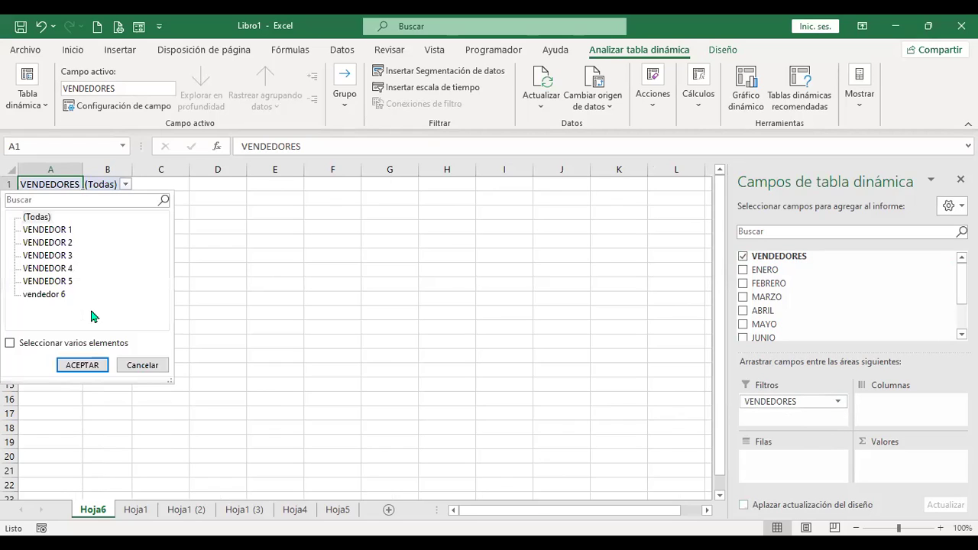
left_click_drag(800, 411, 920, 418)
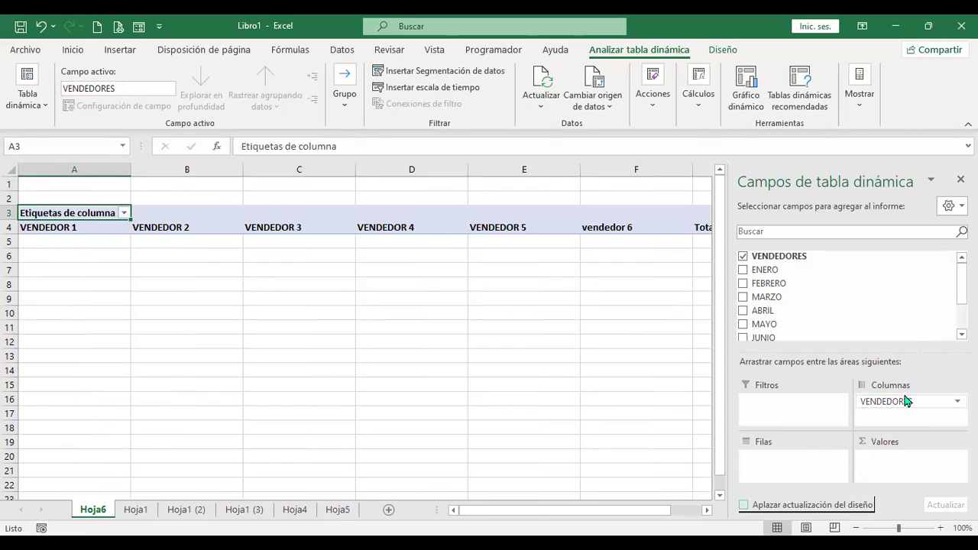
left_click_drag(898, 409, 917, 469)
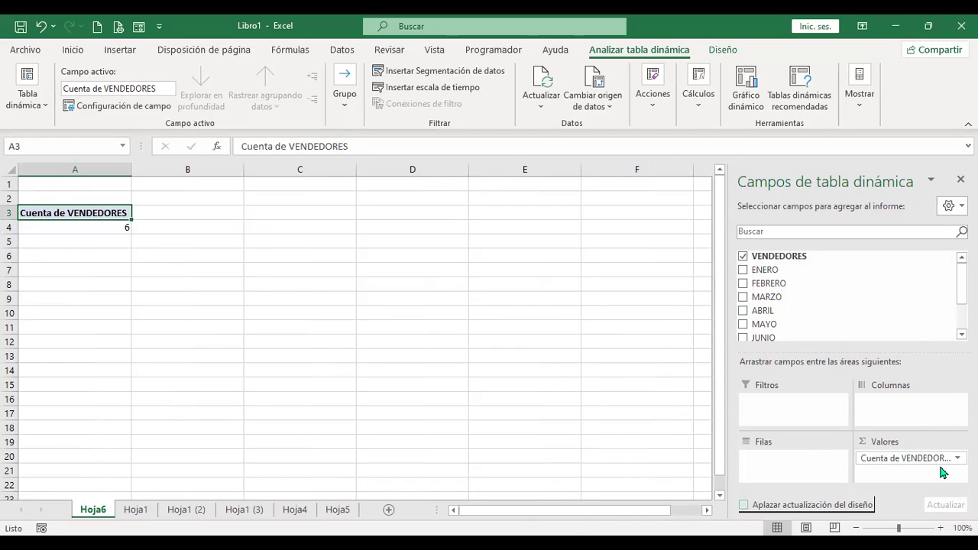
left_click(137, 511)
left_click(92, 511)
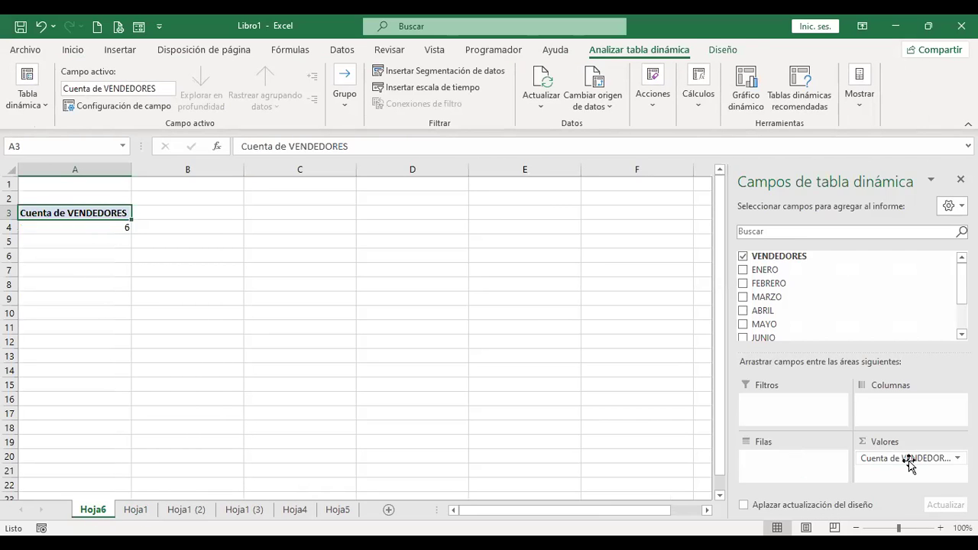
left_click_drag(910, 466, 808, 476)
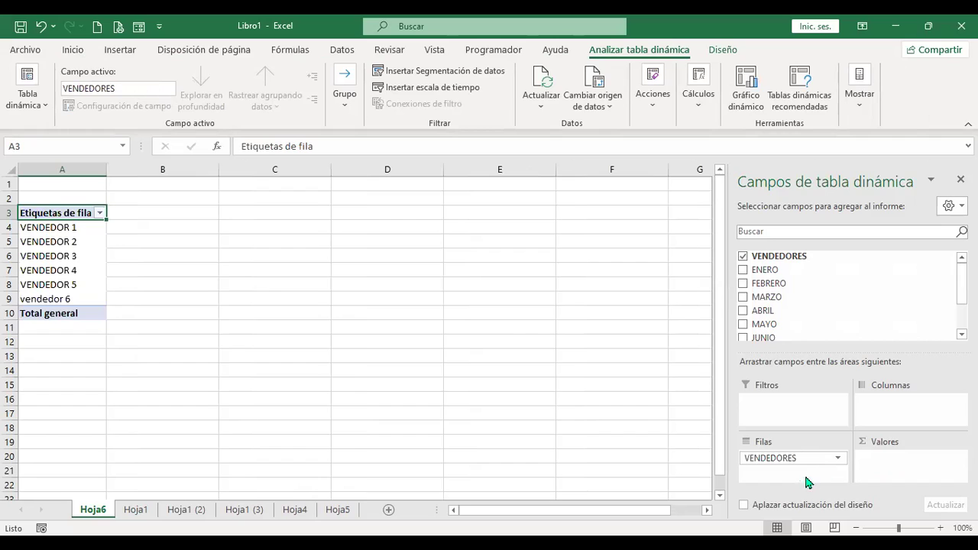
- Add ENERO, FEBRERO and MARZO as summed values per vendor, totalling 2753, 2414 and 2594
left_click(743, 270)
left_click(743, 270)
left_click(743, 271)
left_click(743, 284)
left_click(742, 297)
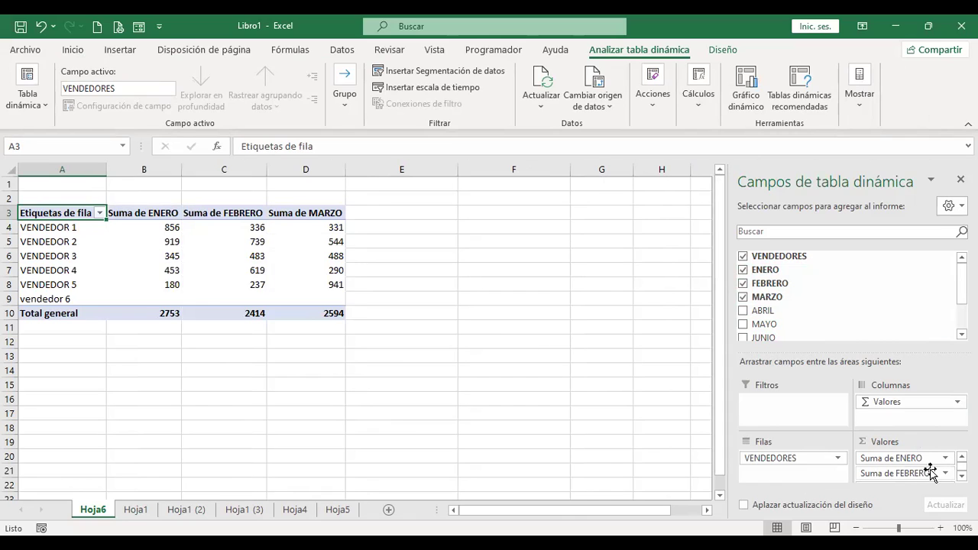
scroll(931, 472, "down", 1)
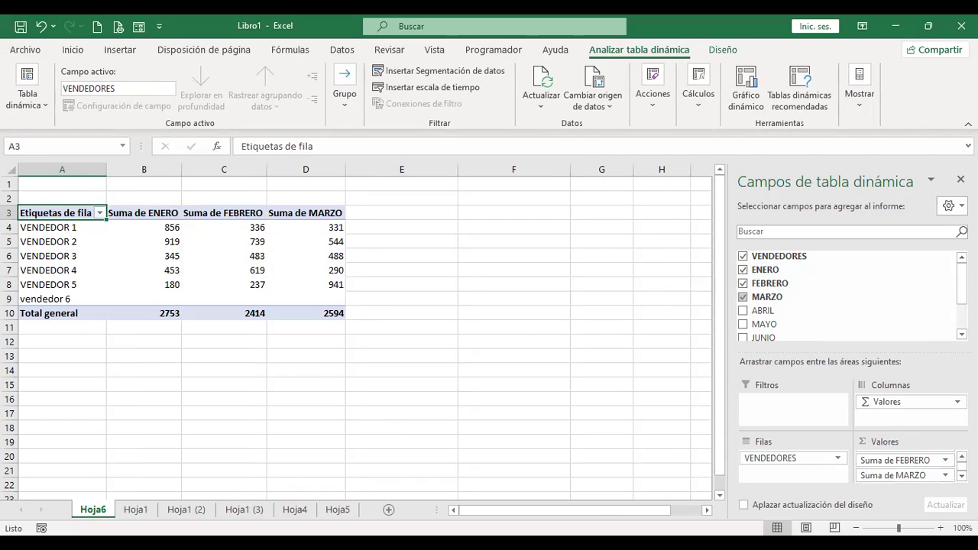
scroll(950, 467, "up", 1)
left_click(945, 459)
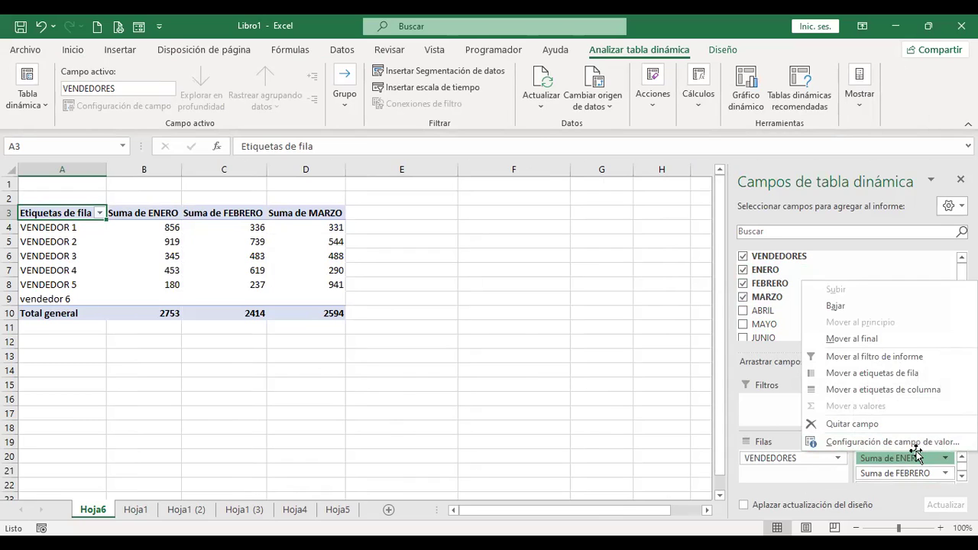
left_click(939, 448)
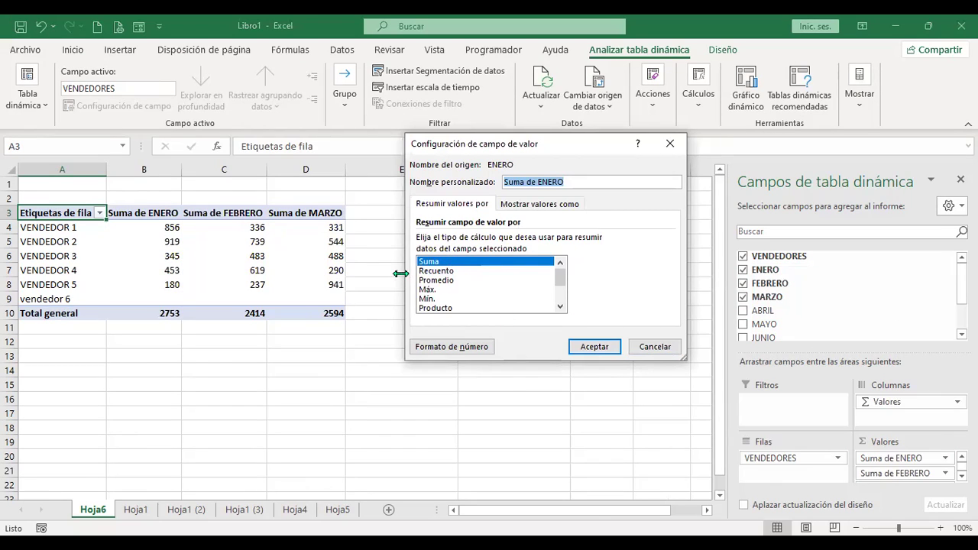
left_click(443, 271)
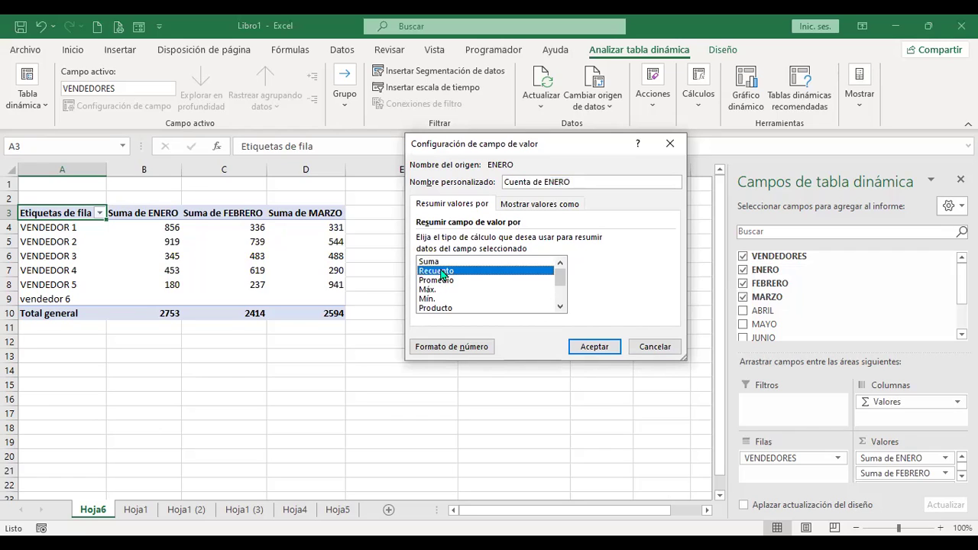
left_click(445, 280)
left_click(432, 291)
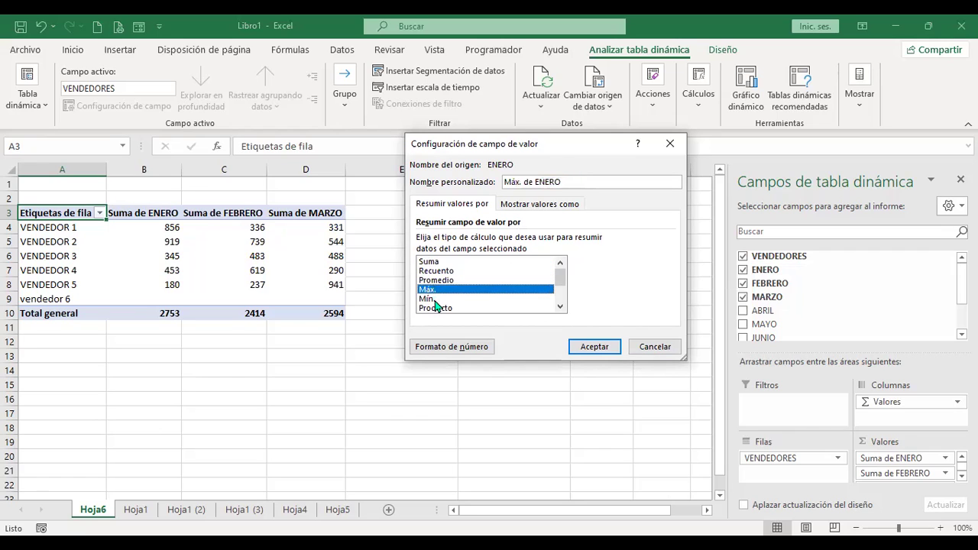
left_click(434, 300)
left_click_drag(561, 277, 557, 321)
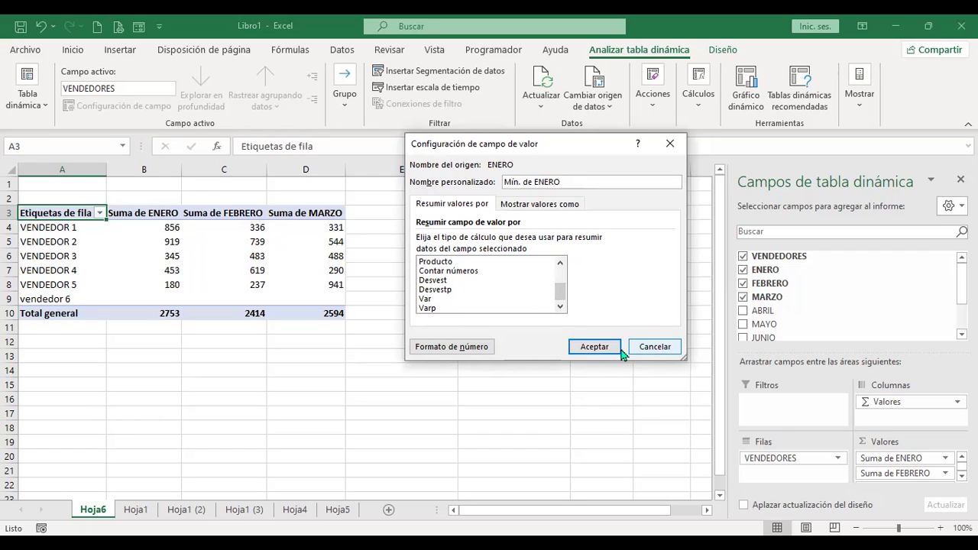
left_click_drag(560, 291, 560, 269)
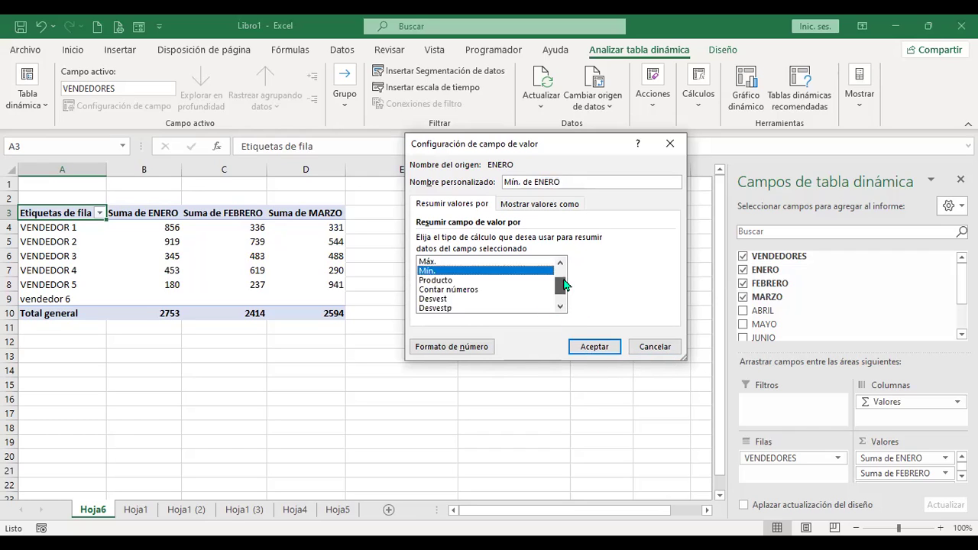
left_click(660, 347)
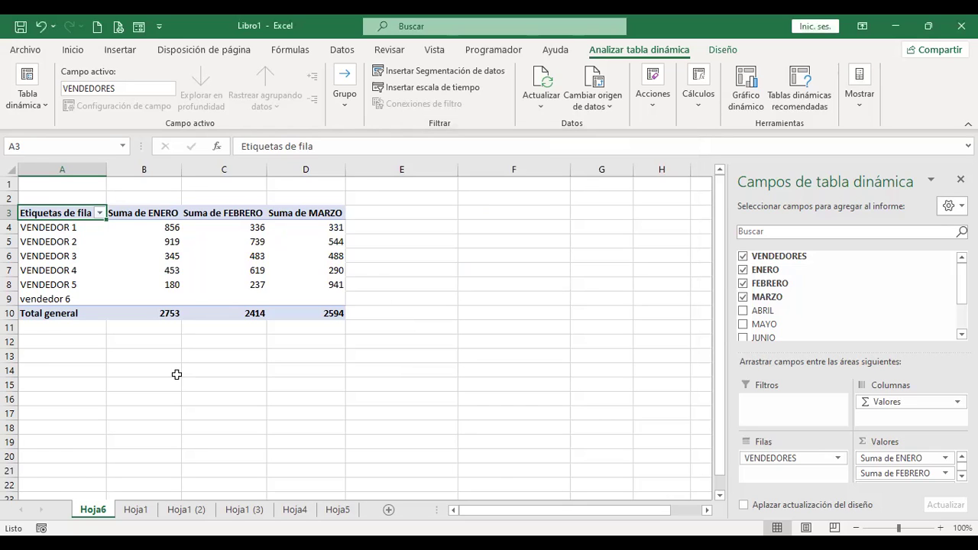
left_click(172, 230)
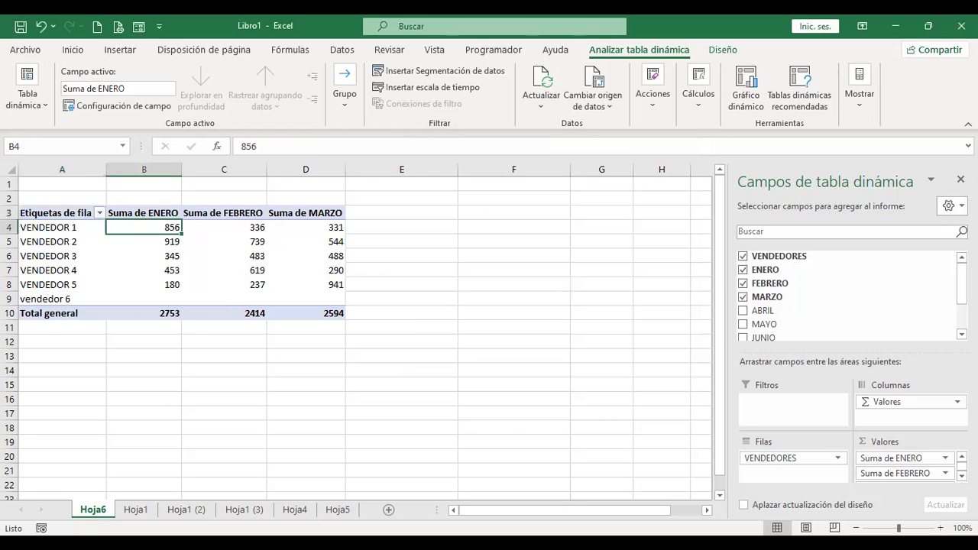
left_click(140, 512)
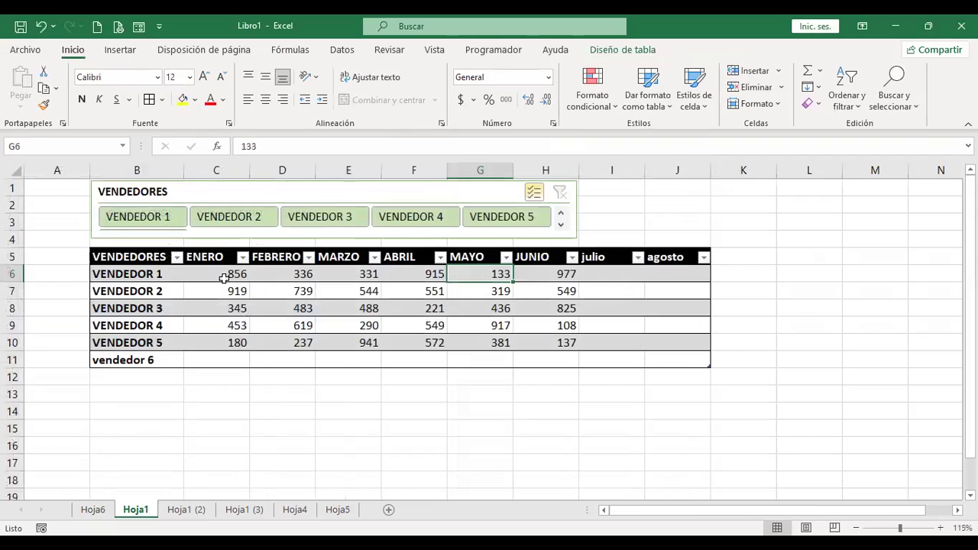
left_click_drag(223, 276, 353, 273)
left_click(93, 510)
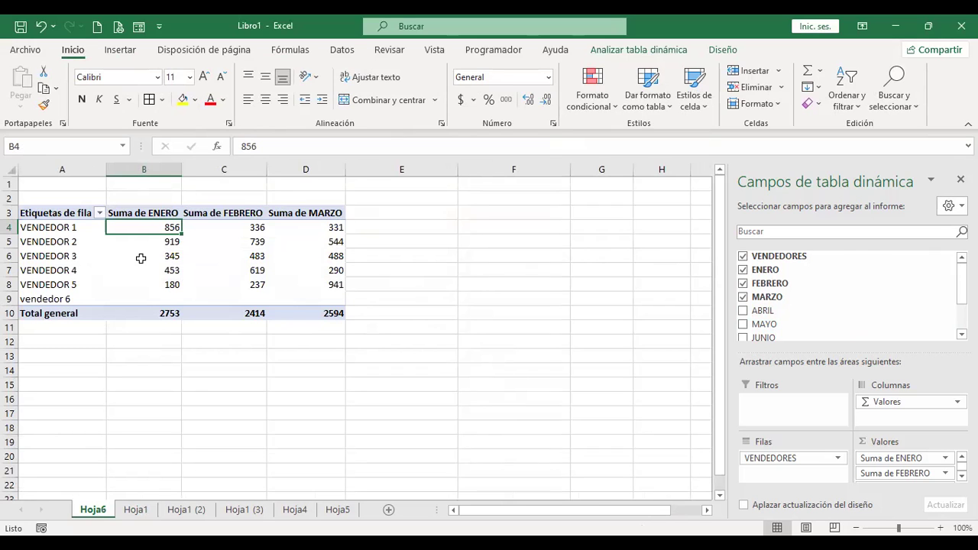
left_click(135, 510)
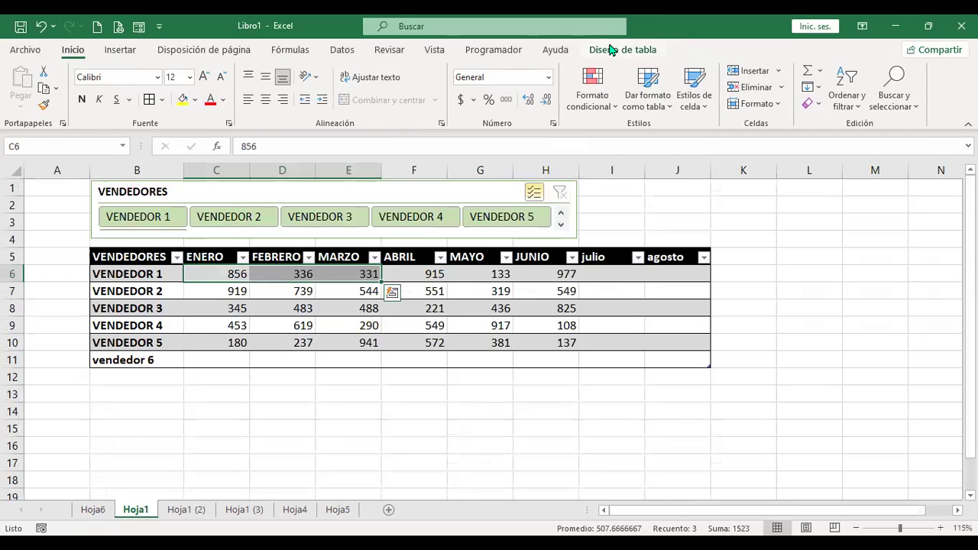
left_click(594, 49)
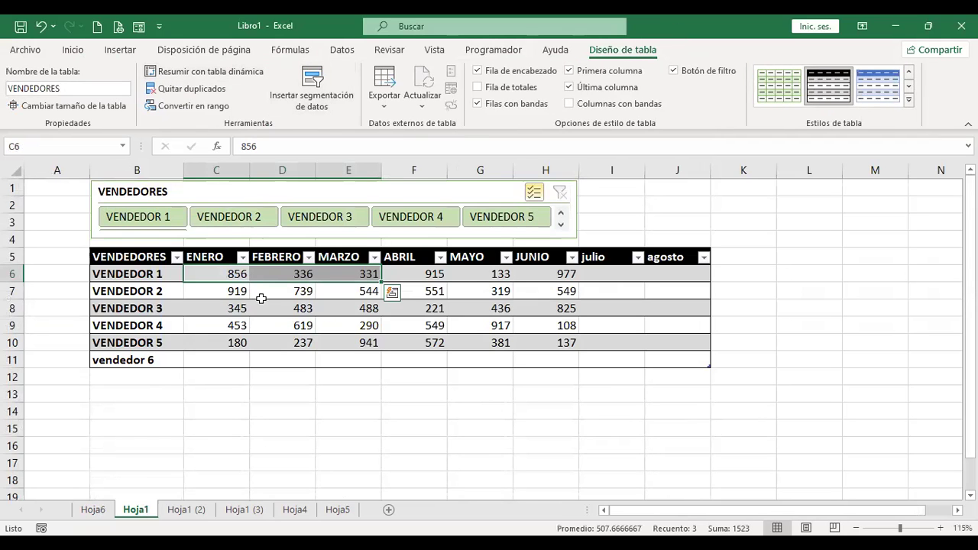
left_click(87, 515)
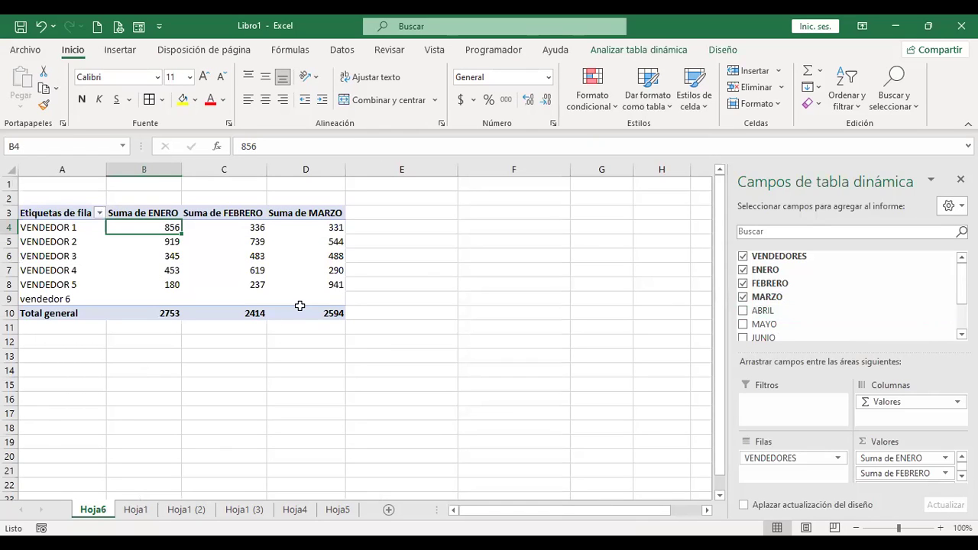
mouse_move(802, 298)
left_mouse_down()
mouse_move(908, 328)
mouse_move(895, 406)
left_mouse_up()
- Open and cancel the Suma de ENERO value field settings, then show Analizar tabla dinámica
left_click(946, 459)
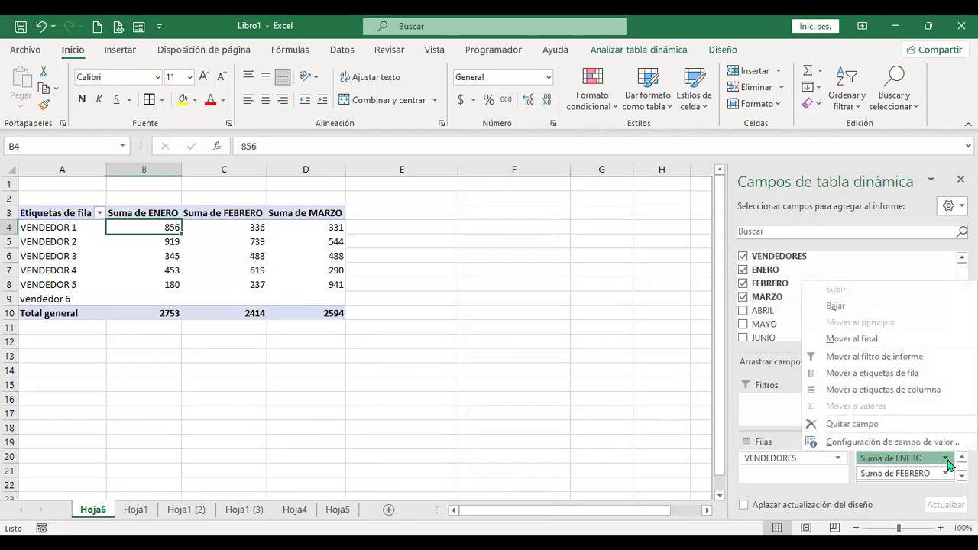
left_click(903, 454)
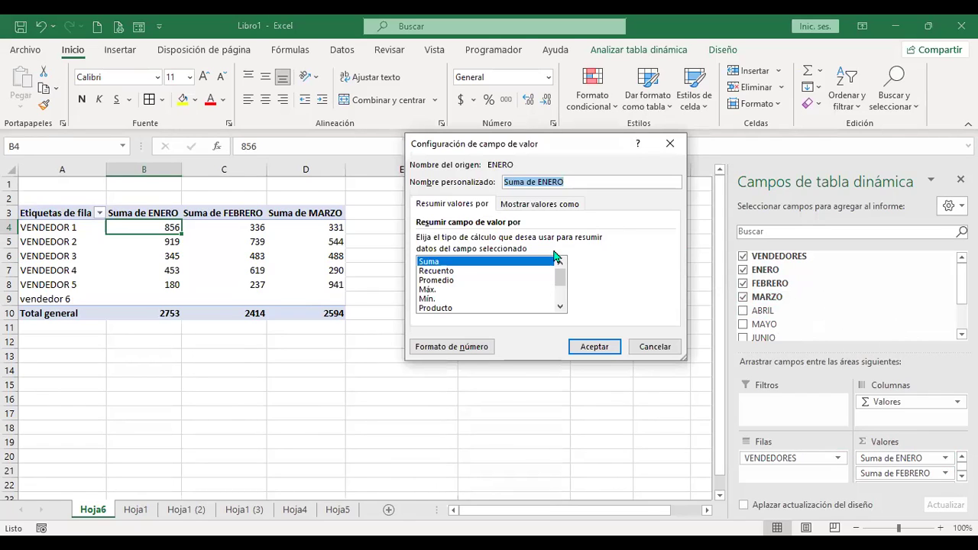
left_click(662, 339)
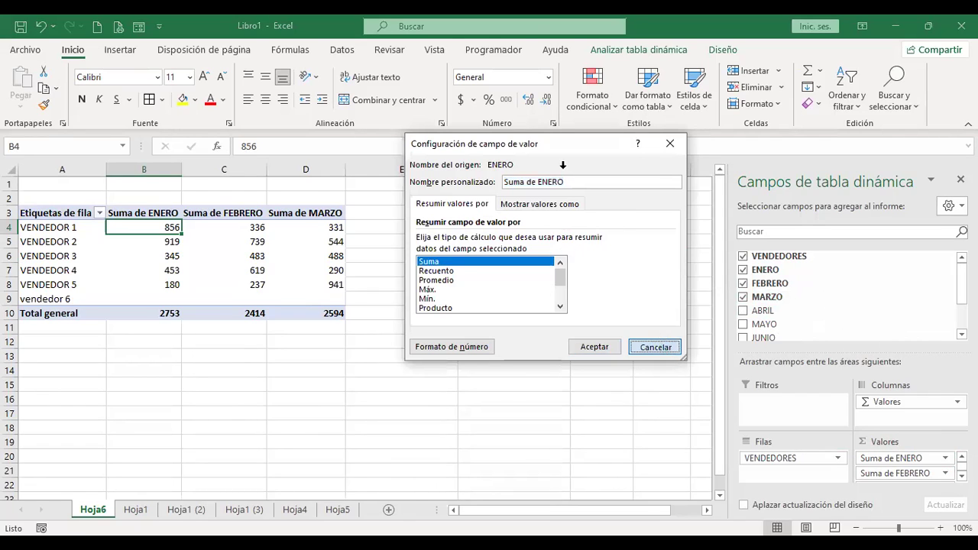
left_click(662, 340)
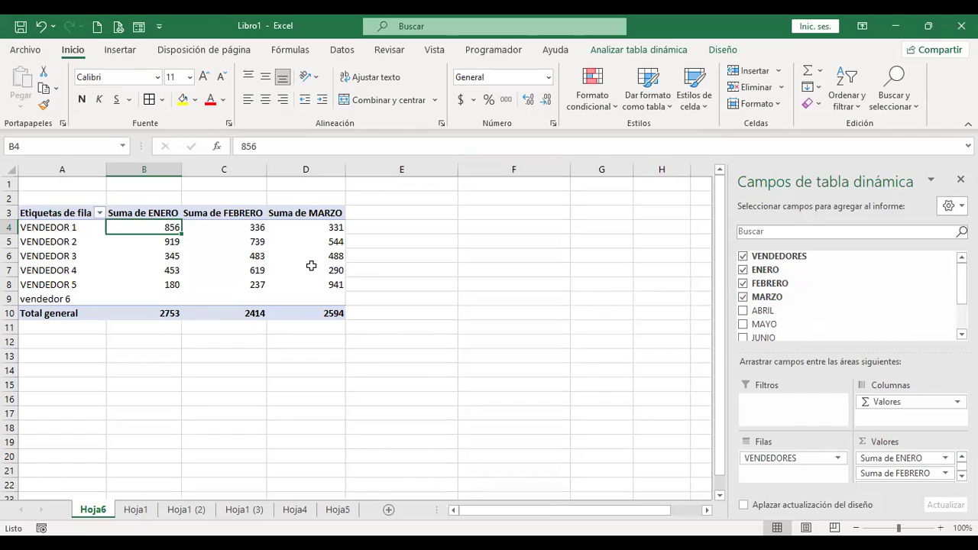
left_click(638, 51)
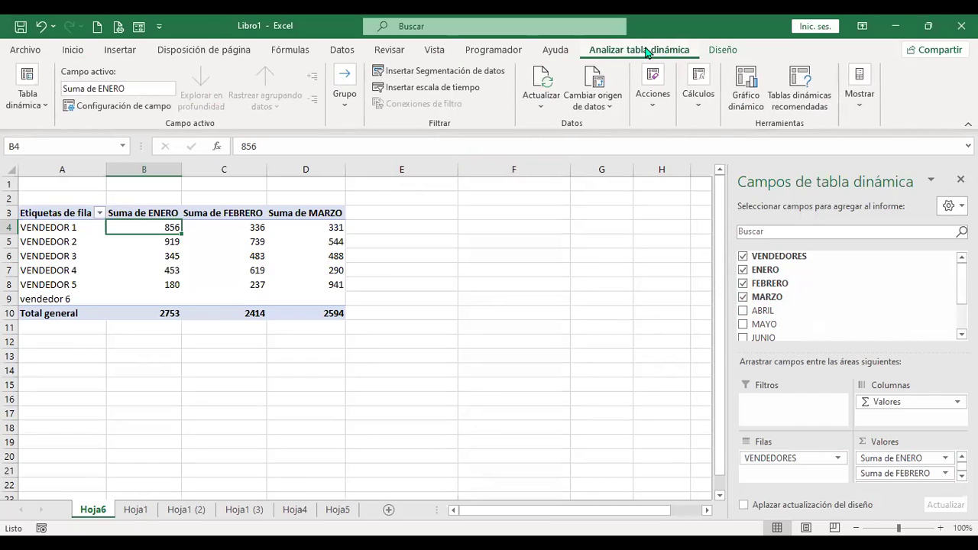
- Open Insertar campo calculado via Cálculos > Campos, elementos y conjuntos > Campo calculado
left_click(652, 96)
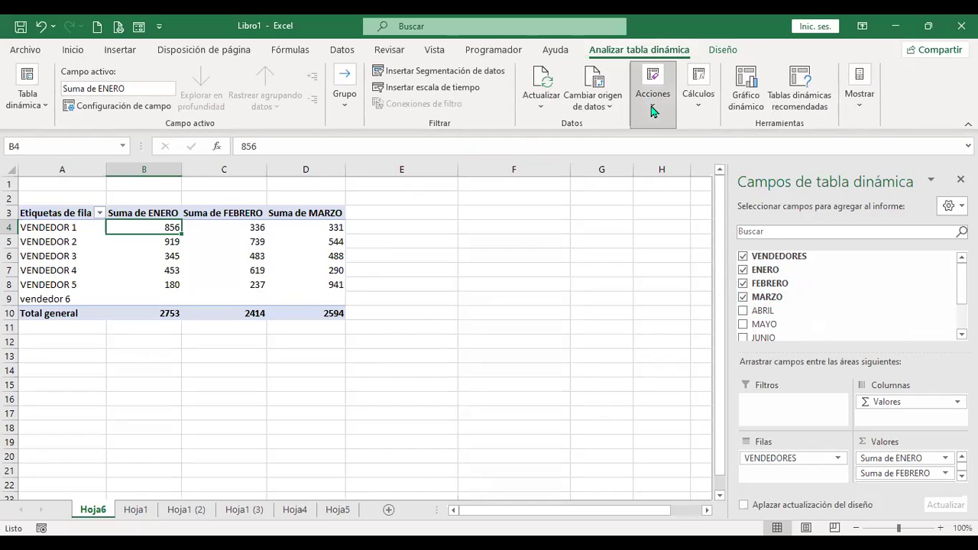
left_click(542, 107)
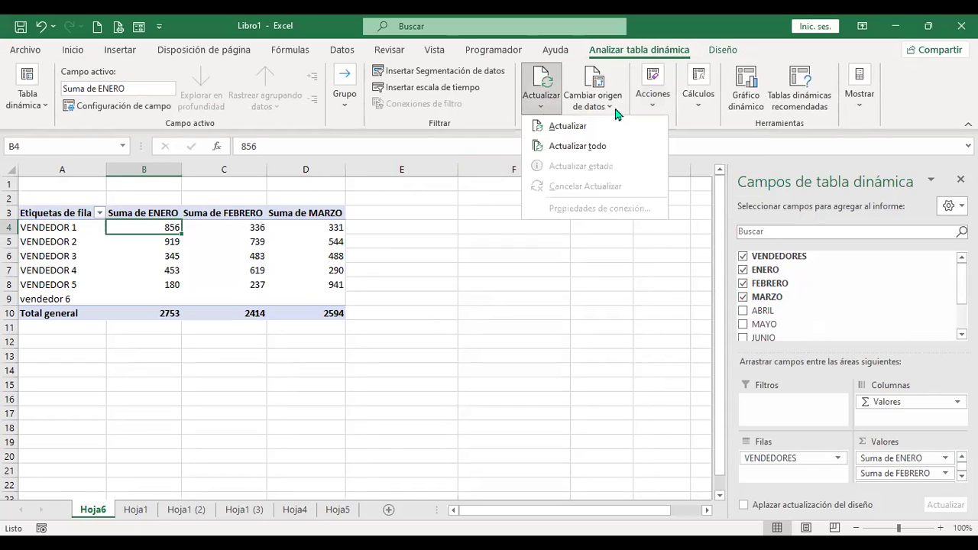
left_click(616, 110)
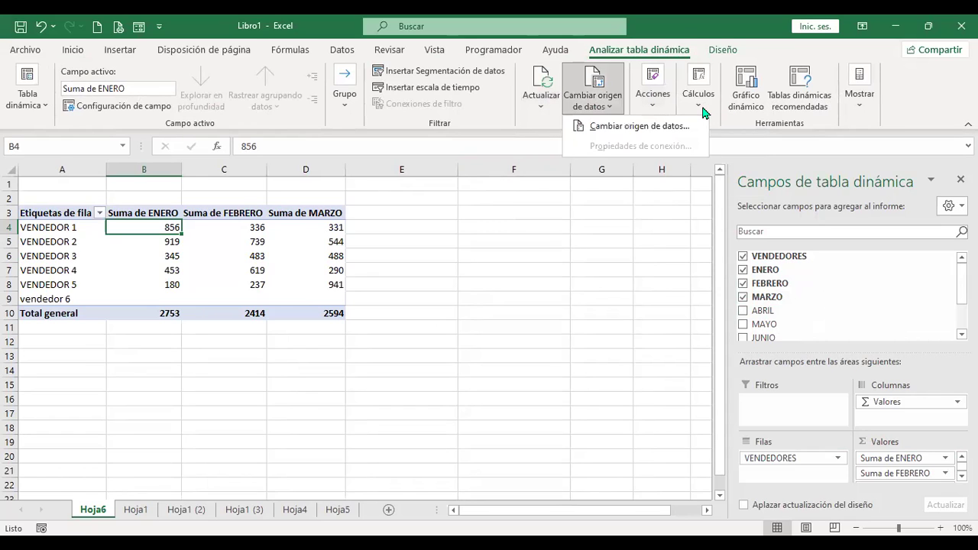
left_click(701, 106)
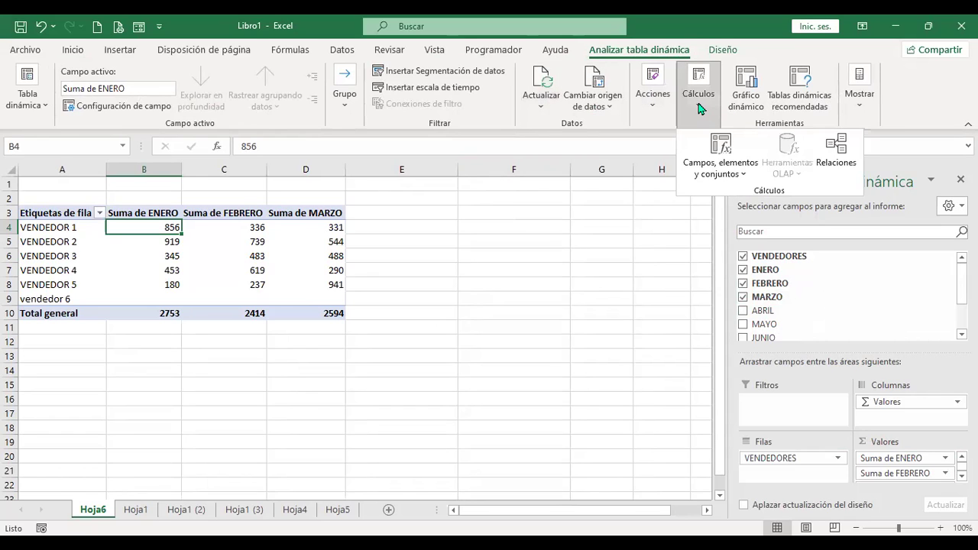
left_click(745, 176)
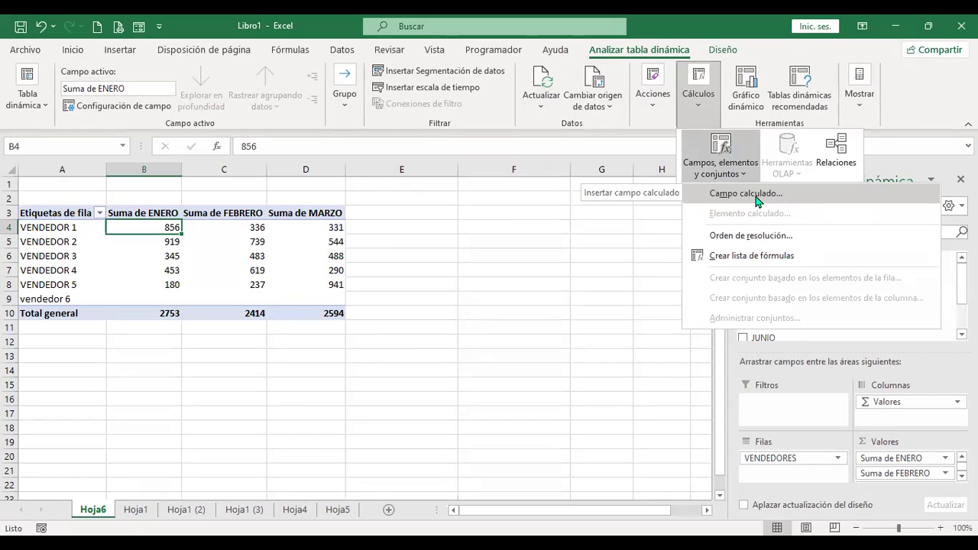
left_click(757, 196)
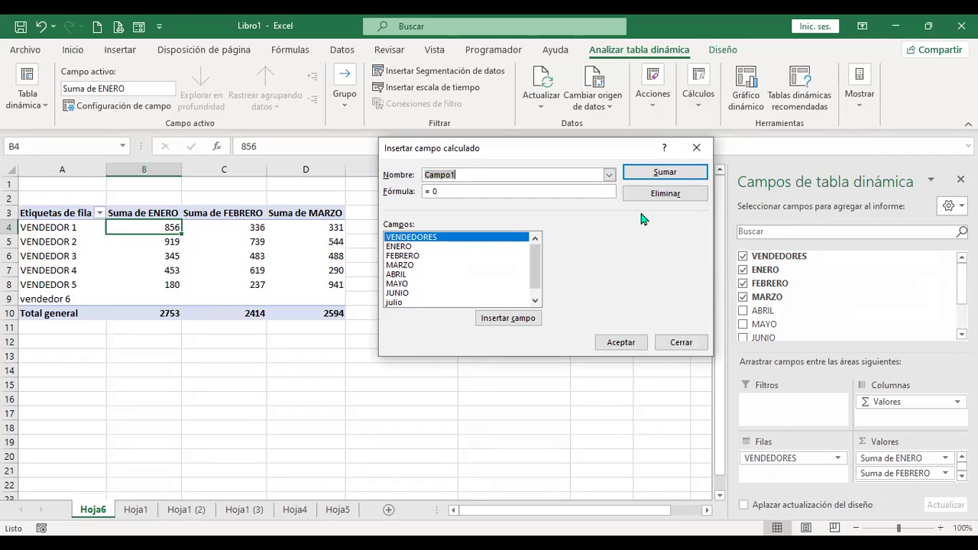
- Create the calculated field SumaTrimestre = ENERO+FEBRERO+MARZO, giving a 7761 total
type("Suma")
type("Trimestre")
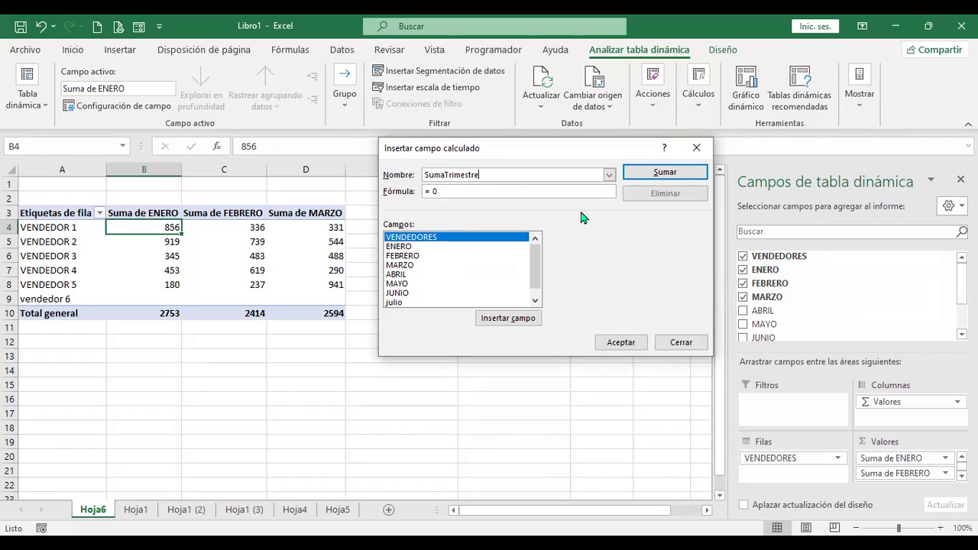
key("BackSpace")
left_click(406, 248)
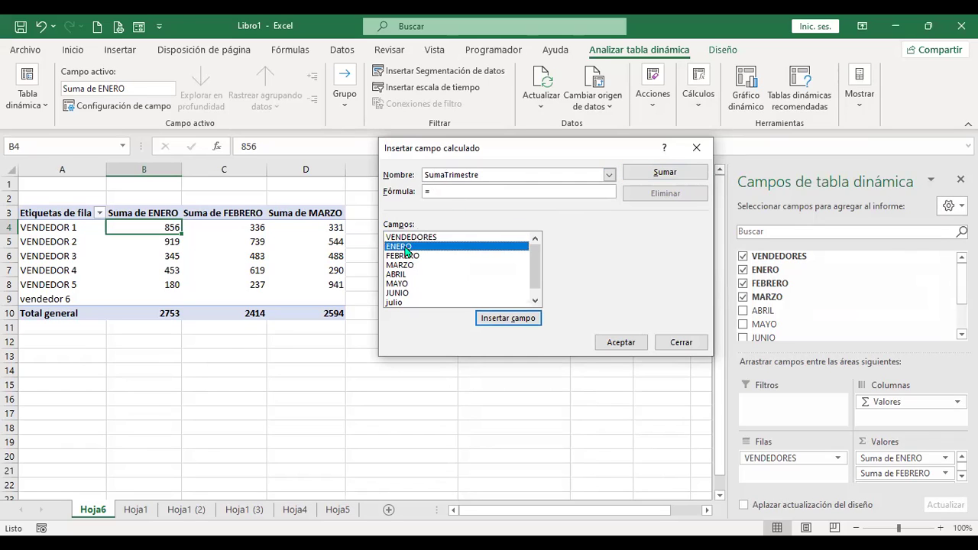
left_click(497, 318)
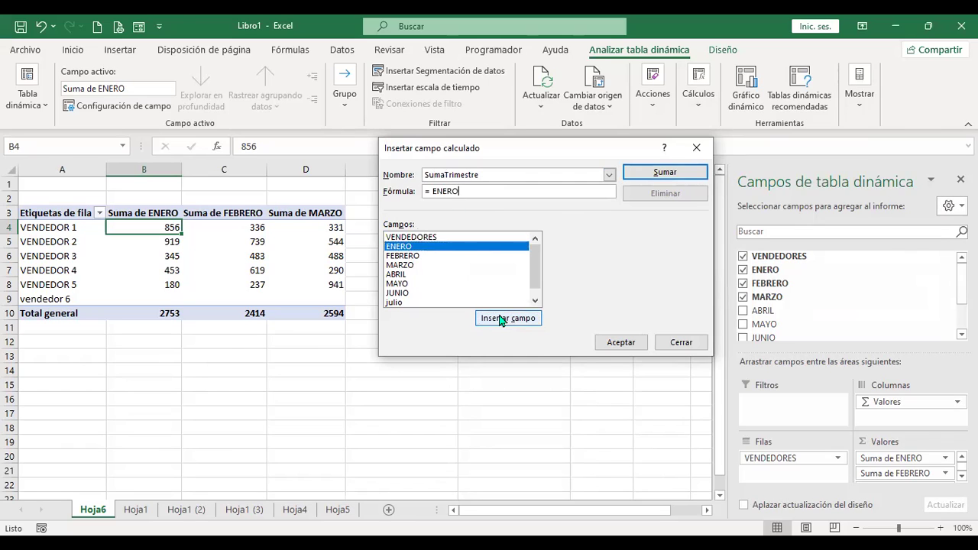
type("+")
double_click(413, 256)
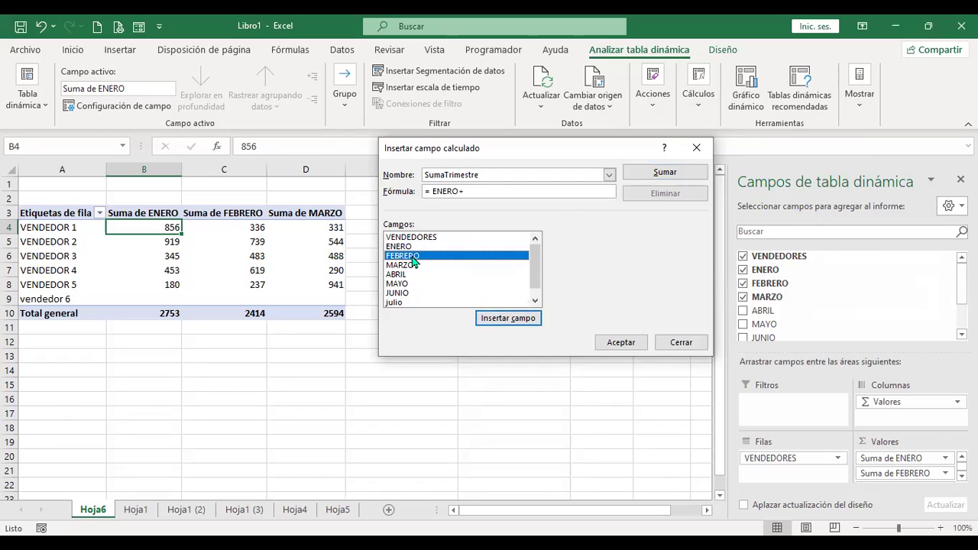
type(" FEBRERO+")
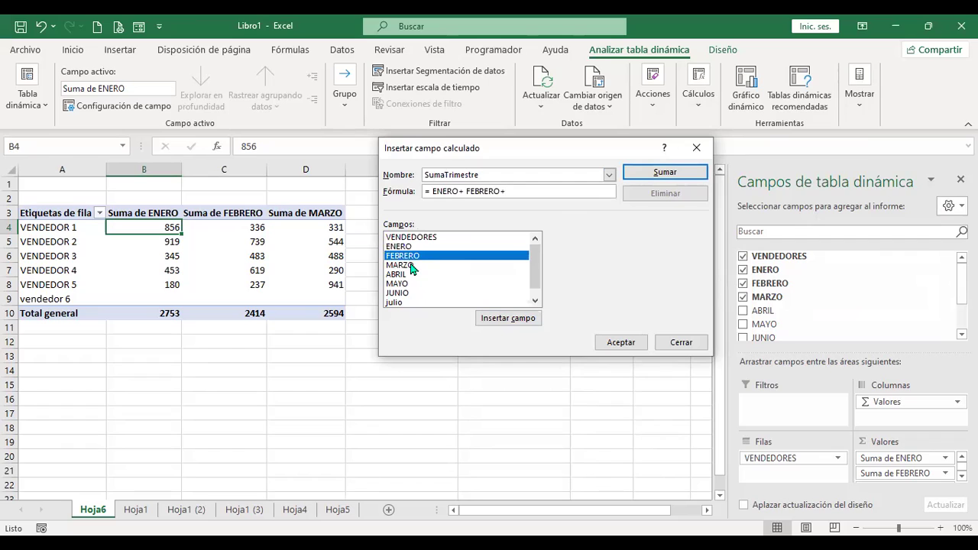
double_click(412, 266)
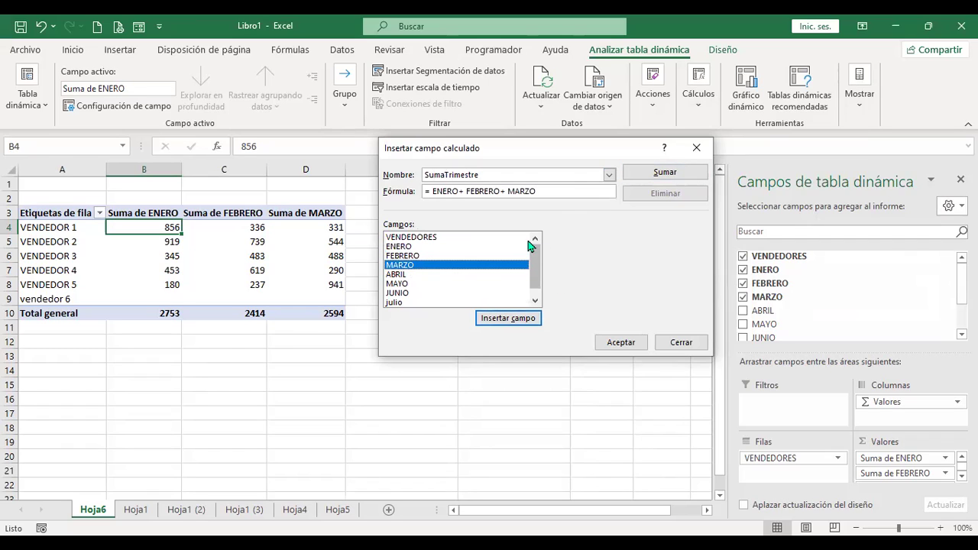
left_click(633, 344)
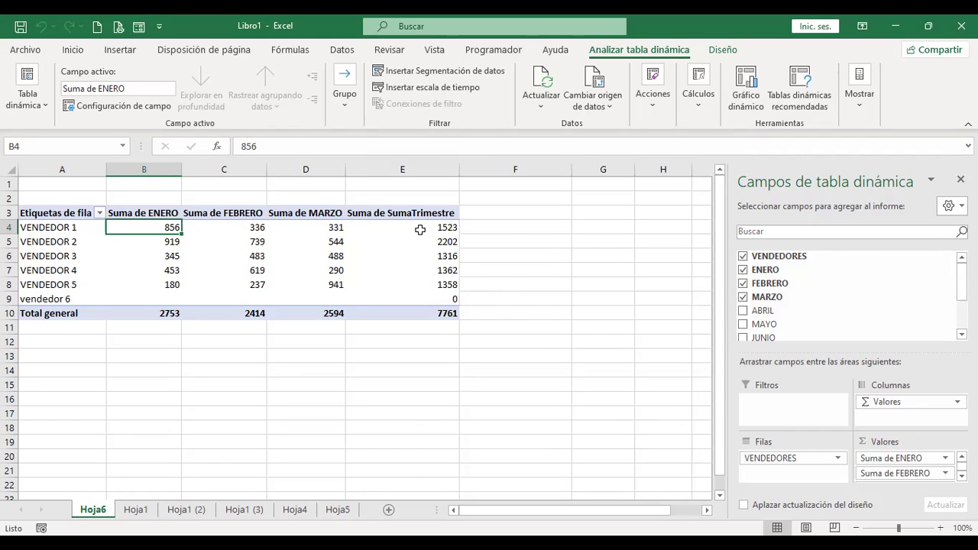
- Rename the calculated column header in E3 to 'Suma de Trimestre'
left_click(443, 227)
key("Up")
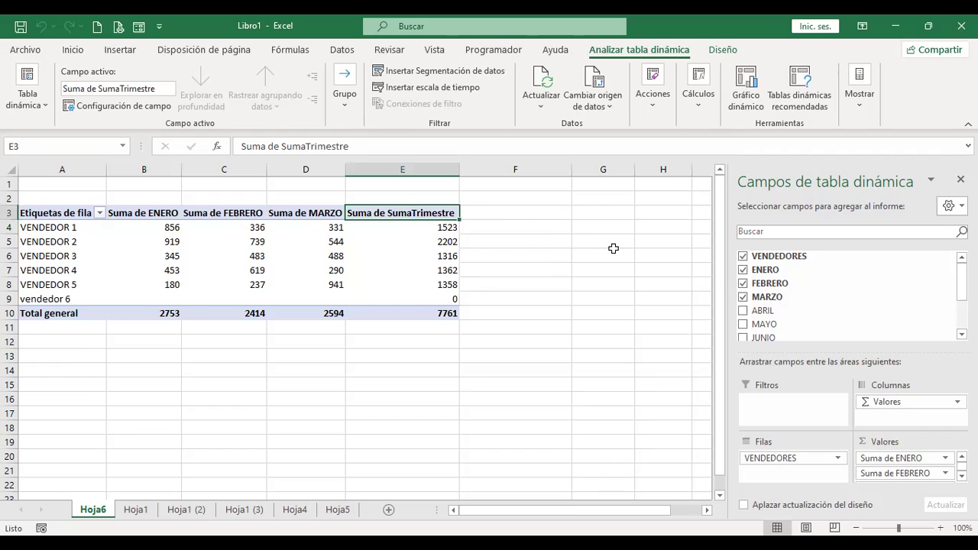
type("Suma de Triu")
key("BackSpace")
type("mestre")
key("Return")
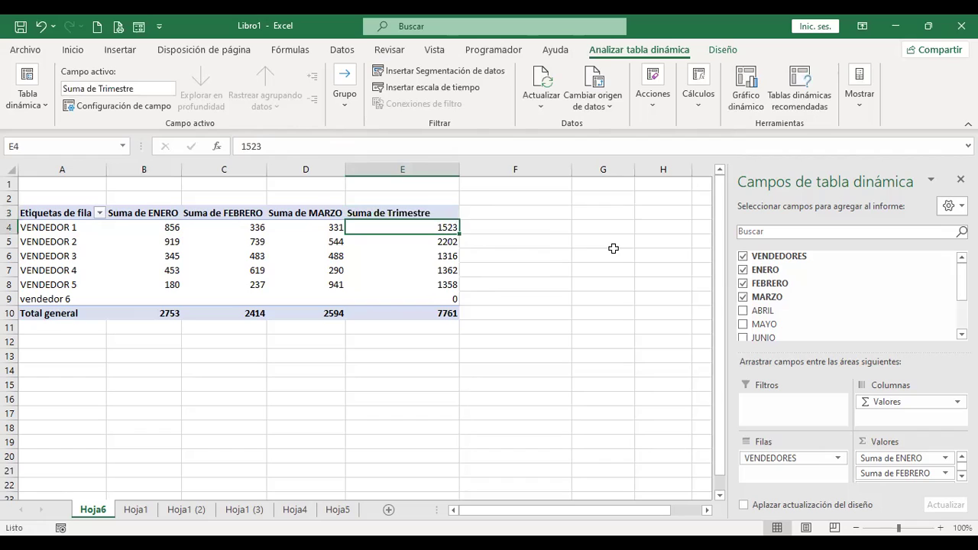
- Try renaming the Suma de MARZO header to 'Marzo', then cancel after the name-exists error
left_click(325, 210)
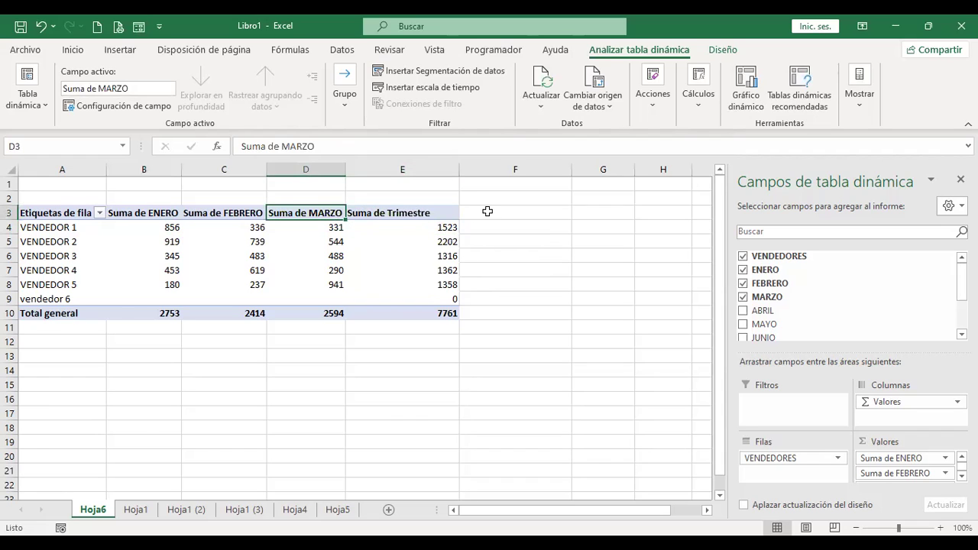
type("Marzo")
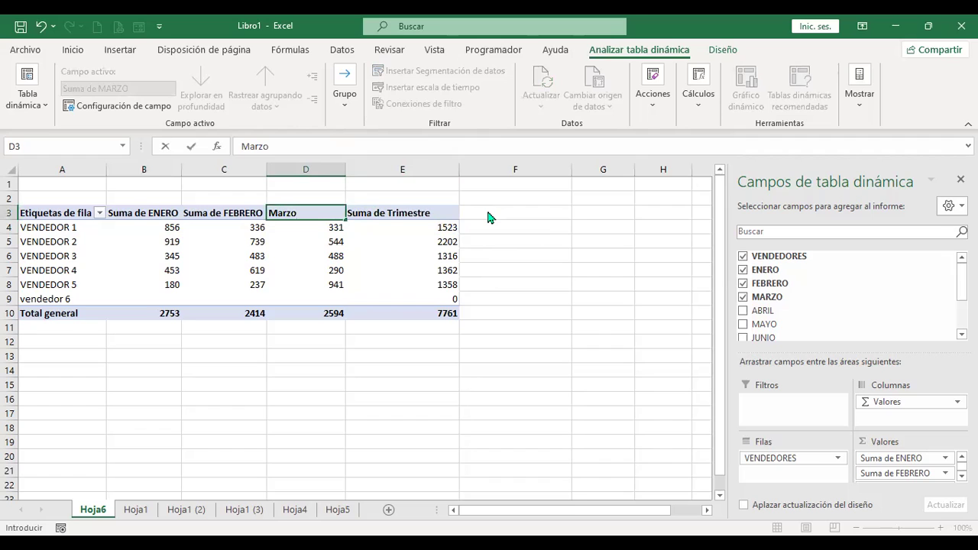
key("Return")
key("Return")
key("Escape")
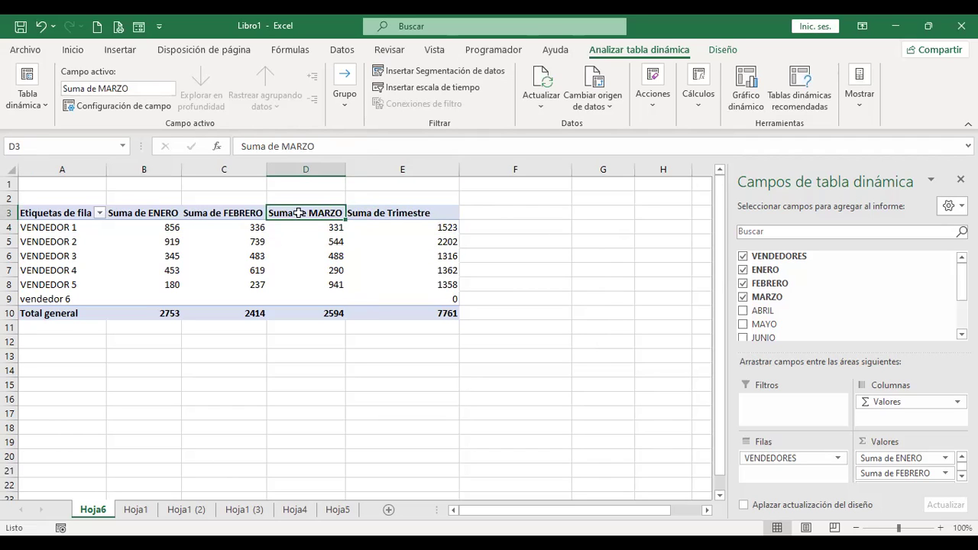
left_click(945, 459)
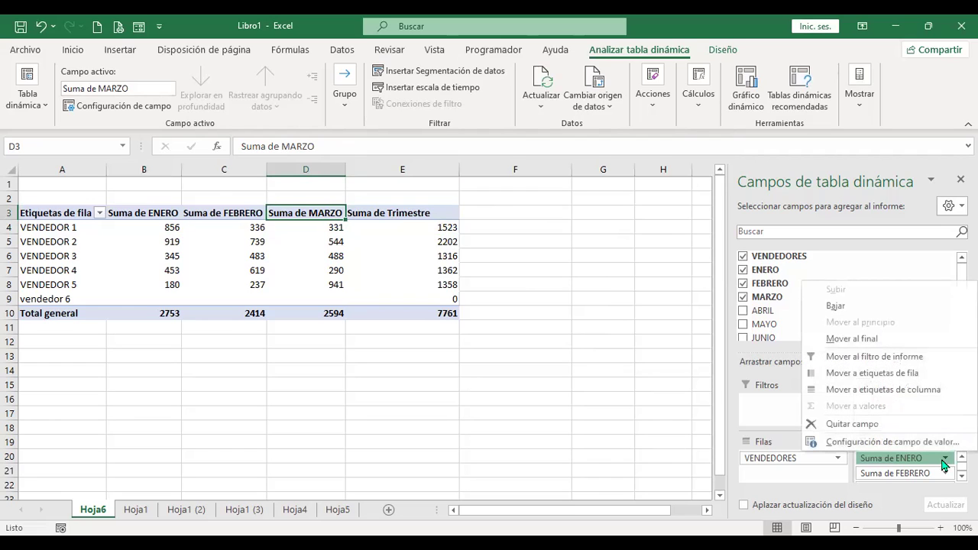
left_click(945, 450)
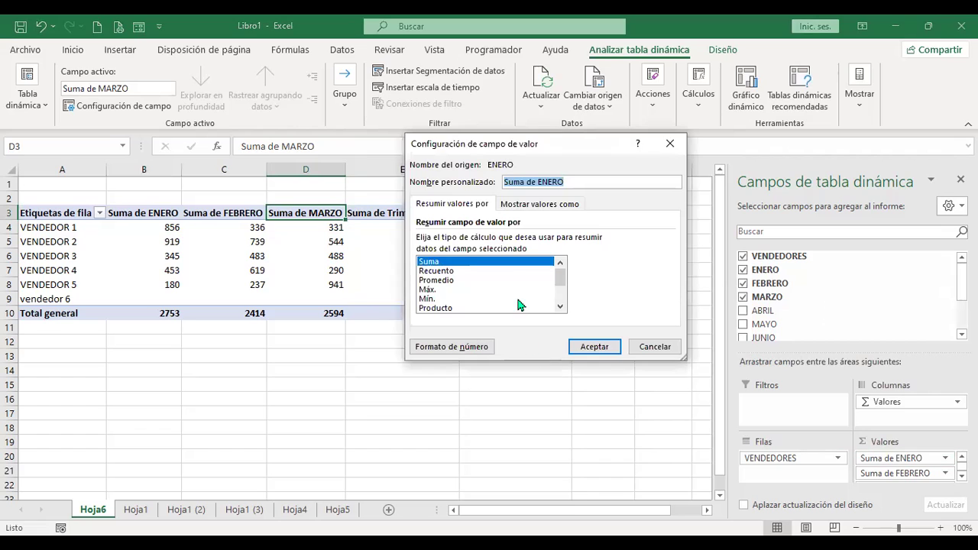
scroll(561, 283, "down", 1)
scroll(561, 290, "down", 1)
left_click(654, 347)
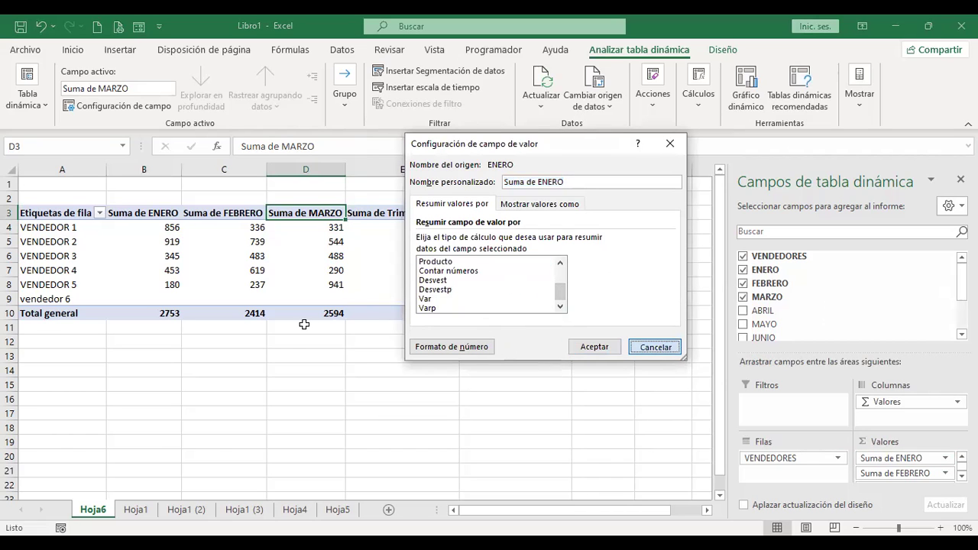
key("Escape")
left_click(60, 241)
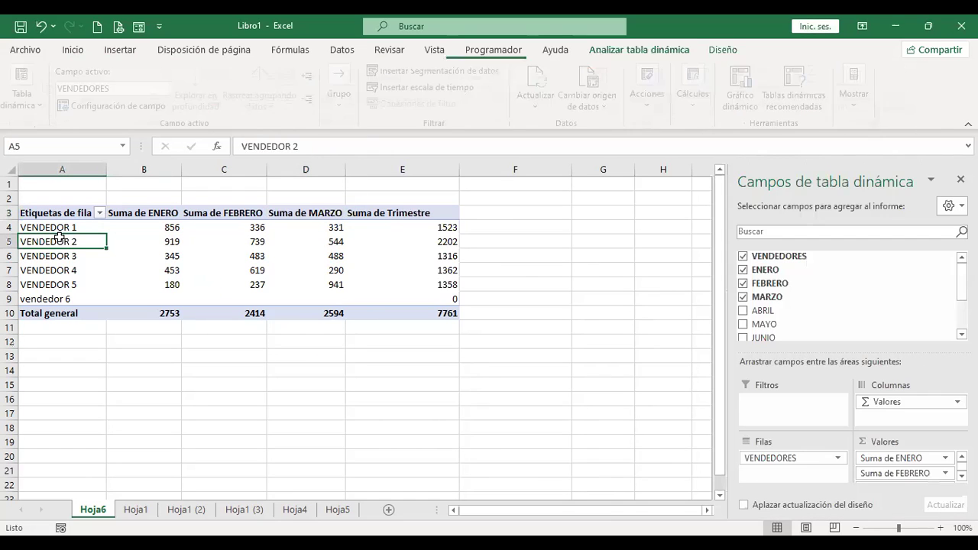
left_click(139, 512)
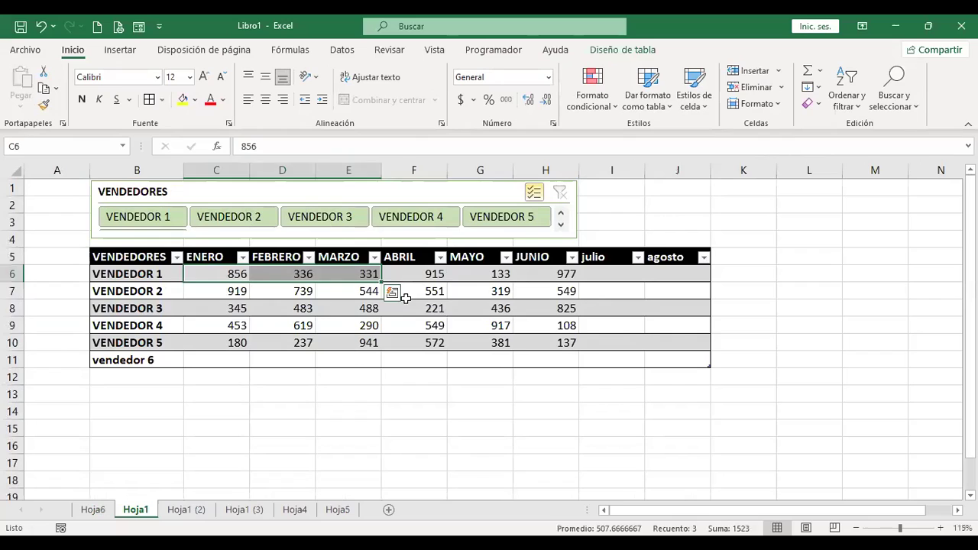
left_click(428, 310)
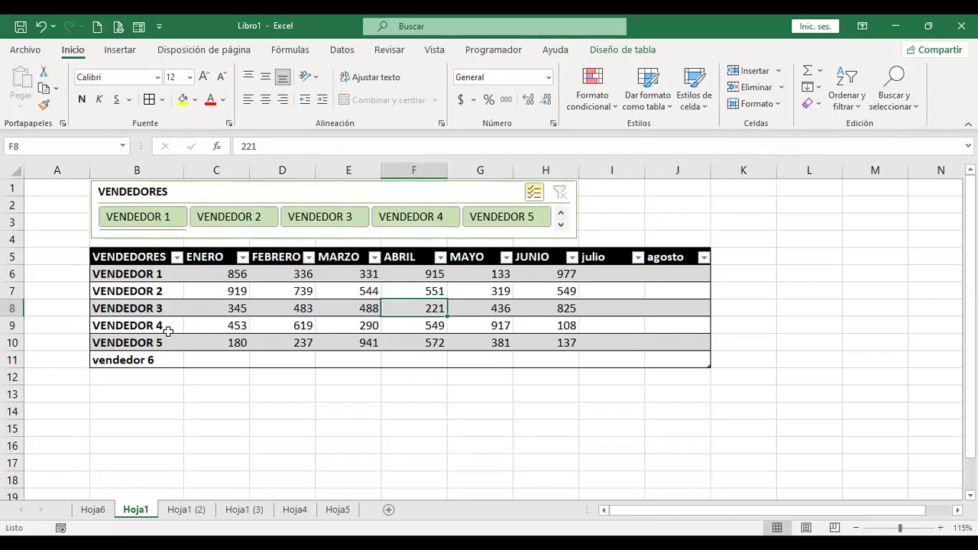
left_click(141, 220)
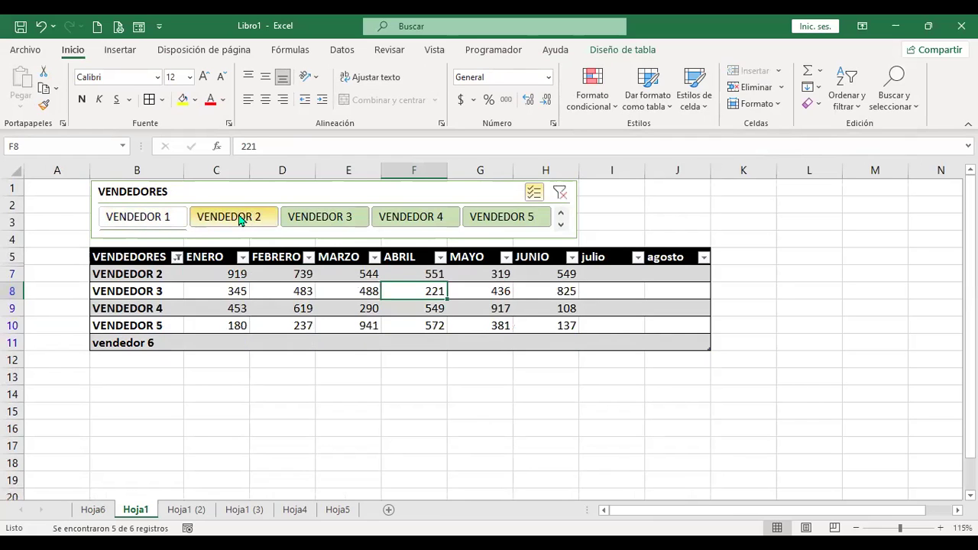
left_click(237, 217)
left_click(321, 217)
left_click(410, 217)
left_click(501, 217)
left_click(411, 218)
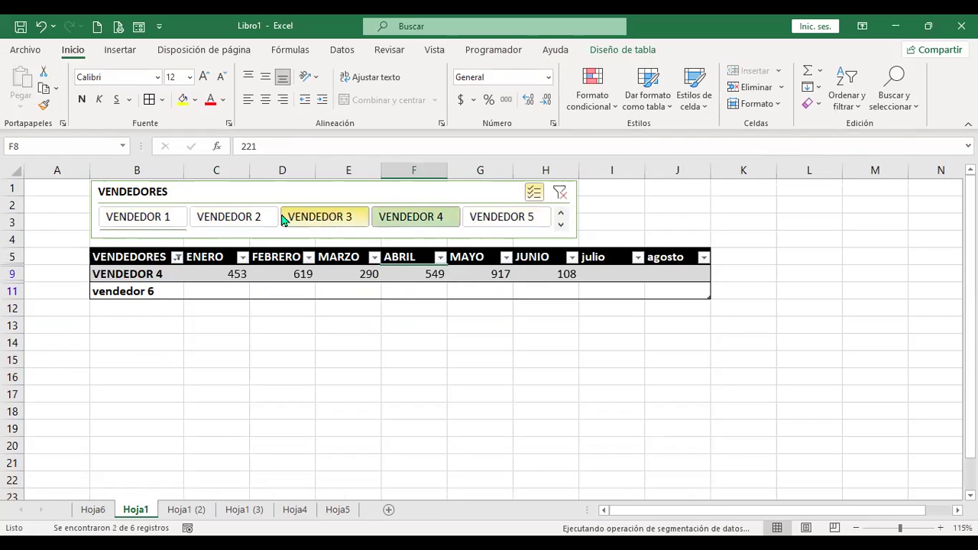
left_click(230, 219)
- Insert a VENDEDORES slicer for the Hoja6 PivotTable and place it beside the table
left_click(93, 511)
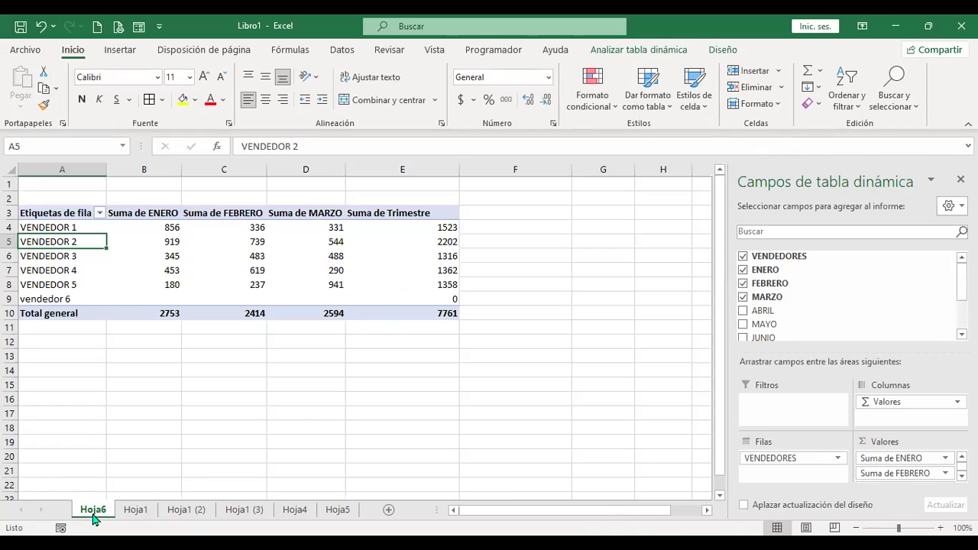
left_click(634, 49)
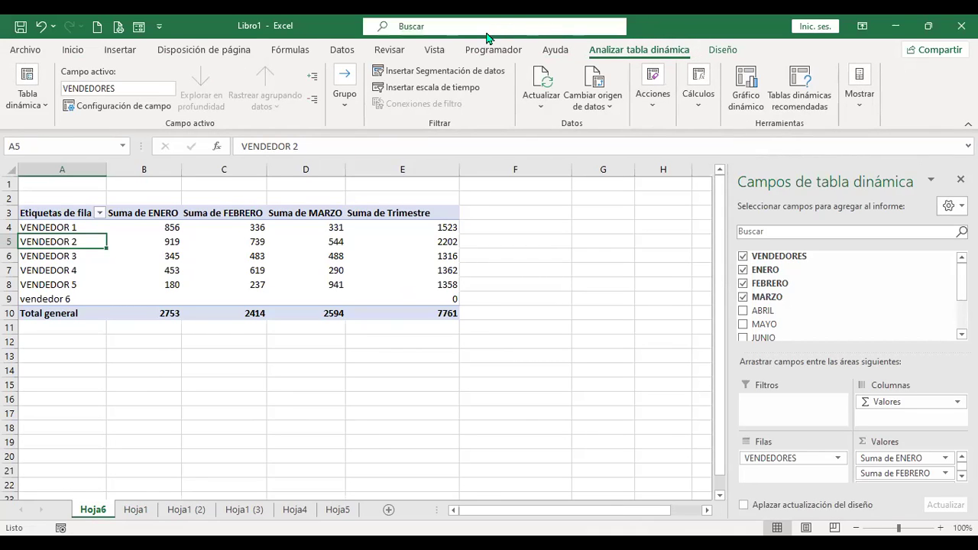
left_click(441, 75)
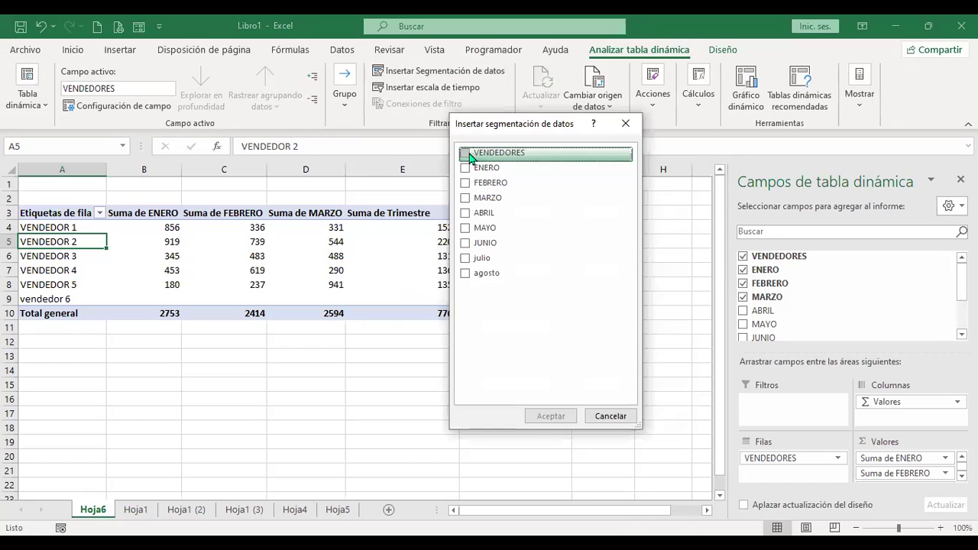
left_click(466, 154)
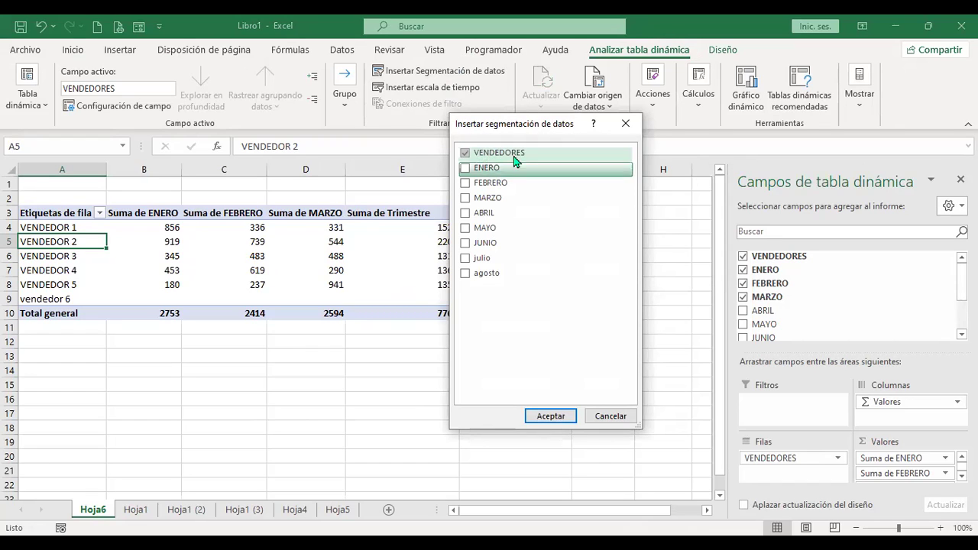
left_click(551, 416)
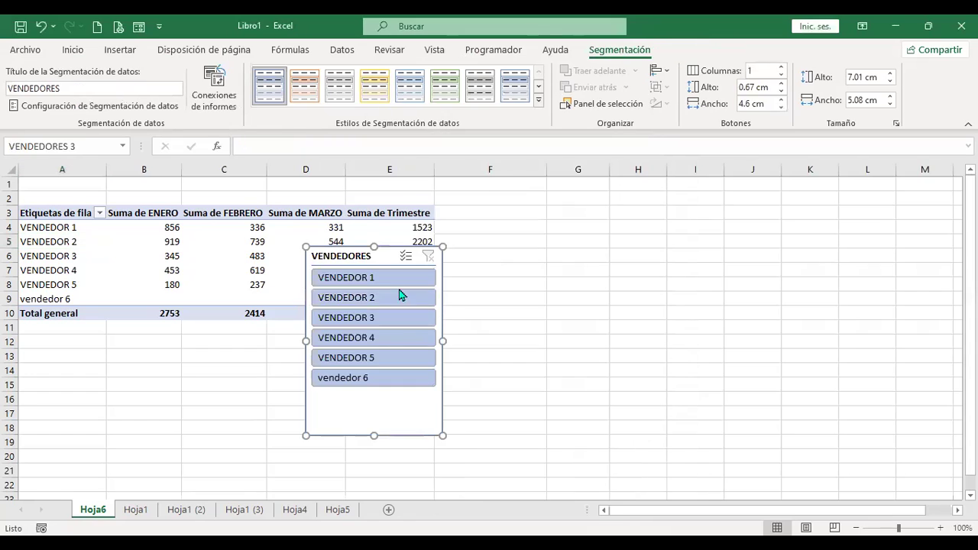
left_click_drag(339, 255, 481, 210)
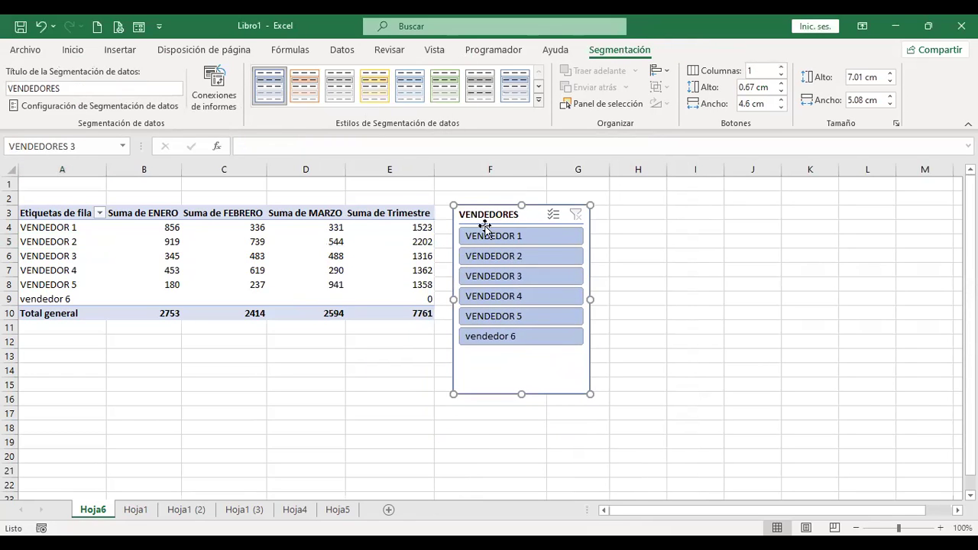
- Filter the pivot to each vendor alone, VENDEDOR 1 through 6 and back to 1
left_click(479, 236)
left_click(494, 257)
left_click(494, 276)
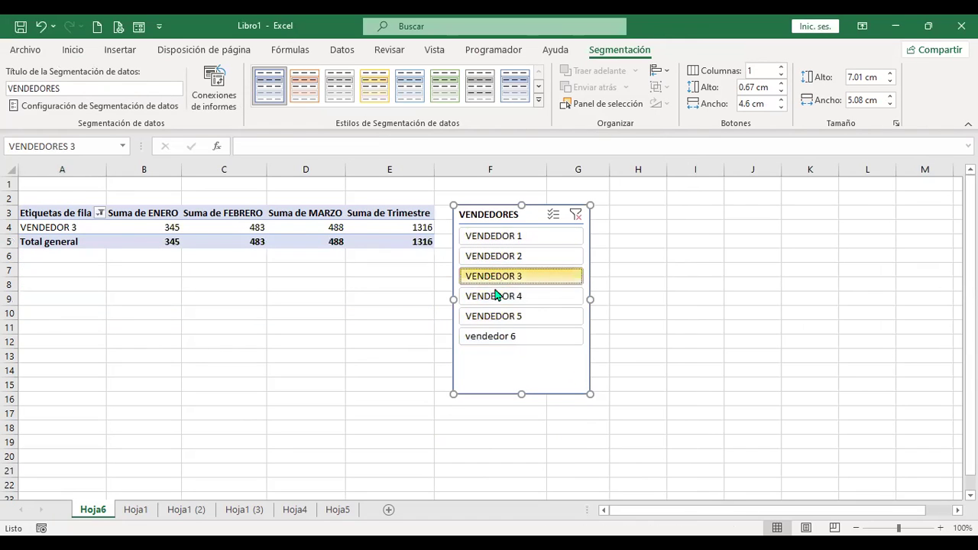
left_click(497, 296)
left_click(501, 315)
left_click(496, 336)
left_click(497, 315)
left_click(497, 296)
left_click(497, 276)
left_click(497, 256)
left_click(493, 236)
- Multi-select VENDEDOR 3 and 5 too, then clear the slicer filter to show all vendors
left_click(553, 215)
left_click(513, 276)
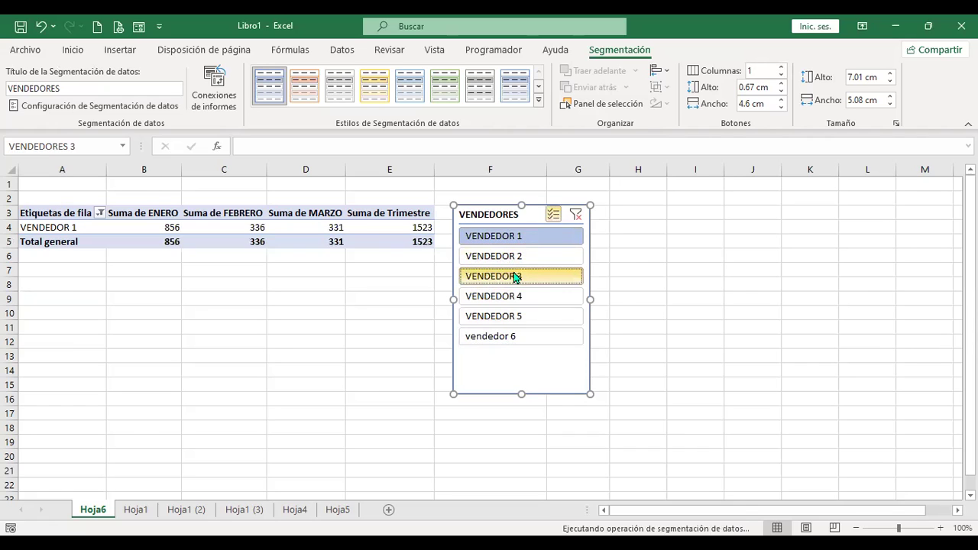
left_click(526, 316)
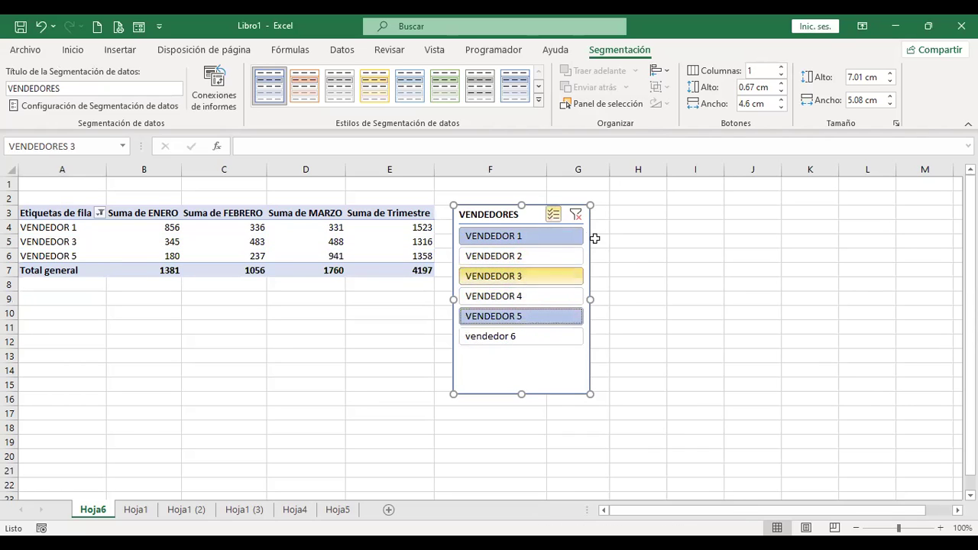
left_click(559, 230)
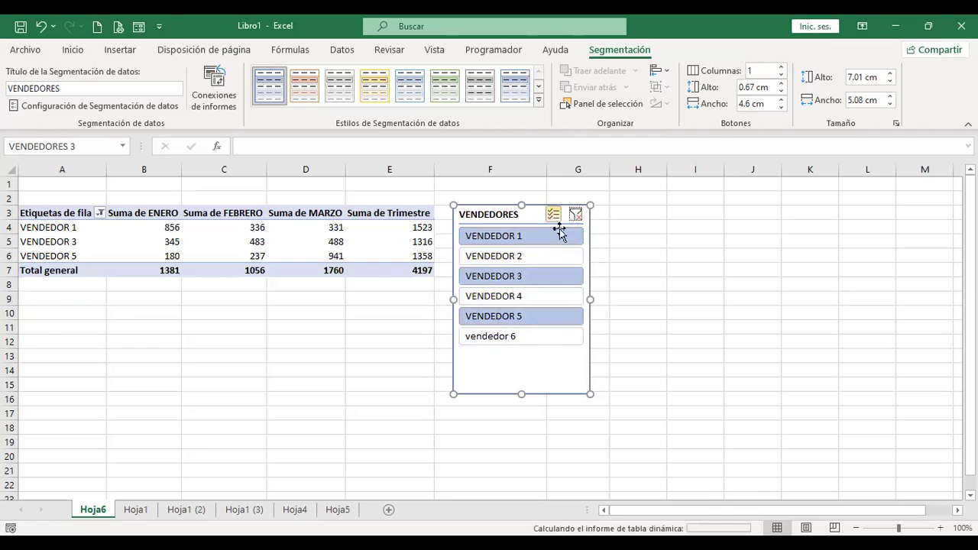
left_click(316, 351)
left_click(334, 226)
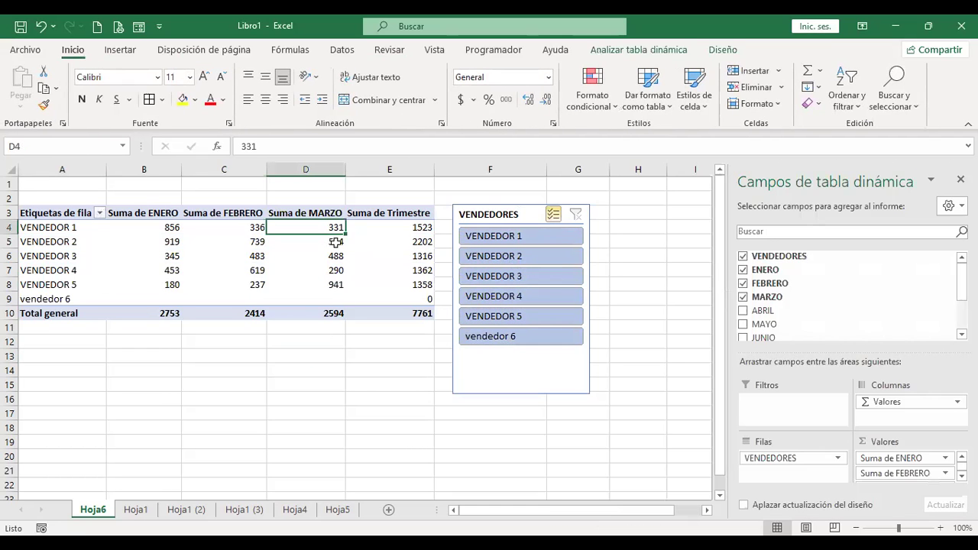
left_click(662, 53)
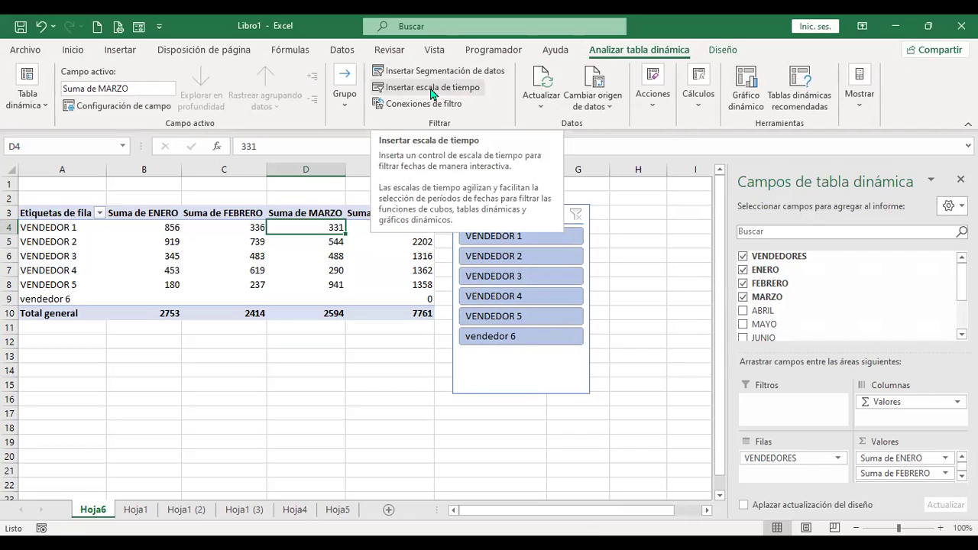
left_click(432, 92)
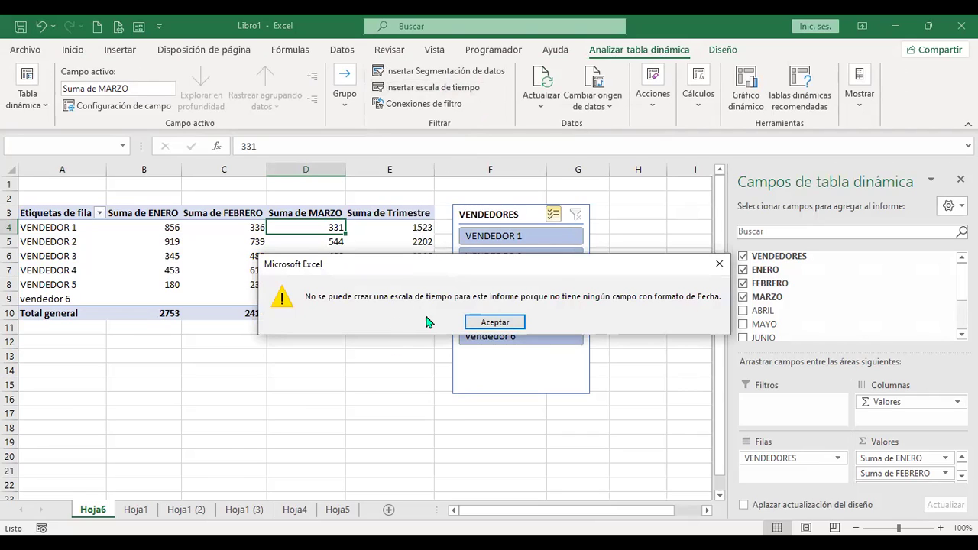
left_click(483, 322)
left_click(321, 355)
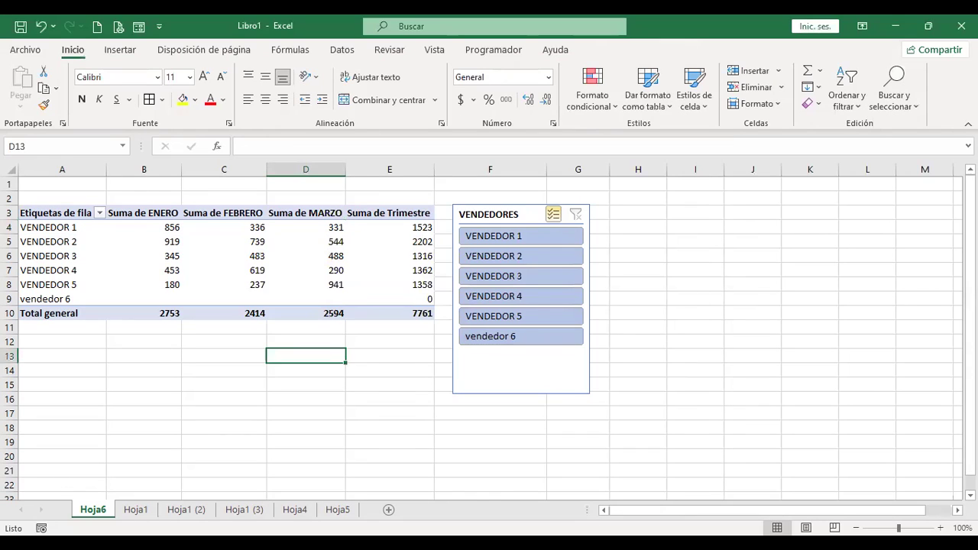
left_click(672, 368)
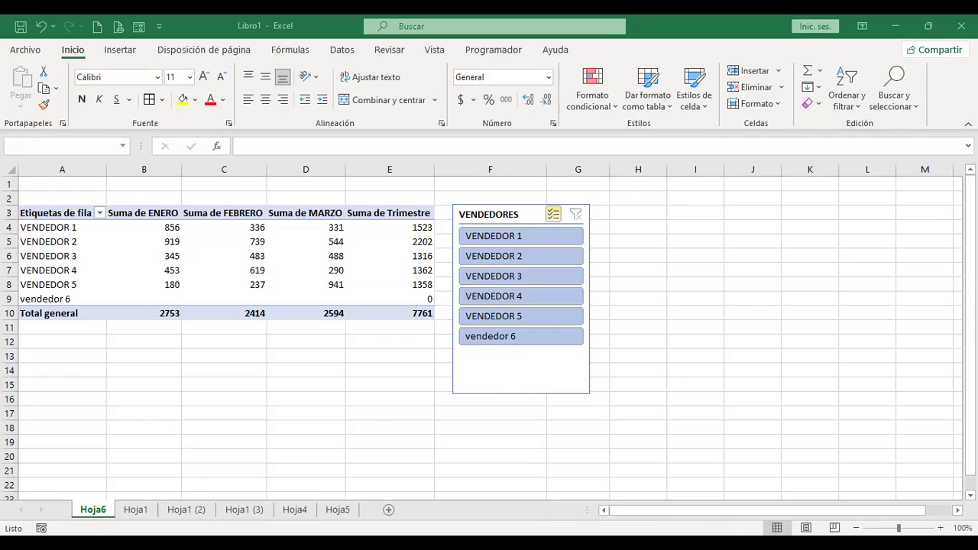
- Look over Hoja1 and Hoja5, then add a new sheet, Hoja7
left_click(137, 511)
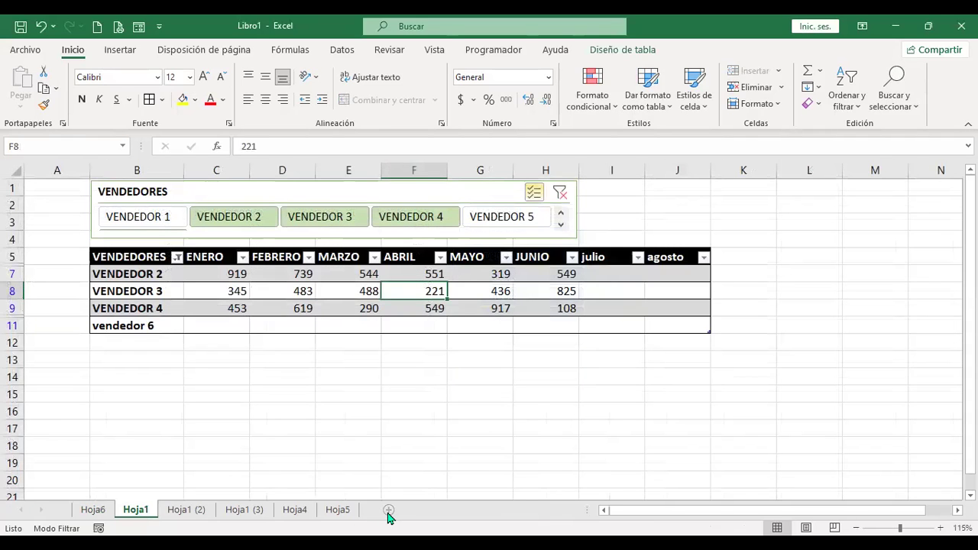
left_click(338, 510)
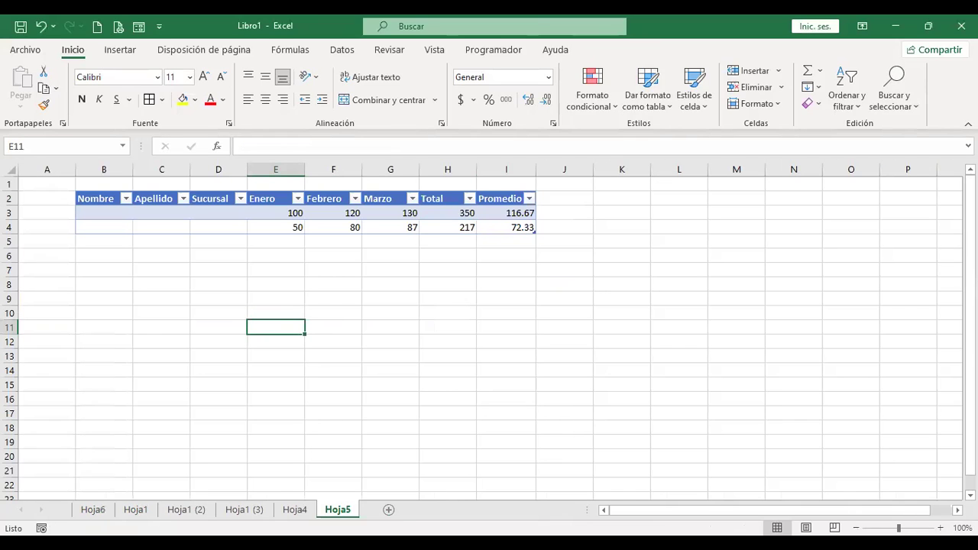
left_click(388, 511)
left_click(301, 256)
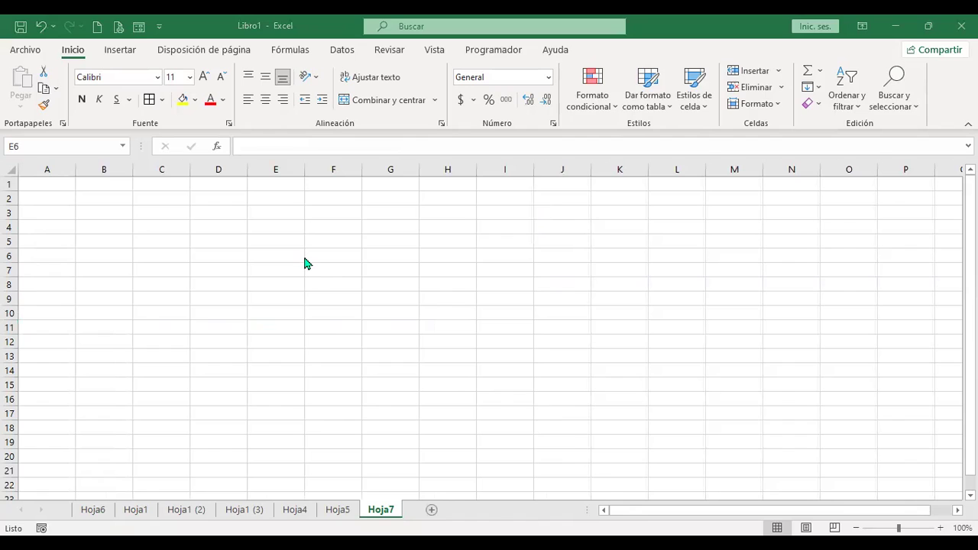
- Copy the header row and start pasting it at cell A6 of Hoja7
key("ctrl+c")
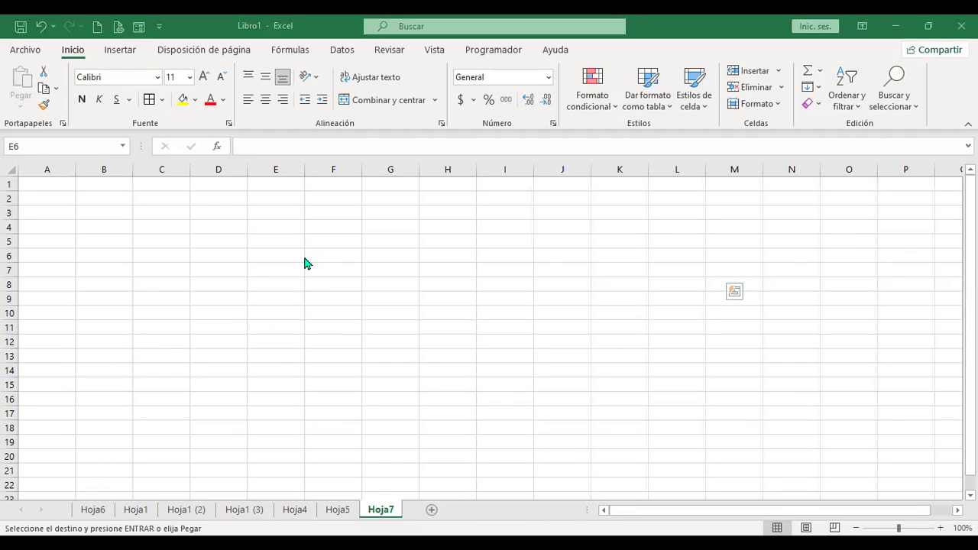
left_click(55, 256)
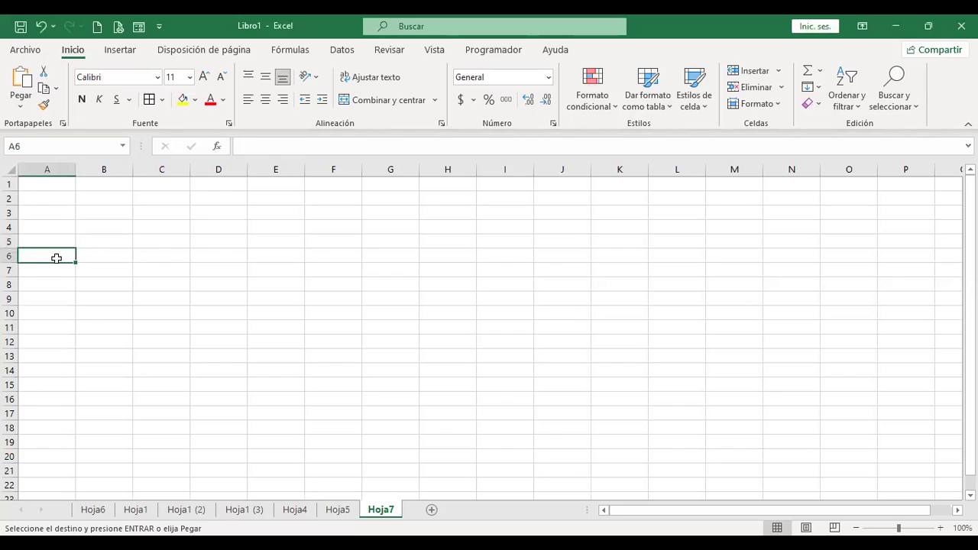
left_click(21, 84)
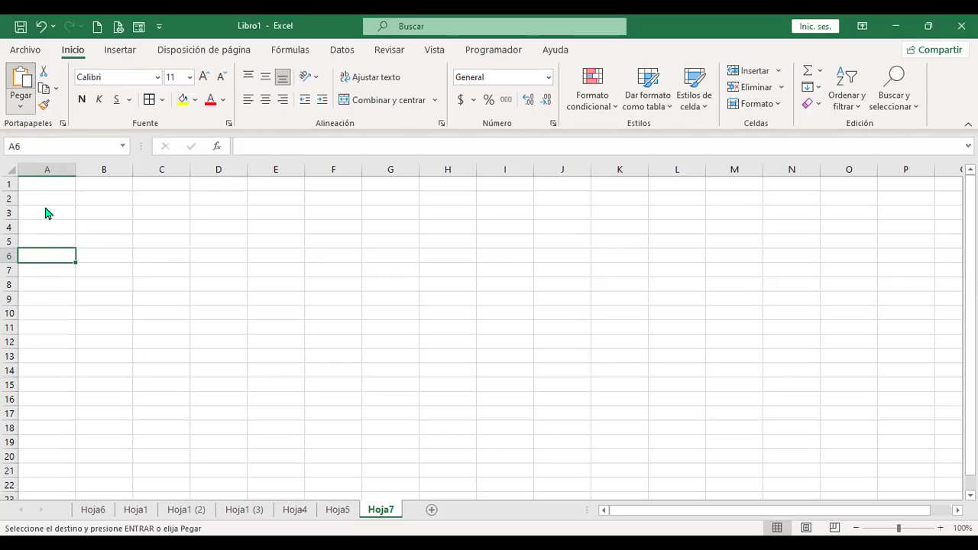
- Copy the employee records and paste them into Hoja7 starting at A7
left_click(59, 270)
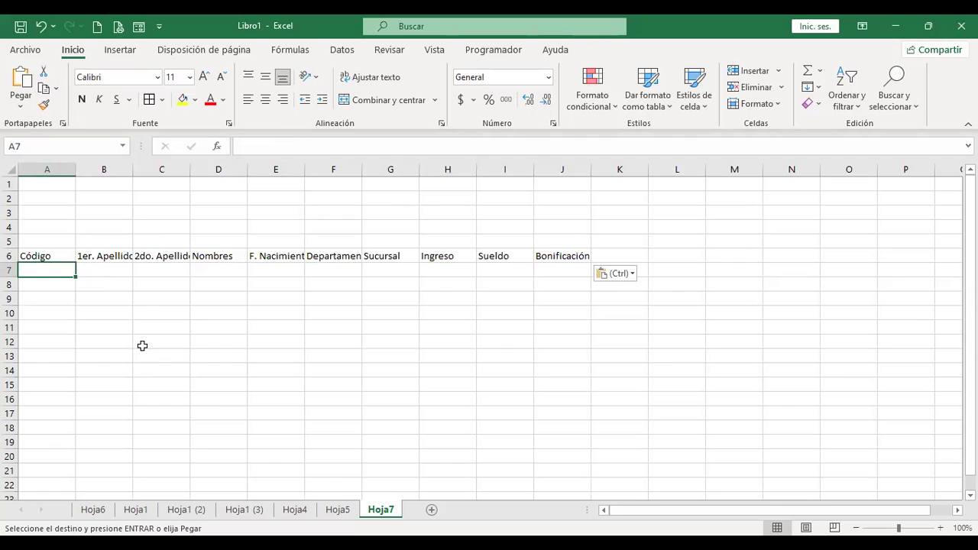
double_click(133, 173)
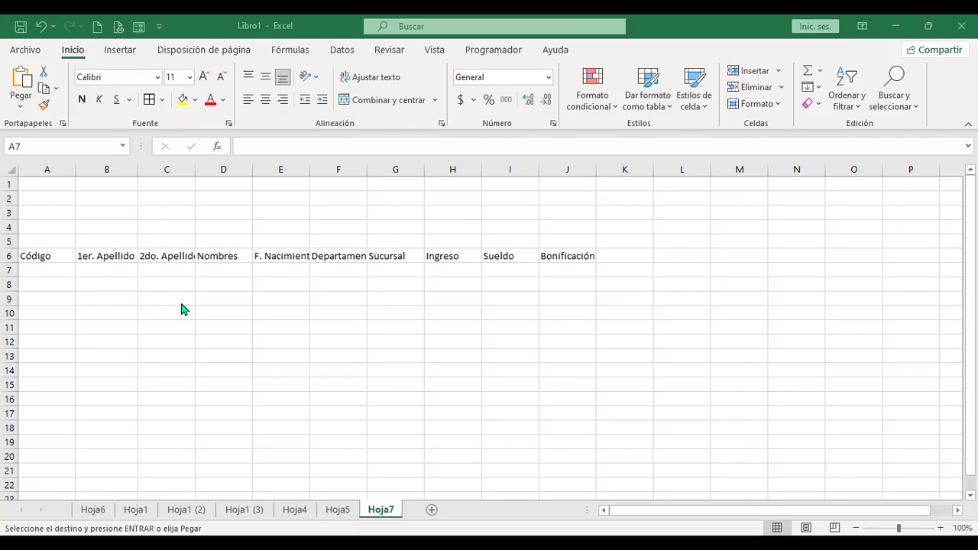
key("Return")
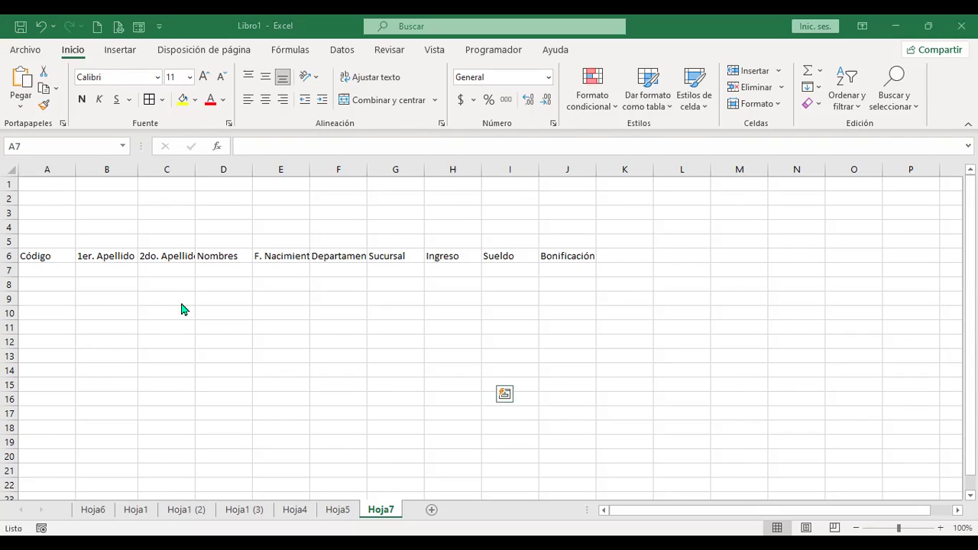
key("ctrl+c")
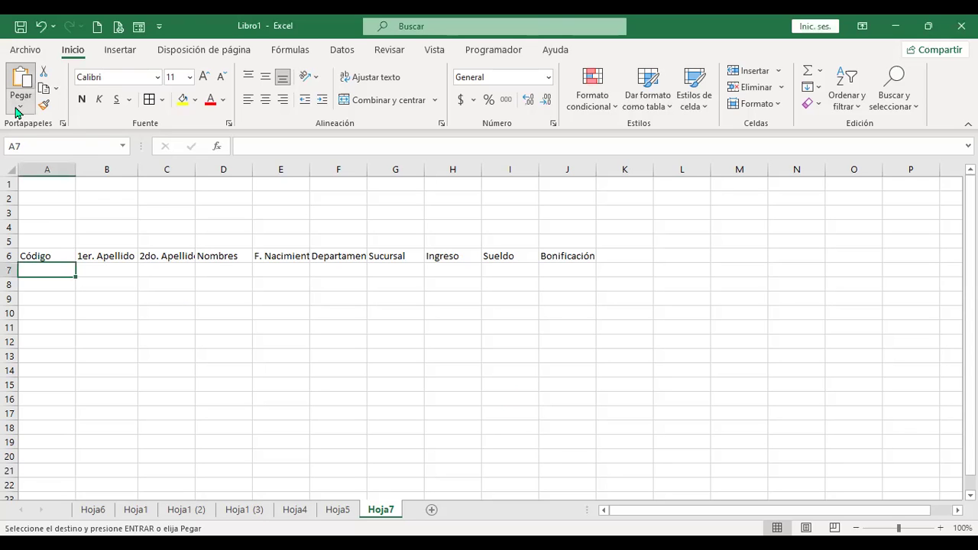
left_click(17, 113)
left_click(37, 209)
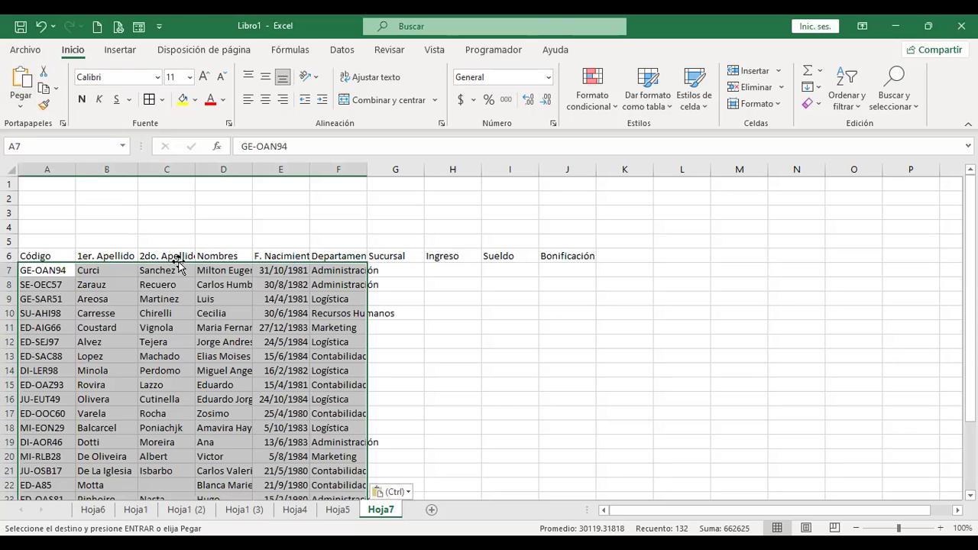
left_click(93, 272)
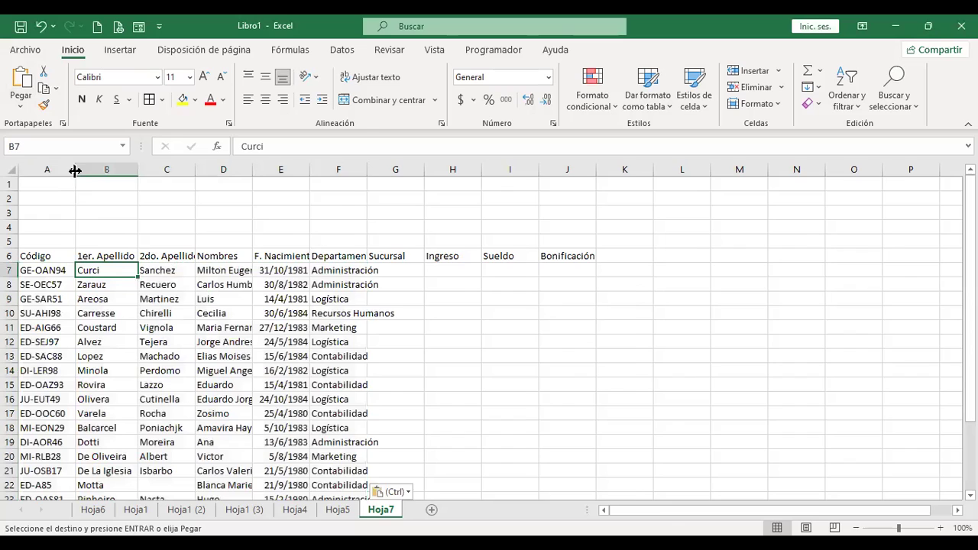
- Fit columns A through F so names, F. Nacimiento and Departamento show fully
left_click_drag(75, 171, 69, 171)
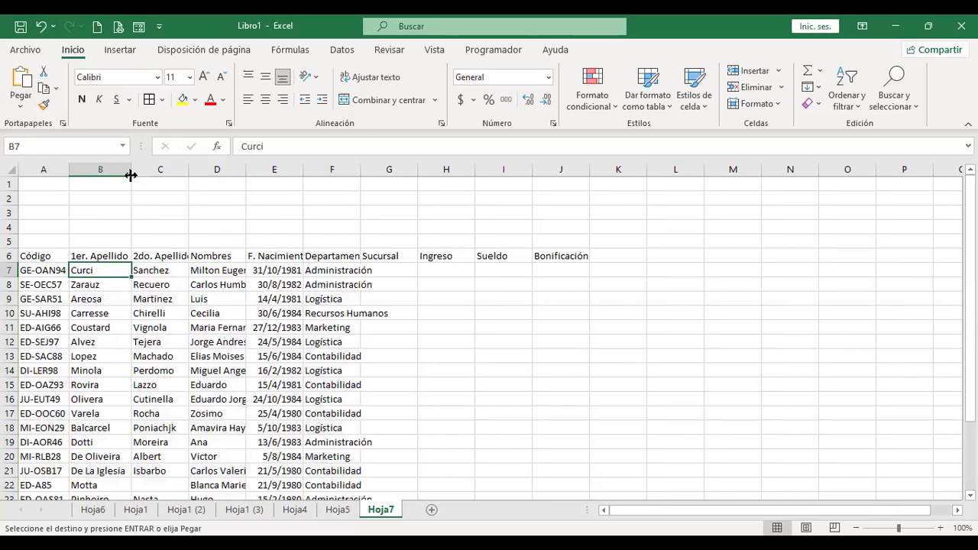
double_click(188, 171)
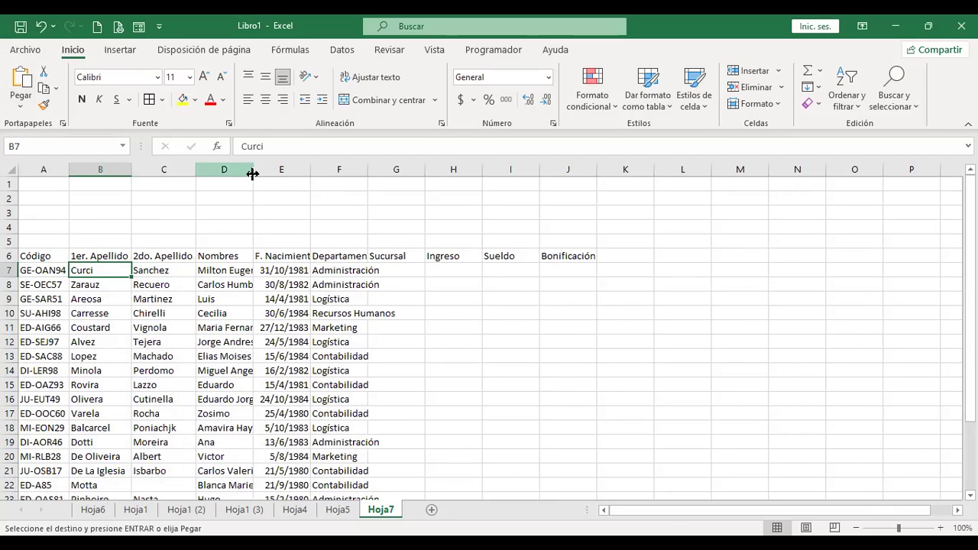
double_click(253, 172)
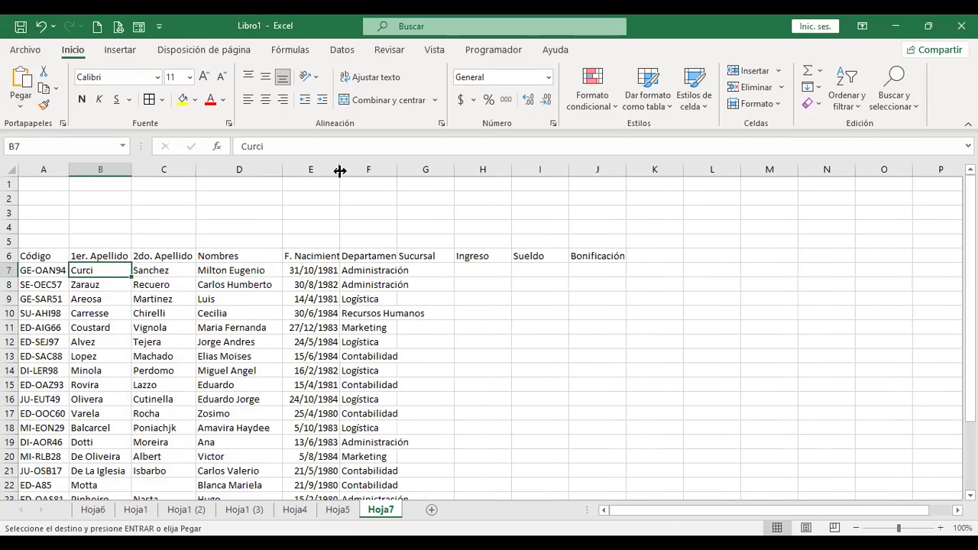
double_click(340, 171)
double_click(408, 172)
left_click(463, 258)
left_click(466, 271)
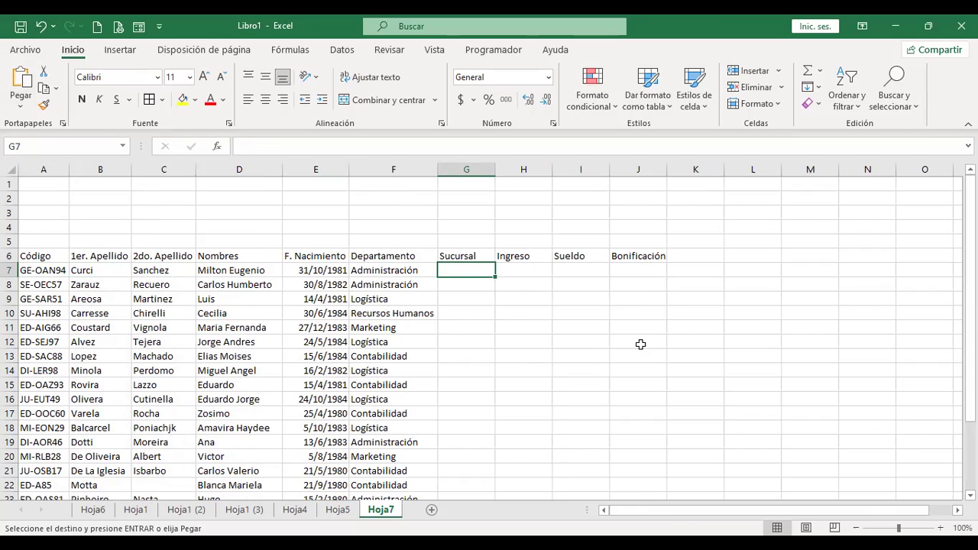
- Enter La Libertad, San Salvador, Santa Ana and San Miguel in G7:G10
type("La Libert")
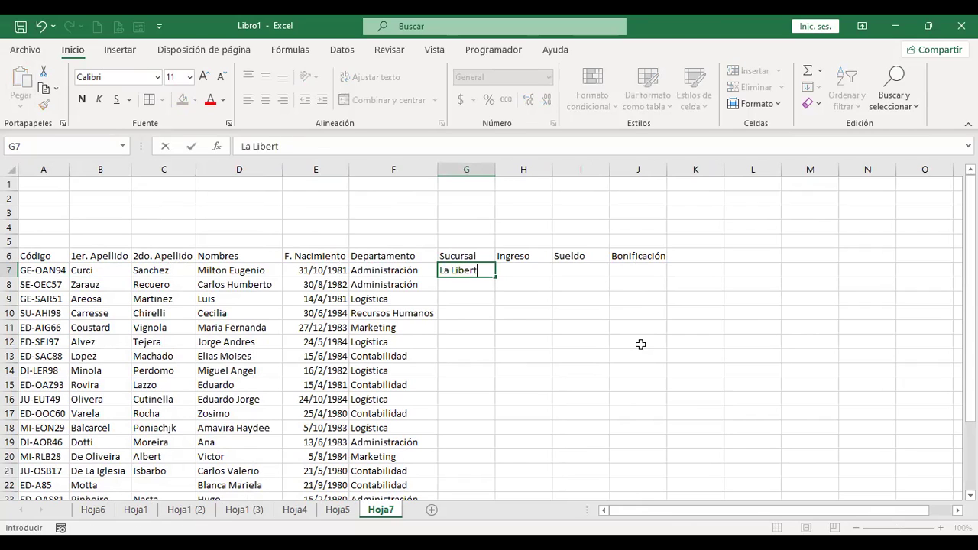
type("ad")
key("Return")
type("San Salvador")
key("Return")
type("Santa Ana")
key("Return")
type("San ")
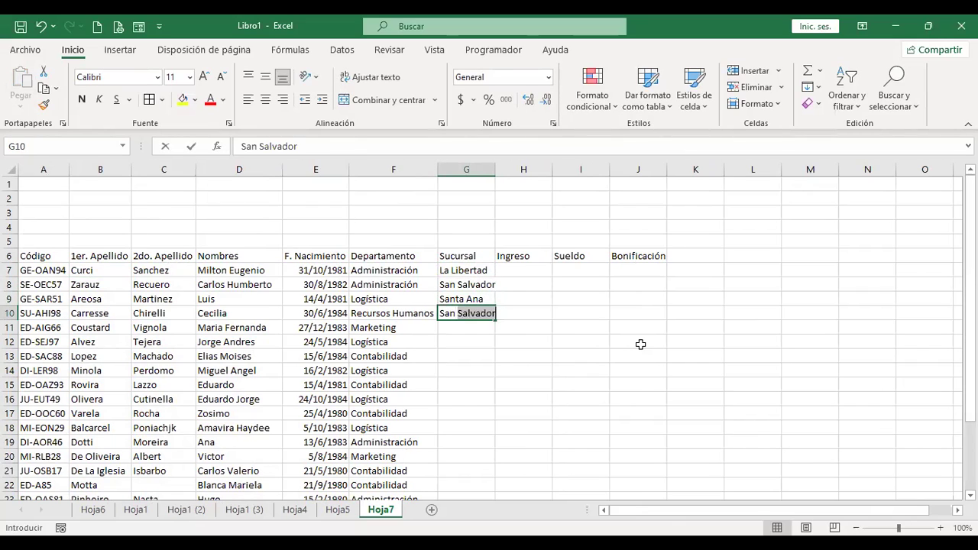
type("Miguel")
key("Return")
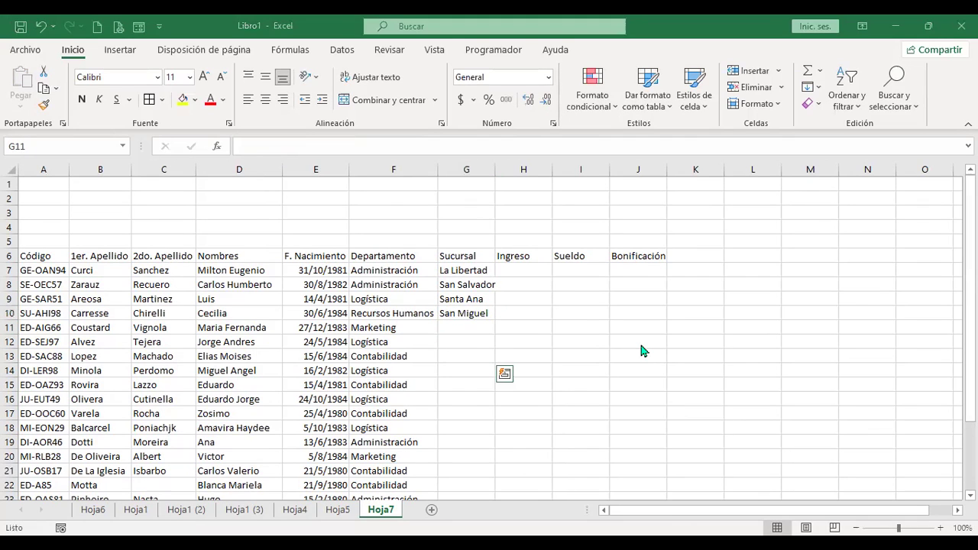
- Copy the four branch names and paste them into G11:G14
key("Up")
key("Up")
key("Up")
key("shift+Down")
key("shift+Down")
key("shift+Down")
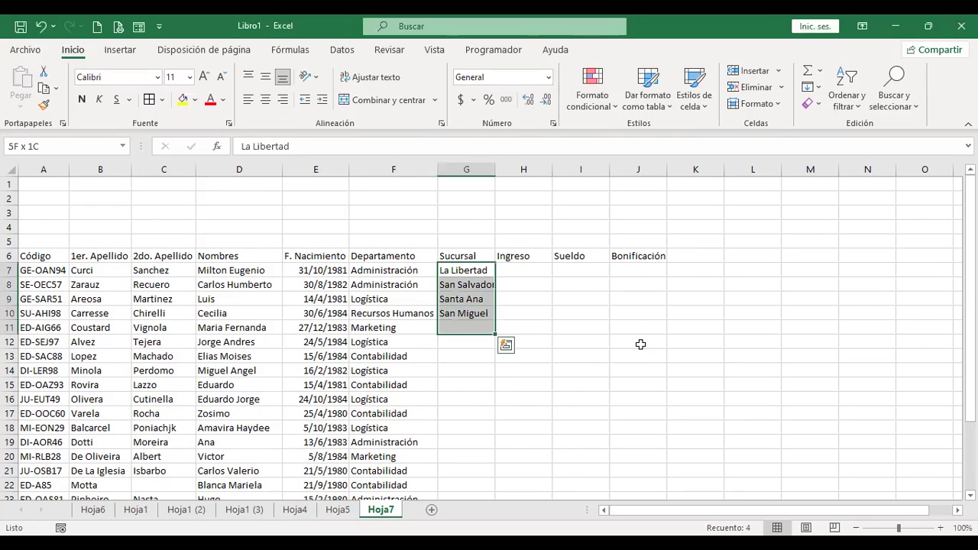
key("ctrl+c")
key("Down")
key("Down")
key("Down")
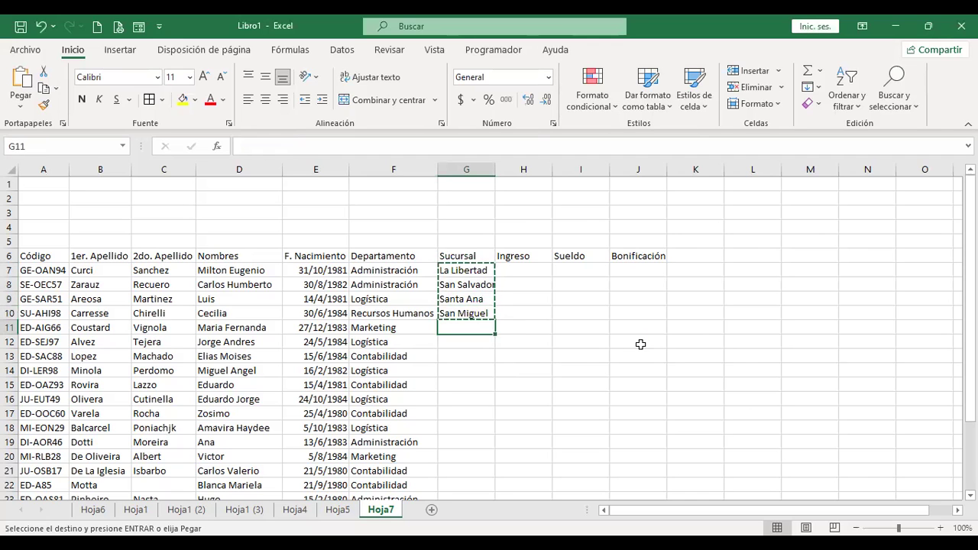
key("shift+Down")
key("shift+Down")
scroll(640, 344, "down", 1)
scroll(640, 345, "down", 3)
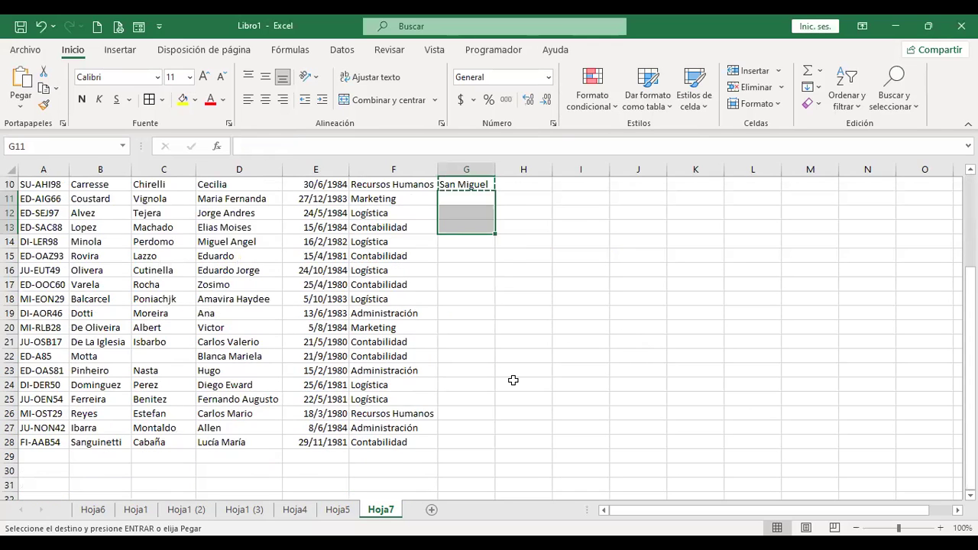
scroll(512, 382, "down", 4)
key("ctrl+v")
scroll(475, 273, "up", 7)
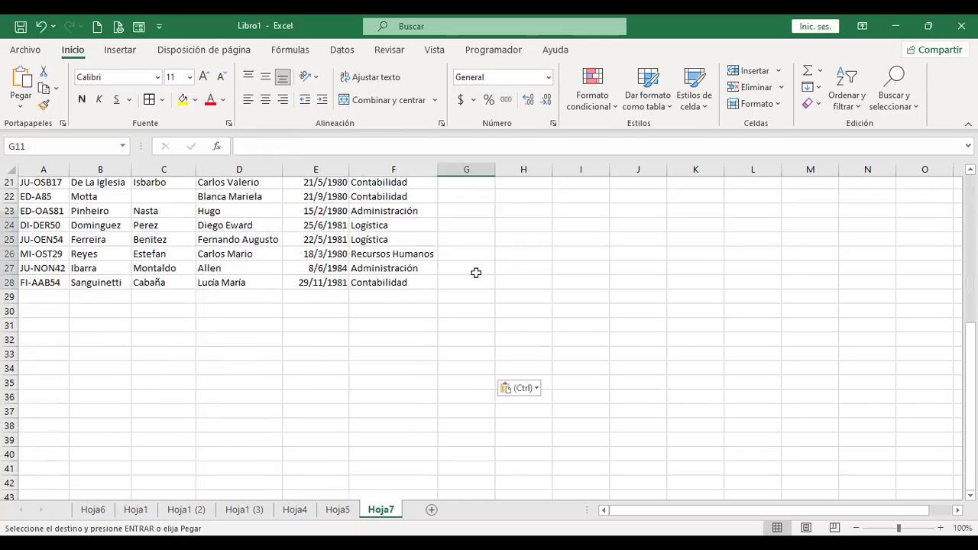
left_click(468, 386)
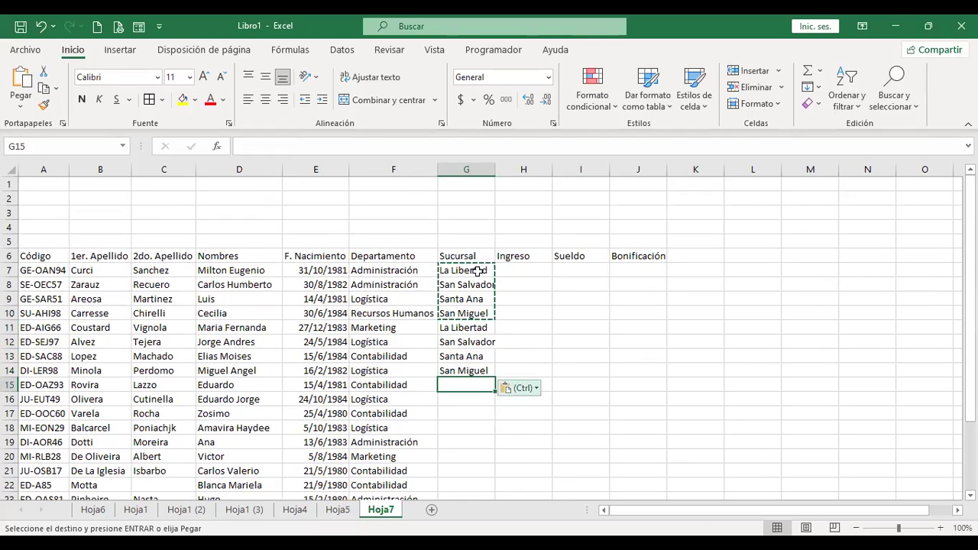
- Fill the branch series down to G28 and autofit column G to San Salvador
left_click_drag(463, 274, 467, 371)
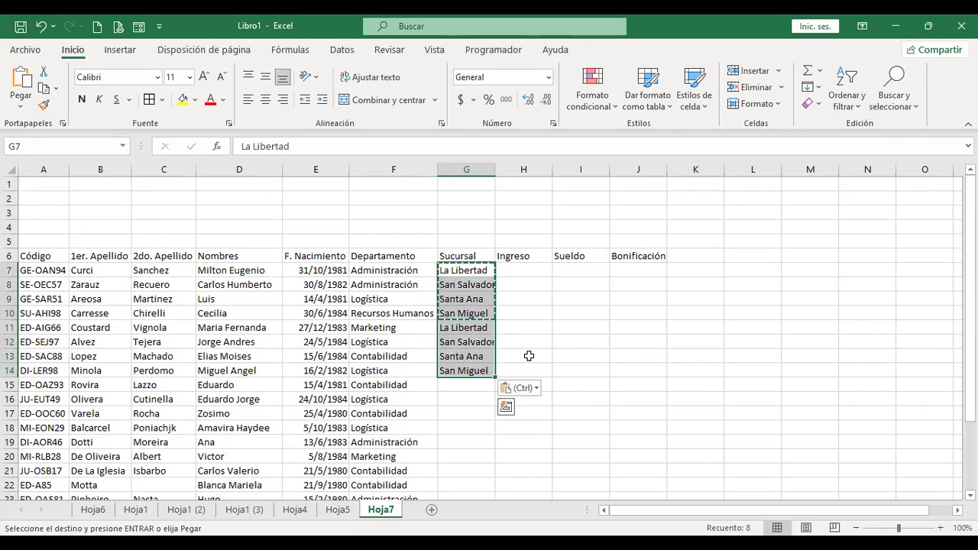
scroll(526, 357, "down", 2)
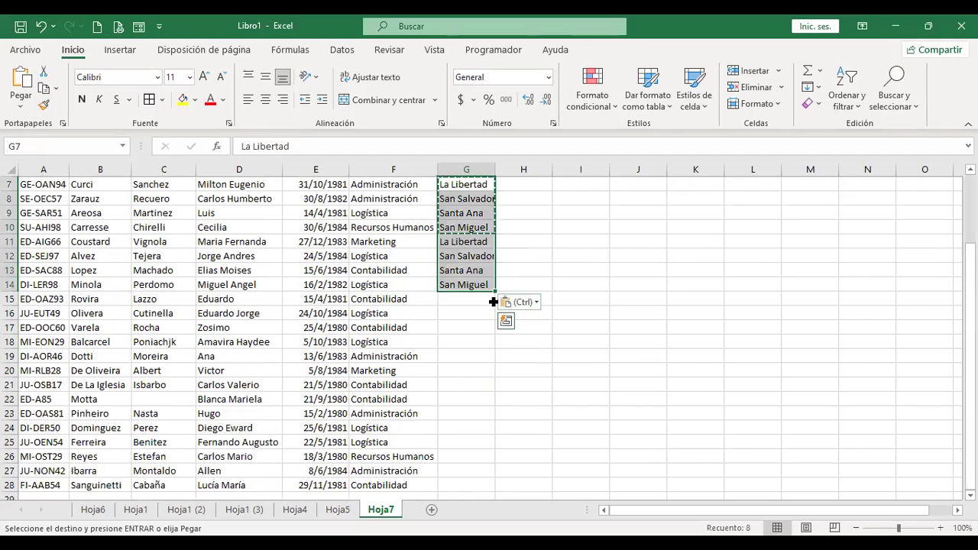
scroll(498, 308, "down", 2)
mouse_move(495, 291)
left_mouse_down()
mouse_move(496, 389)
mouse_move(542, 399)
left_mouse_up()
scroll(566, 328, "up", 1)
left_click(557, 295)
scroll(557, 295, "up", 3)
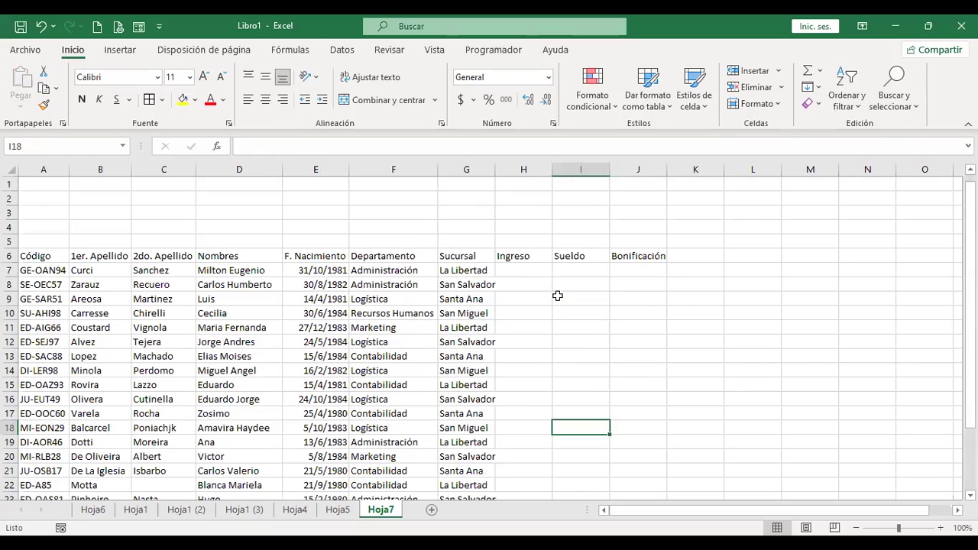
double_click(494, 170)
left_click(527, 270)
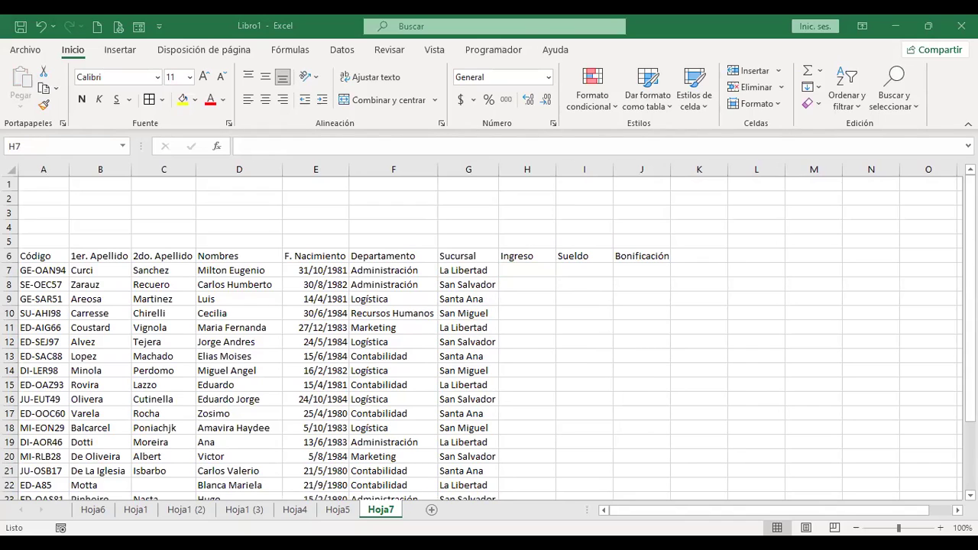
- Cancel the stray '+ale' entry and paste the hire dates into the Ingreso column from H7
left_click(527, 270)
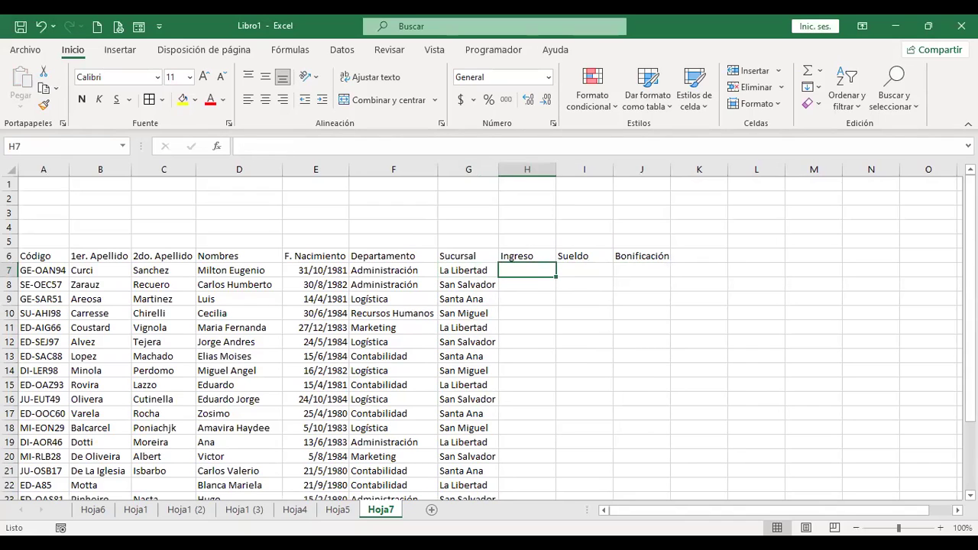
type("+")
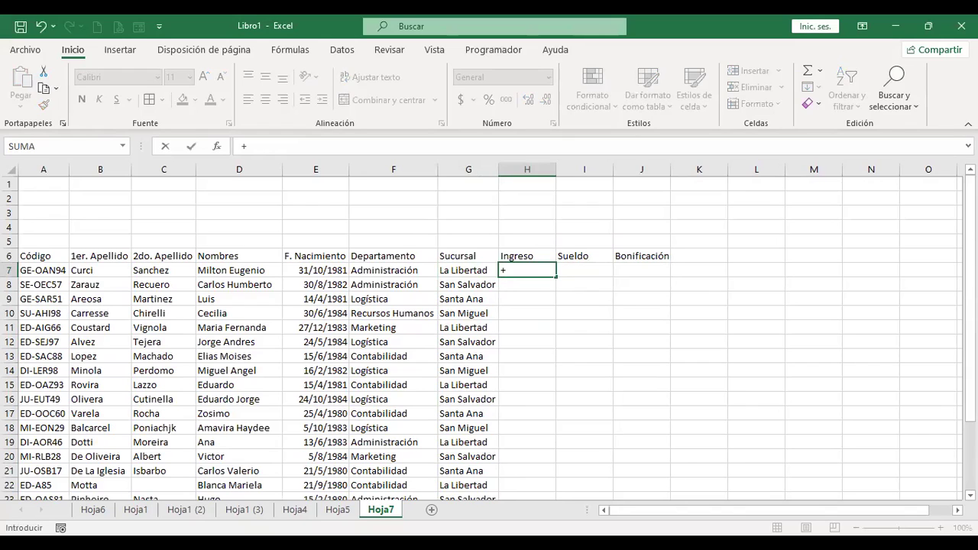
type("ale")
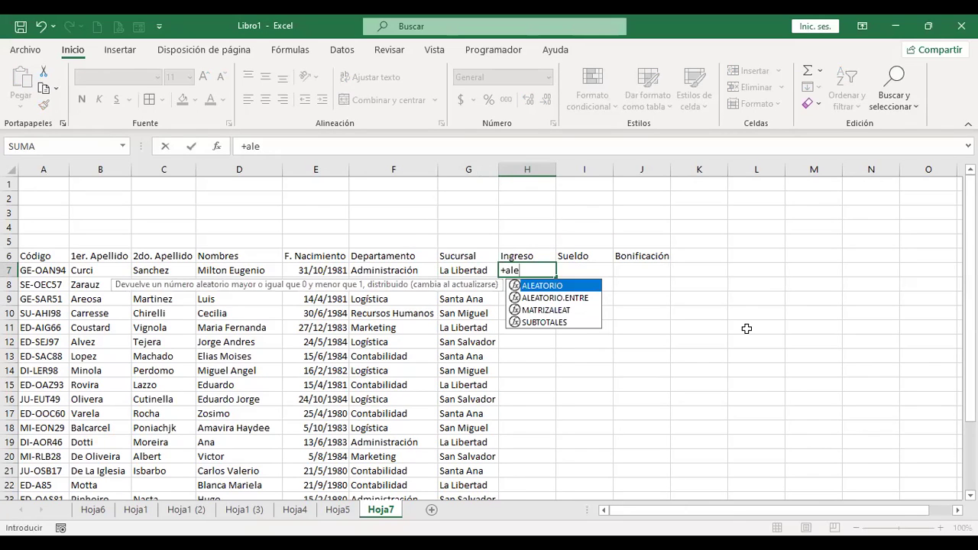
key("Escape")
key("Return")
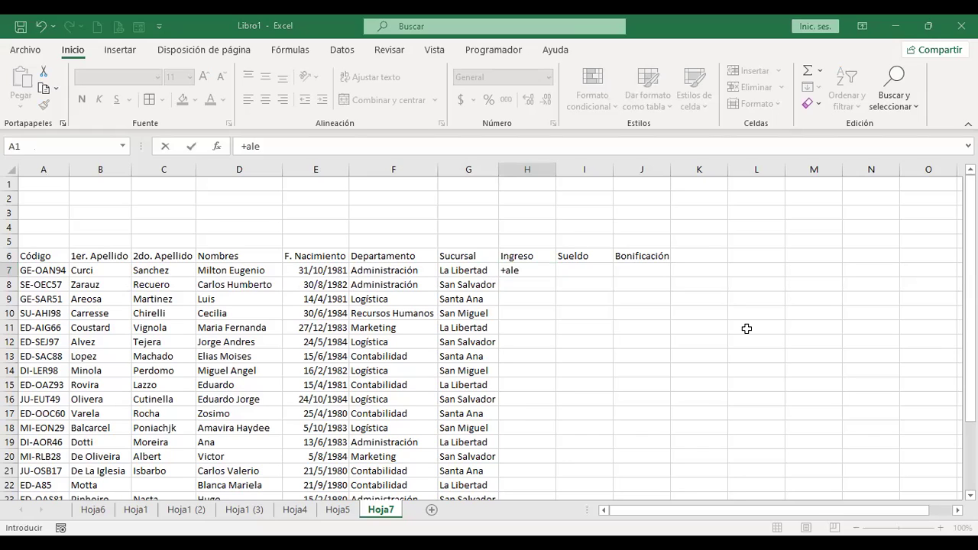
key("Escape")
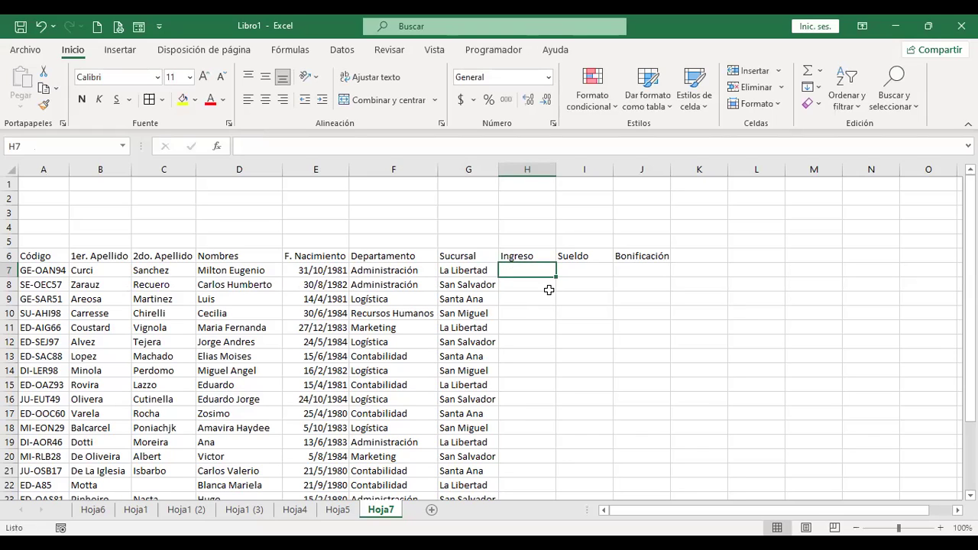
left_click(344, 267)
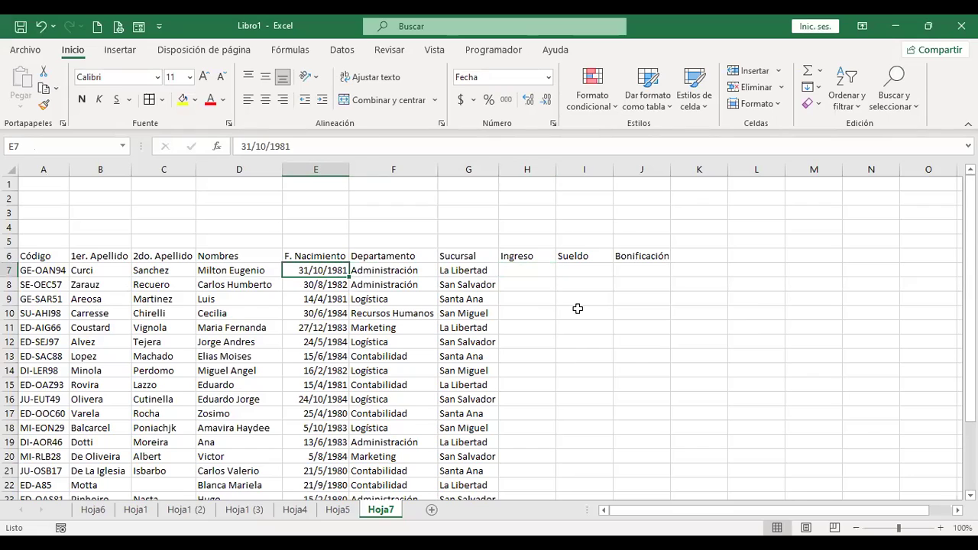
key("ctrl+v")
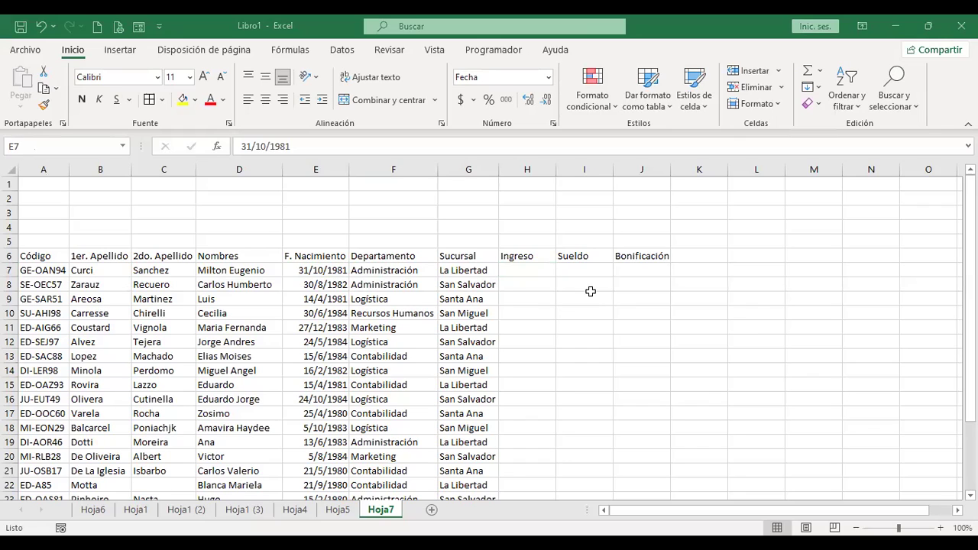
left_click(533, 273)
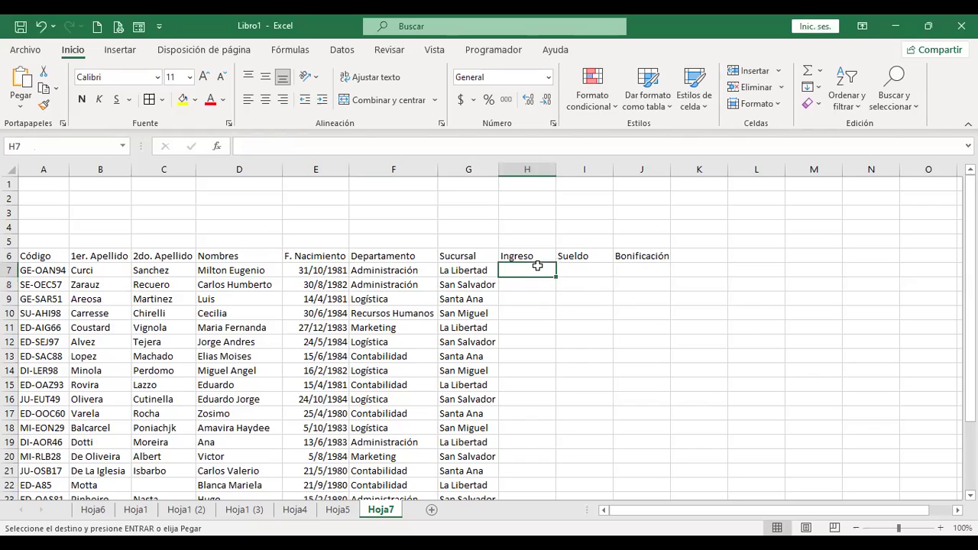
key("ctrl+v")
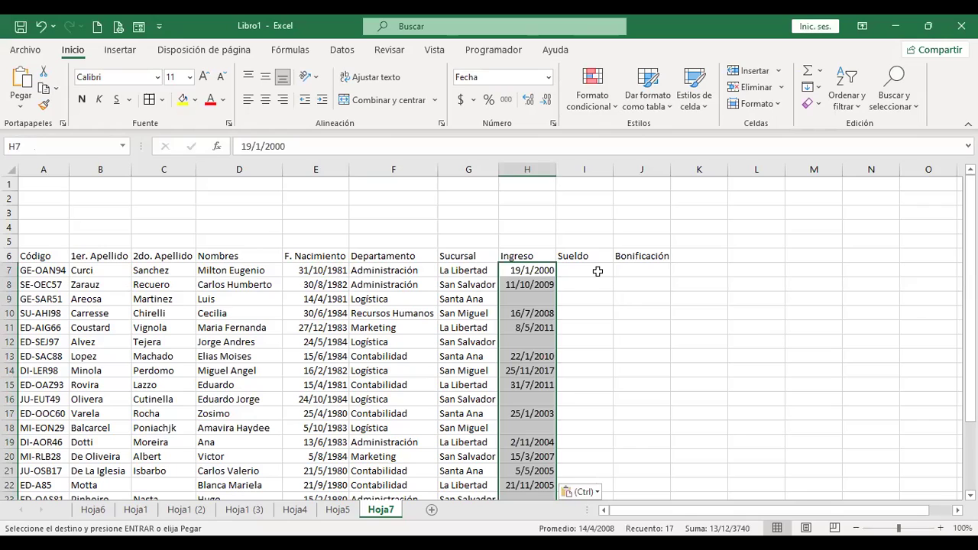
left_click(598, 274)
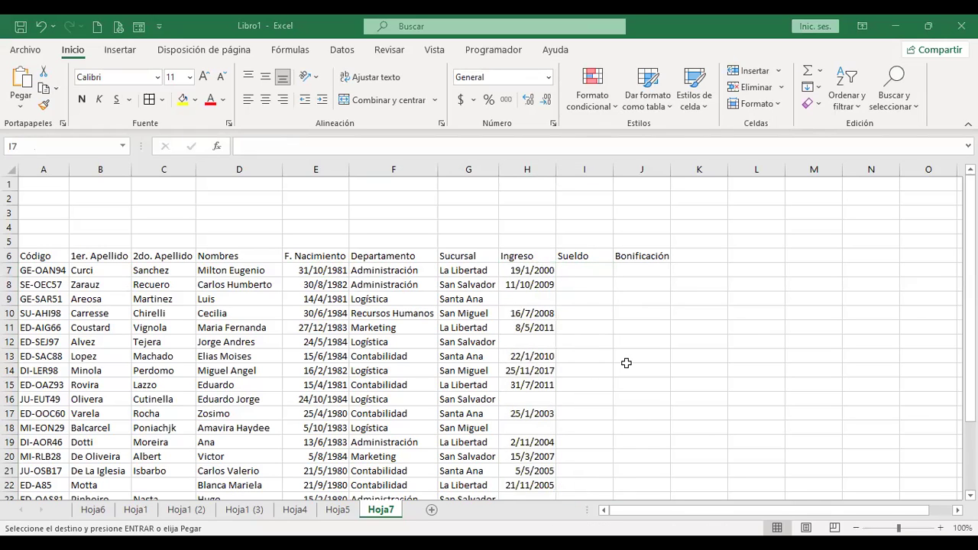
- Enter =ALEATORIO.ENTRE(700;7000) in I7 and copy it down the Sueldo column to I28
type("+")
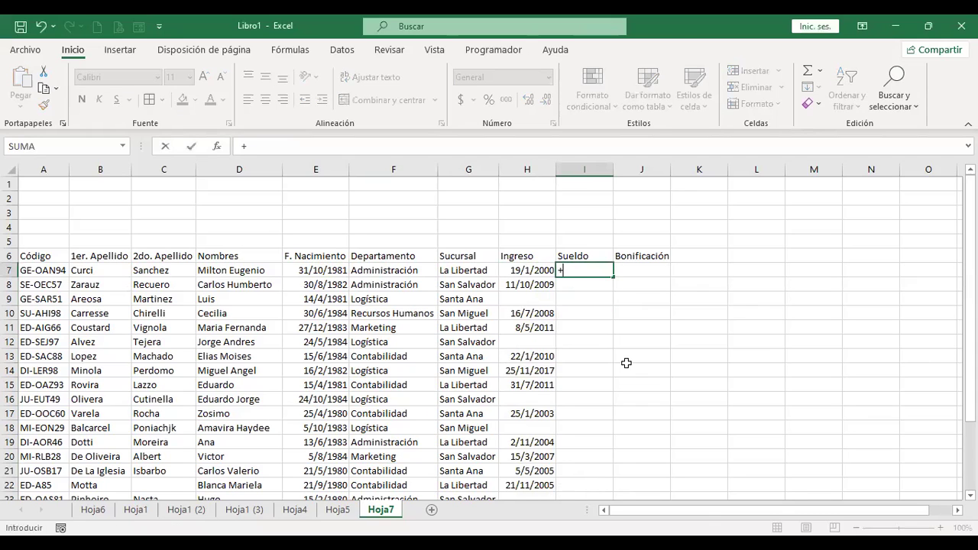
type("alea")
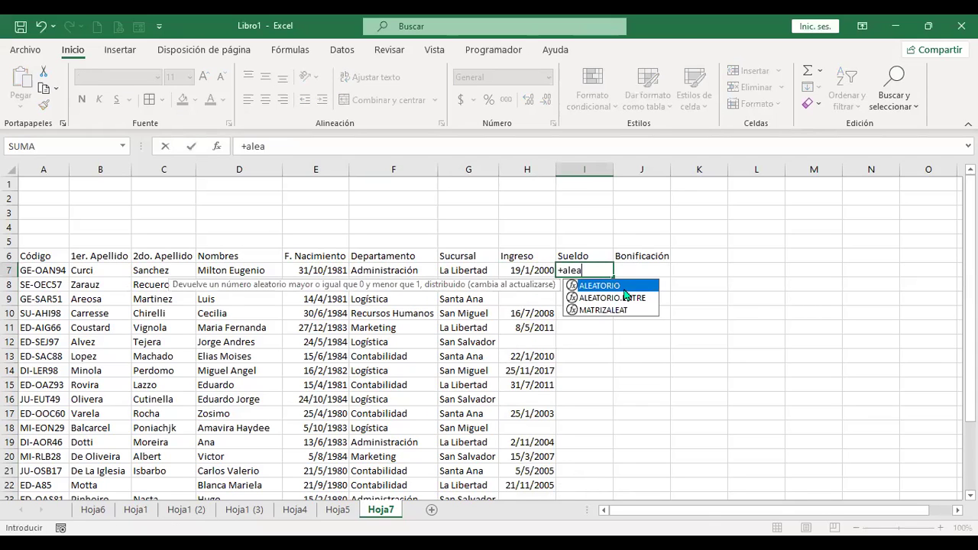
key("Down")
key("Tab")
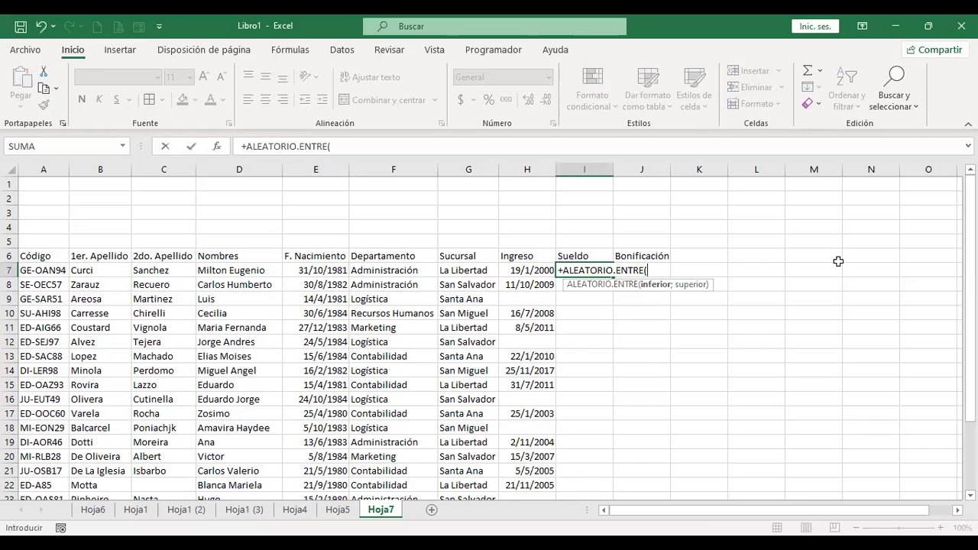
type("700;")
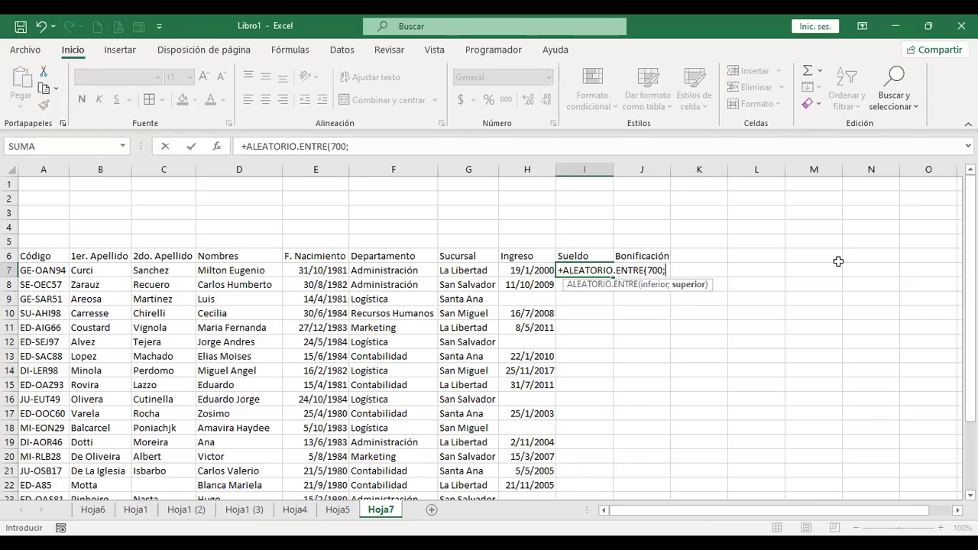
type("70000")
key("BackSpace")
key("ctrl+Return")
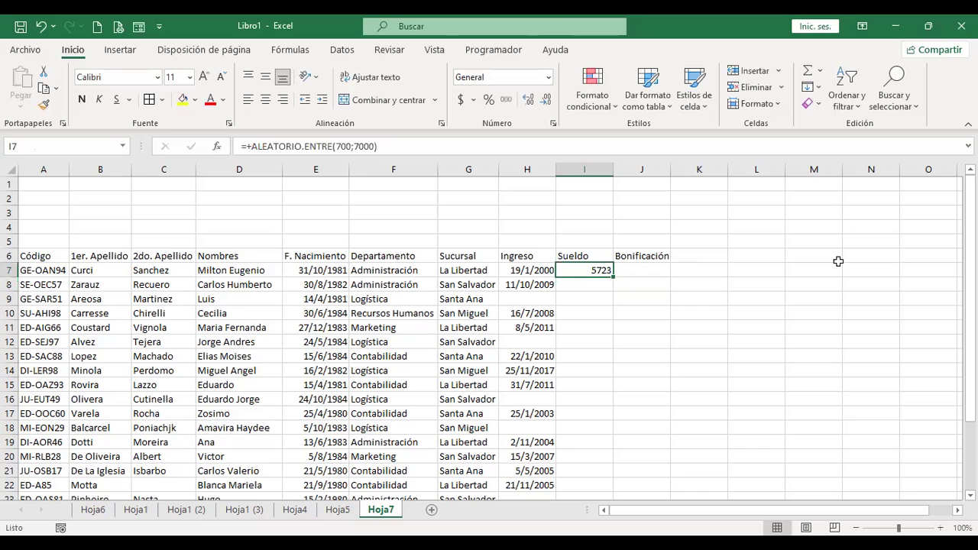
key("ctrl+c")
key("shift+Down")
key("shift+Down")
key("shift+Down")
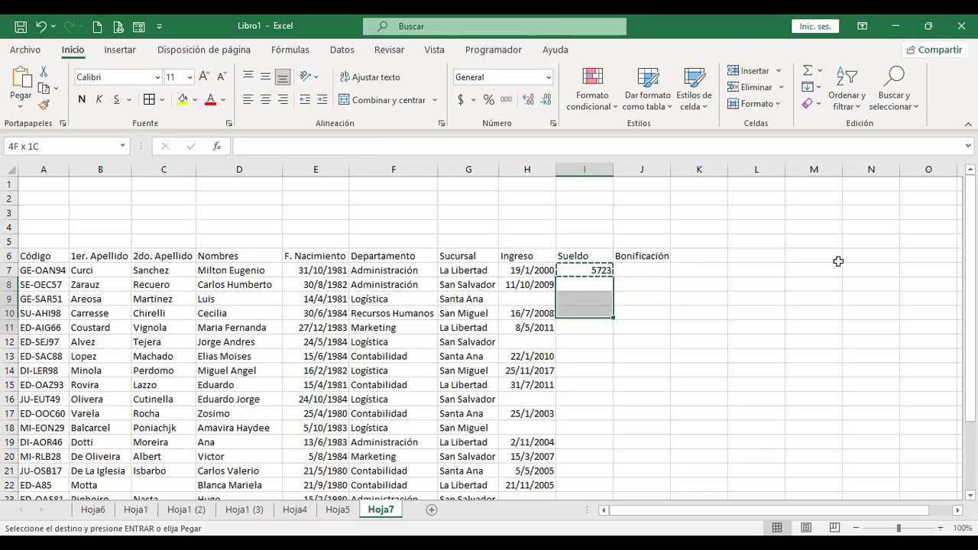
key("shift+Down")
key("shift+Down")
key("shift+Down")
key("shift+Down")
key("shift+Down")
key("shift+Down")
key("shift+Down")
key("shift+Down")
key("shift+Down")
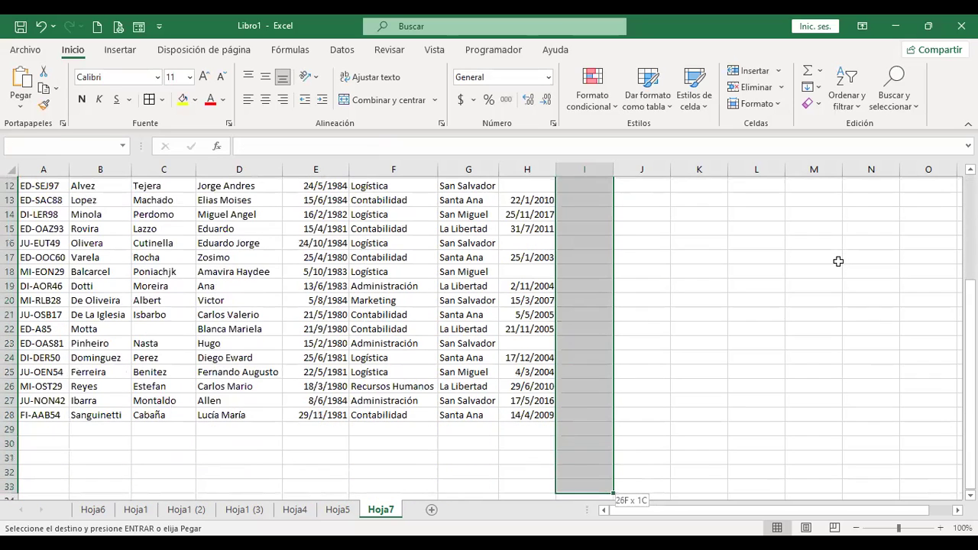
key("Return")
key("shift+Down")
key("shift+Down")
key("shift+Down")
key("shift+Down")
key("shift+Down")
key("shift+Down")
key("shift+Down")
key("shift+Down")
key("shift+Down")
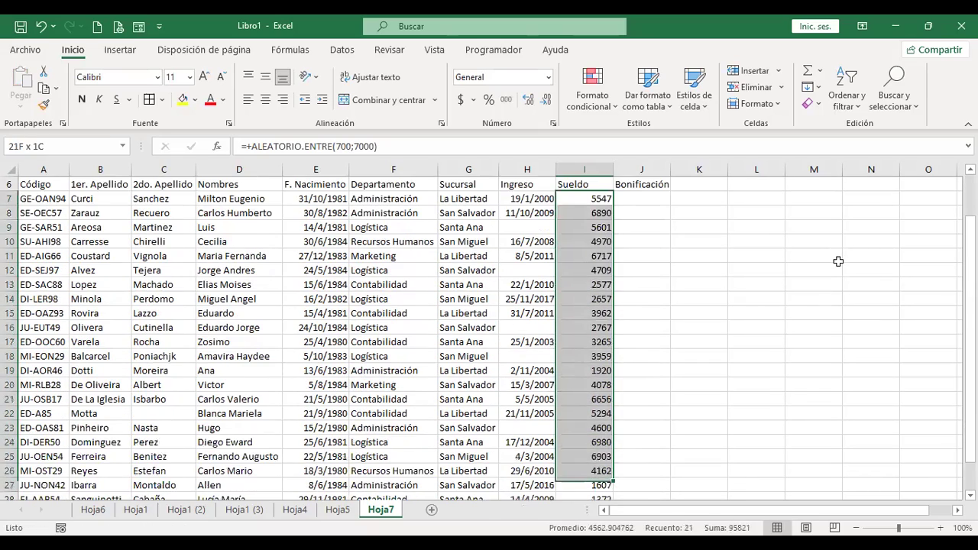
key("shift+Down")
key("shift+Down")
key("shift+Down")
key("shift+Down")
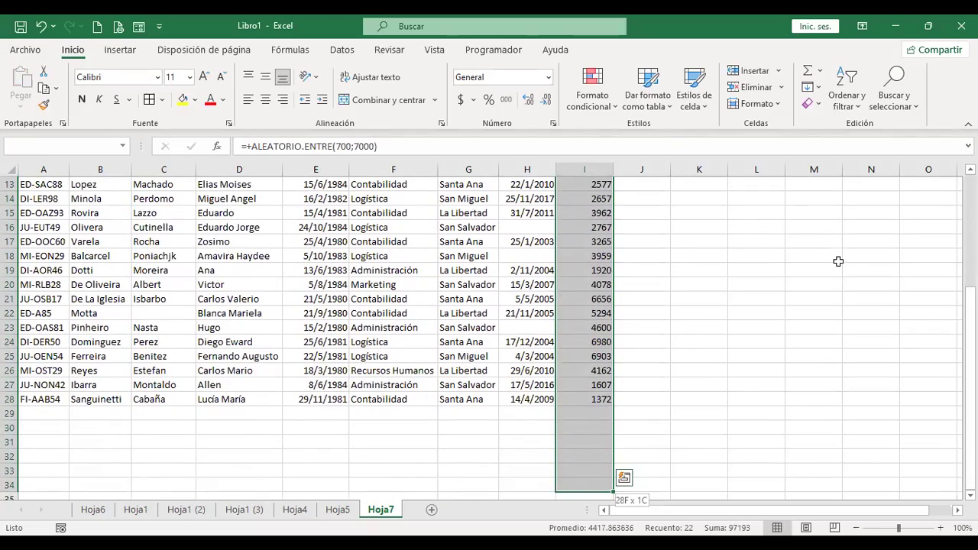
key("shift+Up")
key("shift+Up")
key("shift+Up")
- Apply Contabilidad dollar format and fill the formula into Bonificación down to row 28
scroll(493, 164, "up", 4)
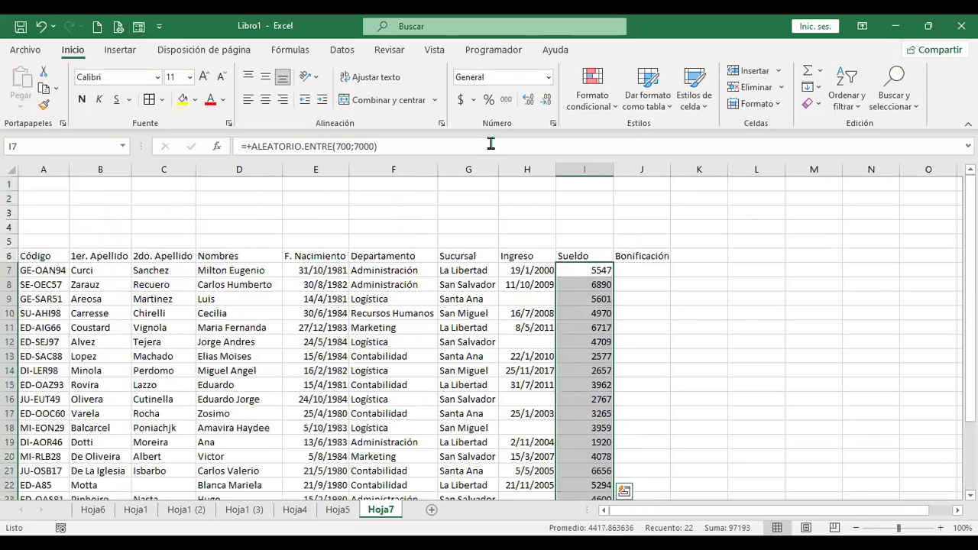
left_click(461, 99)
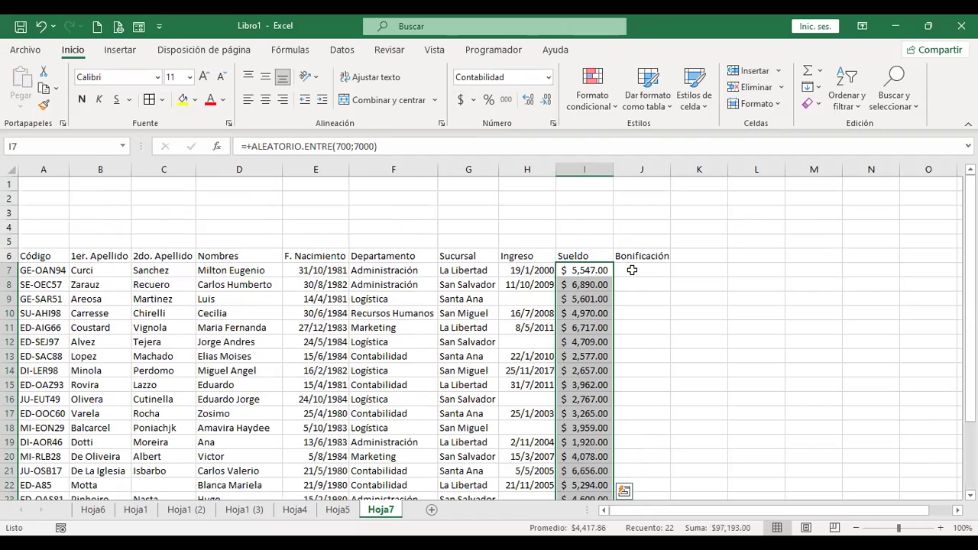
left_click(610, 270)
mouse_move(613, 277)
left_mouse_down()
mouse_move(665, 279)
mouse_move(657, 497)
left_mouse_up()
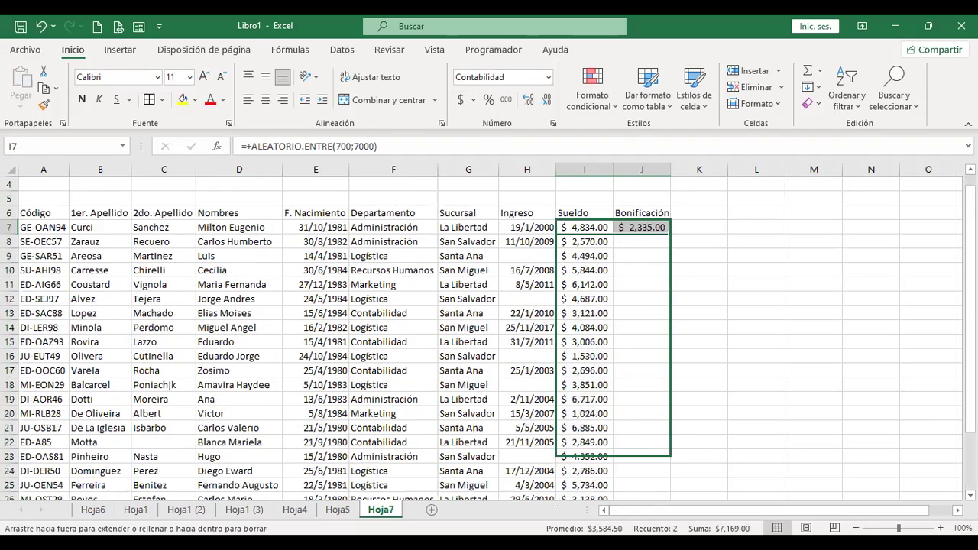
mouse_move(658, 497)
left_mouse_down()
mouse_move(659, 172)
mouse_move(660, 204)
left_mouse_up()
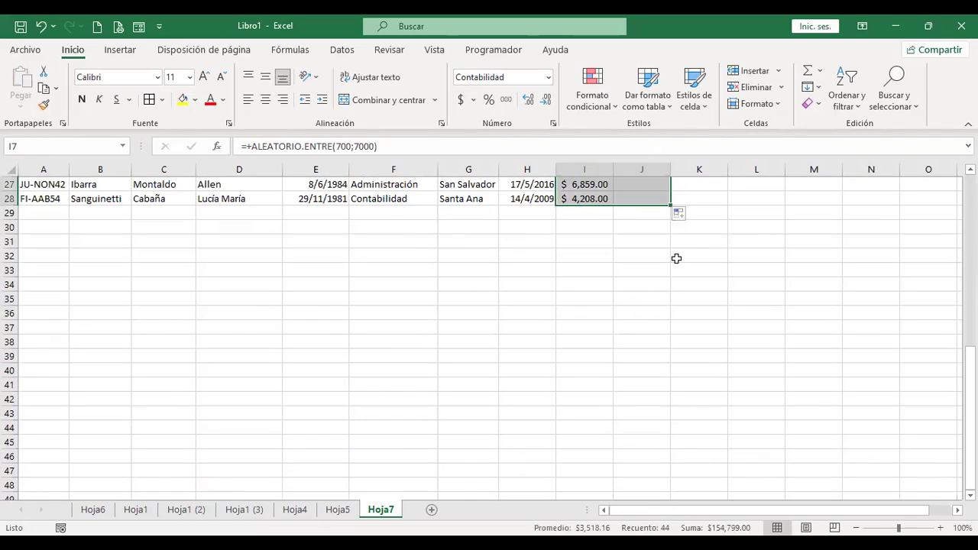
scroll(633, 308, "up", 9)
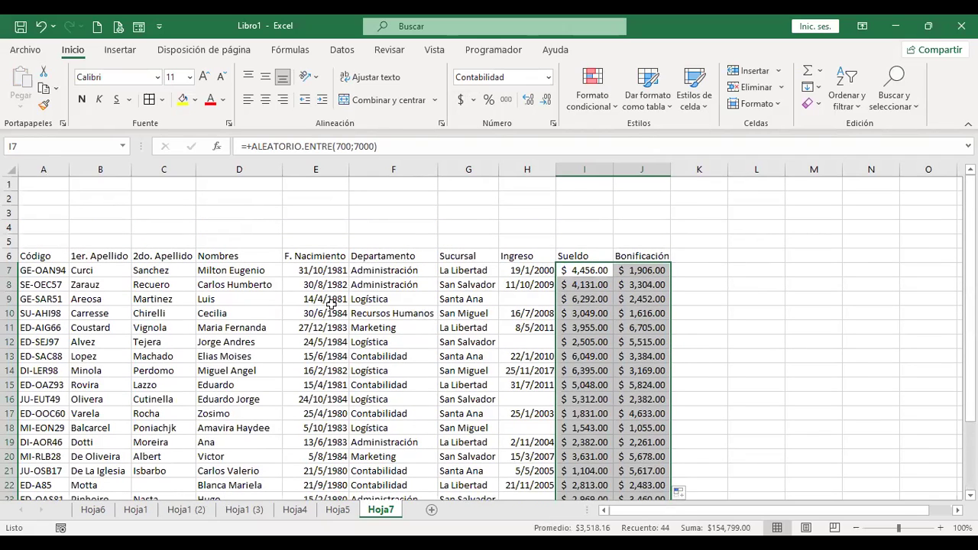
- Paste I7:J28 over itself as values only, then clear the copy marquee and return to A1
key("ctrl+c")
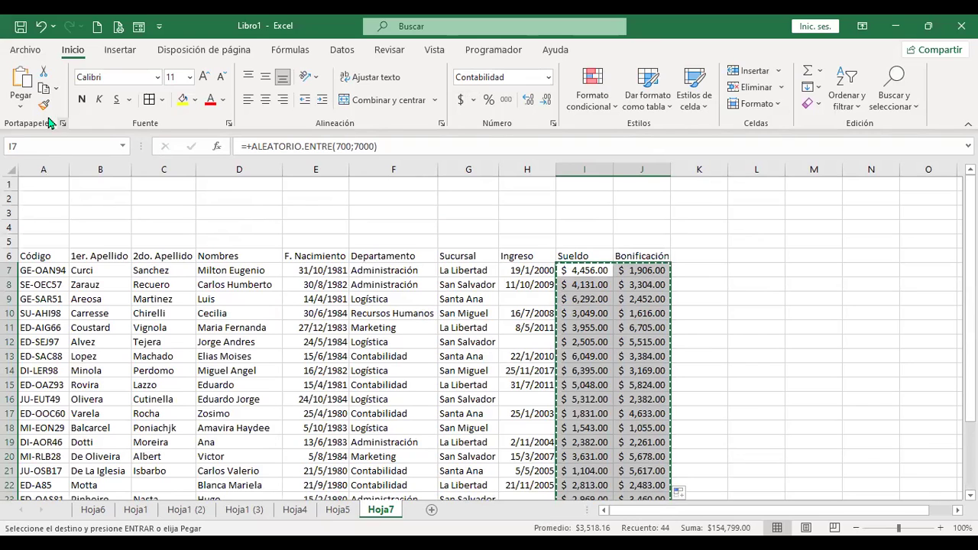
left_click(21, 112)
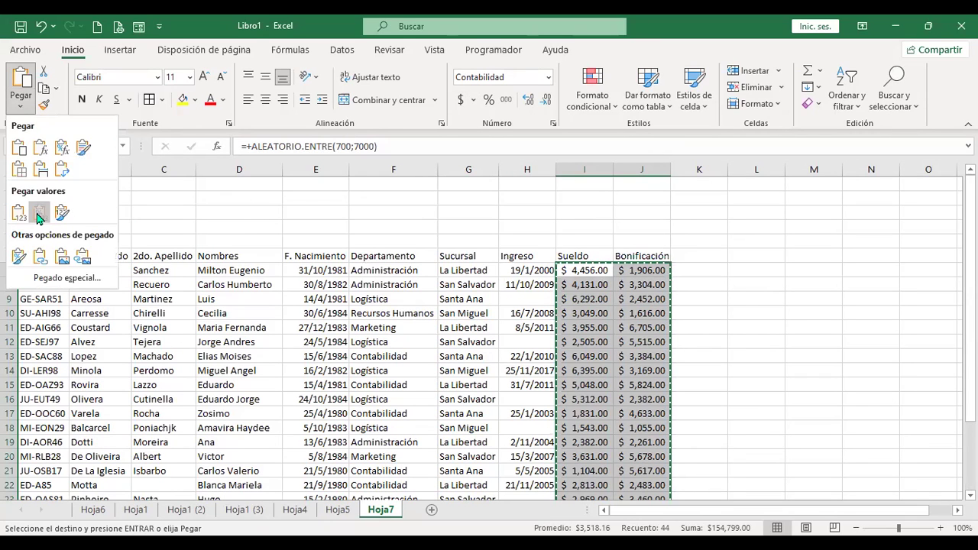
key("v")
left_click(627, 271)
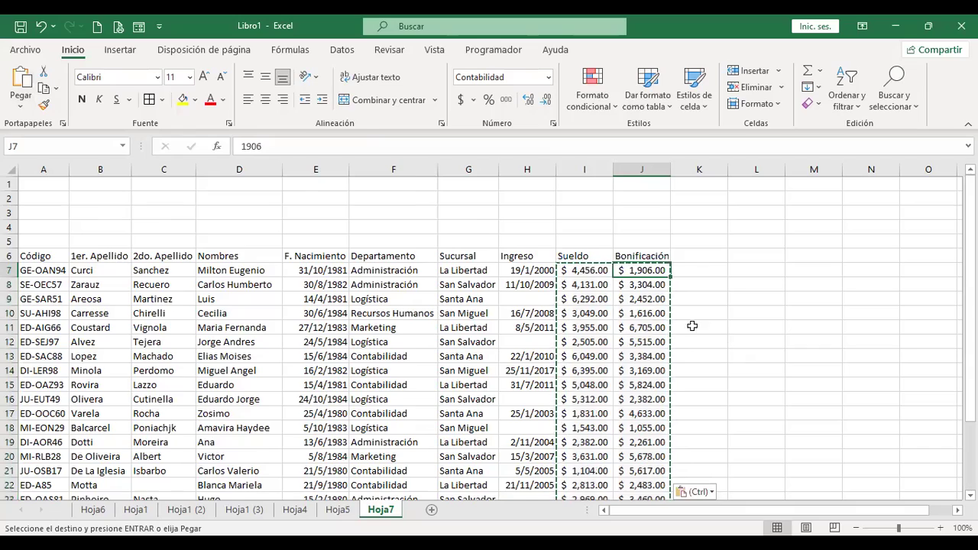
scroll(692, 327, "down", 2)
key("Escape")
key("ctrl+Home")
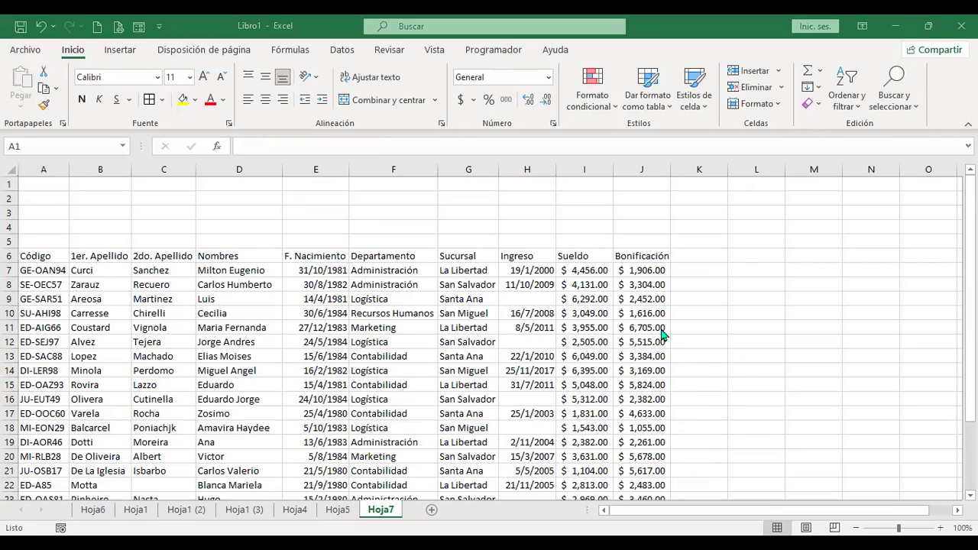
- Convert the employee range A6:J28 into table Tabla7 with headers kept
left_click(729, 310)
left_click(410, 286)
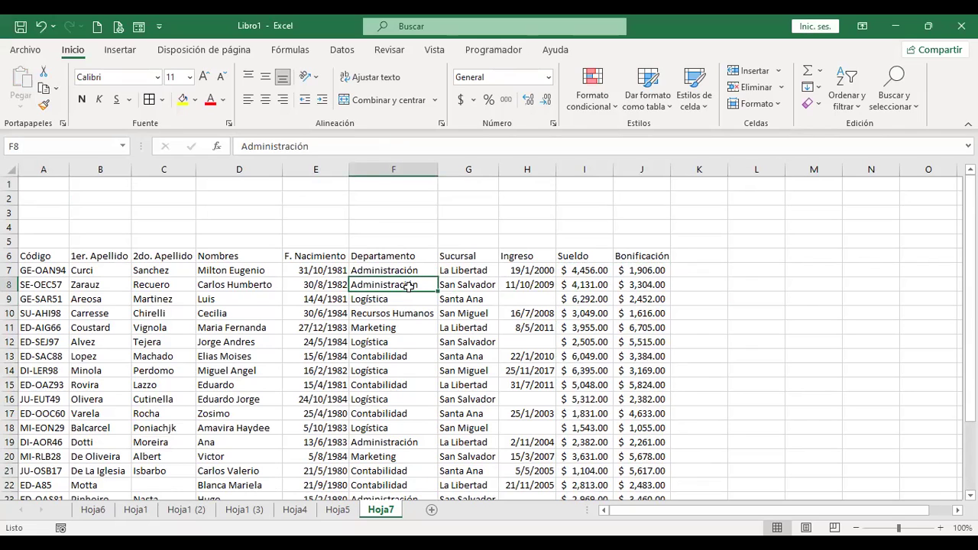
left_click(120, 50)
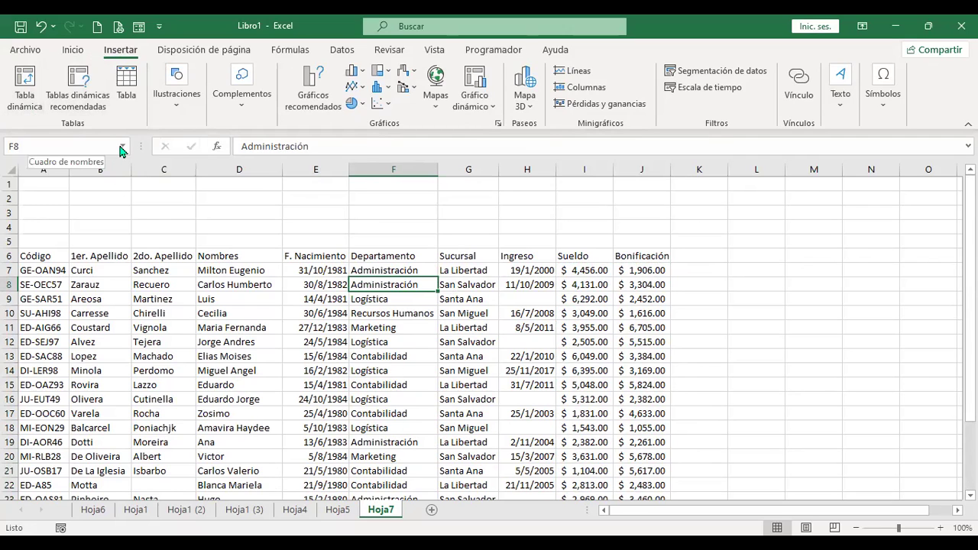
left_click(142, 105)
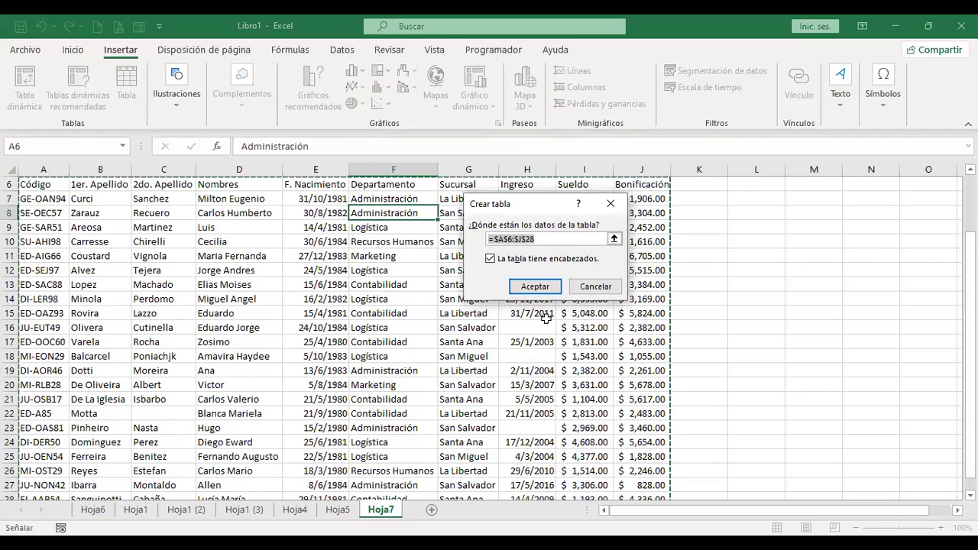
left_click(527, 287)
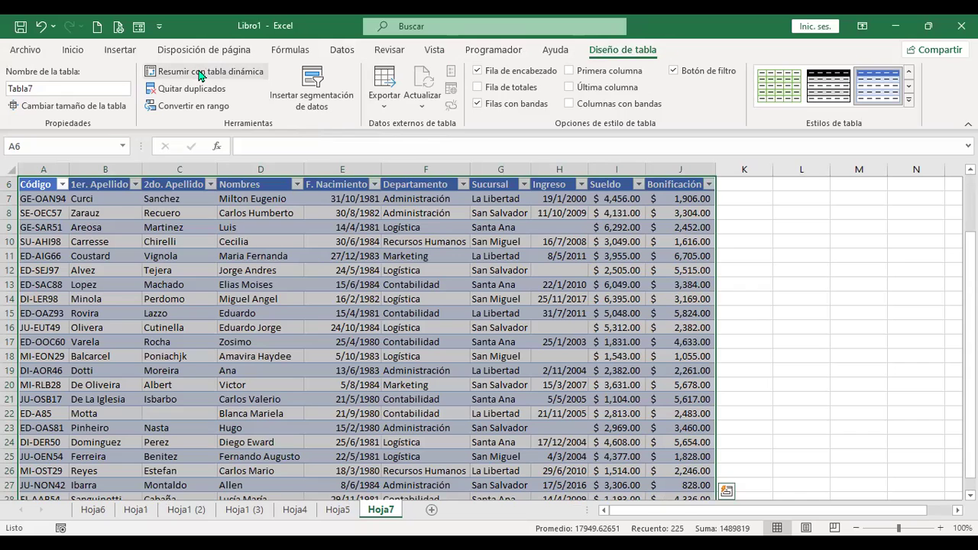
left_click(120, 49)
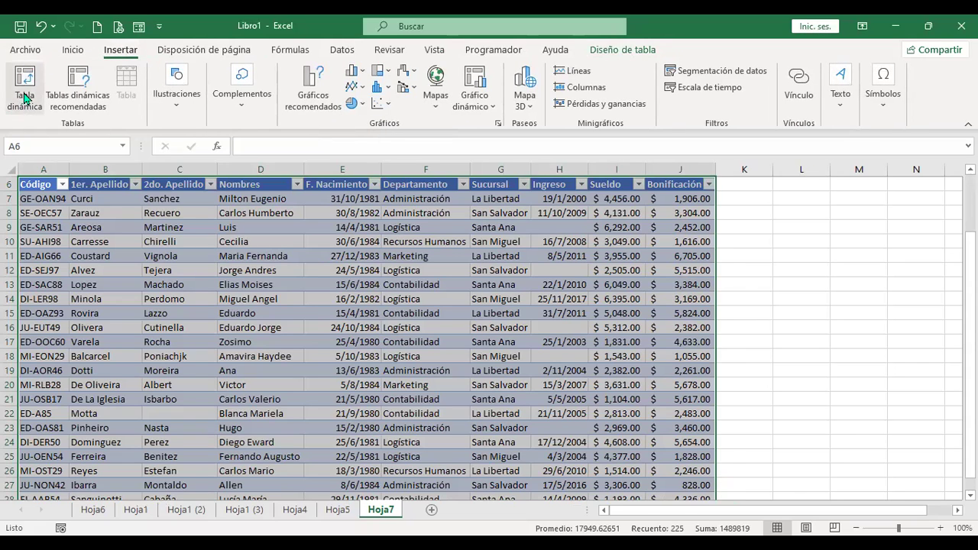
left_click(623, 49)
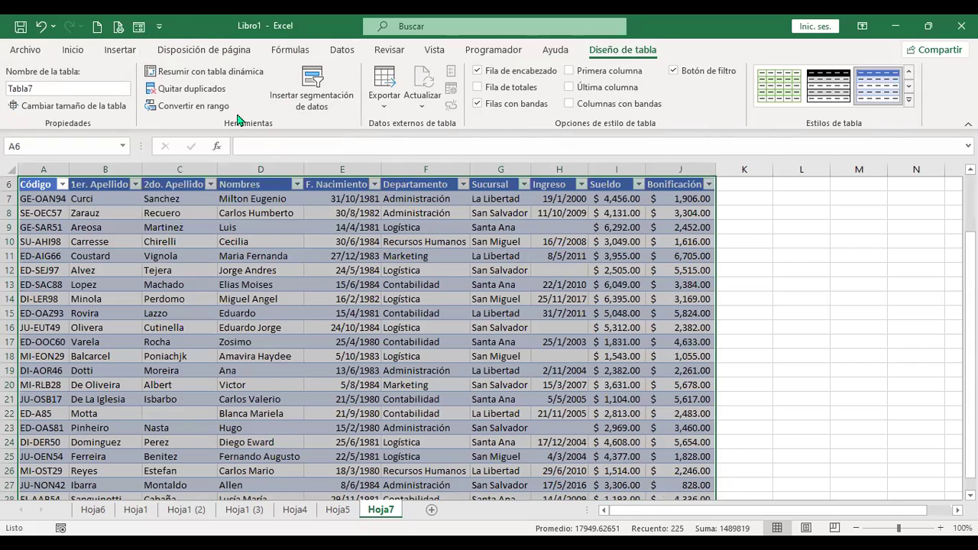
- Summarise Tabla7 as a PivotTable placed on the existing Hoja7 at cell L6
left_click(239, 74)
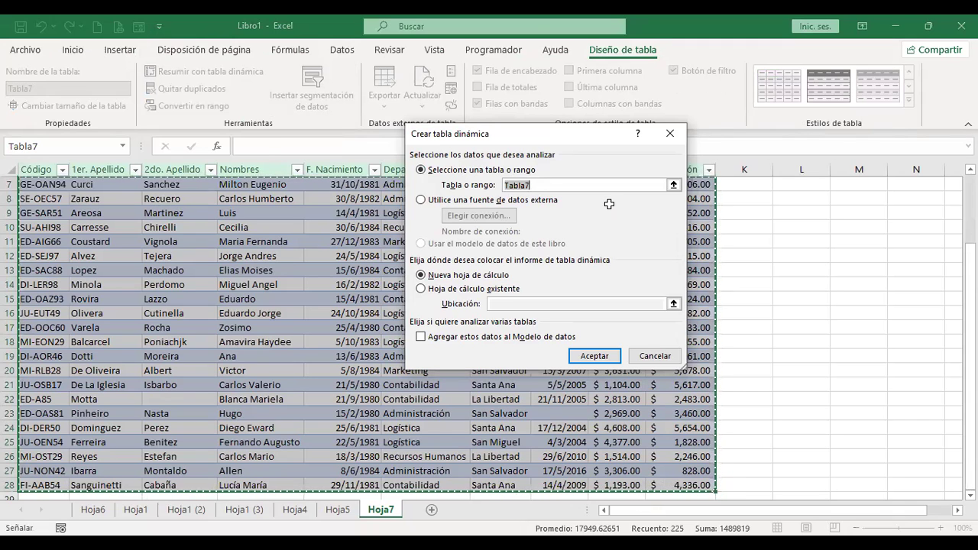
key("Escape")
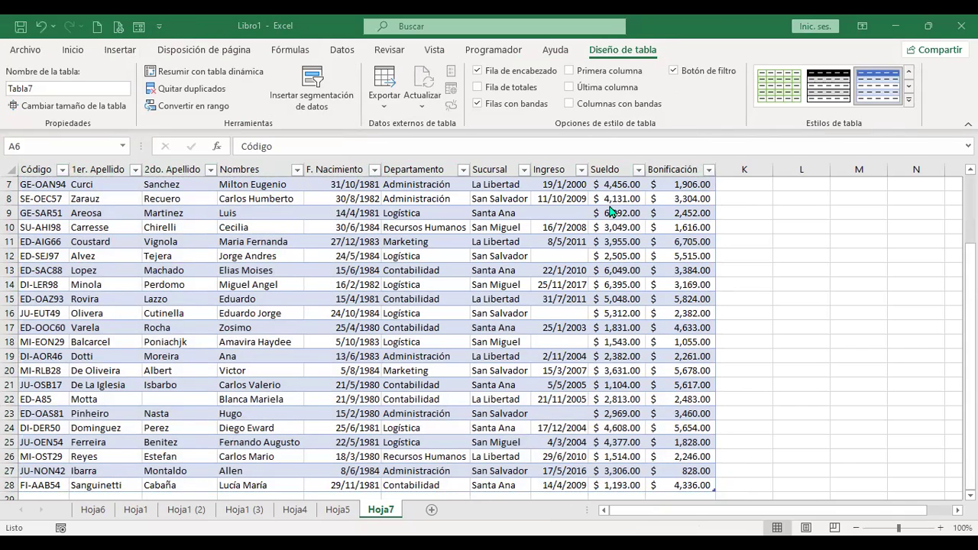
left_click(258, 76)
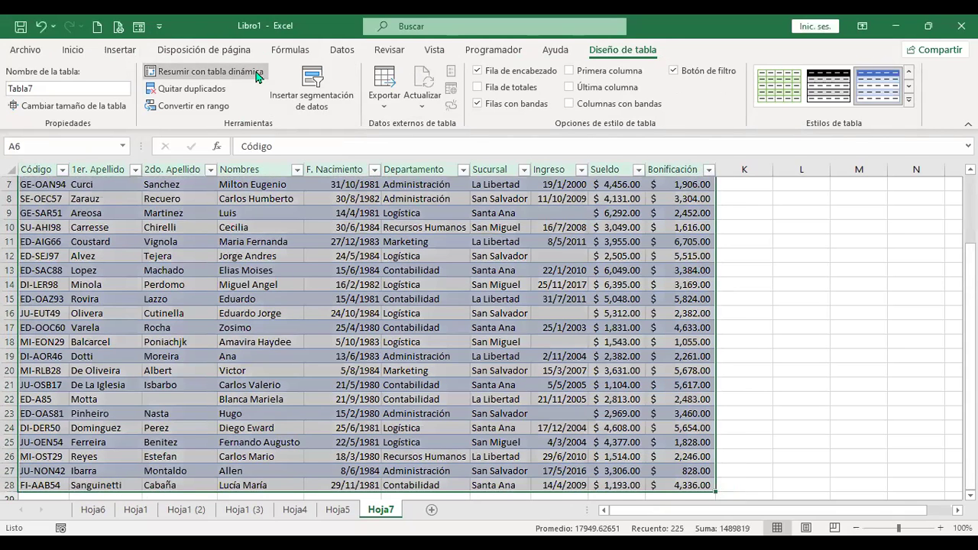
left_click(258, 76)
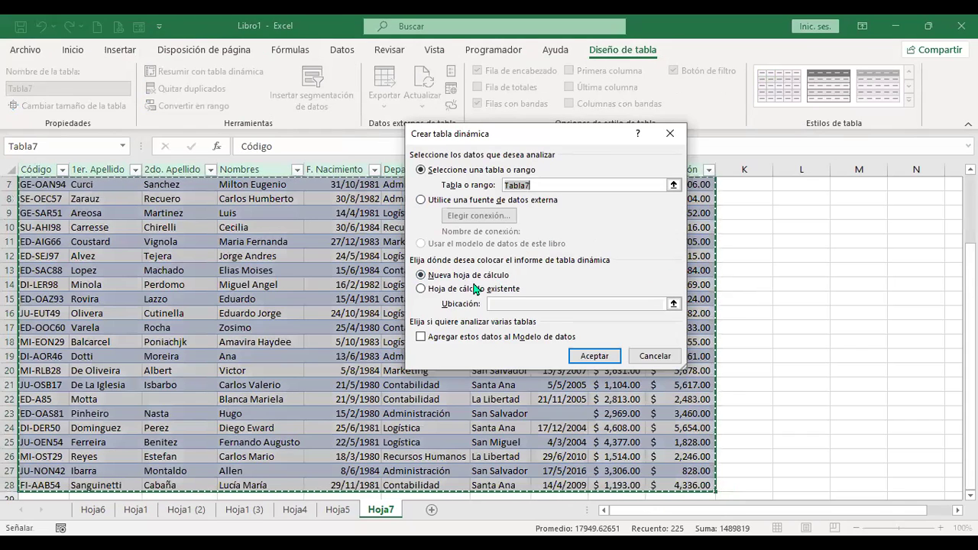
left_click(450, 291)
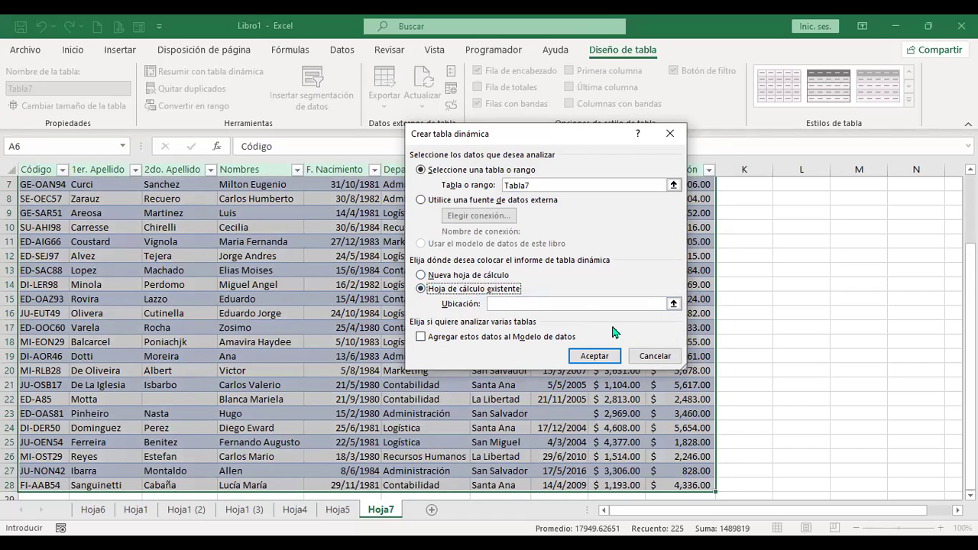
left_click_drag(768, 512, 848, 518)
left_click(517, 304)
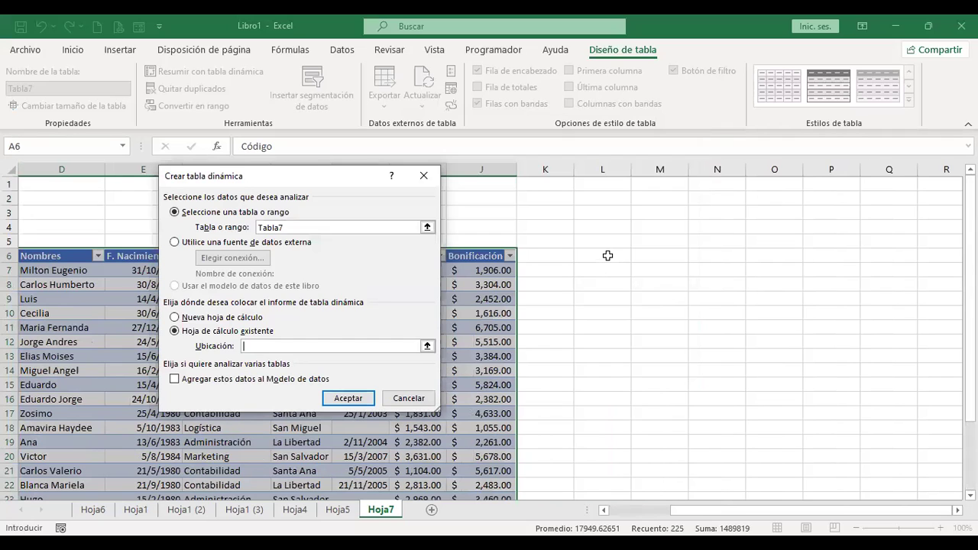
left_click(607, 255)
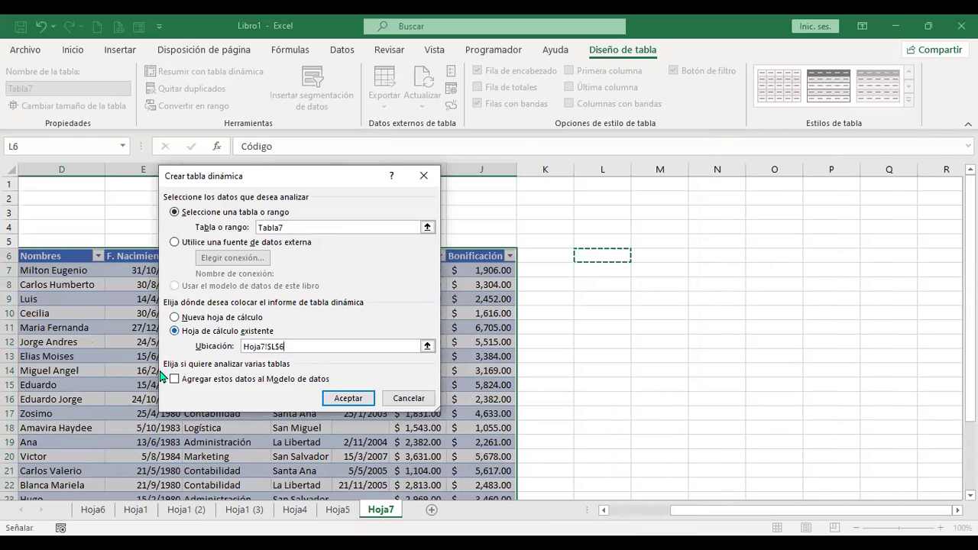
left_click(348, 399)
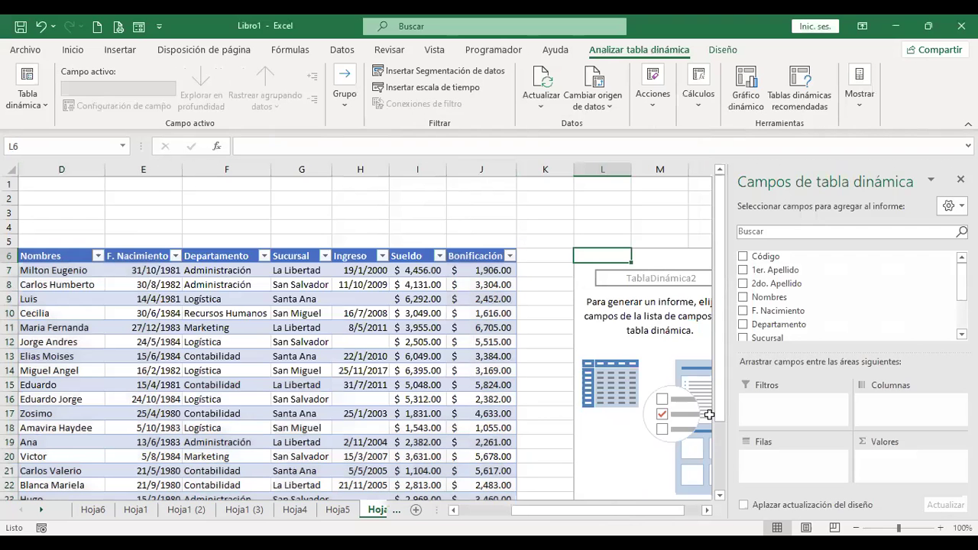
- Add Sucursal to rows and Sueldo to values, giving branch totals summing to 78463
scroll(680, 511, "right", 3)
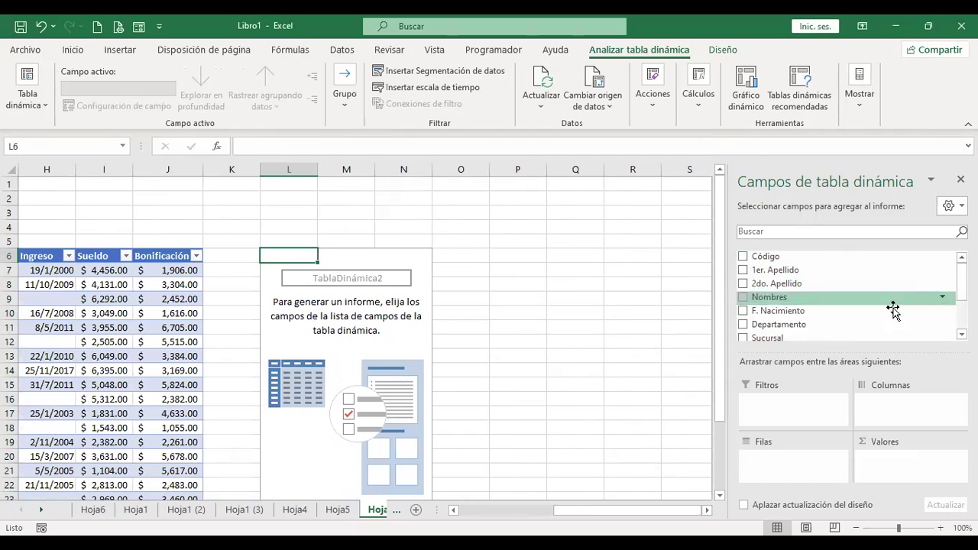
scroll(849, 298, "down", 2)
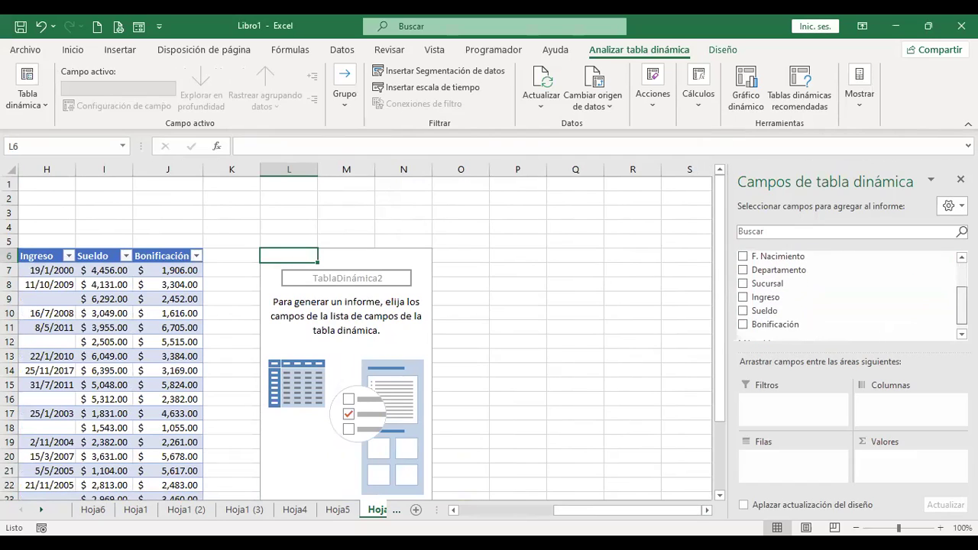
left_click(743, 285)
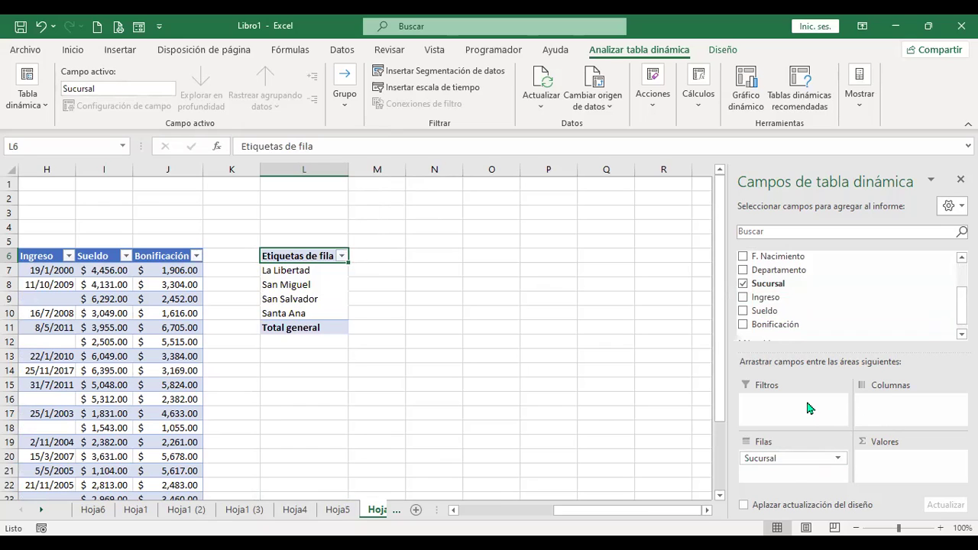
left_click(744, 312)
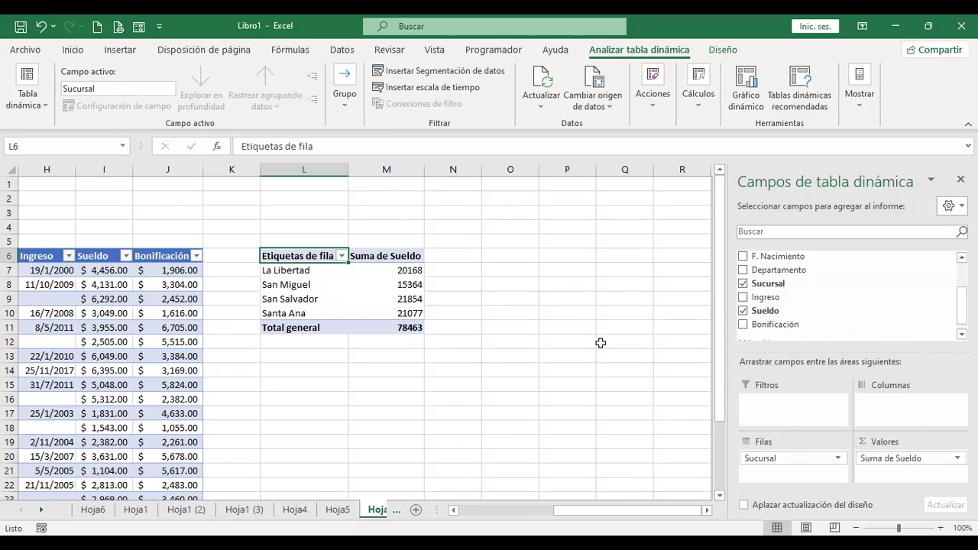
left_click(389, 269)
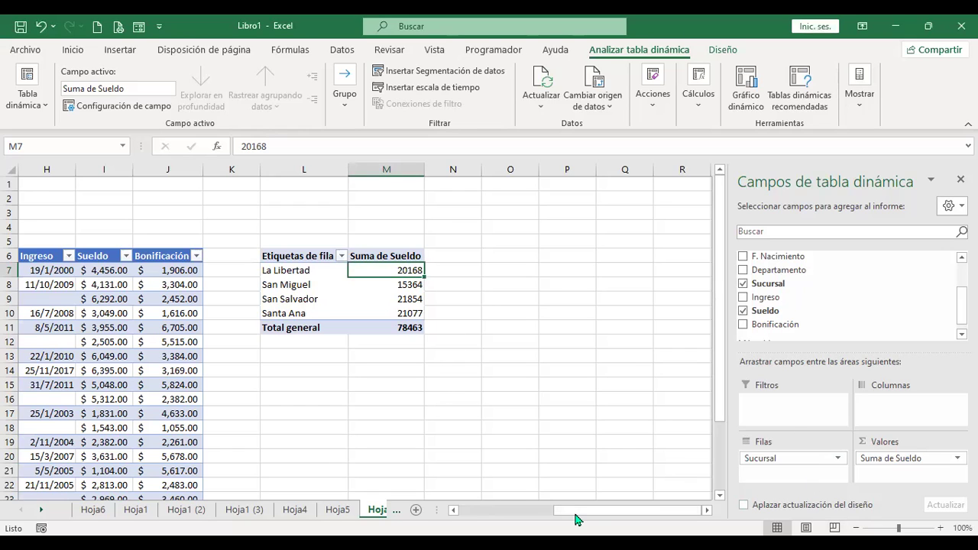
- Reselect a PivotTable value cell so the PivotTable Fields pane reappears beside the branch sums
left_click(359, 368)
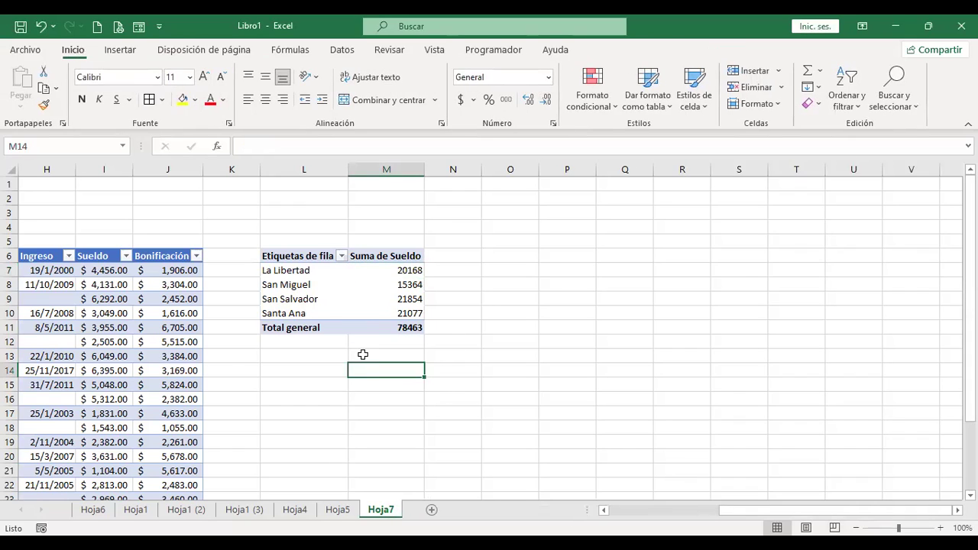
left_click(302, 370)
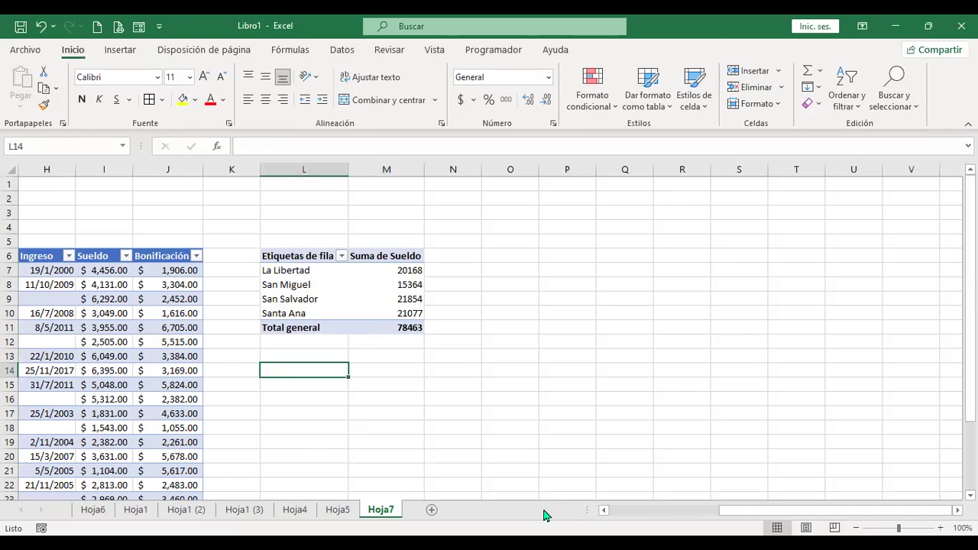
scroll(636, 515, "left", 4)
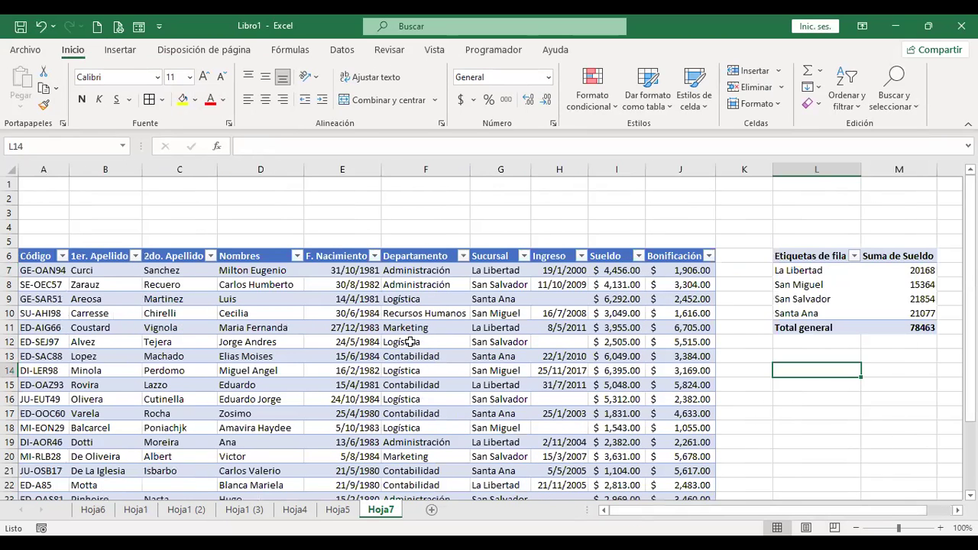
left_click(410, 343)
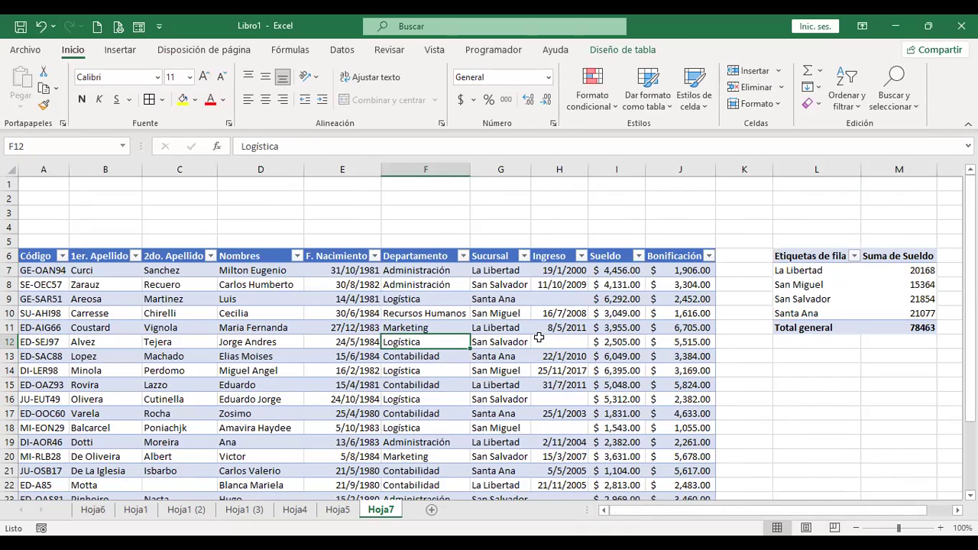
left_click(631, 55)
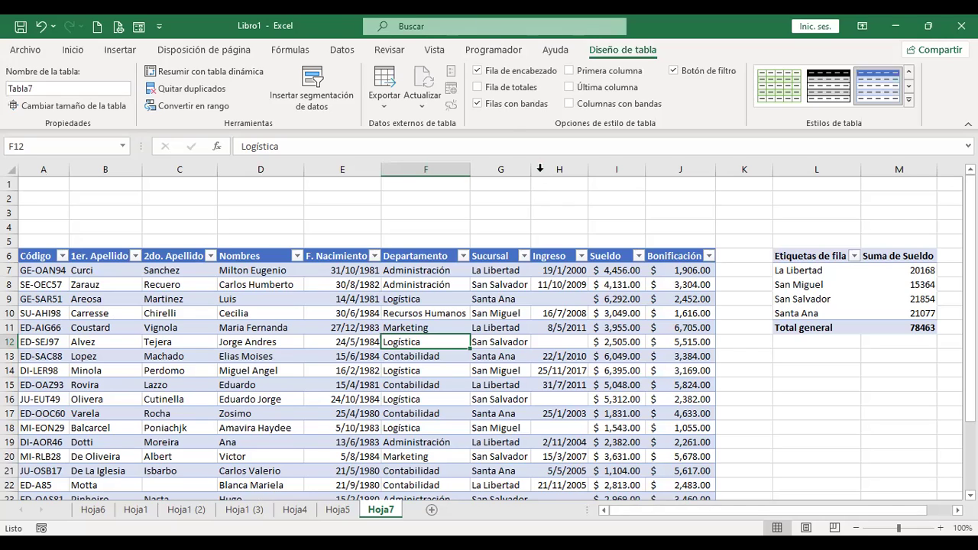
left_click(563, 282)
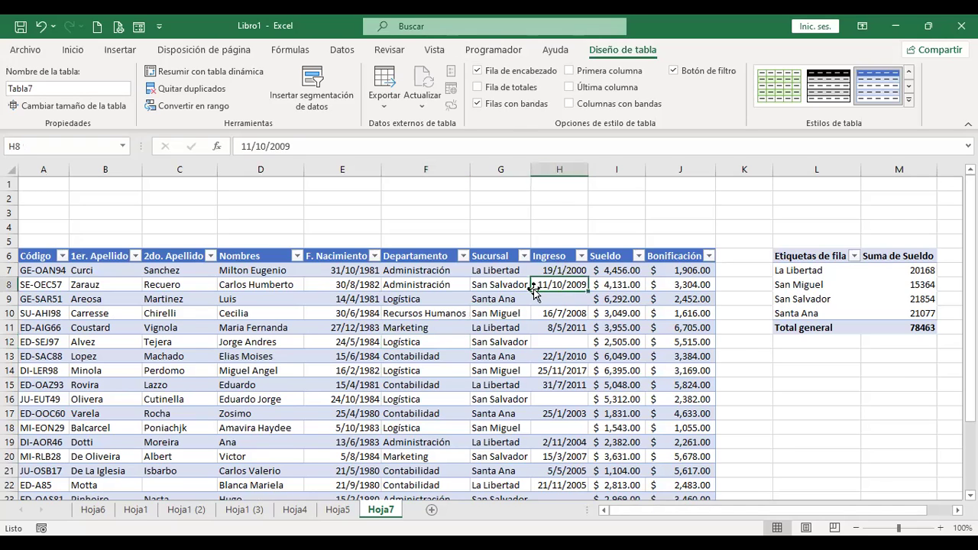
left_click(888, 304)
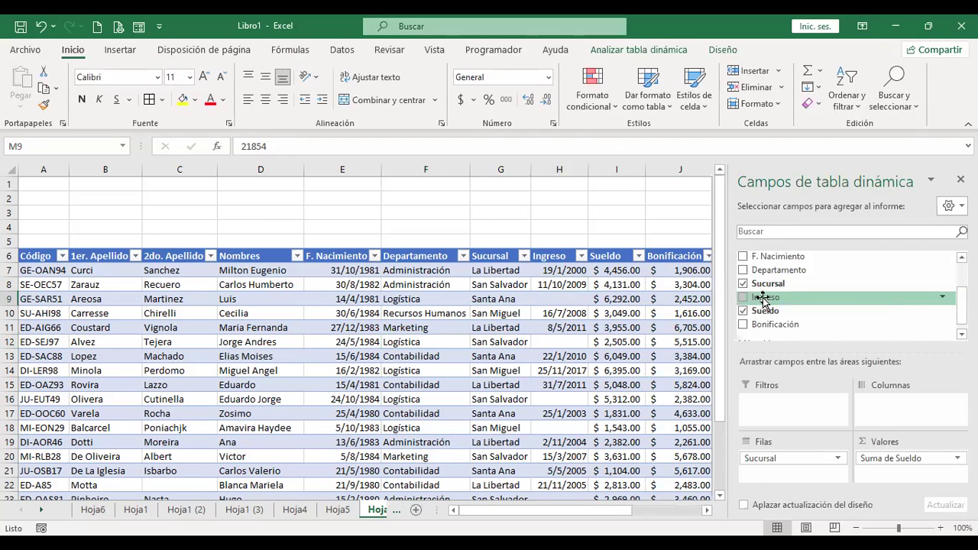
left_click(673, 511)
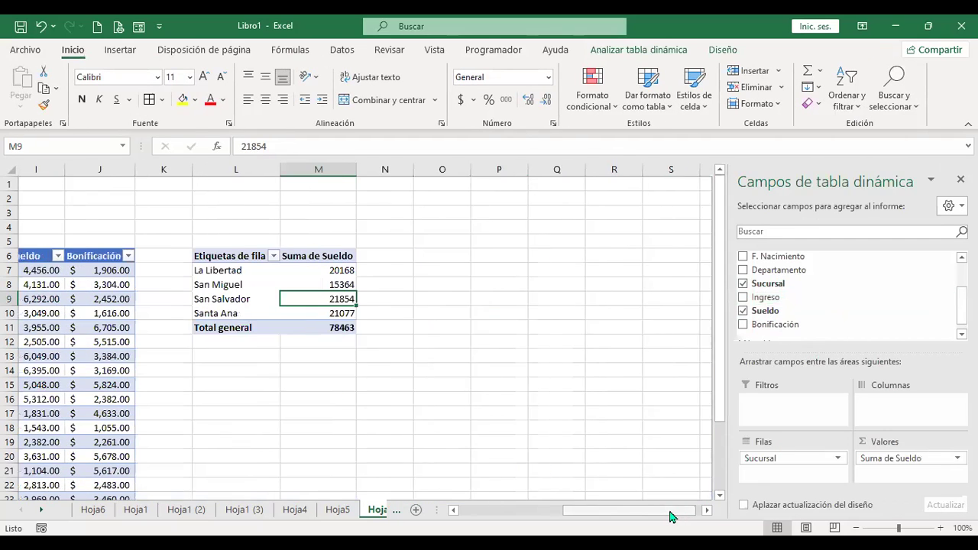
left_click(639, 49)
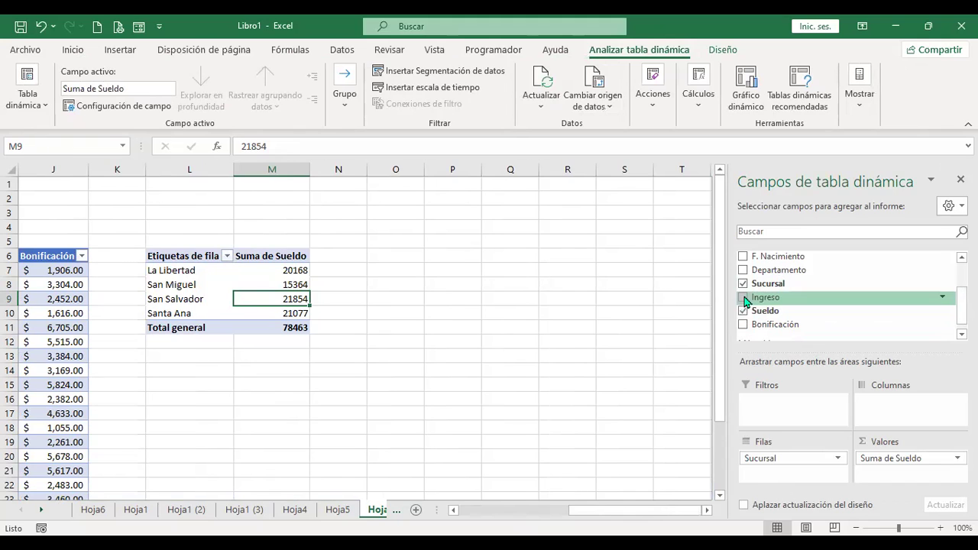
- Add the Ingreso field and move it from Filas to the Filtros area
left_click(456, 325)
left_click(223, 278)
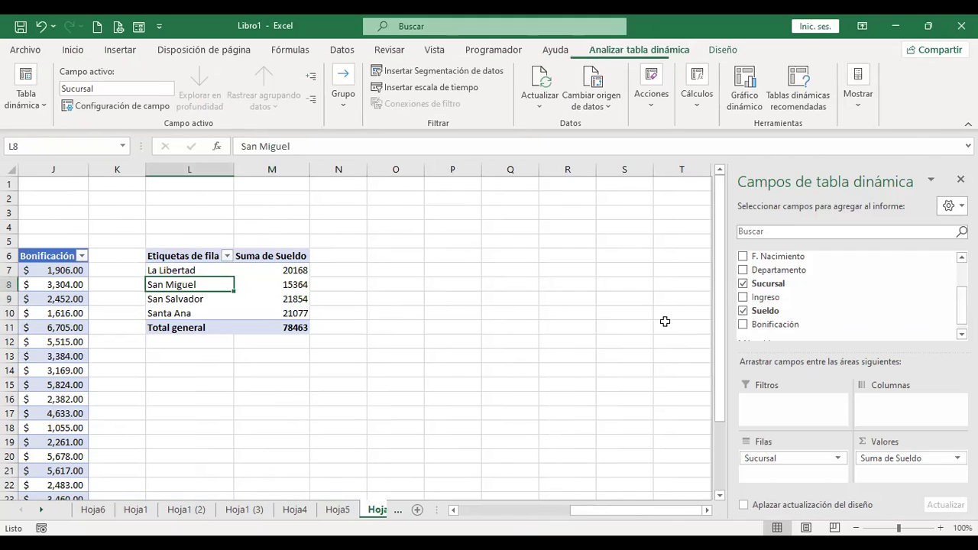
left_click(743, 297)
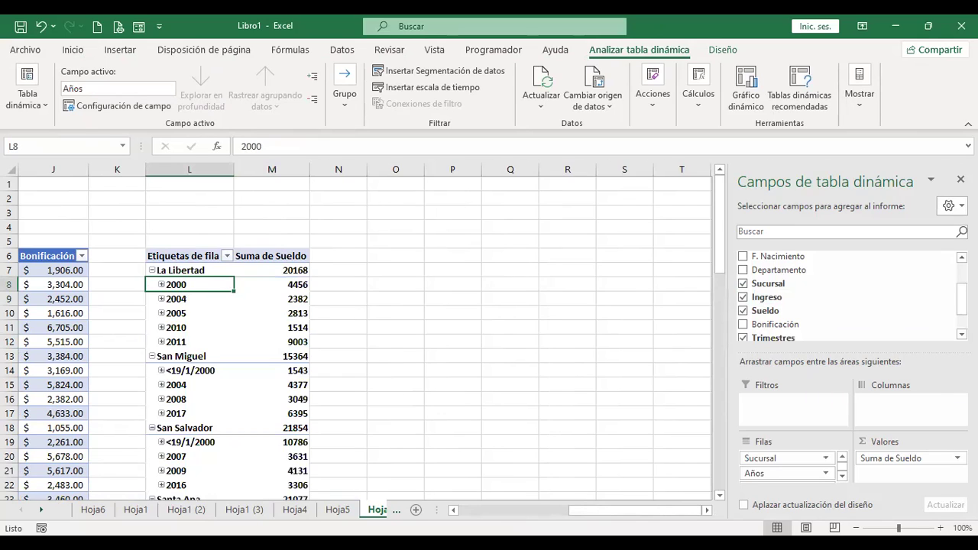
scroll(848, 298, "down", 2)
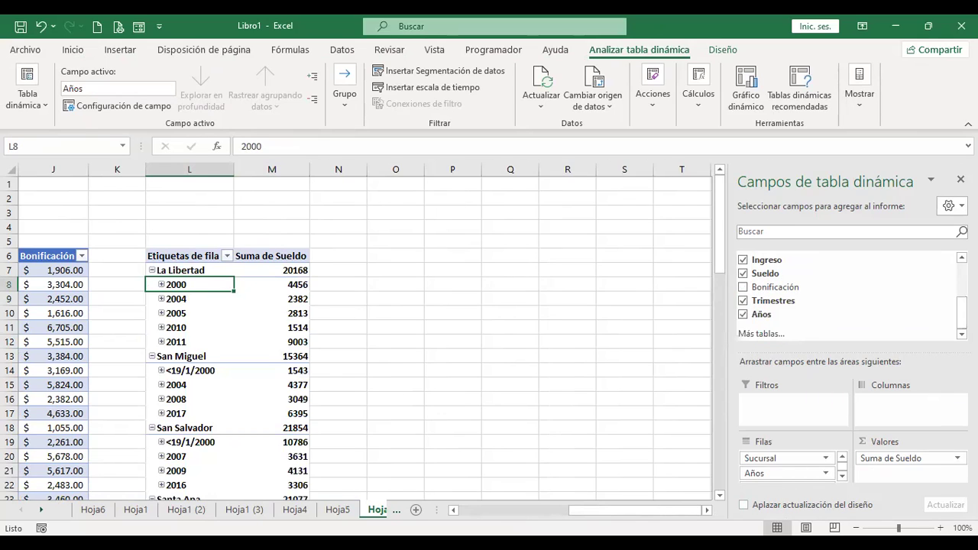
left_click(843, 476)
left_click(842, 476)
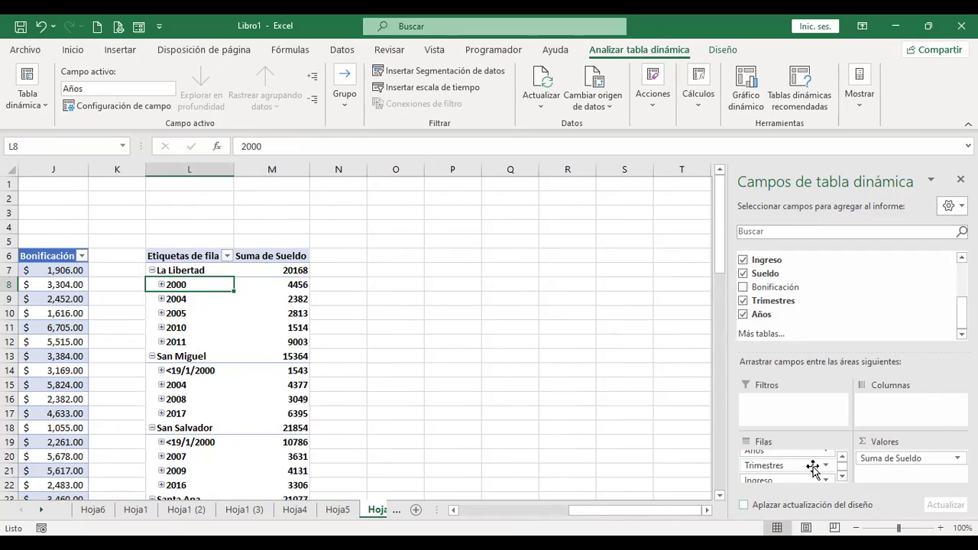
left_click(843, 457)
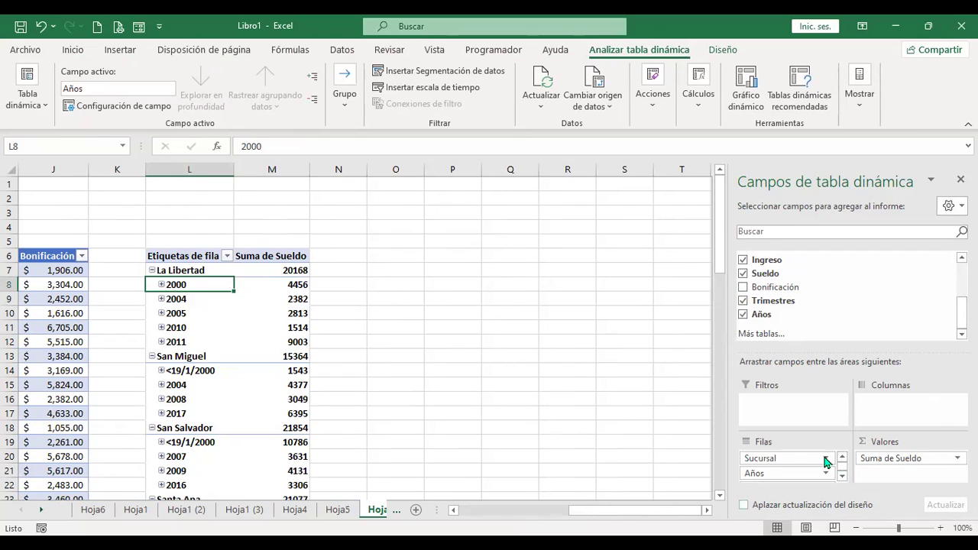
left_click(842, 475)
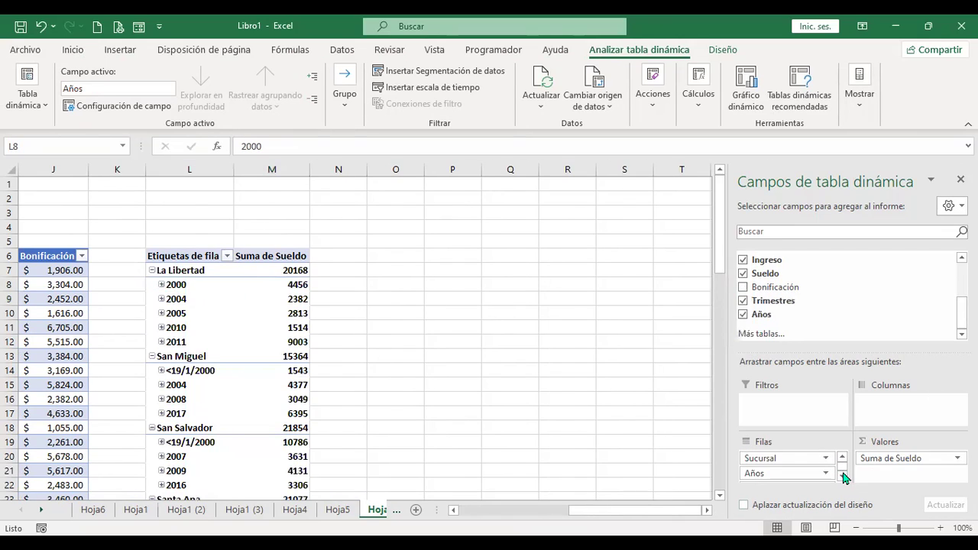
left_click(842, 478)
left_click(842, 478)
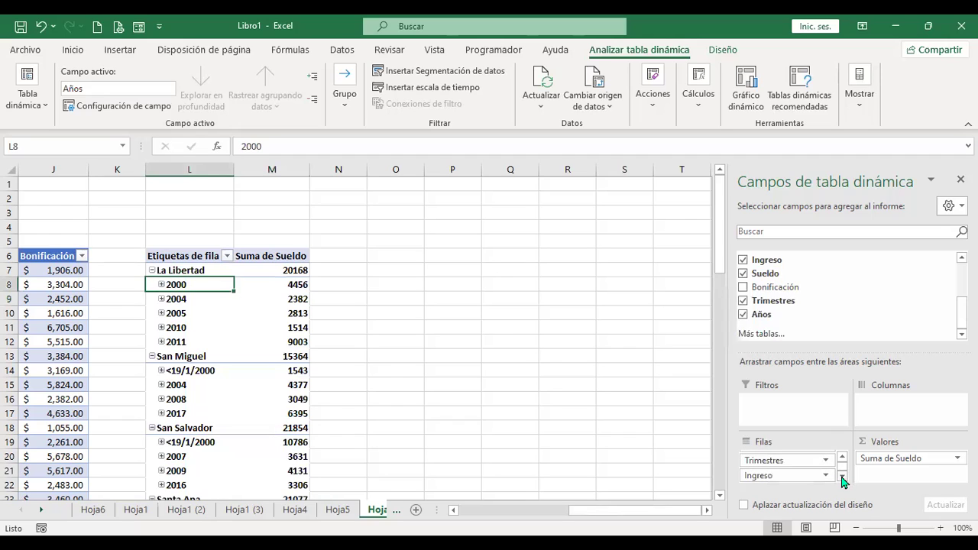
left_click(808, 477)
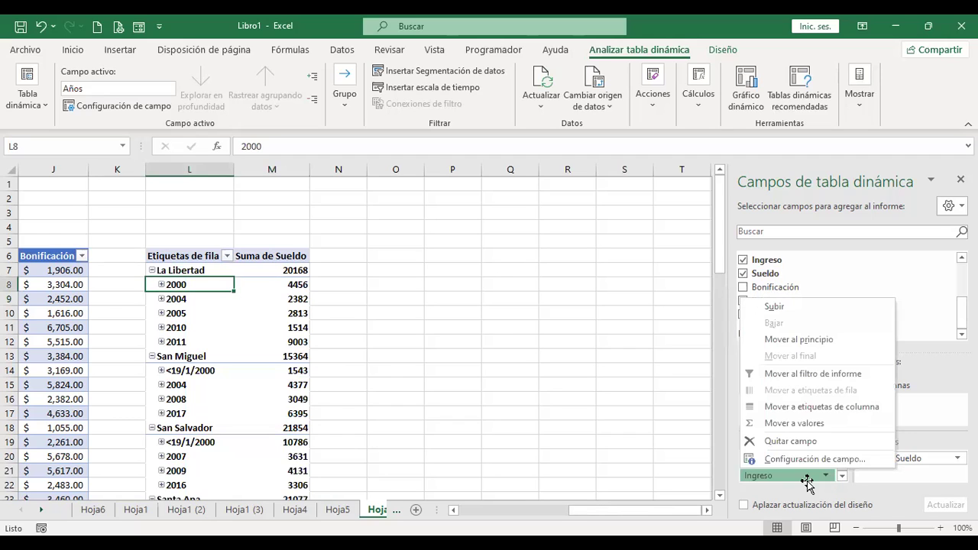
left_click(808, 478)
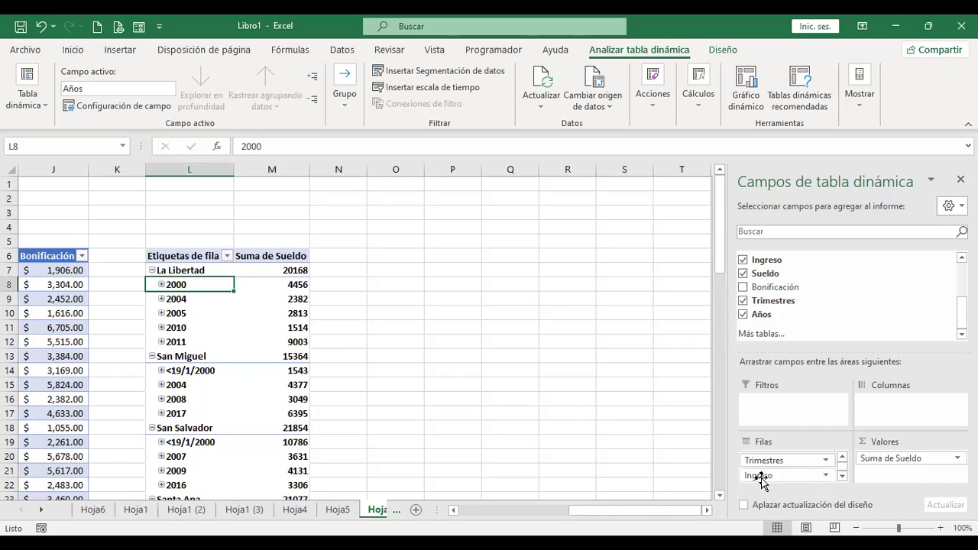
left_click_drag(760, 478, 795, 405)
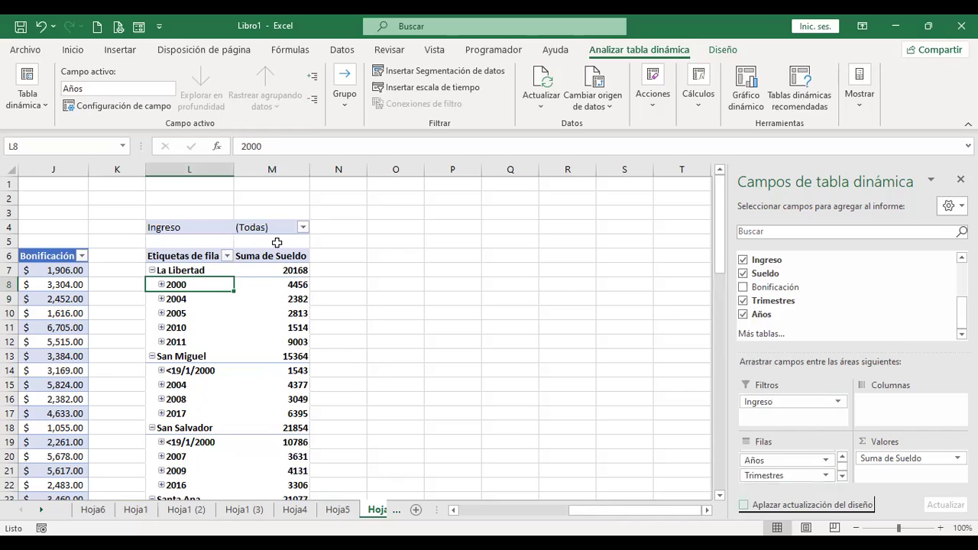
- Set the Ingreso filter to ene, leaving La Libertad 4456 and Santa Ana 7880
left_click(303, 227)
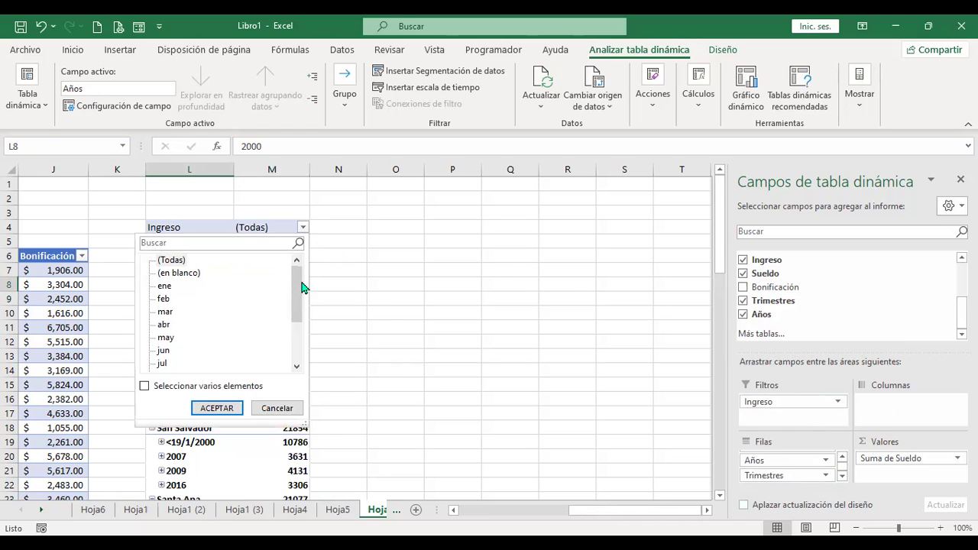
mouse_move(298, 287)
left_mouse_down()
mouse_move(296, 322)
mouse_move(294, 273)
left_mouse_up()
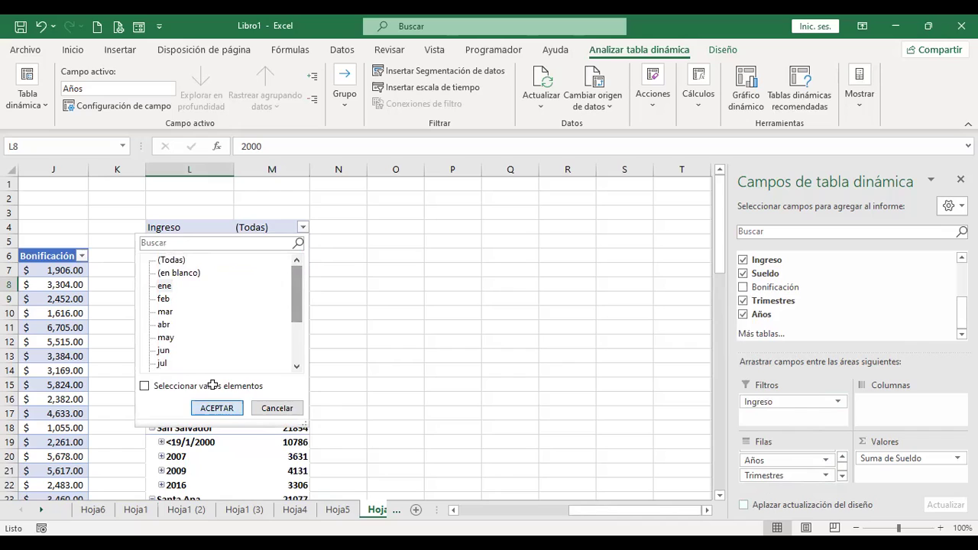
left_click(217, 408)
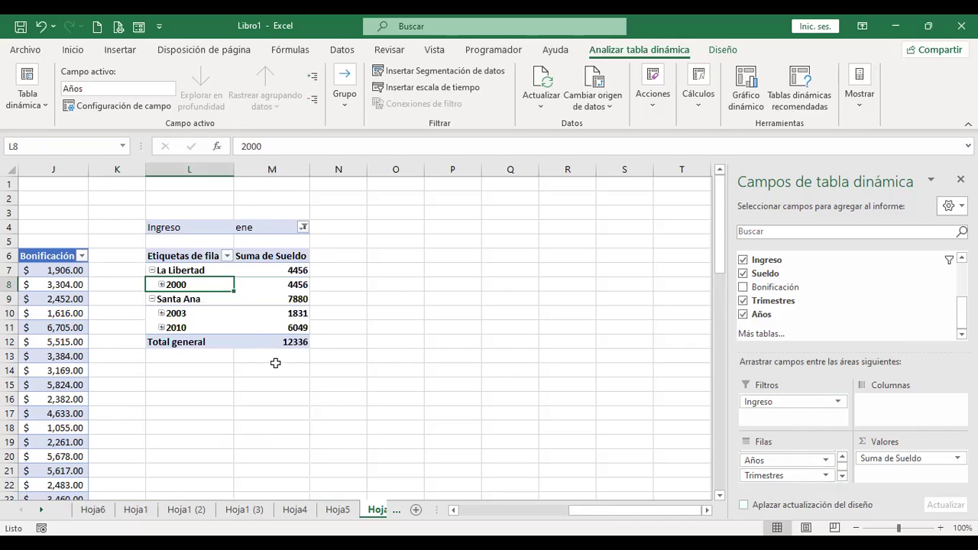
left_click(161, 285)
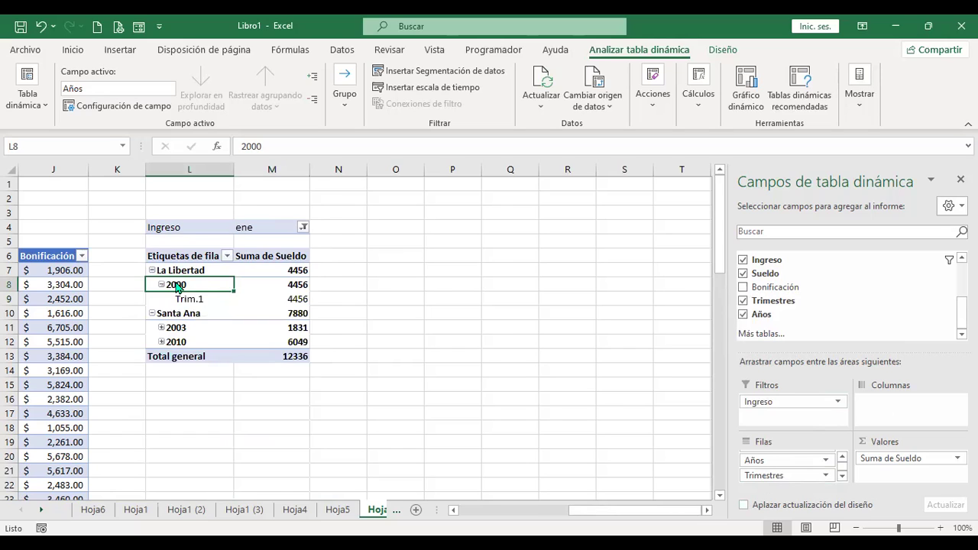
- Ungroup the Ingreso dates and leave the Ingreso filter at (Todas) with all four branches
right_click(177, 286)
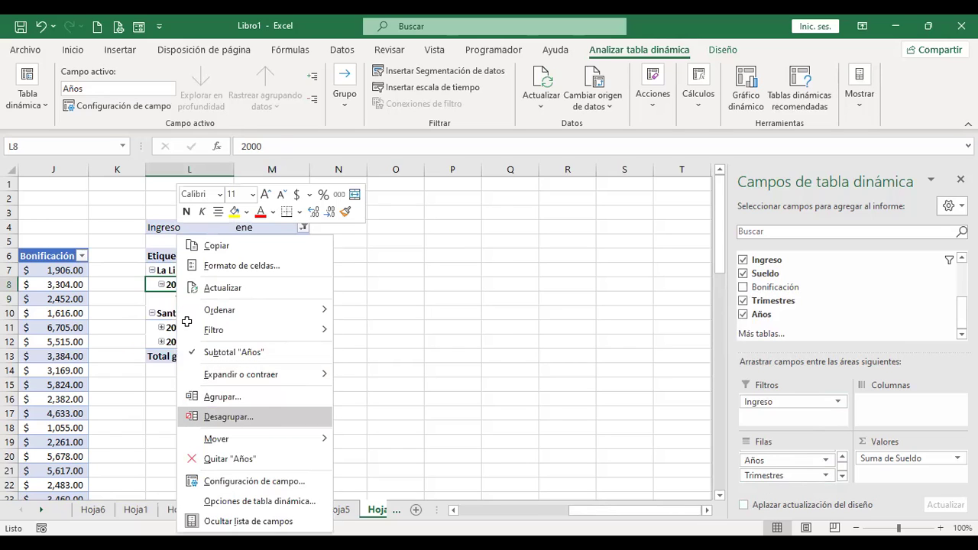
left_click(269, 419)
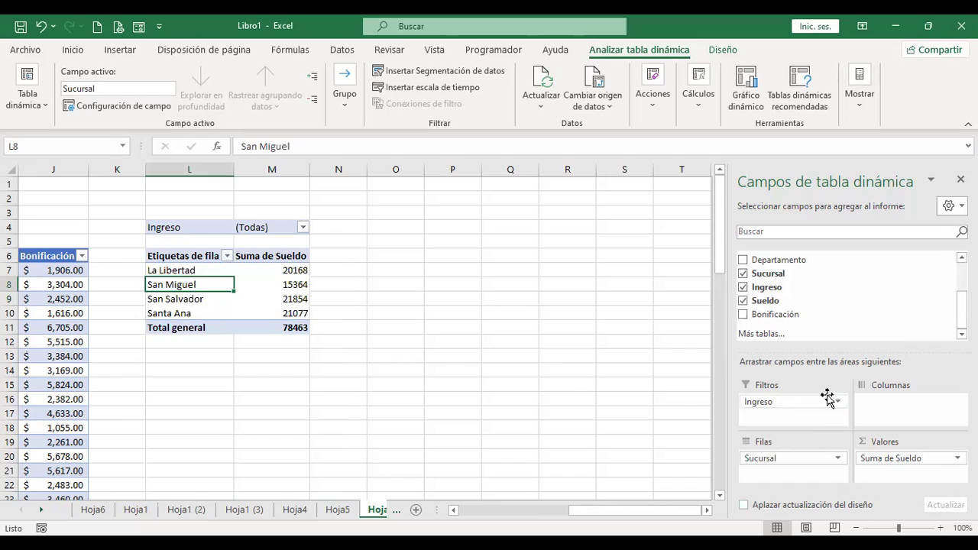
left_click(303, 228)
scroll(289, 356, "down", 3)
scroll(289, 375, "down", 3)
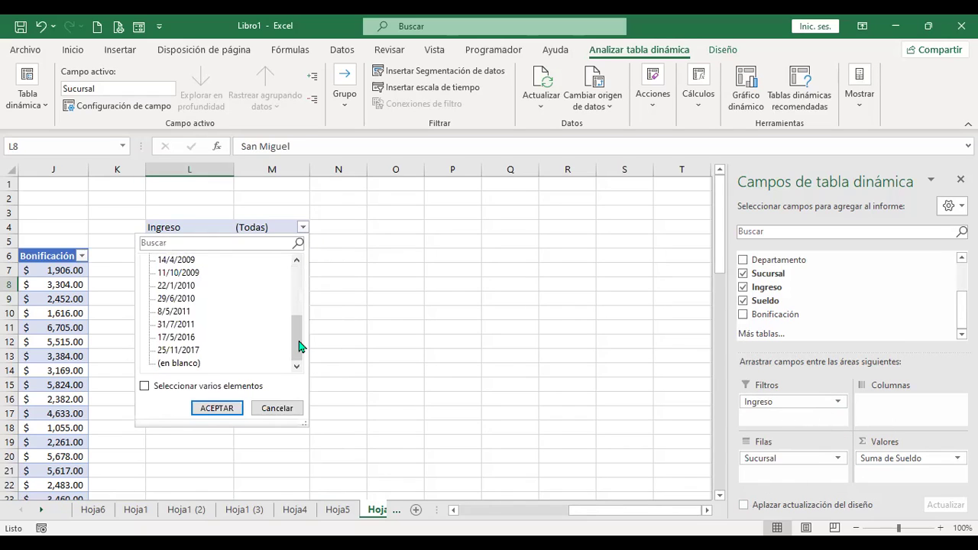
left_click_drag(298, 344, 299, 262)
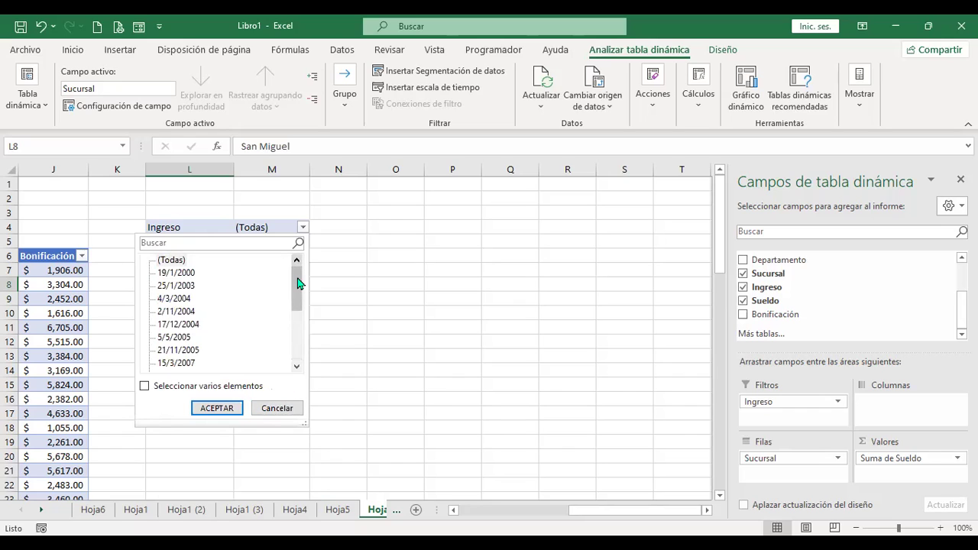
left_click(354, 301)
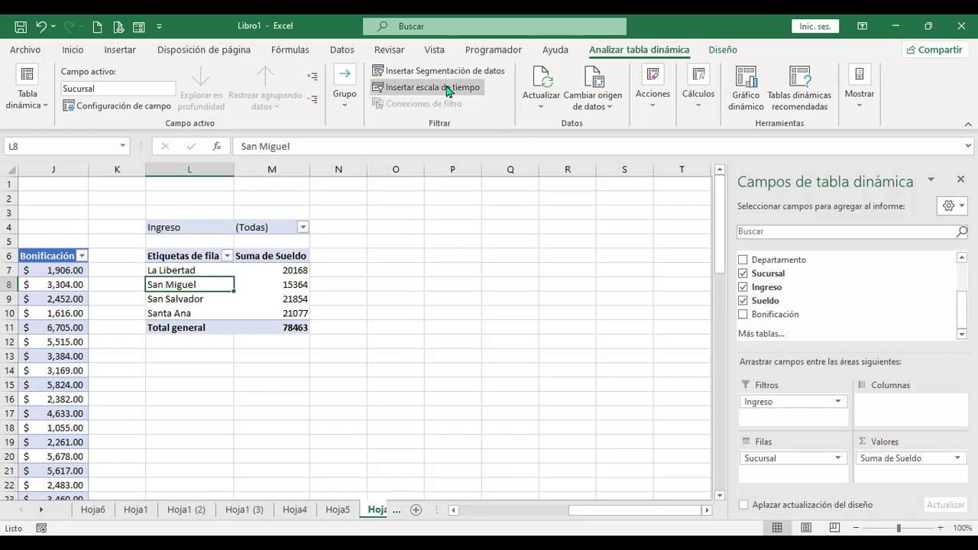
- Insert an Ingreso timeline for the PivotTable and move it beside the pivot
left_click(447, 89)
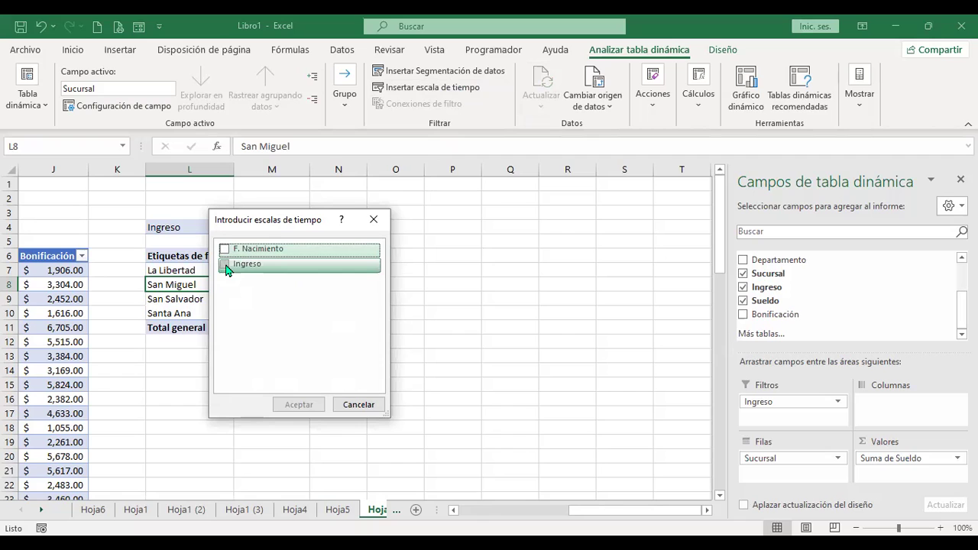
left_click(222, 265)
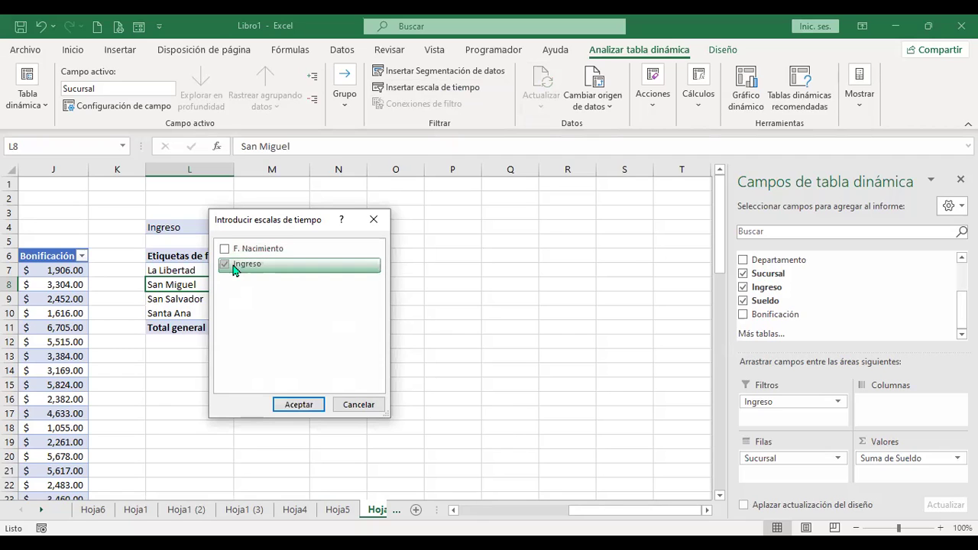
left_click(306, 404)
mouse_move(378, 305)
left_mouse_down()
mouse_move(376, 264)
mouse_move(408, 229)
left_mouse_up()
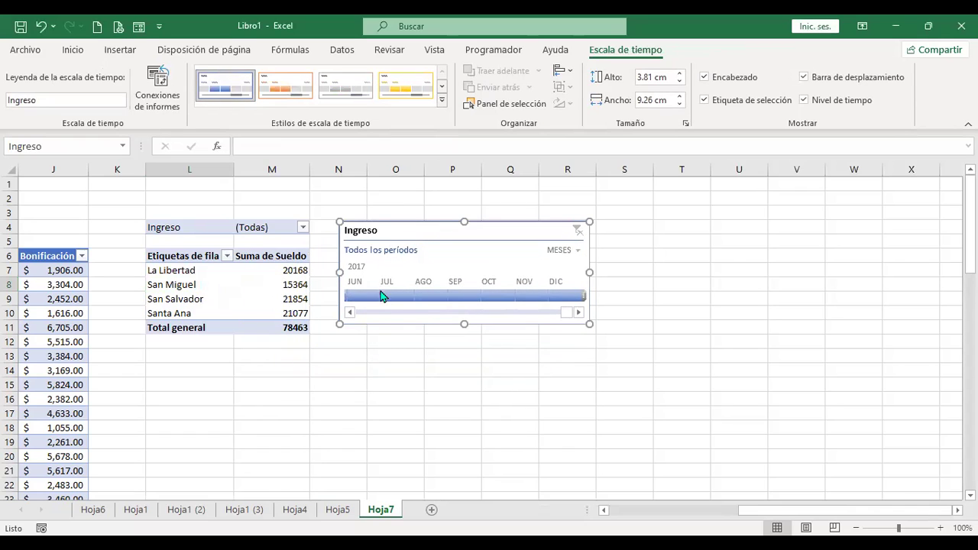
- Filter the timeline to January 2000, leaving only La Libertad at 4456
mouse_move(568, 313)
left_mouse_down()
mouse_move(419, 315)
mouse_move(490, 313)
left_mouse_up()
left_click(449, 293)
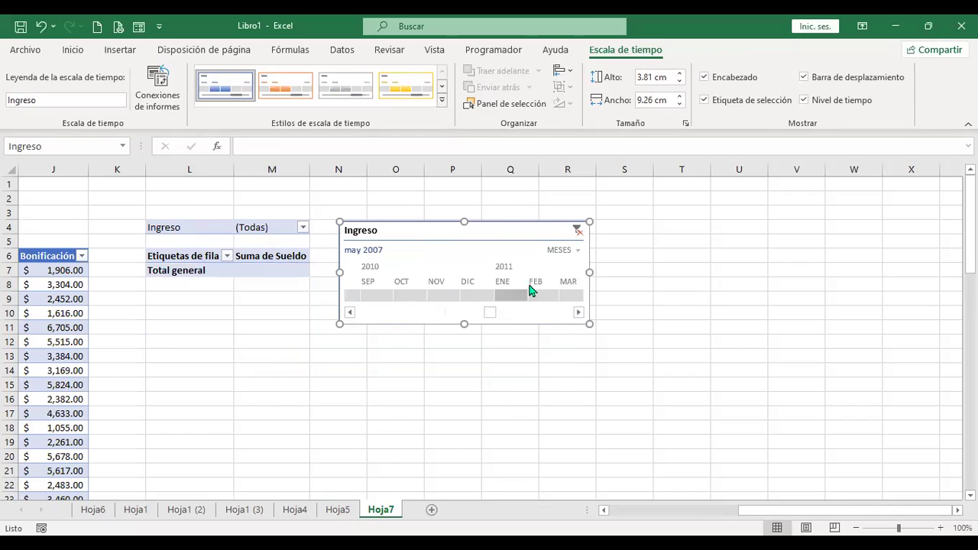
left_click_drag(490, 312, 563, 313)
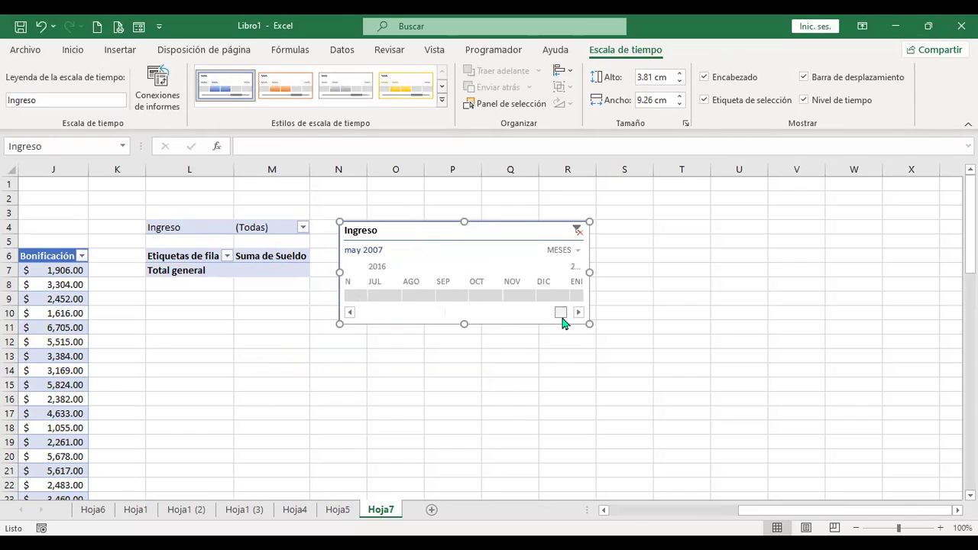
left_click(526, 295)
left_click(459, 297)
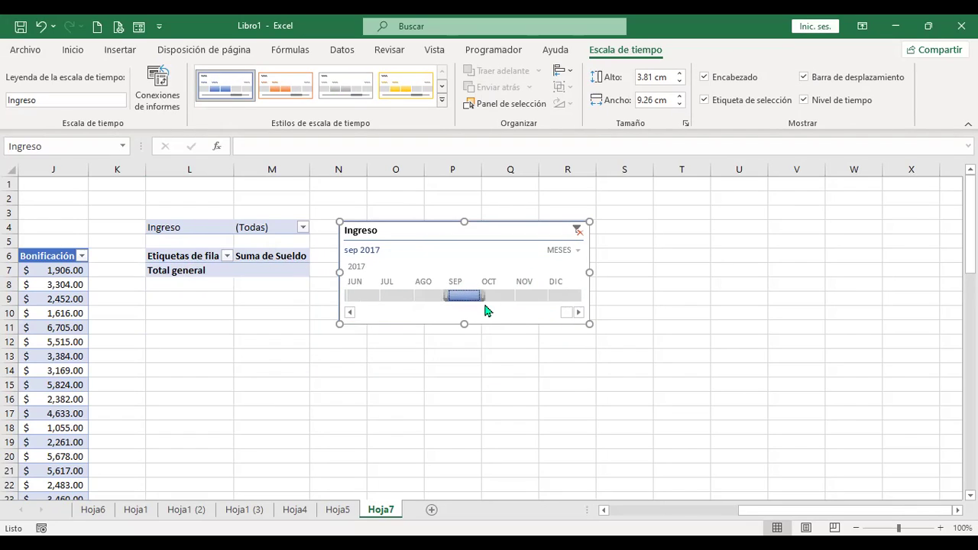
mouse_move(566, 313)
left_mouse_down()
mouse_move(409, 313)
mouse_move(382, 296)
mouse_move(362, 312)
left_mouse_up()
left_click(413, 296)
left_click(357, 296)
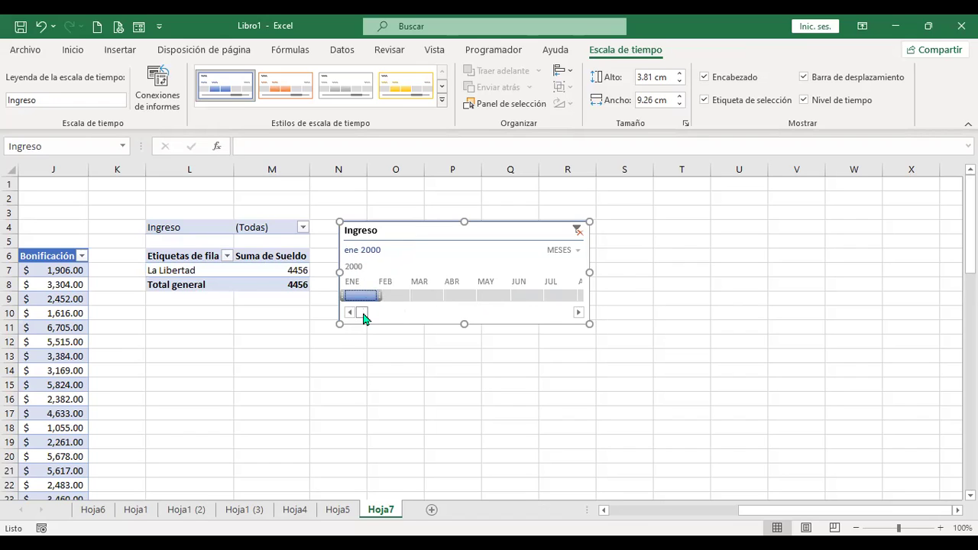
left_click_drag(364, 313, 570, 313)
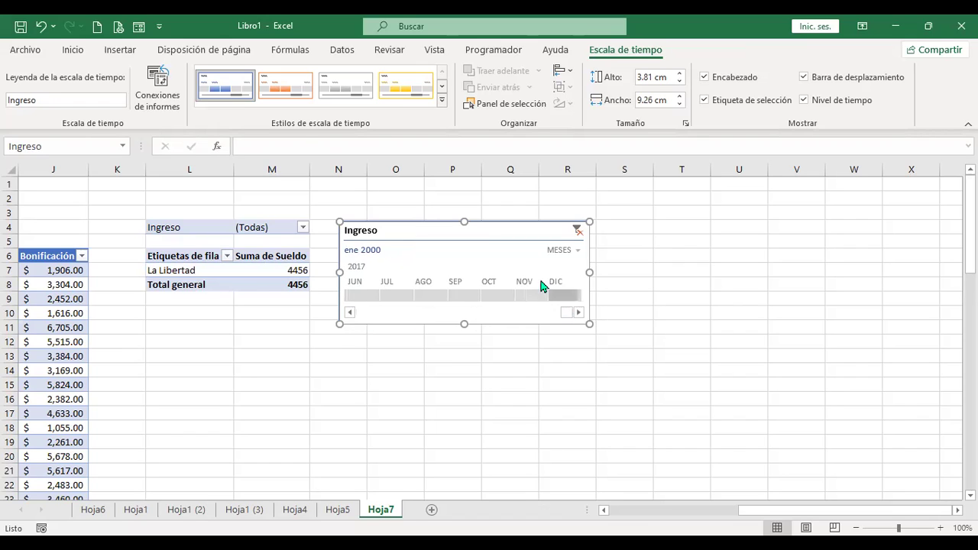
- Give the Ingreso timeline the green timeline style
left_click(393, 85)
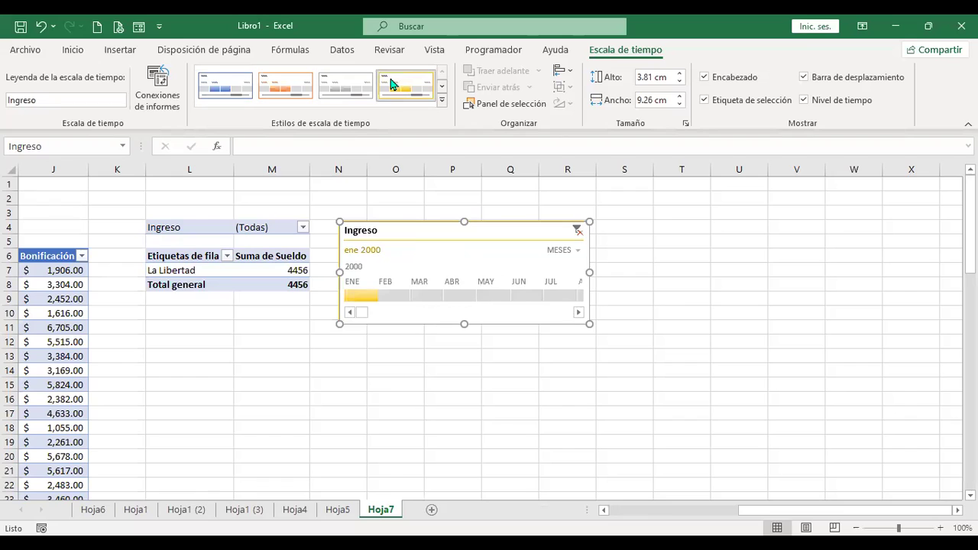
left_click(441, 106)
left_click(267, 203)
scroll(386, 320, "down", 3)
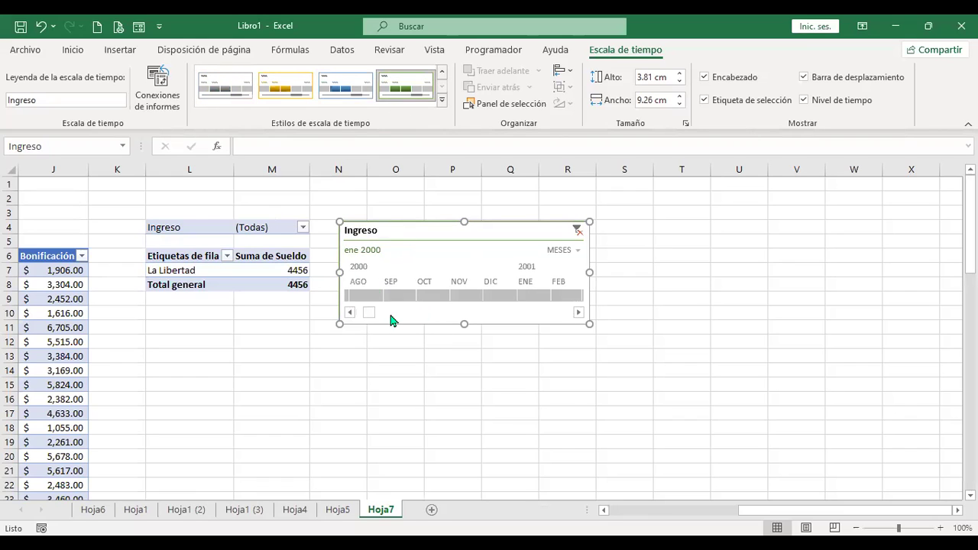
scroll(375, 319, "down", 3)
- Set the timeline back to ENE 2000, leaving La Libertad at 4456, and exit the timeline
left_click(505, 298)
scroll(530, 313, "down", 2)
scroll(574, 315, "down", 2)
left_click_drag(397, 313, 508, 312)
left_click(505, 296)
left_click(540, 296)
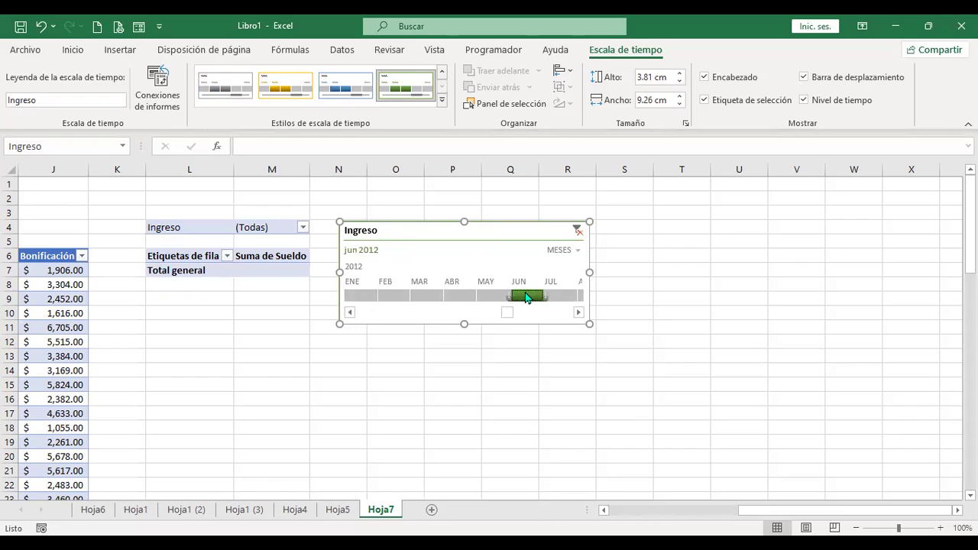
mouse_move(510, 313)
left_mouse_down()
mouse_move(556, 312)
mouse_move(348, 314)
left_mouse_up()
left_click(552, 295)
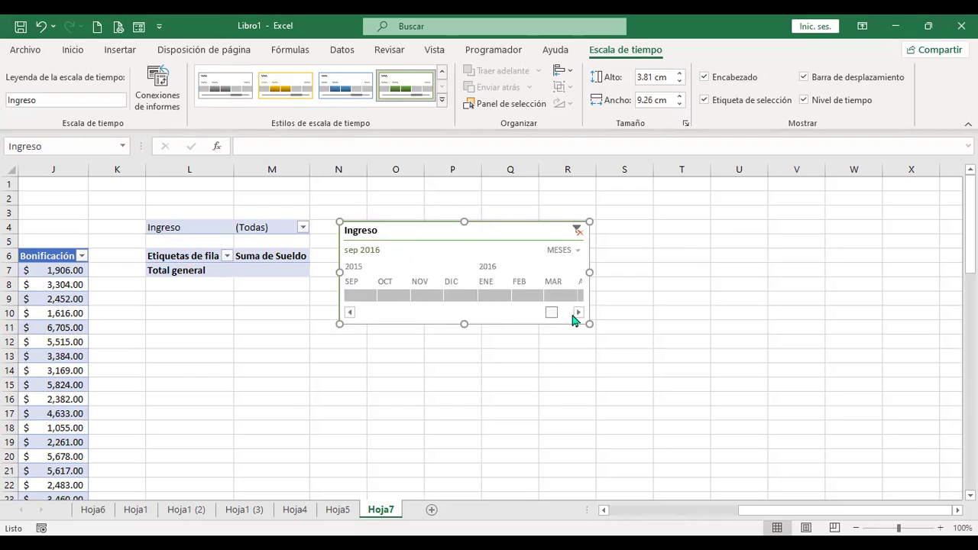
left_click(349, 312)
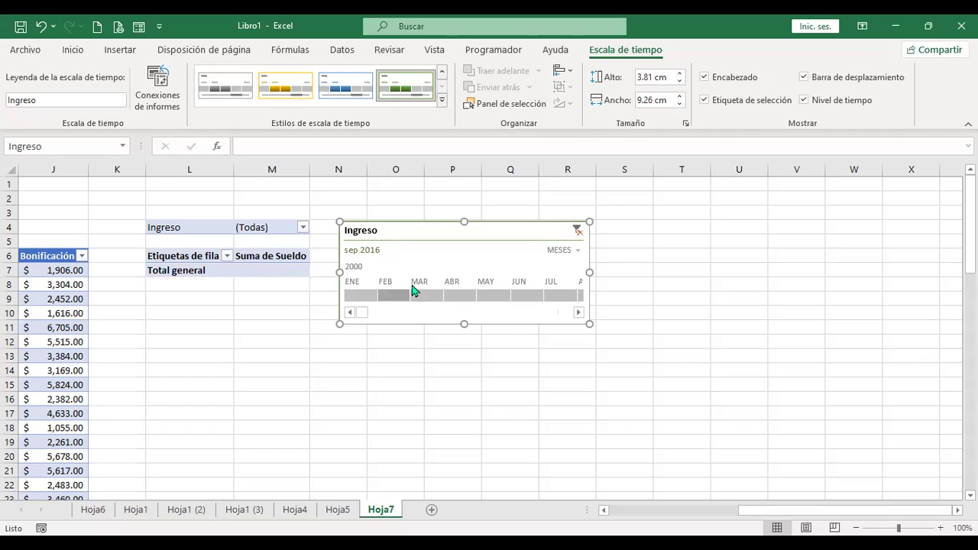
left_click(367, 296)
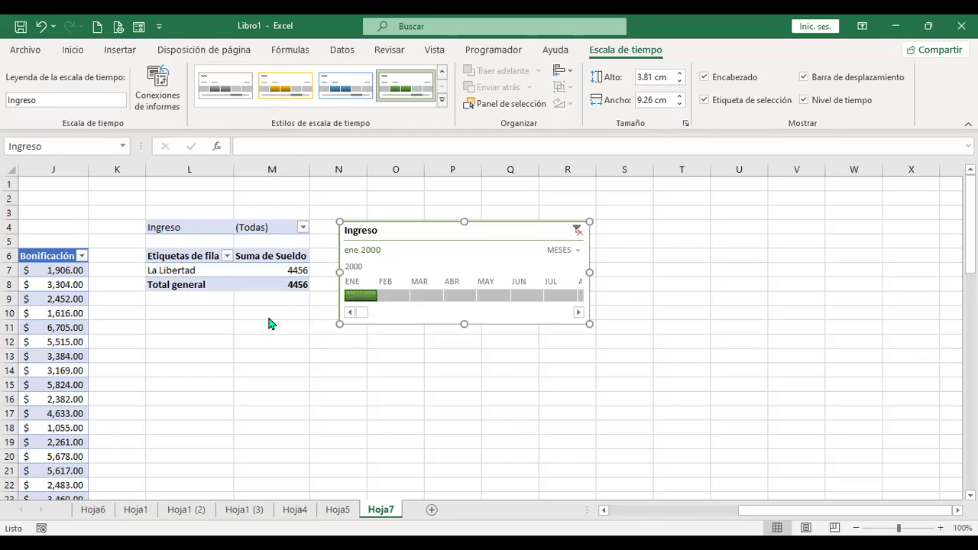
key("Escape")
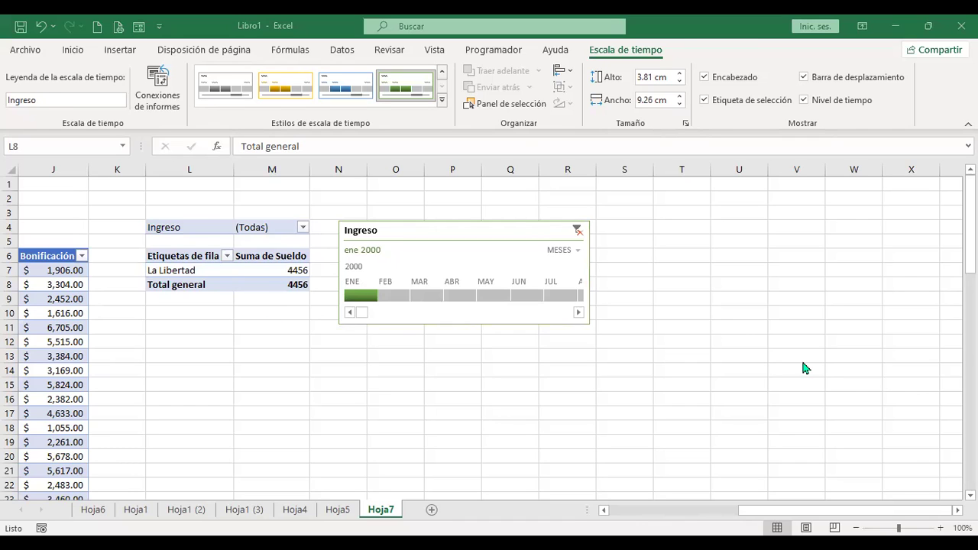
key("Escape")
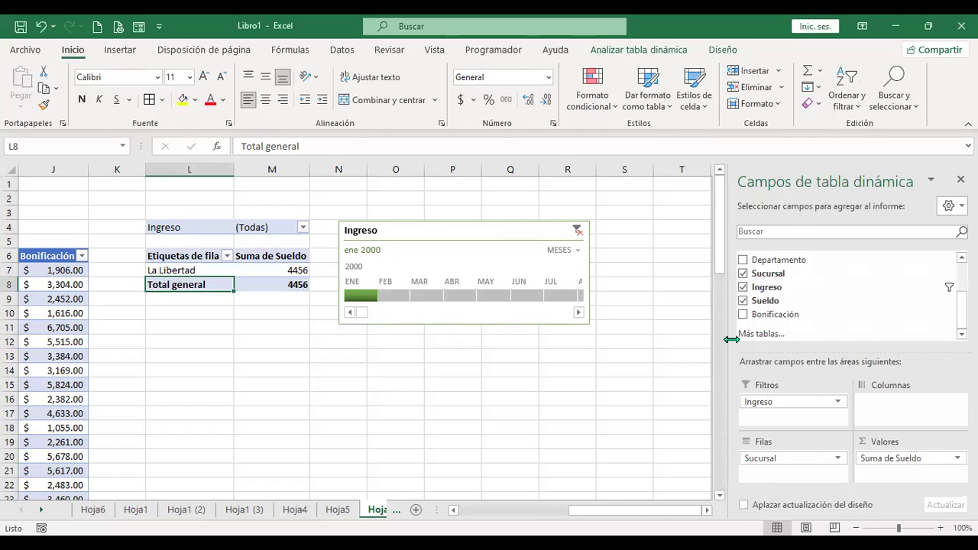
- Add Bonificación to the values and Departamento to the rows, moving the Ingreso timeline aside
left_click(744, 315)
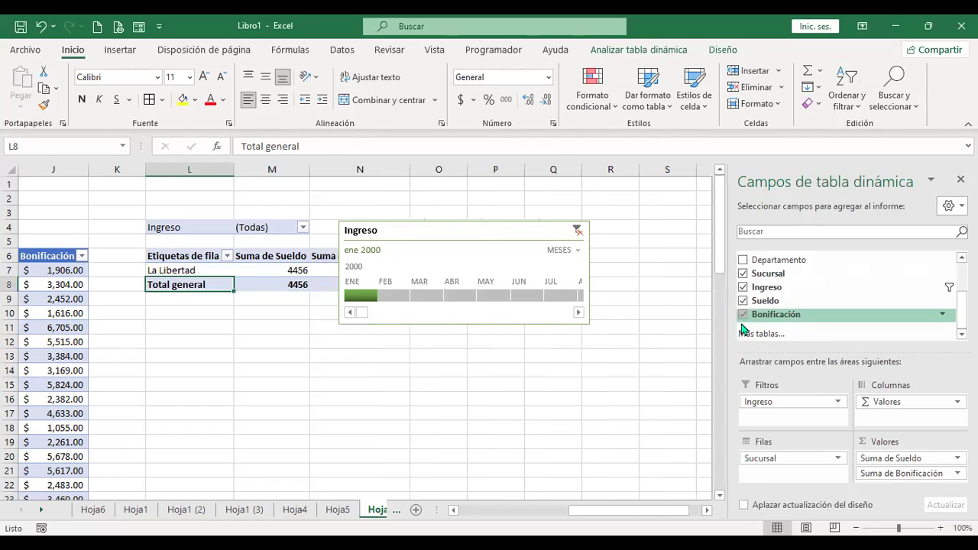
left_click_drag(501, 233, 599, 216)
left_click(342, 265)
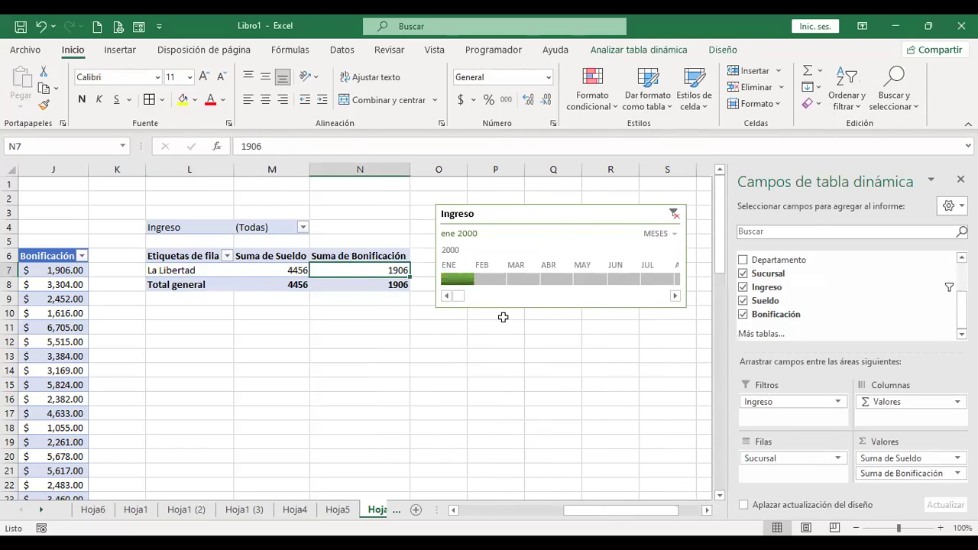
left_click(743, 261)
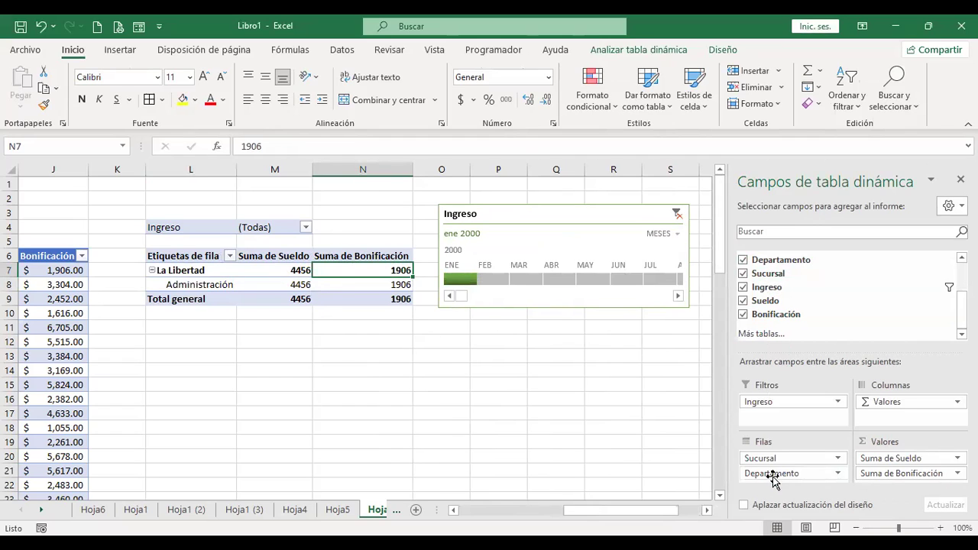
- Remove Ingreso from the report filter and move Departamento from Filas to Filtros
left_click(832, 405)
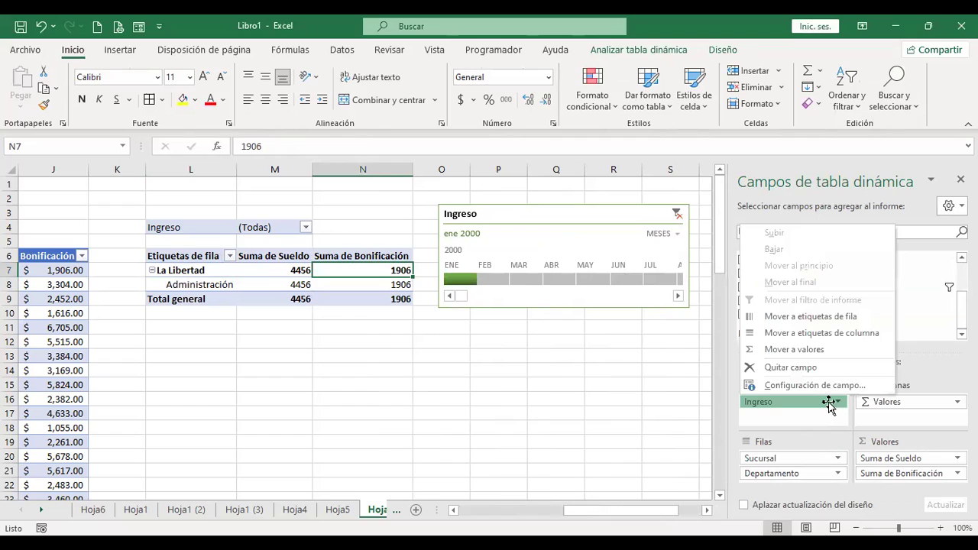
left_click(829, 406)
left_click(839, 403)
left_click(810, 369)
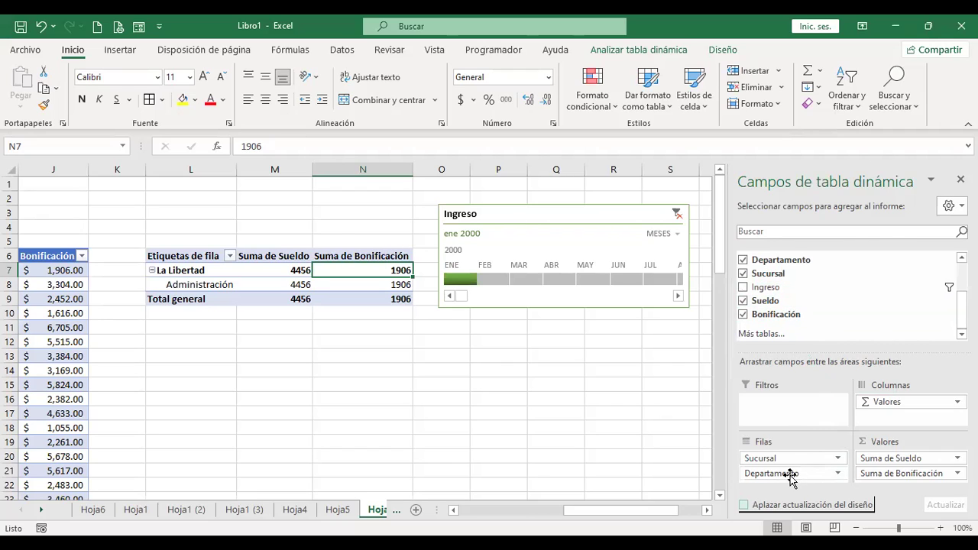
left_click_drag(791, 473, 787, 401)
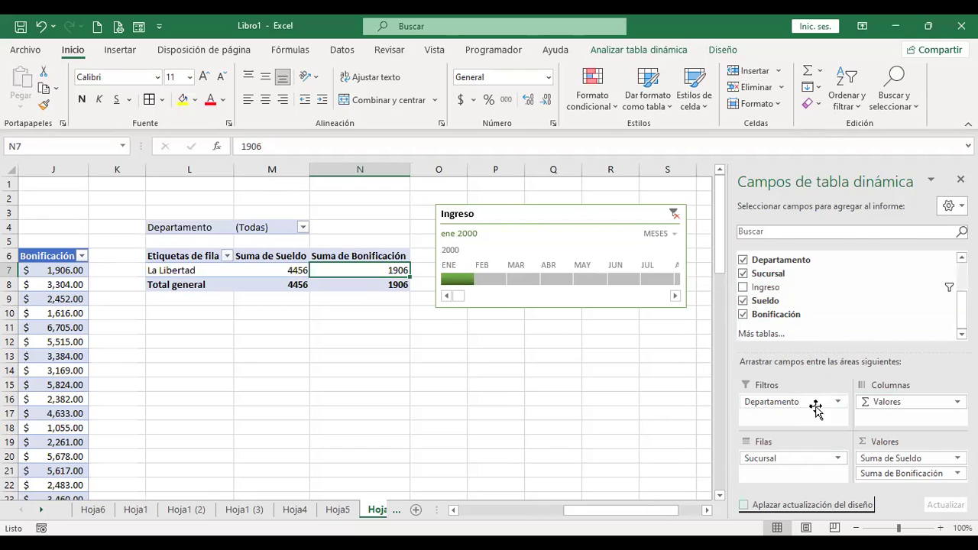
- Clear the Ingreso timeline's date filter and filter the PivotTable to Administración
mouse_move(444, 279)
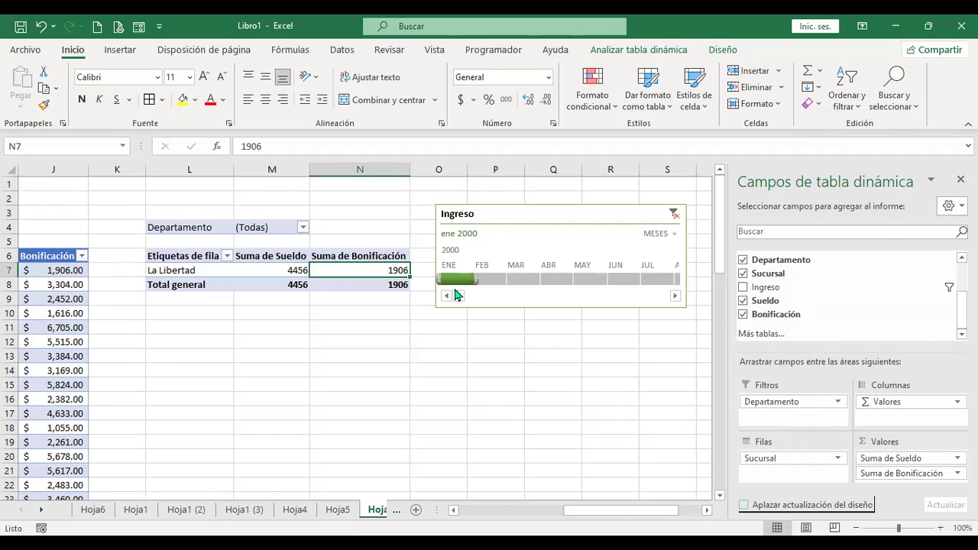
left_click(673, 214)
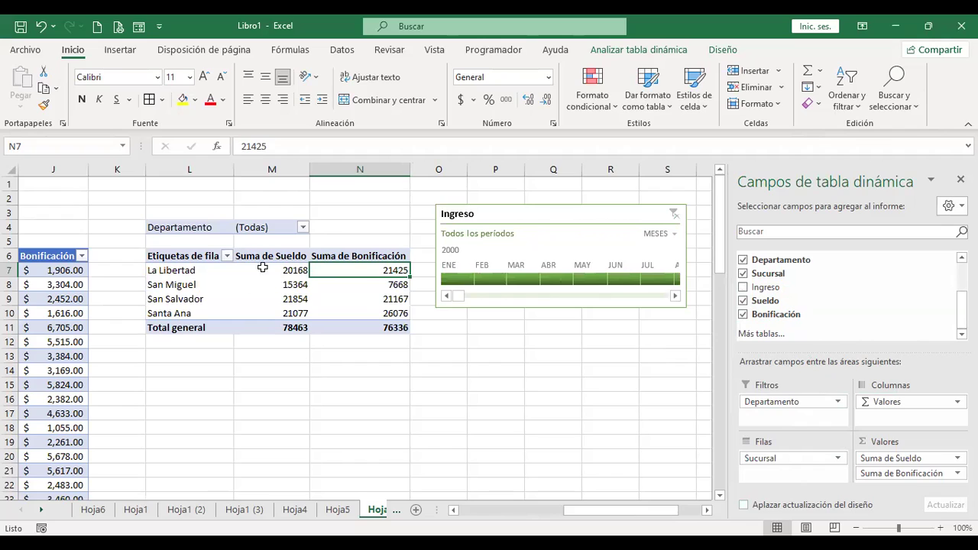
left_click(301, 228)
left_click(188, 276)
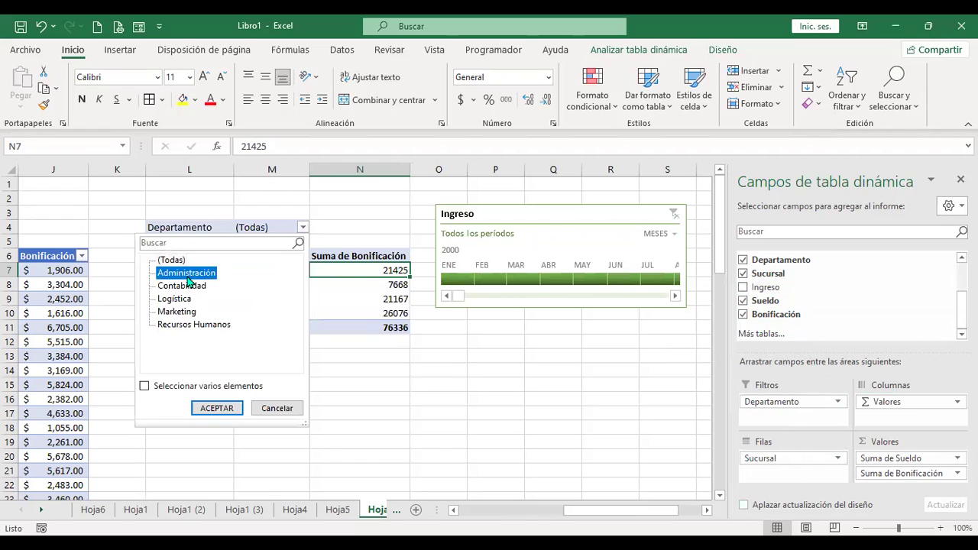
left_click(229, 411)
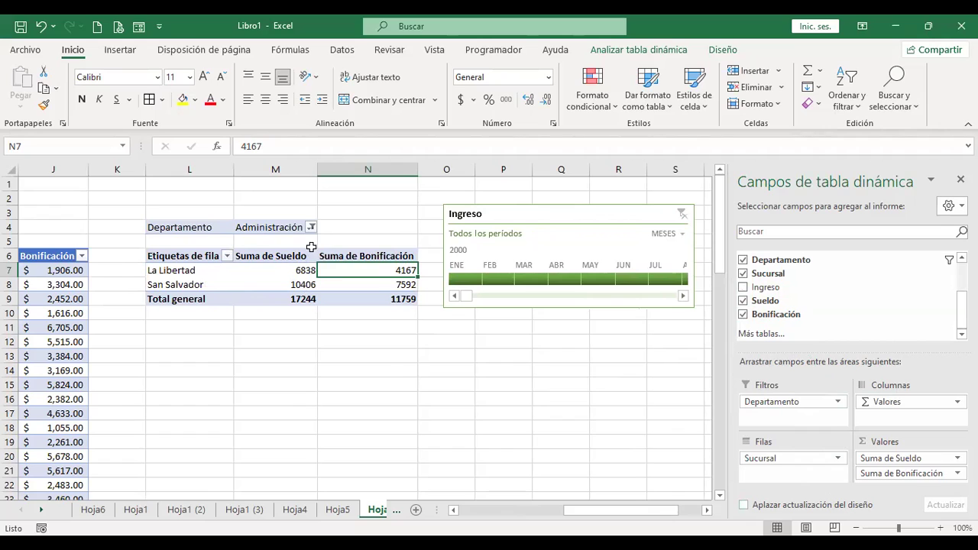
- Change the Departamento filter to Contabilidad
left_click(190, 285)
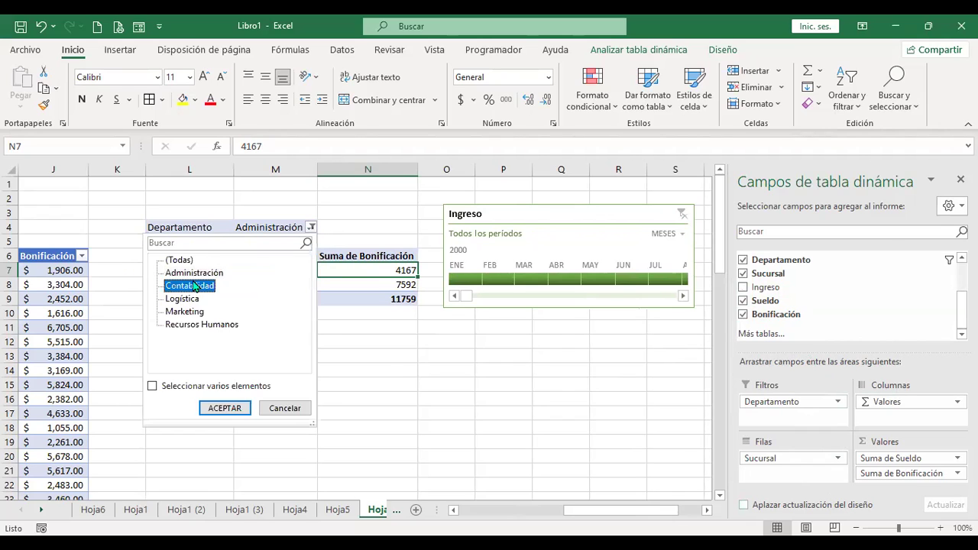
left_click(252, 406)
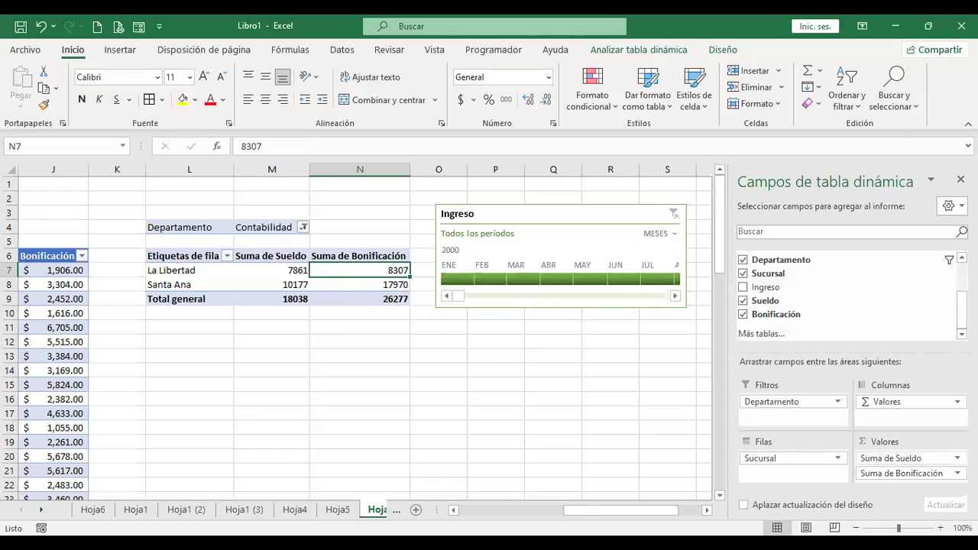
left_click(898, 458)
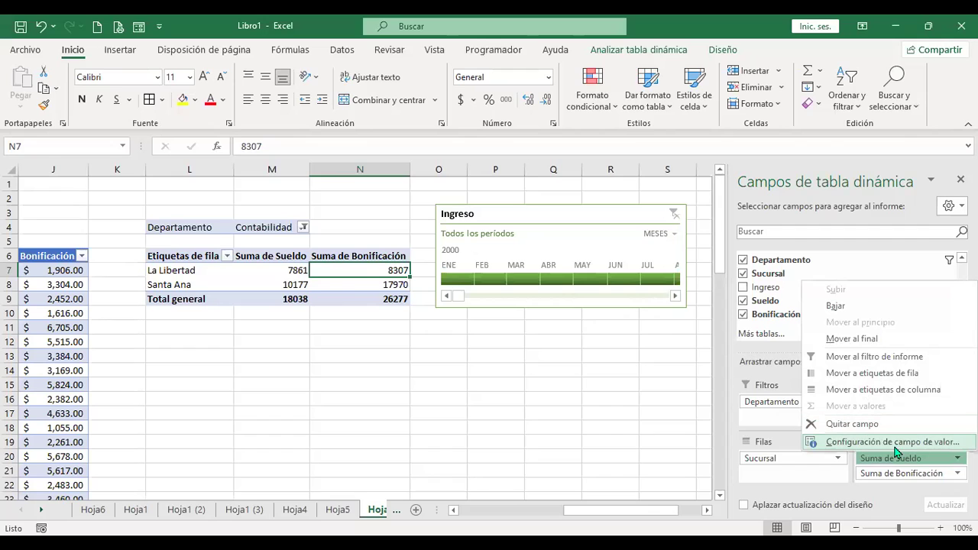
- Summarize Sueldo by Promedio instead of sum
left_click(894, 443)
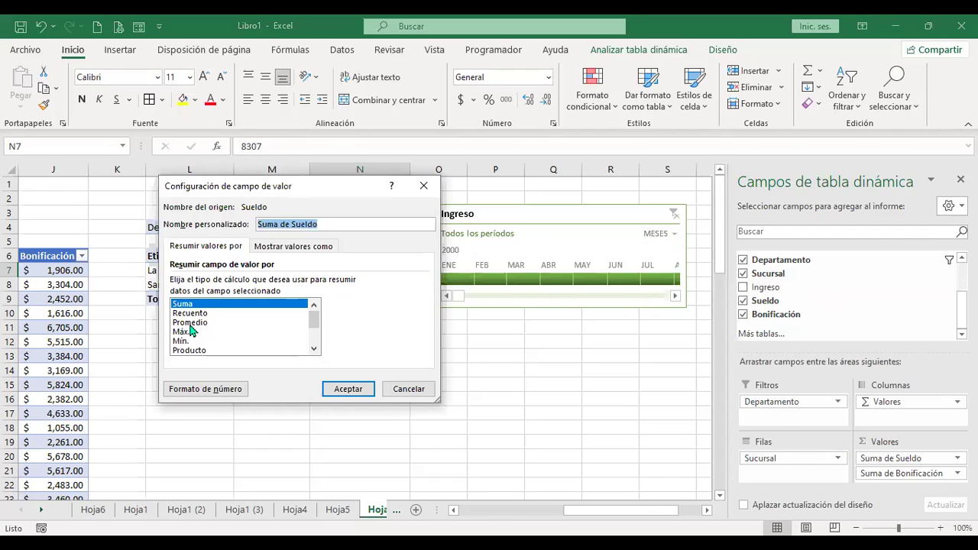
left_click(190, 322)
left_click(346, 388)
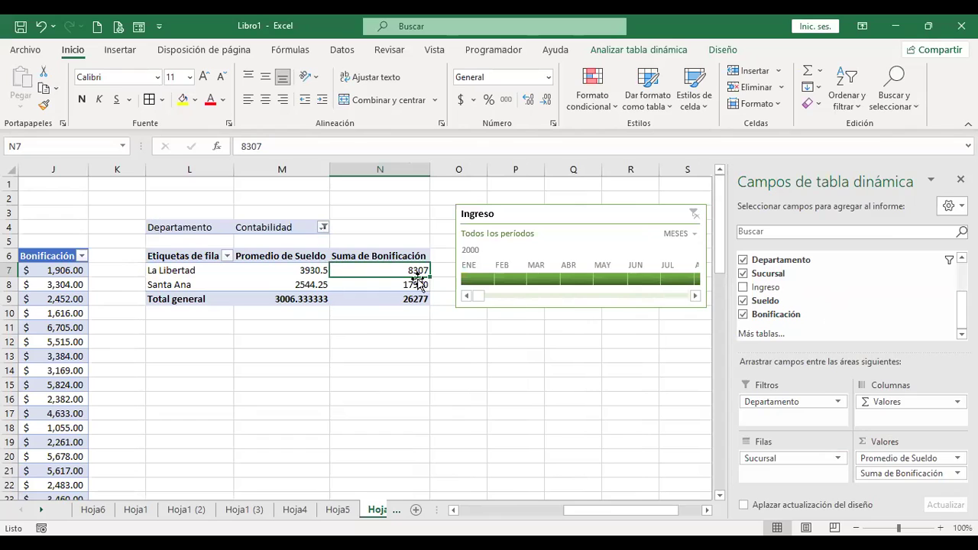
- Filter Departamento to both Contabilidad and Logística using multiple-item selection
left_click(324, 227)
left_click(164, 387)
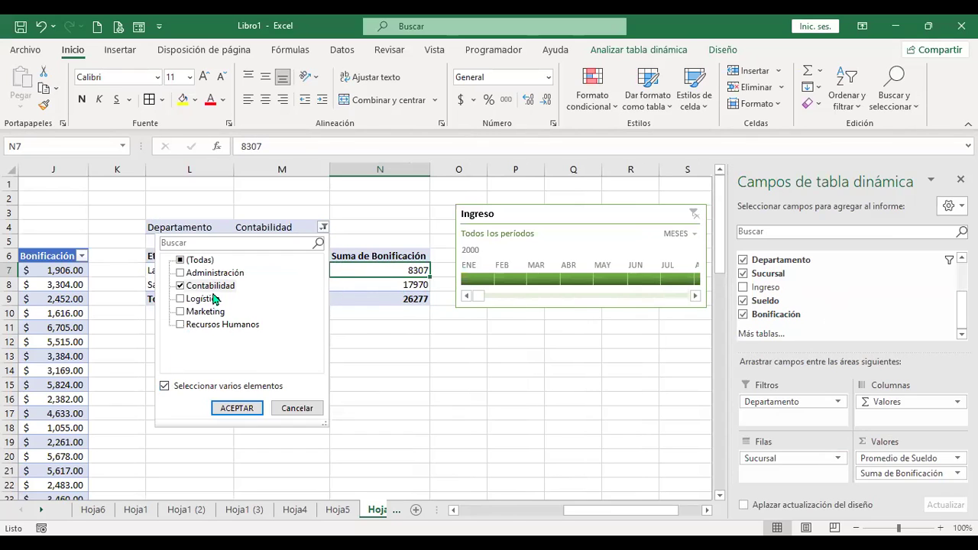
left_click(181, 299)
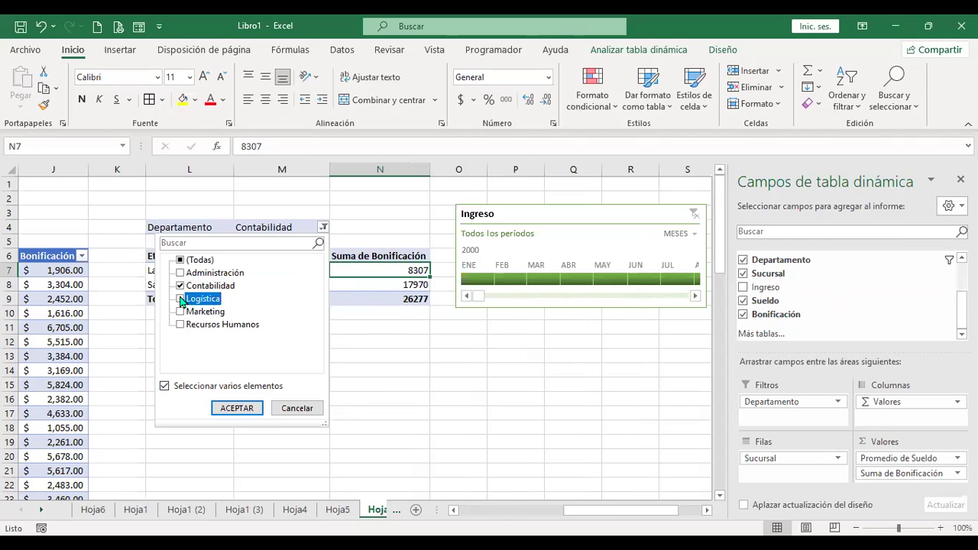
left_click(237, 409)
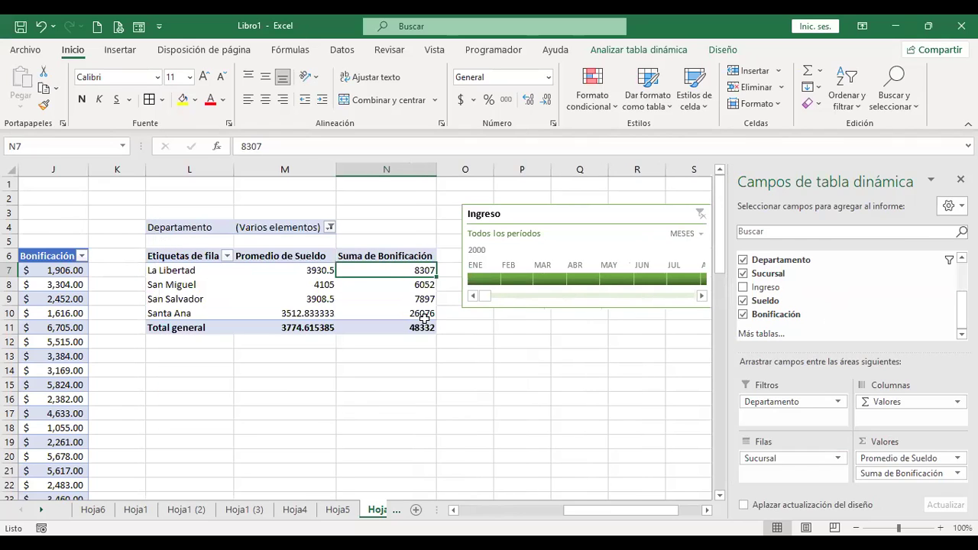
mouse_move(424, 318)
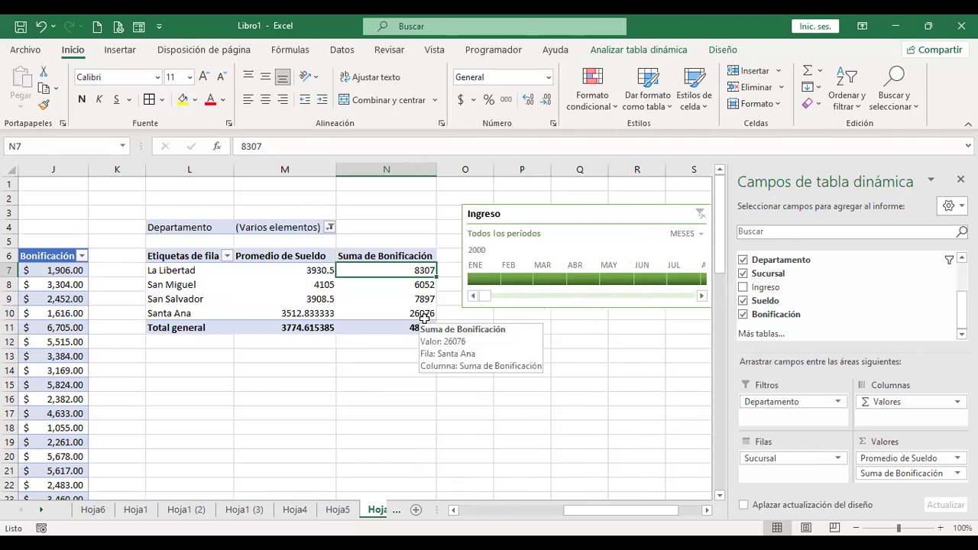
left_click(317, 285)
left_click(397, 270)
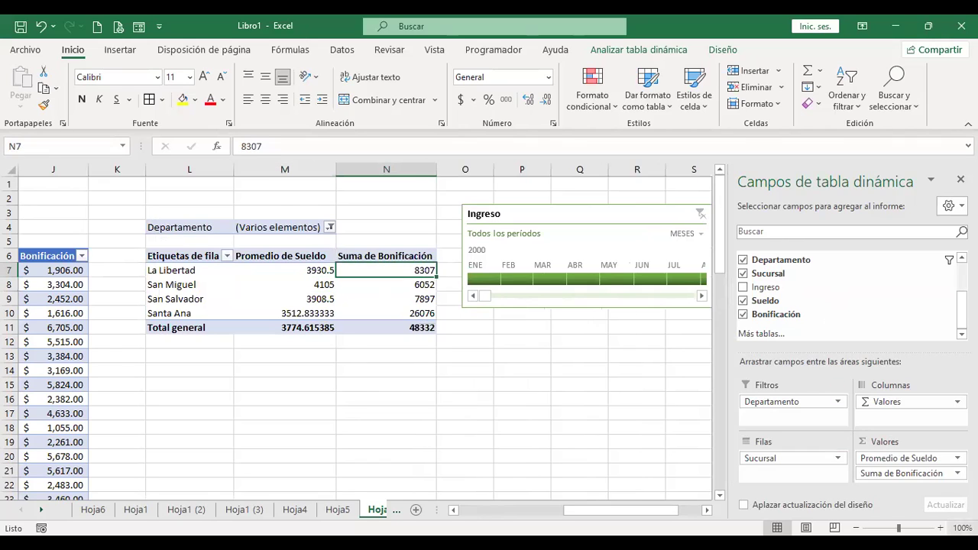
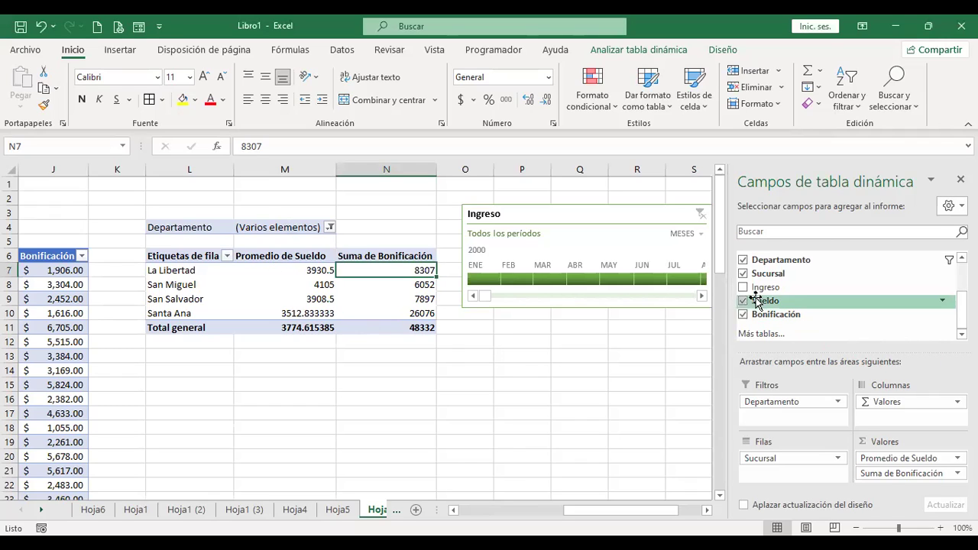
- Close the PivotTable Fields pane and scroll left back to the employee data table
scroll(759, 298, "up", 2)
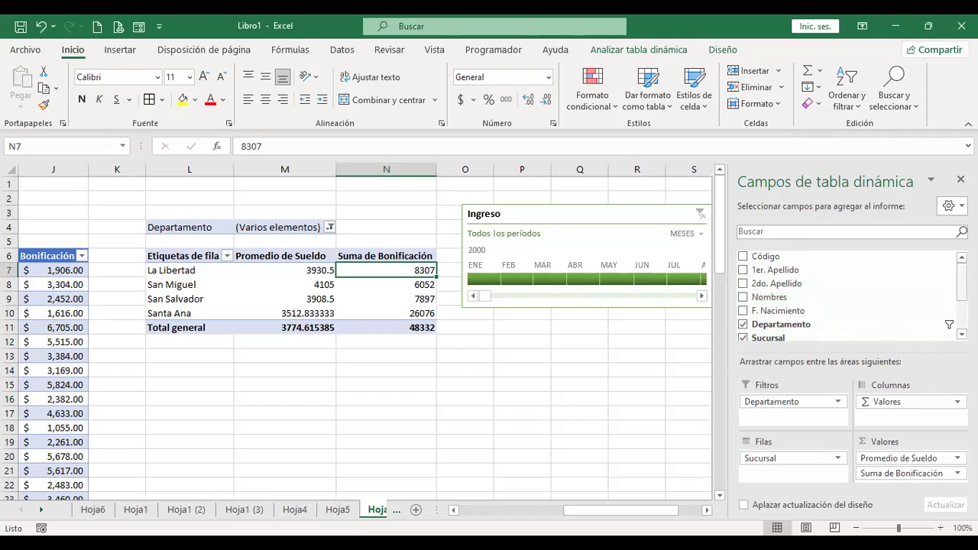
scroll(963, 283, "down", 3)
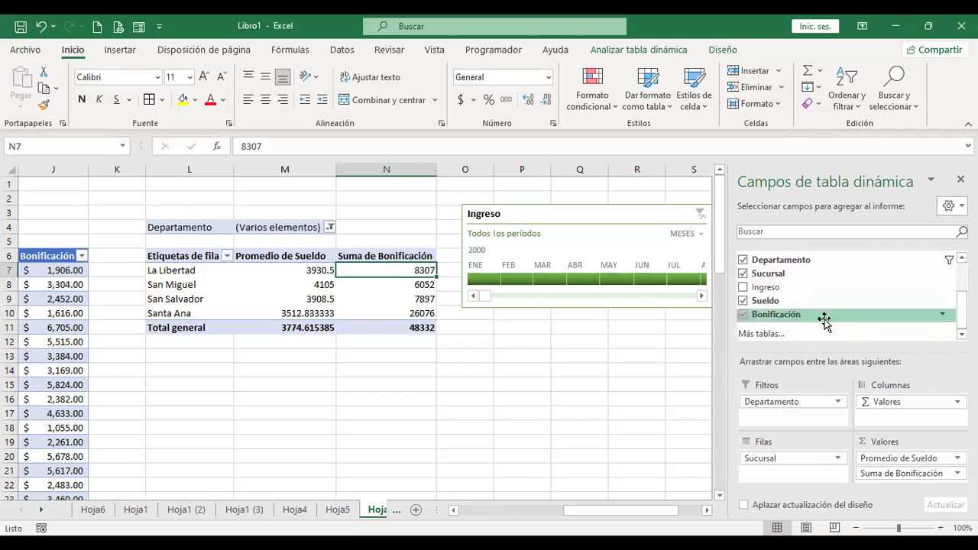
scroll(823, 319, "up", 3)
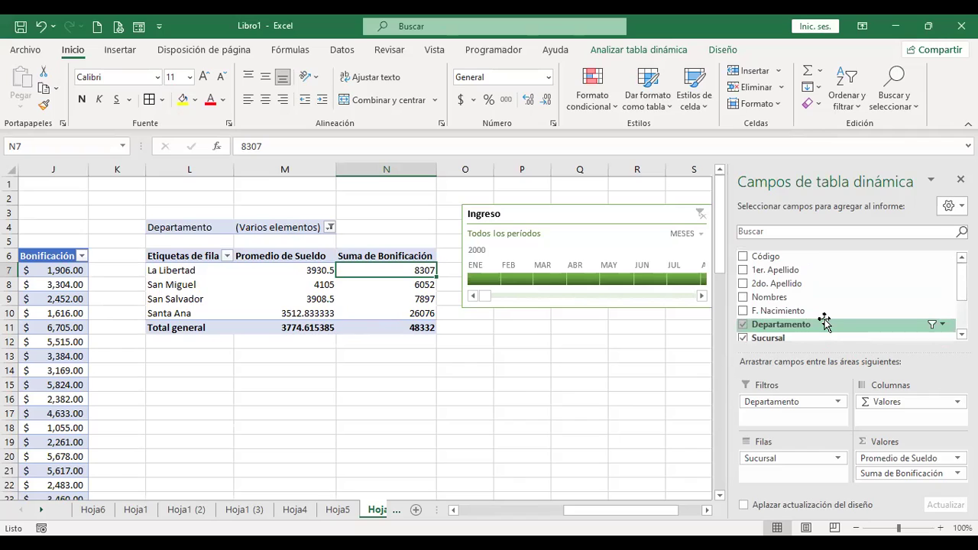
left_click(618, 341)
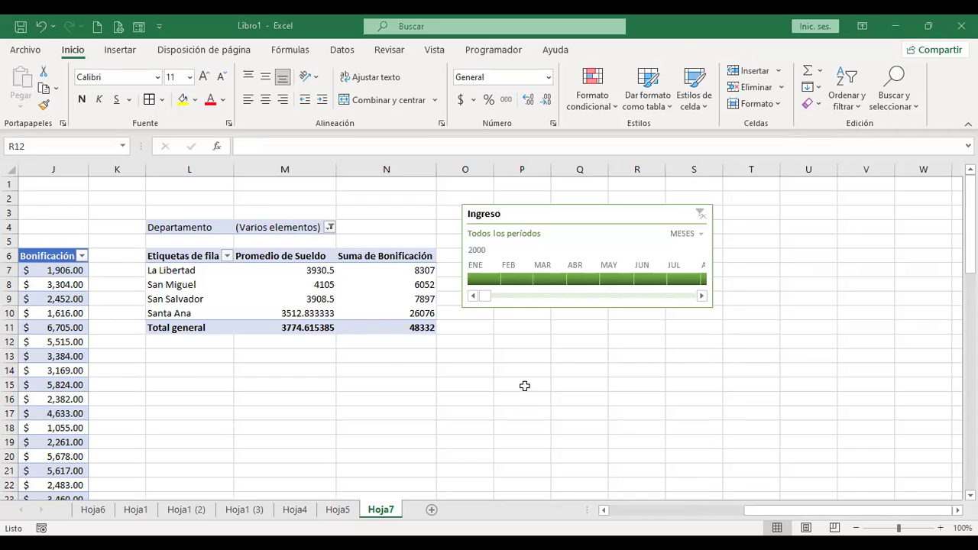
scroll(238, 331, "left", 5)
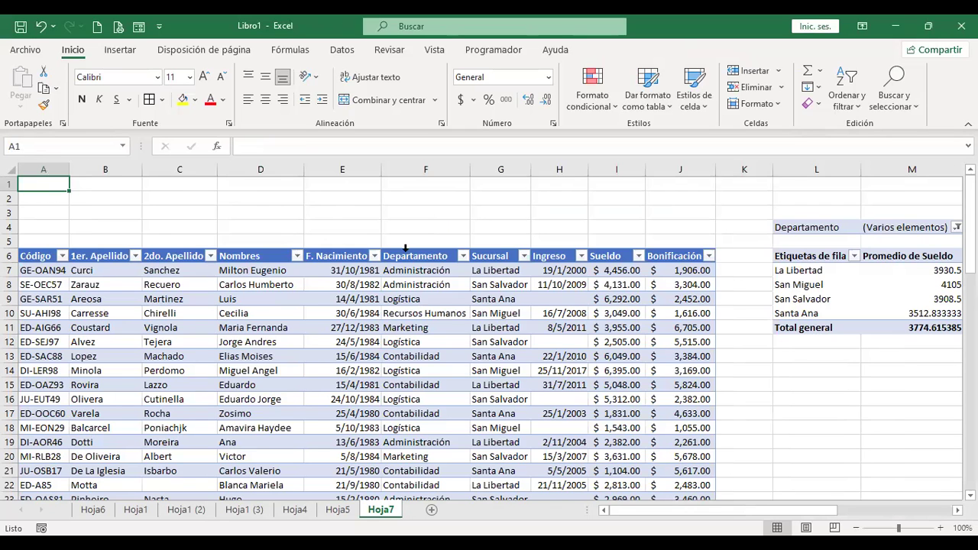
- Insert a blank column before Departamento and title its header 'Estado civil'
left_click(428, 271)
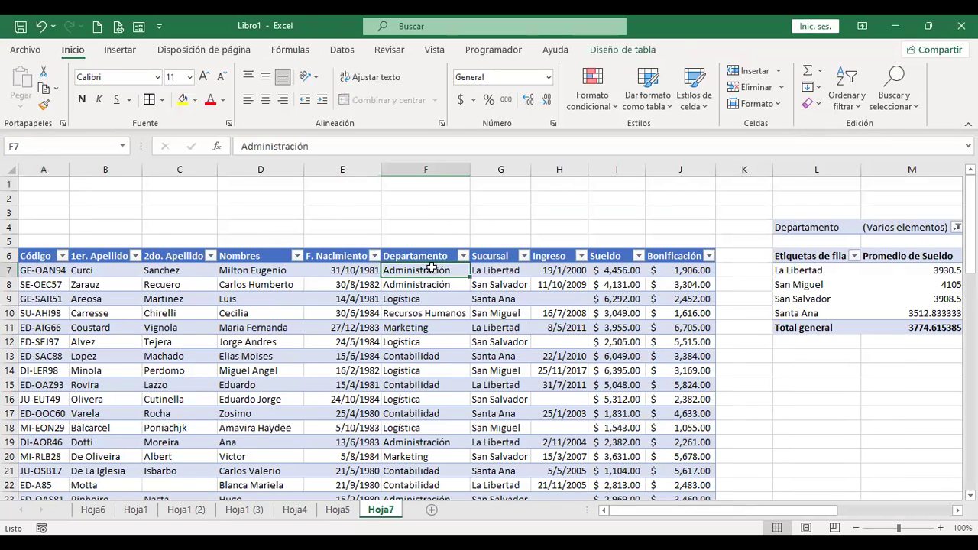
left_click(435, 166)
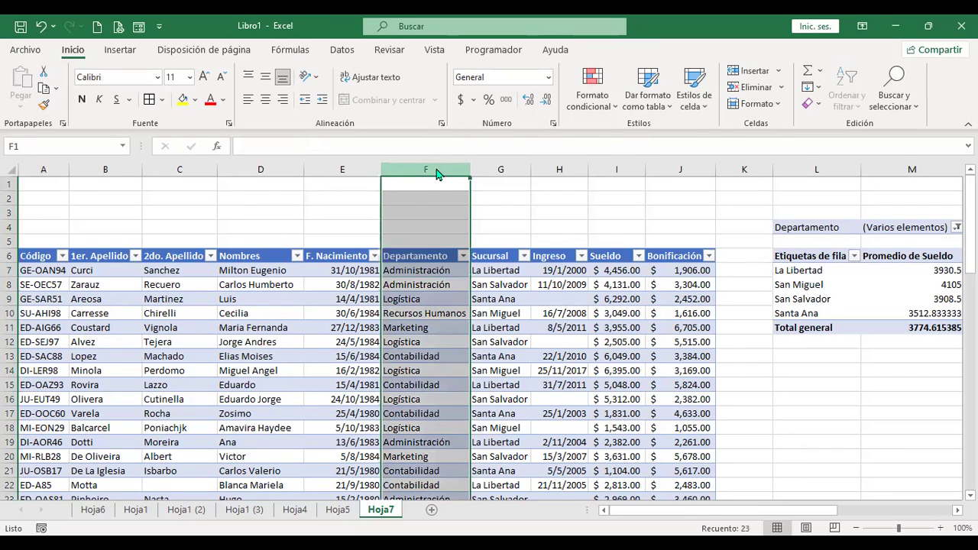
right_click(438, 174)
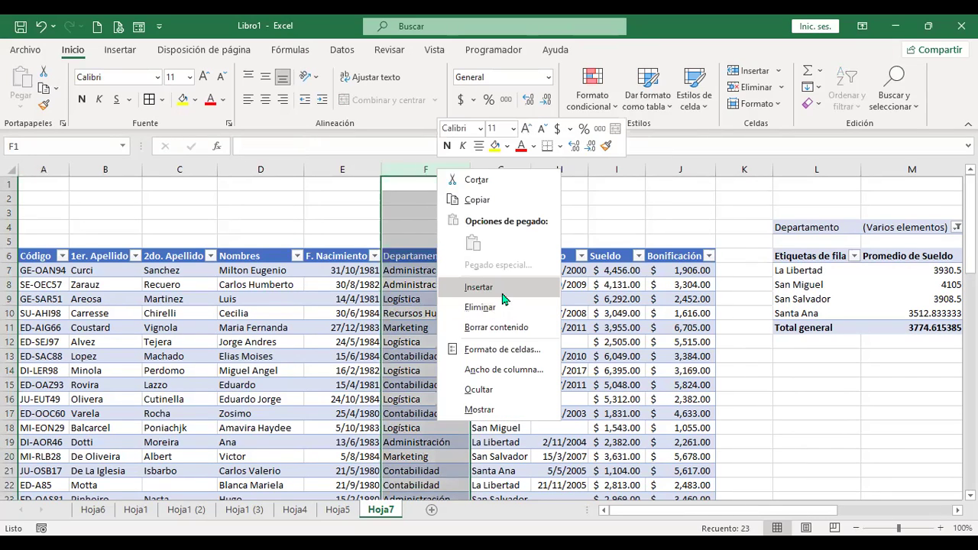
left_click(501, 292)
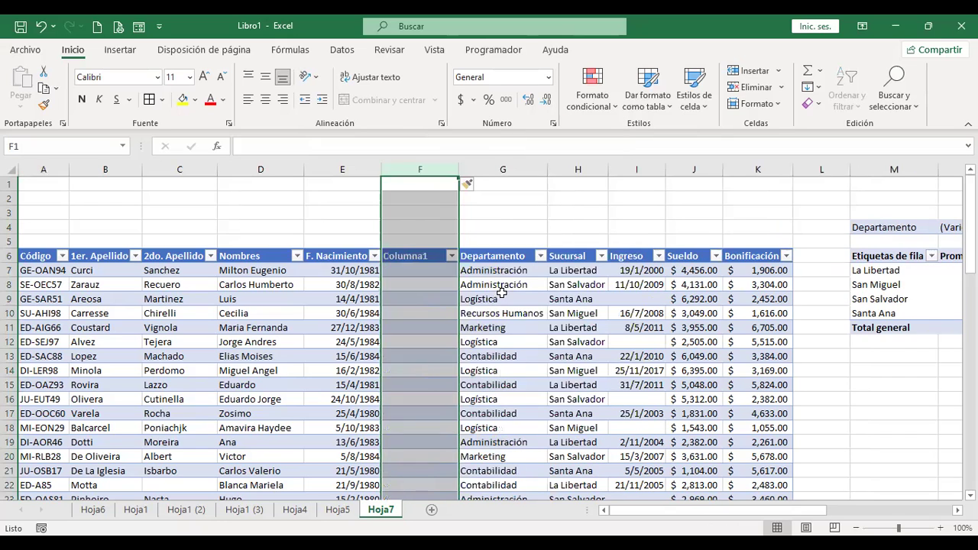
key("Left")
key("Down")
key("Down")
key("Down")
key("Down")
key("Down")
key("Right")
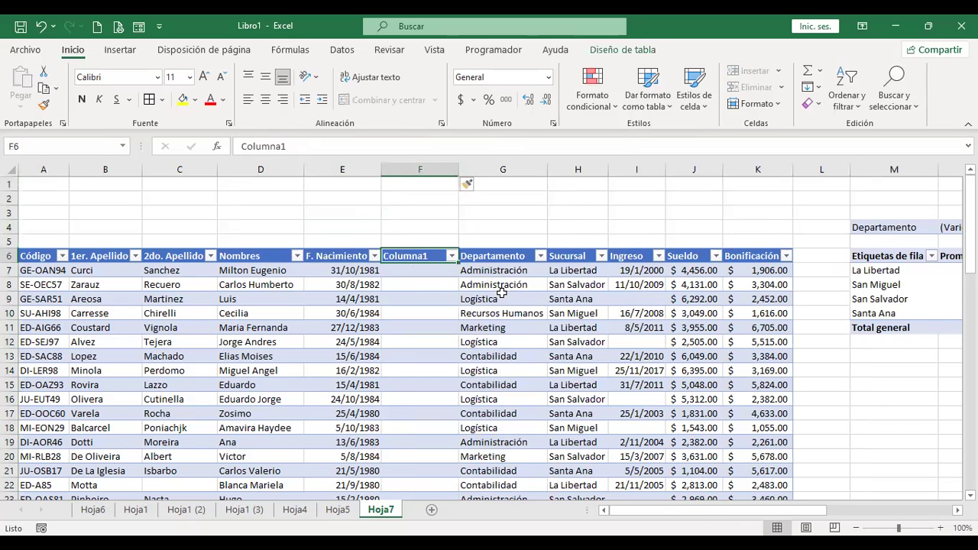
type("Estado c")
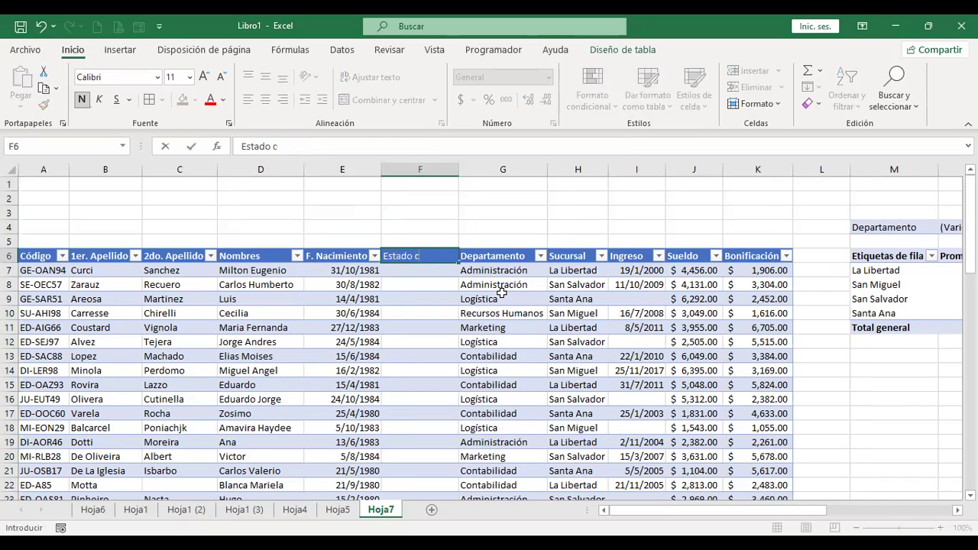
type("ivil")
key("Return")
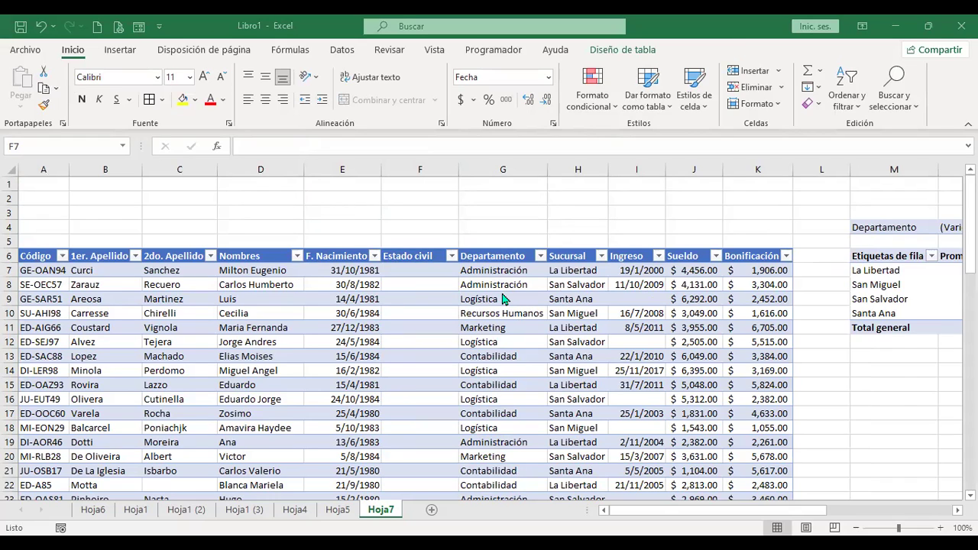
- Paste the copied marital statuses as values into Estado civil from F7 downward
key("ctrl+c")
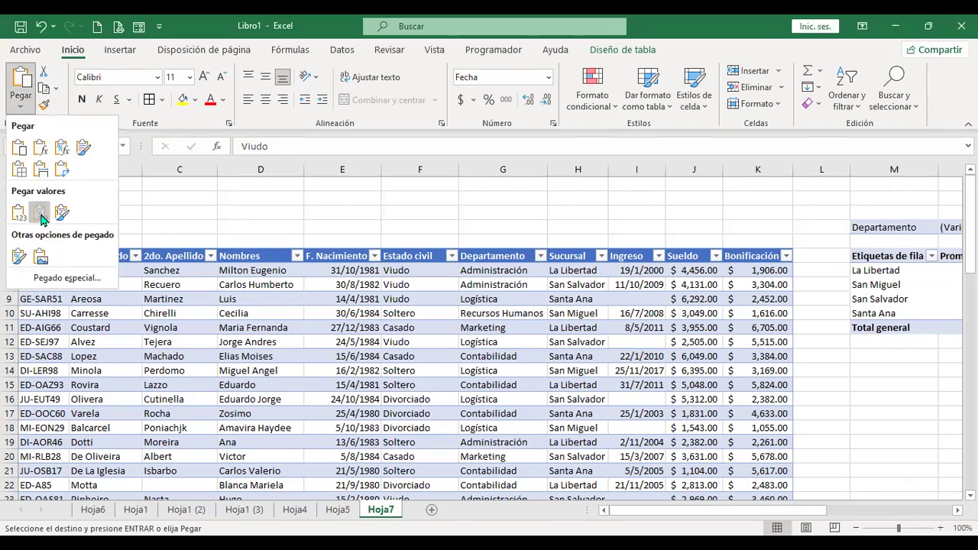
left_click(40, 213)
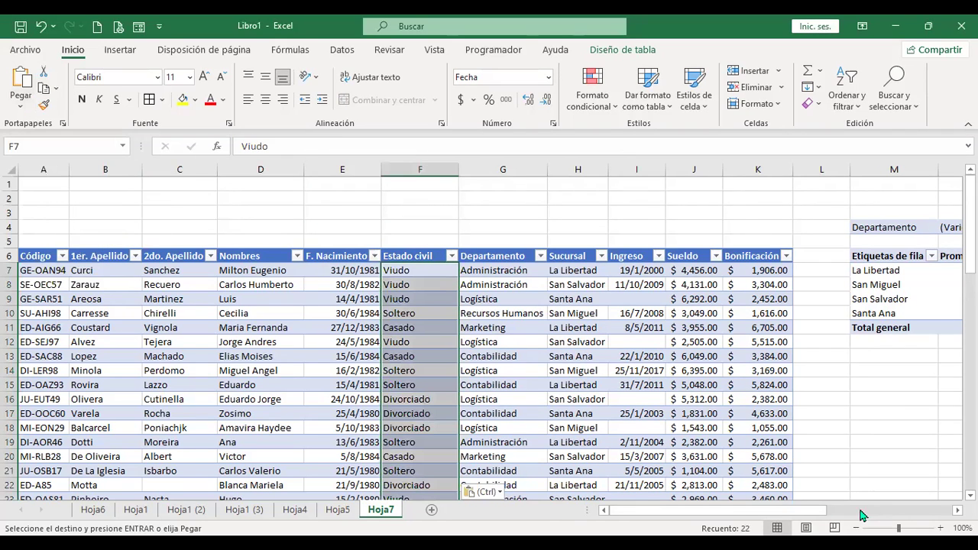
left_click_drag(827, 516, 945, 520)
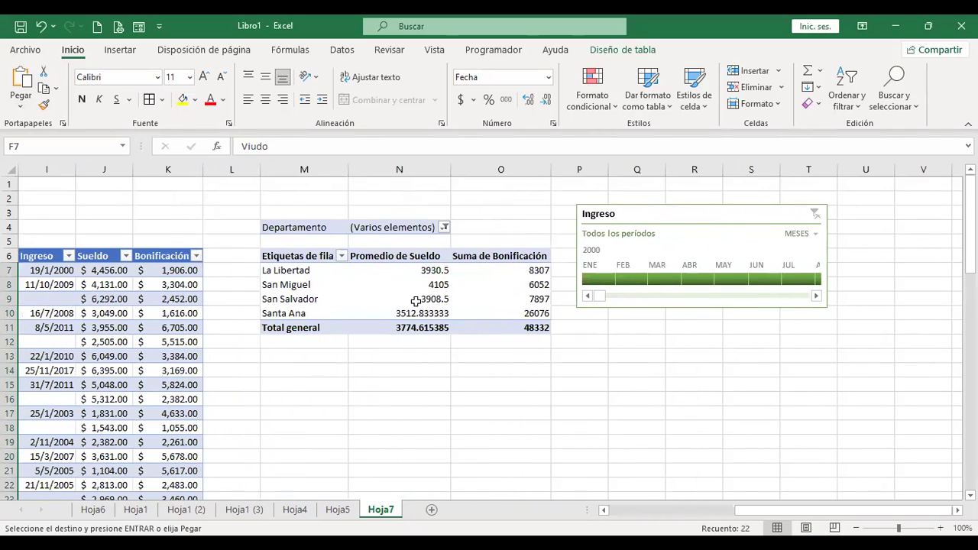
- Inspect the pivot table's San Miguel row and its bonus total of 6052
left_click(396, 286)
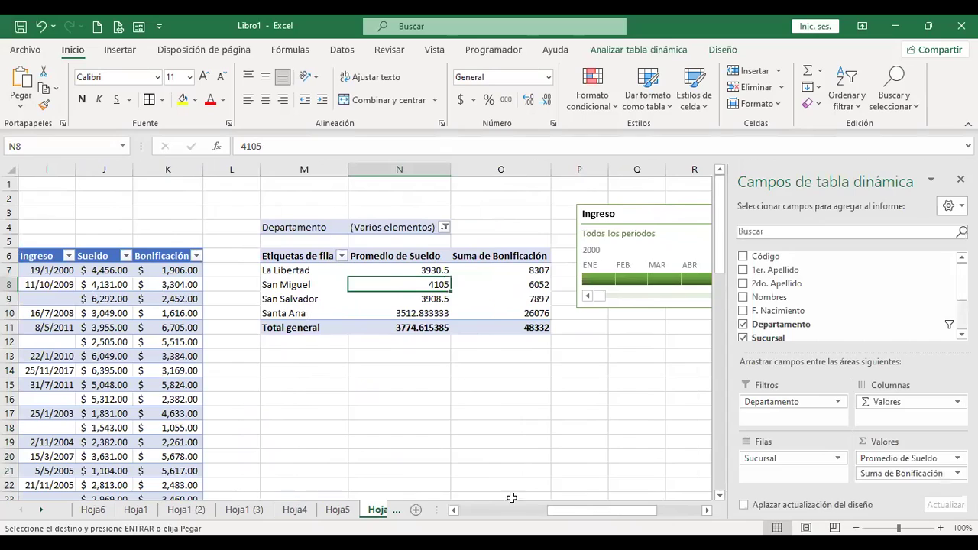
left_click(461, 512)
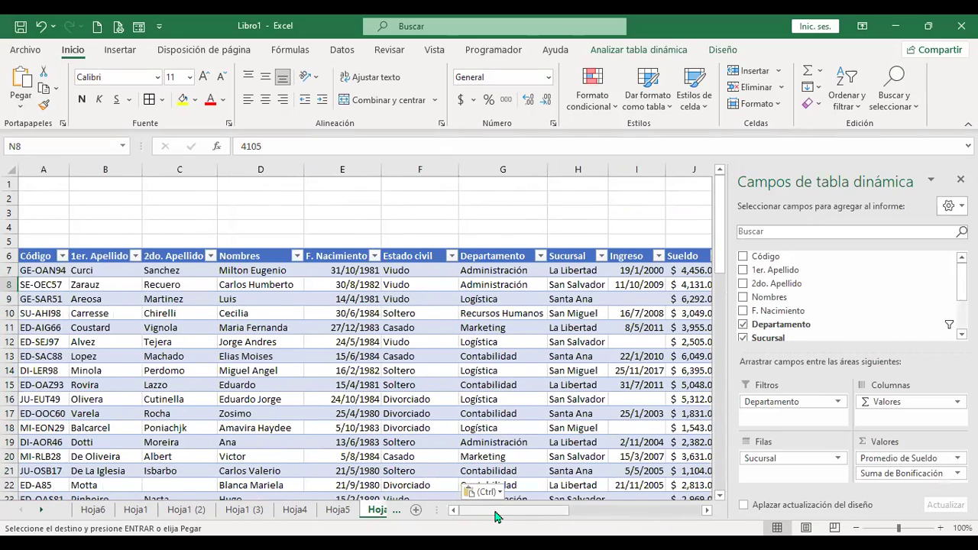
left_click_drag(494, 512, 586, 522)
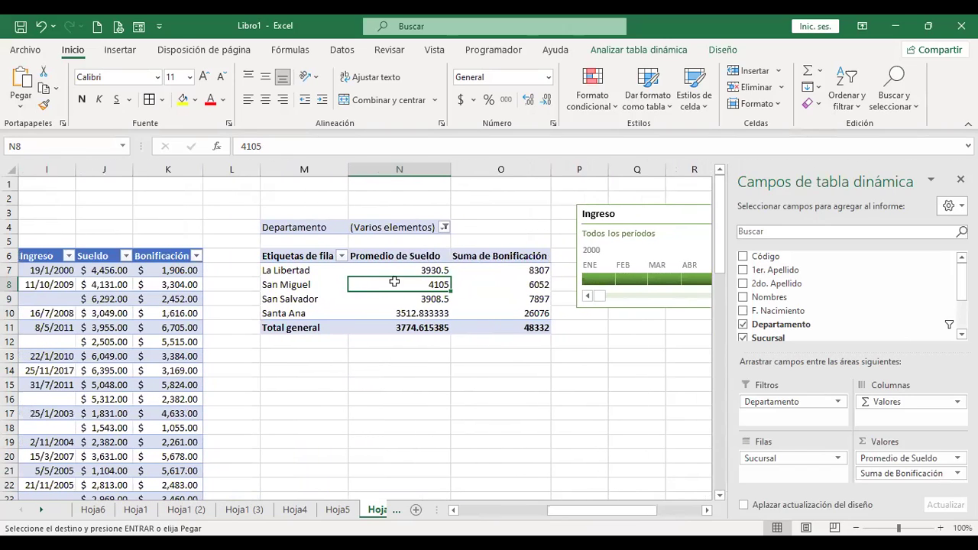
left_click(313, 285)
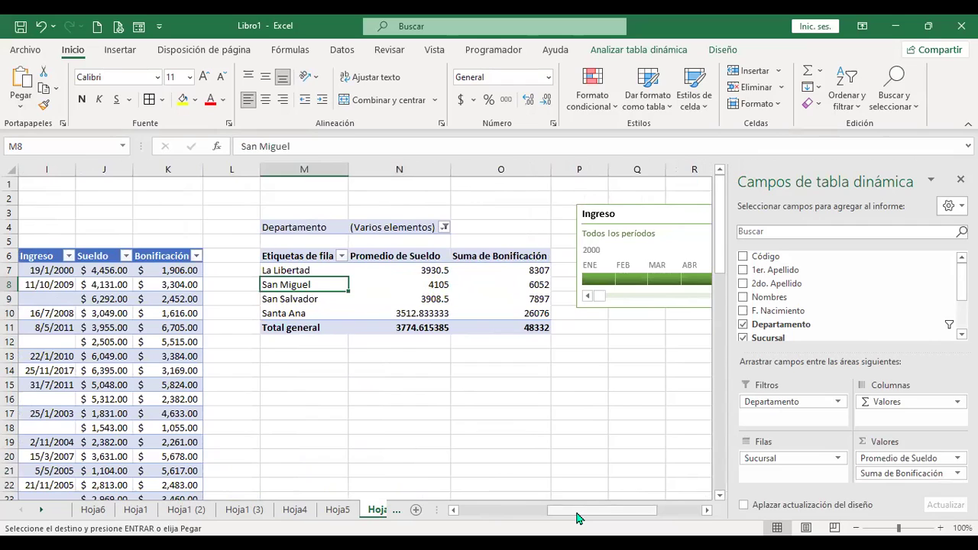
left_click_drag(577, 513, 605, 522)
left_click(376, 281)
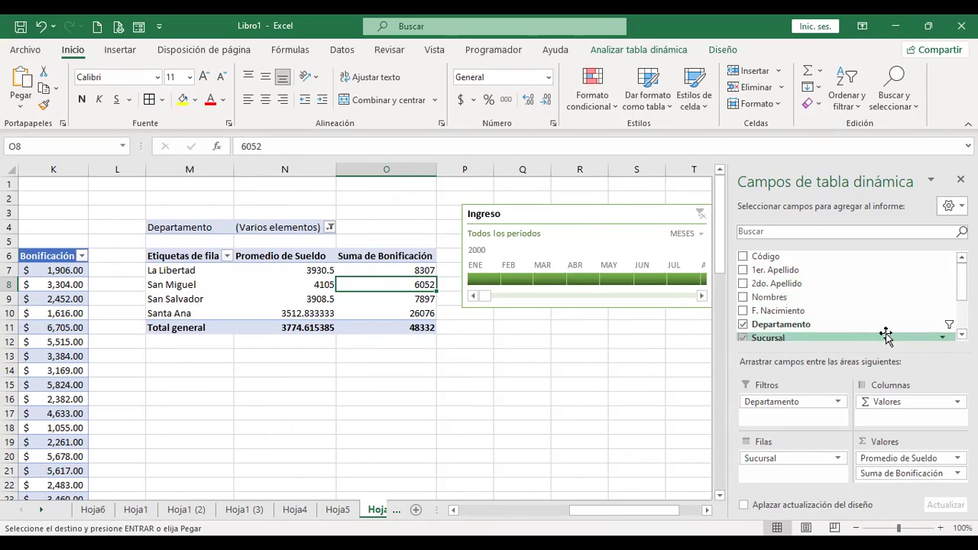
- Close the pivot field list and select a cell inside the employee table
scroll(917, 329, "down", 1)
scroll(932, 327, "down", 1)
scroll(933, 327, "up", 2)
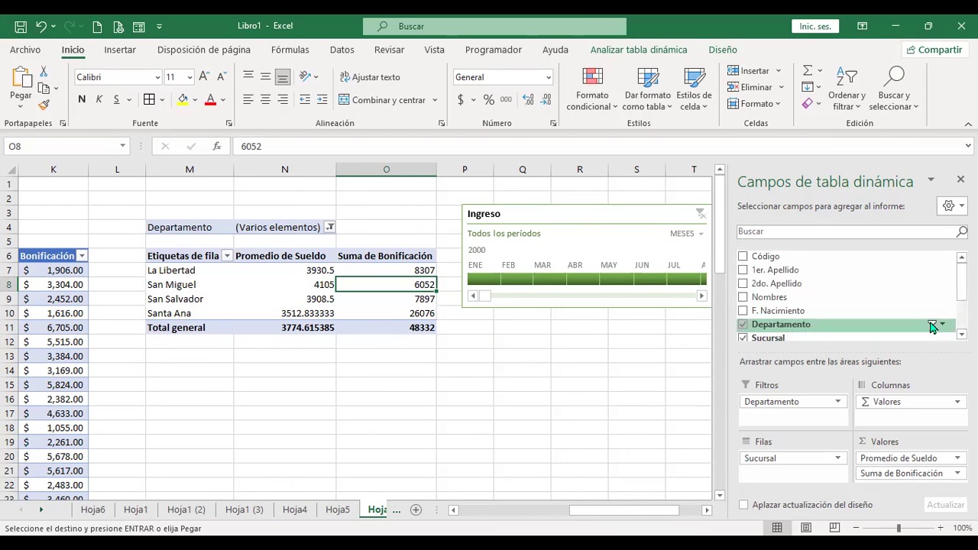
left_click(509, 351)
left_click(50, 299)
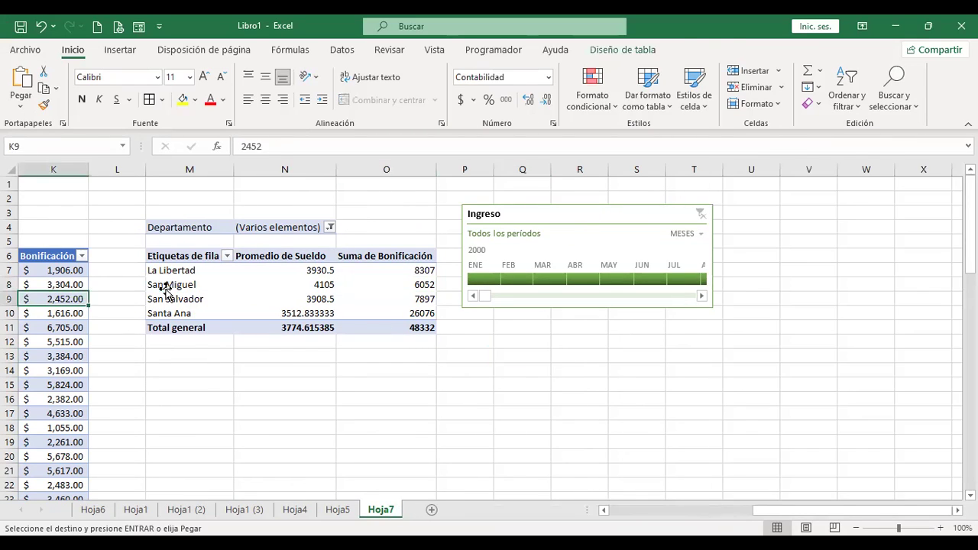
left_click(166, 289)
scroll(882, 321, "down", 1)
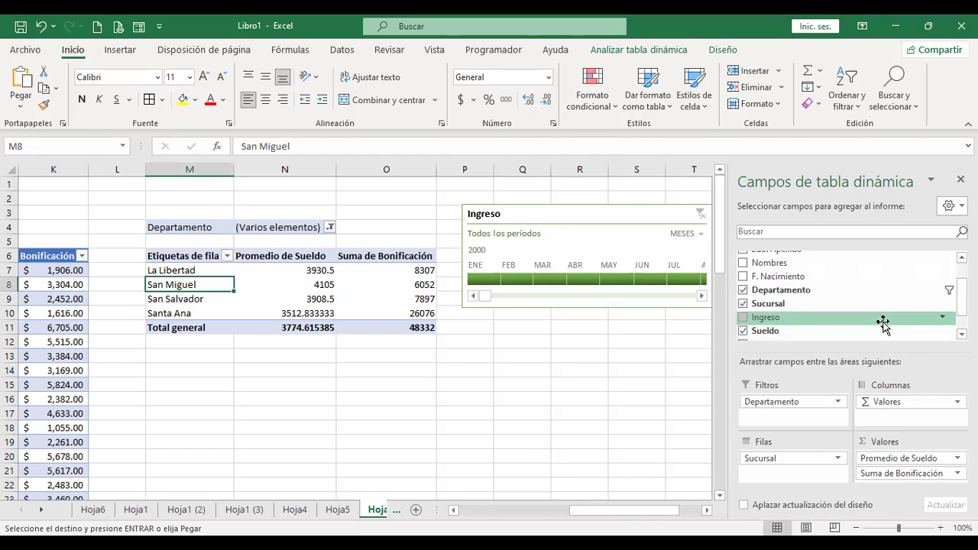
scroll(821, 339, "down", 1)
scroll(820, 338, "up", 2)
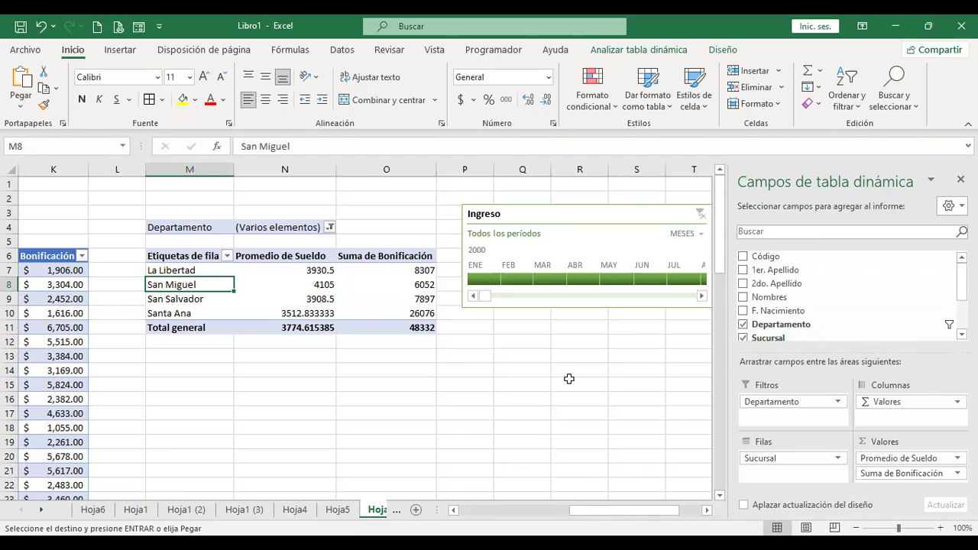
left_click(573, 351)
scroll(680, 516, "left", 6)
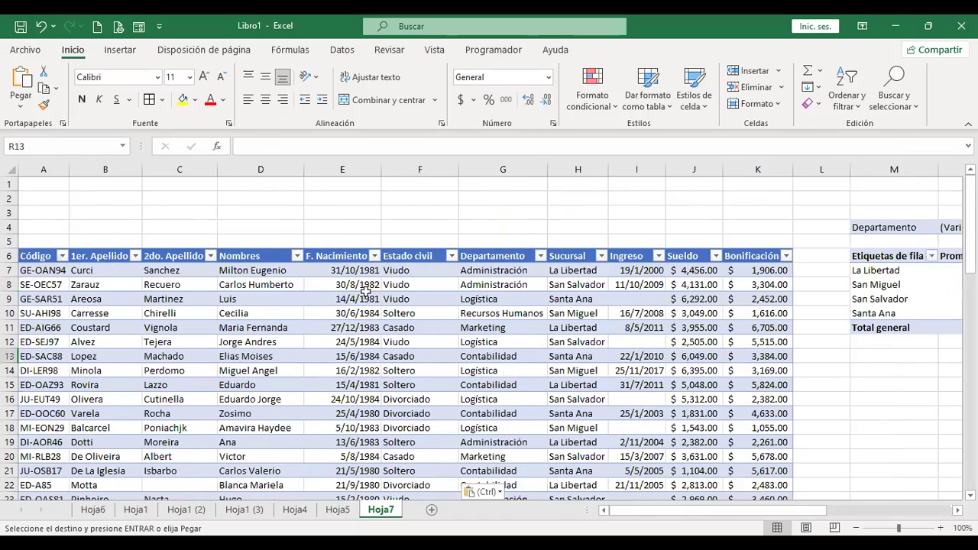
left_click(397, 284)
left_click(887, 315)
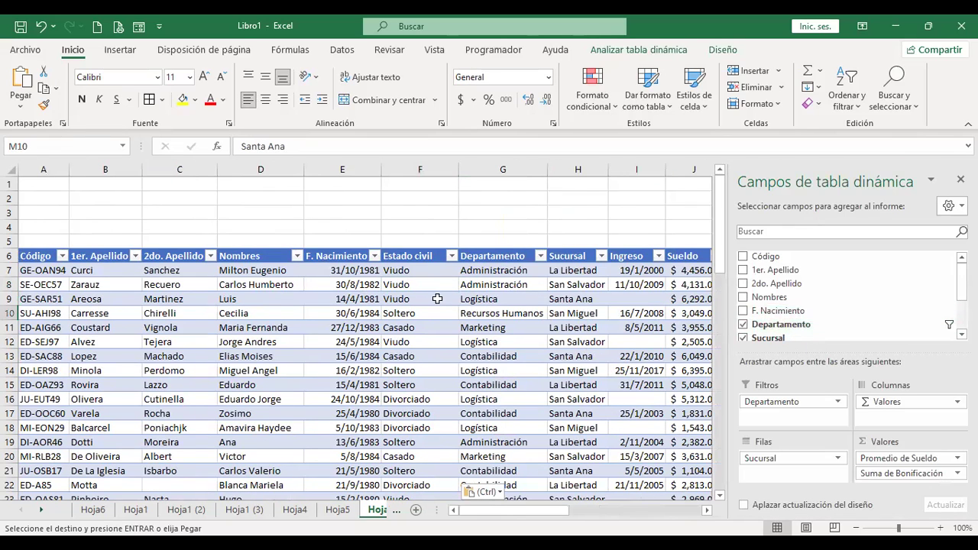
left_click(437, 298)
- Create a pivot table from Tabla7 on the existing Hoja7 sheet at cell B33
left_click(622, 50)
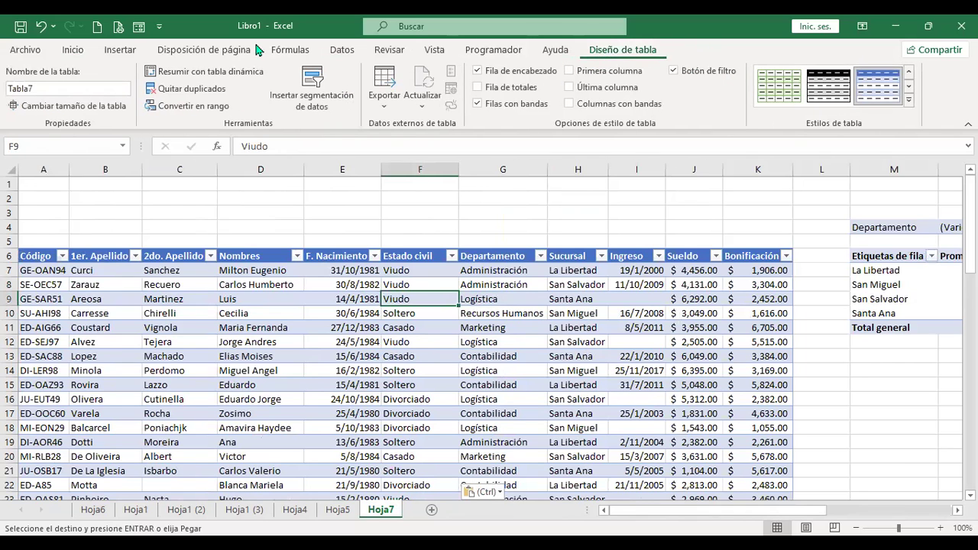
left_click(204, 71)
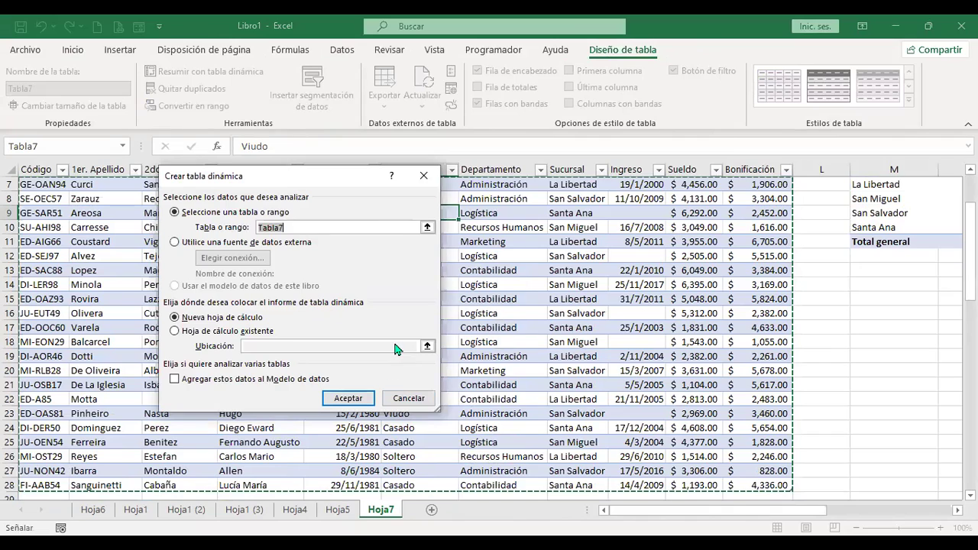
left_click(198, 331)
left_click(336, 349)
scroll(340, 351, "down", 5)
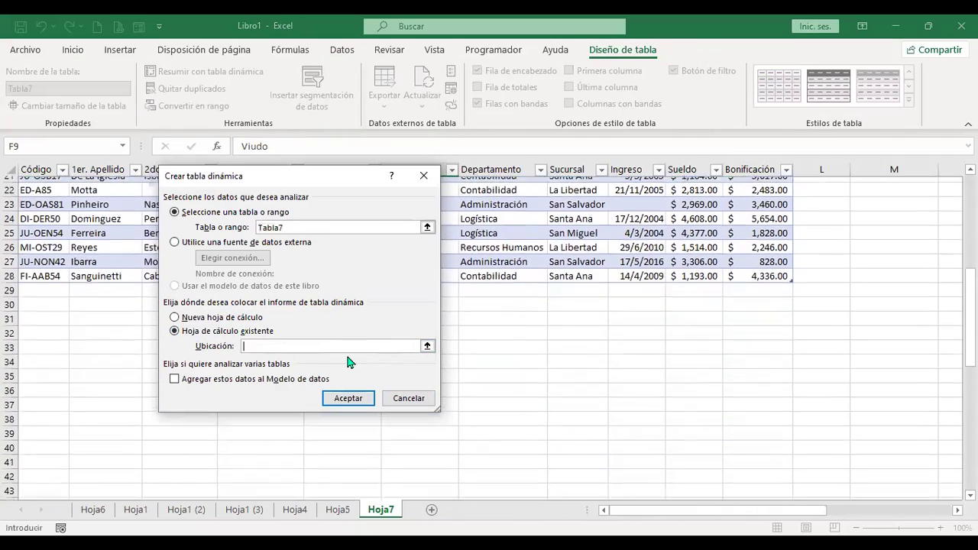
left_click(49, 325)
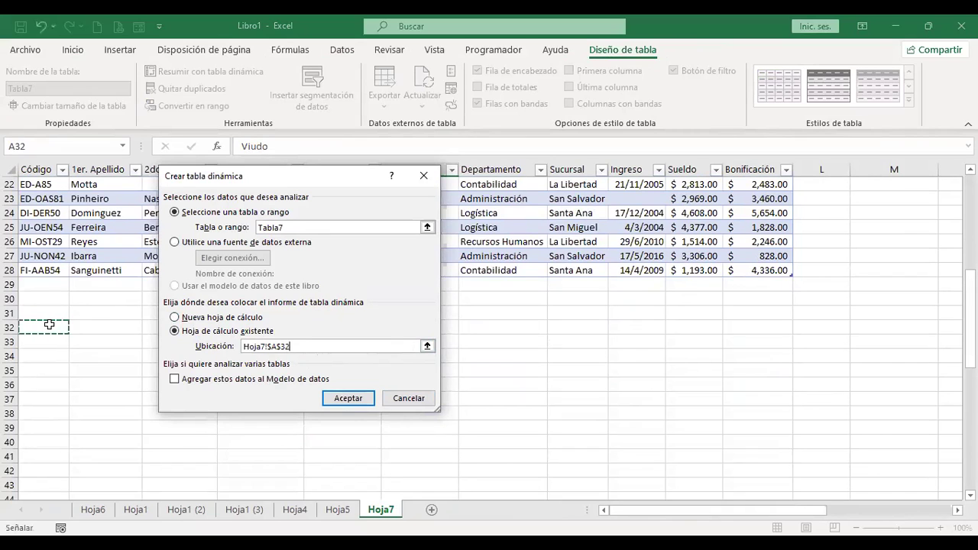
left_click(116, 343)
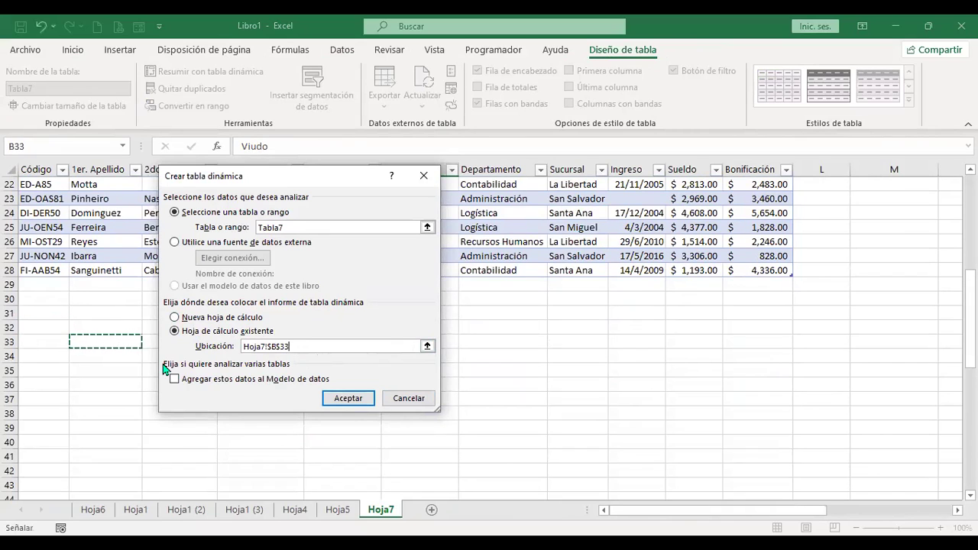
key("Return")
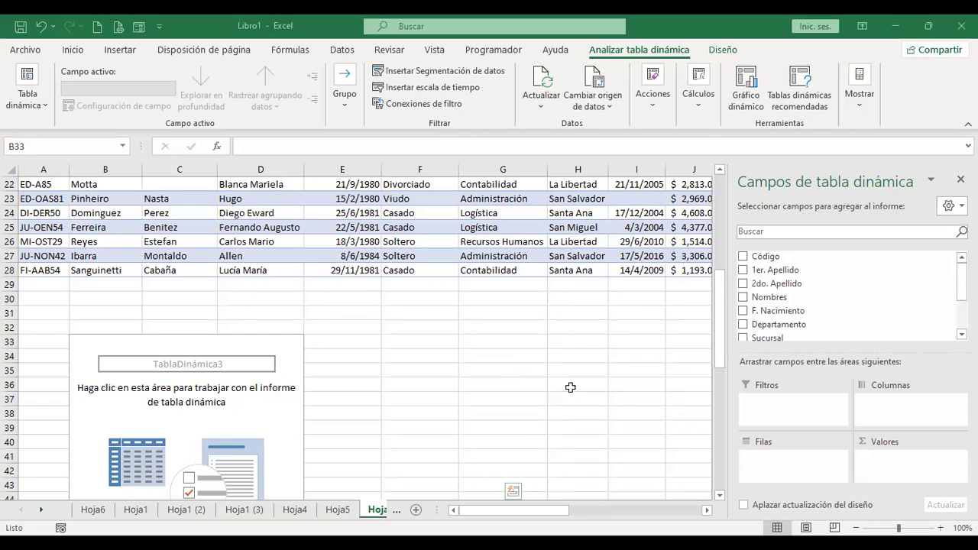
- Scroll through the Campos de tabla dinámica list to review the available fields
scroll(783, 329, "down", 1)
scroll(786, 327, "down", 1)
scroll(789, 324, "up", 2)
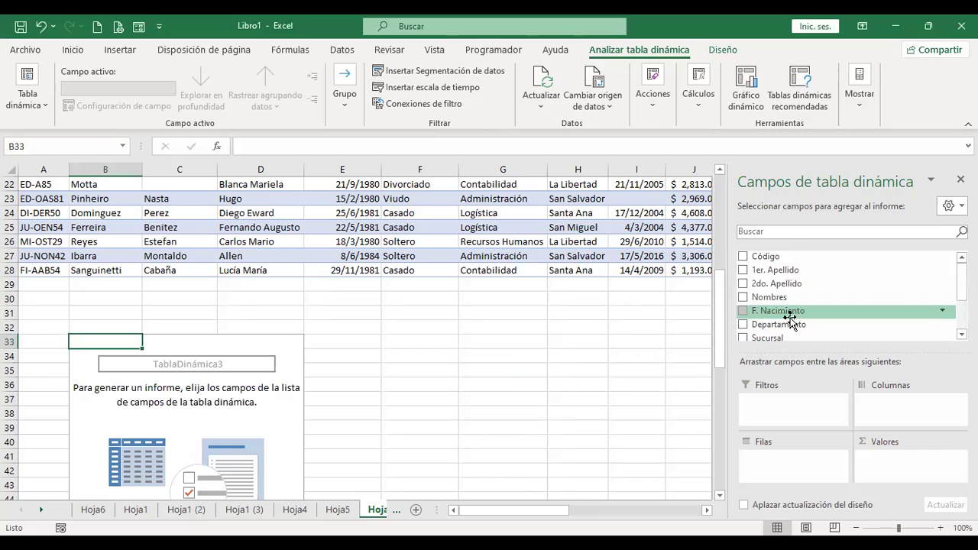
scroll(833, 324, "down", 2)
scroll(871, 318, "up", 2)
scroll(871, 319, "down", 2)
scroll(848, 298, "up", 2)
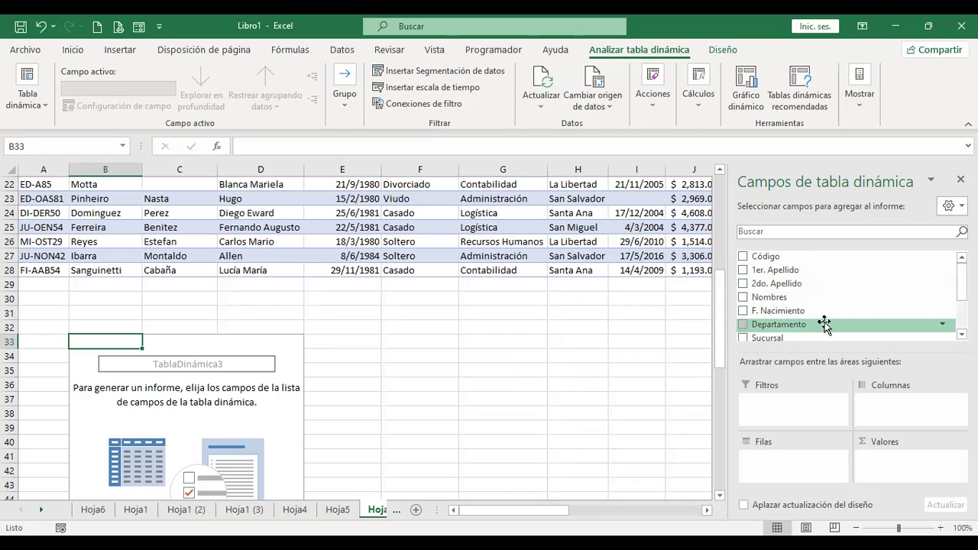
scroll(825, 325, "down", 2)
scroll(825, 325, "up", 2)
- Click a cell outside the empty TablaDinámica3 so the fields pane closes
left_click(469, 289)
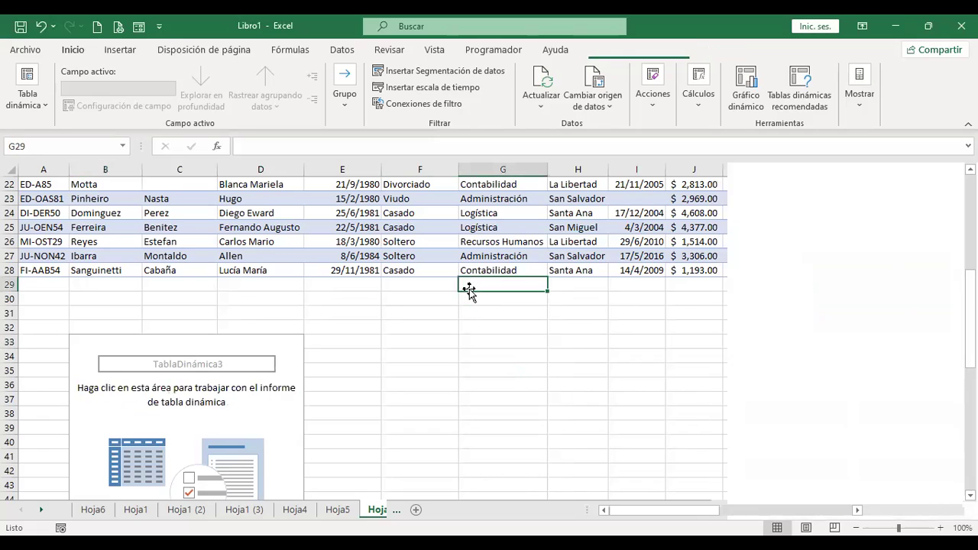
scroll(469, 289, "up", 6)
left_click(397, 230)
scroll(400, 292, "down", 7)
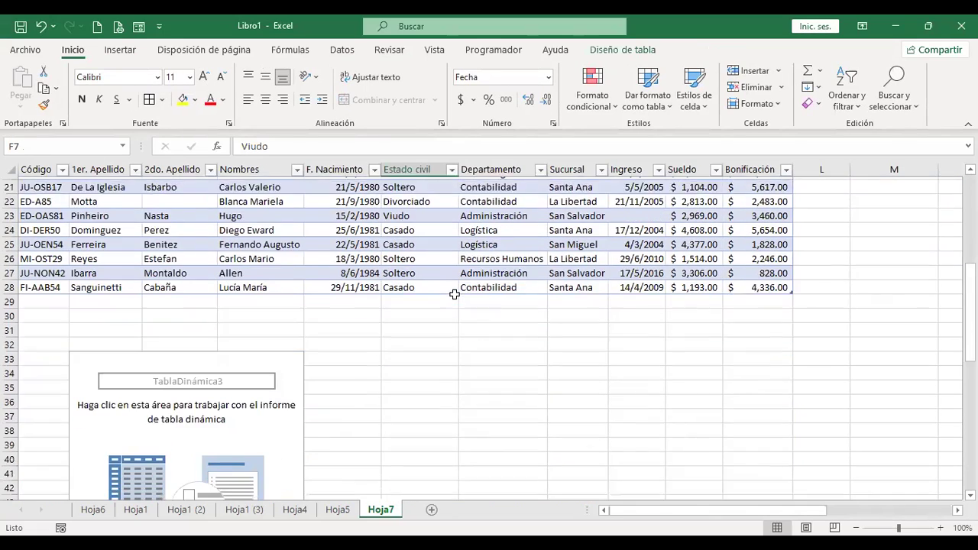
left_click(252, 300)
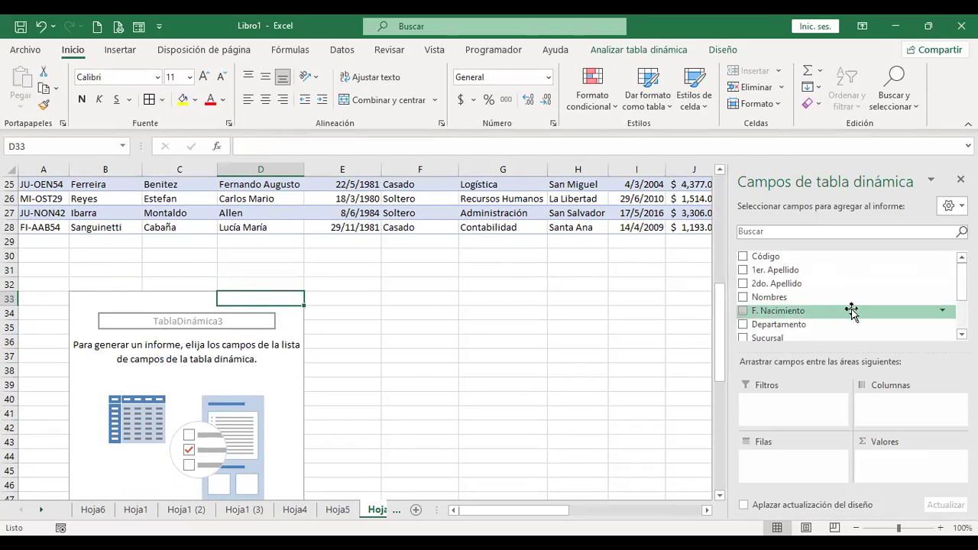
scroll(428, 314, "up", 1)
left_click(444, 301)
scroll(439, 301, "up", 2)
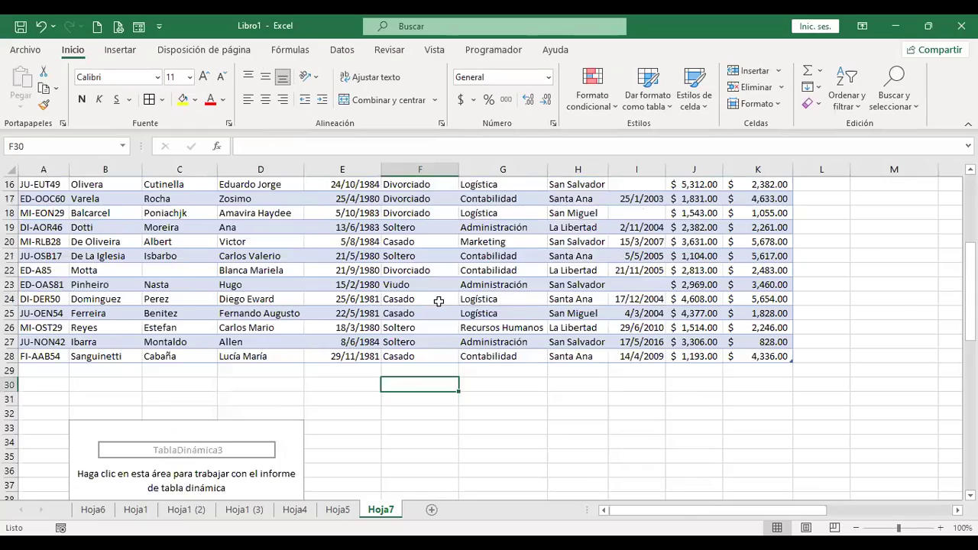
scroll(439, 301, "up", 4)
scroll(438, 301, "up", 1)
scroll(447, 269, "down", 5)
scroll(447, 269, "down", 4)
scroll(447, 270, "up", 8)
scroll(447, 270, "down", 5)
scroll(240, 365, "down", 2)
left_click(240, 365)
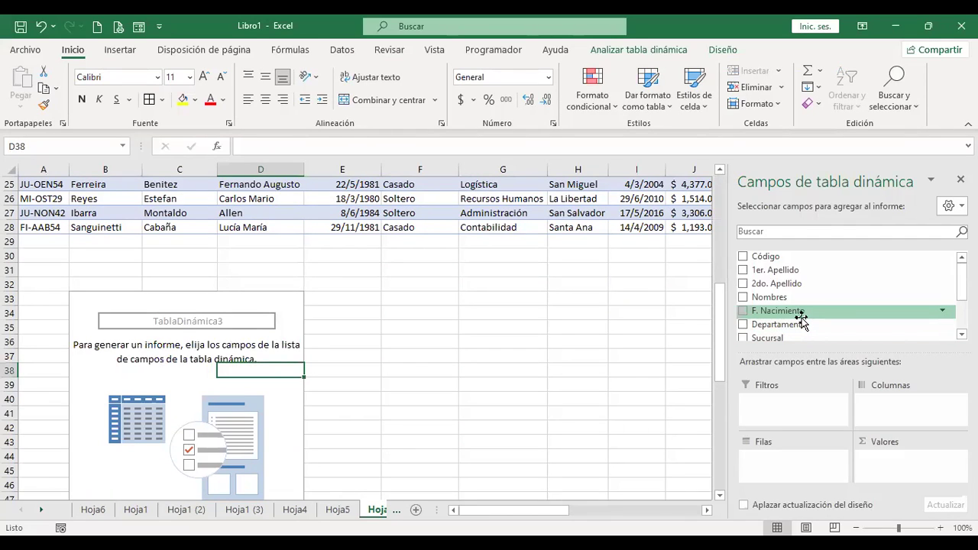
left_click(515, 268)
left_click(288, 298)
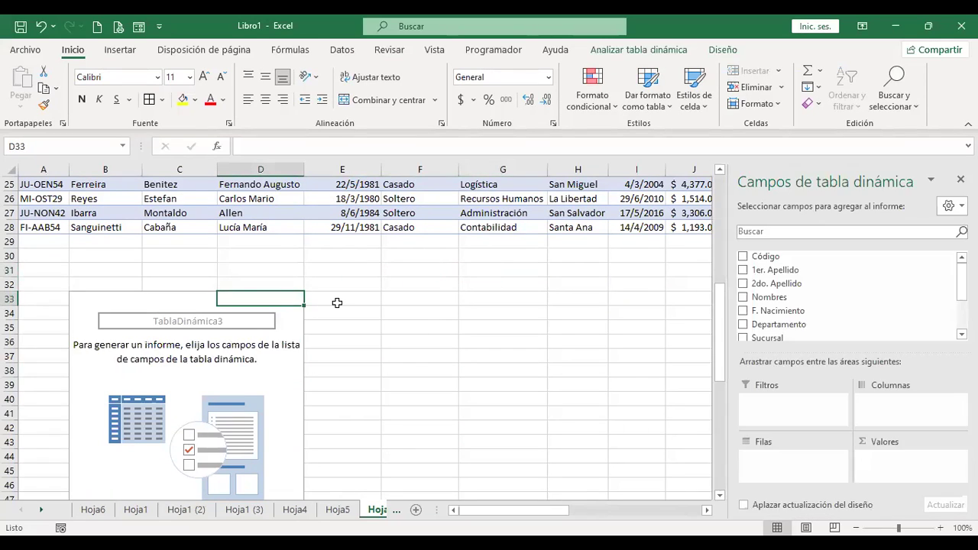
scroll(351, 290, "up", 6)
left_click(342, 342)
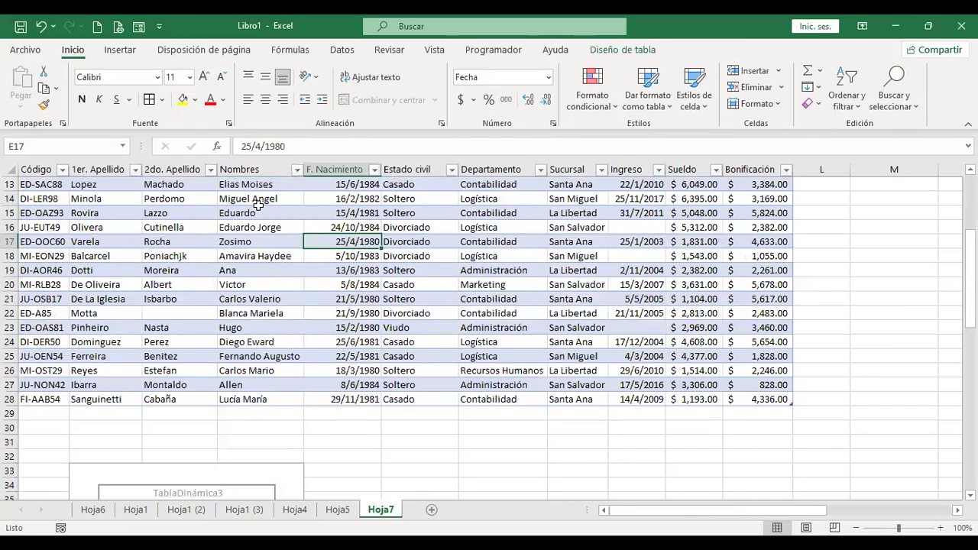
scroll(258, 205, "up", 2)
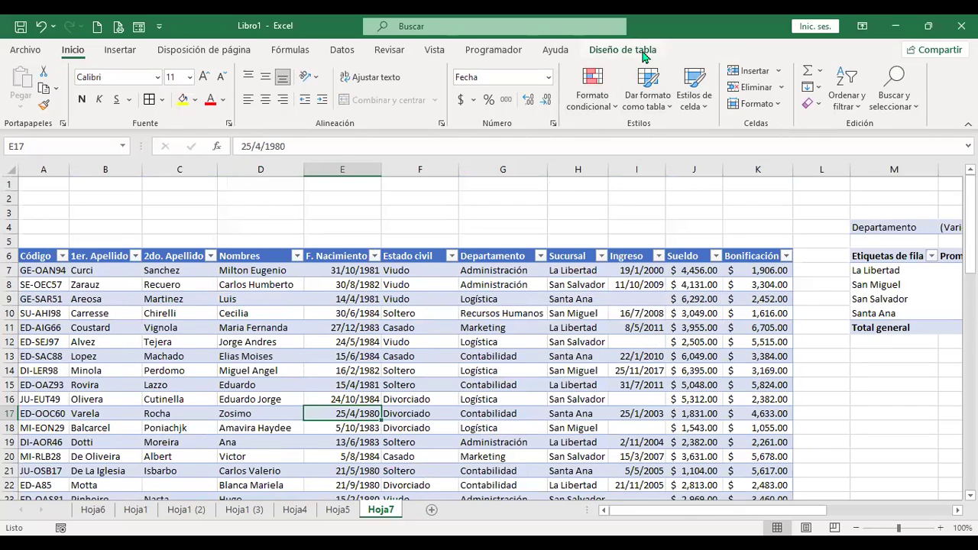
left_click(120, 50)
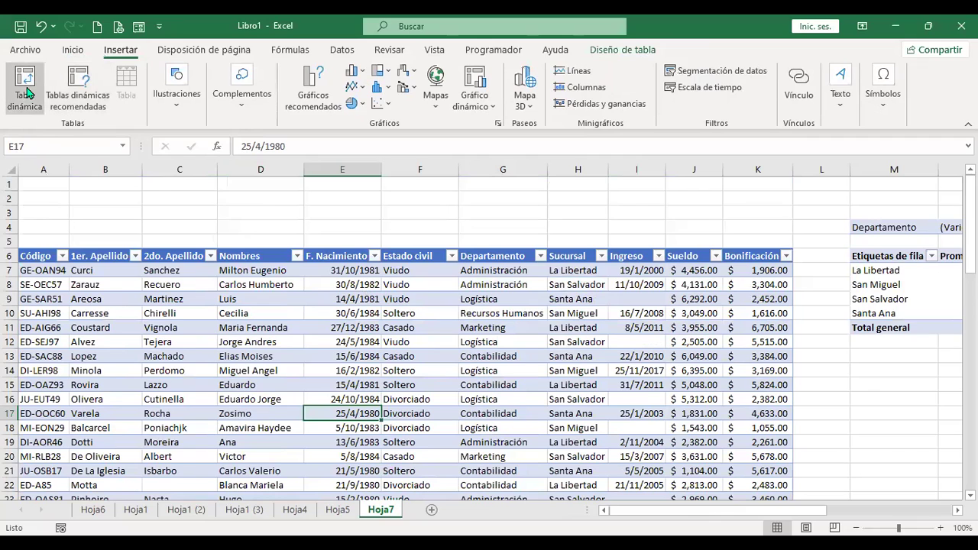
left_click(25, 82)
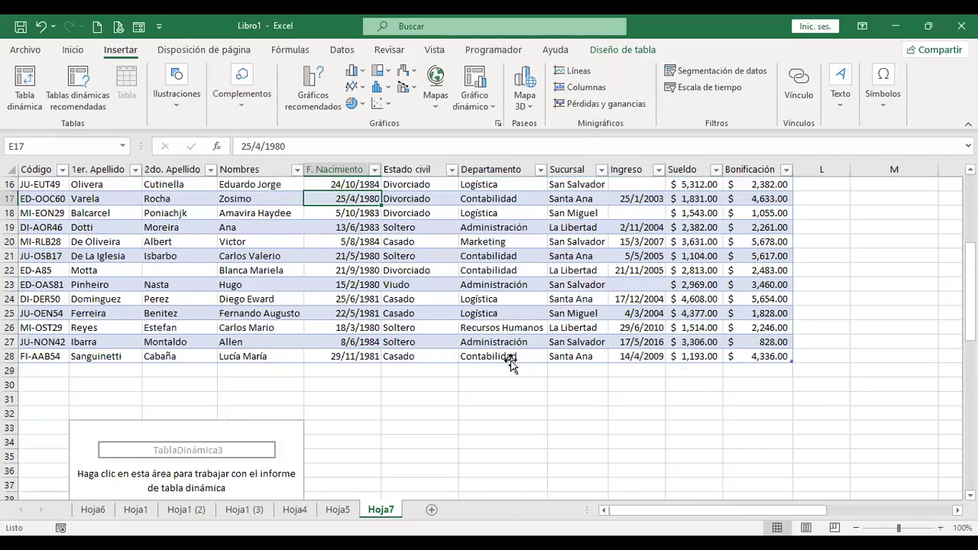
scroll(437, 316, "up", 5)
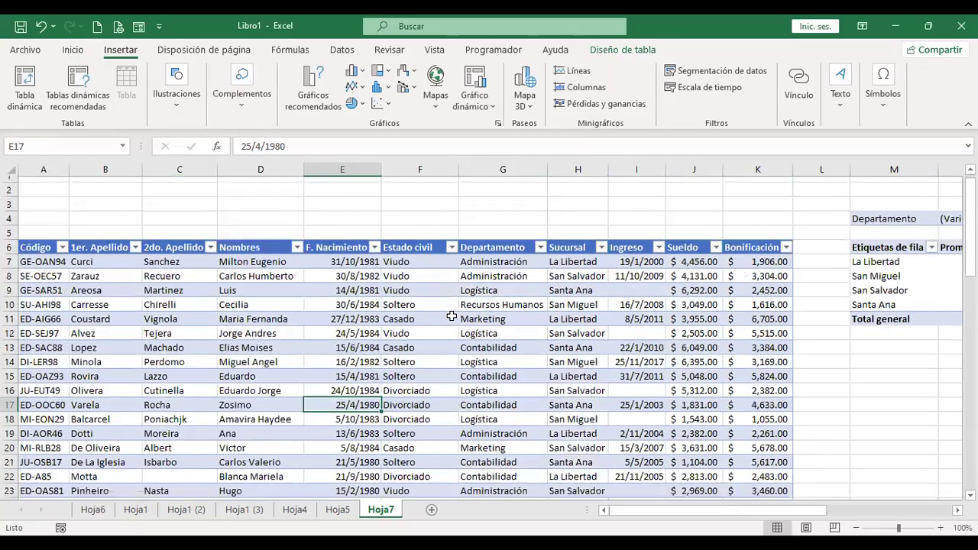
scroll(303, 315, "down", 8)
- Browse the Analizar tabla dinámica actions and clearing options without clearing the pivot
left_click(304, 315)
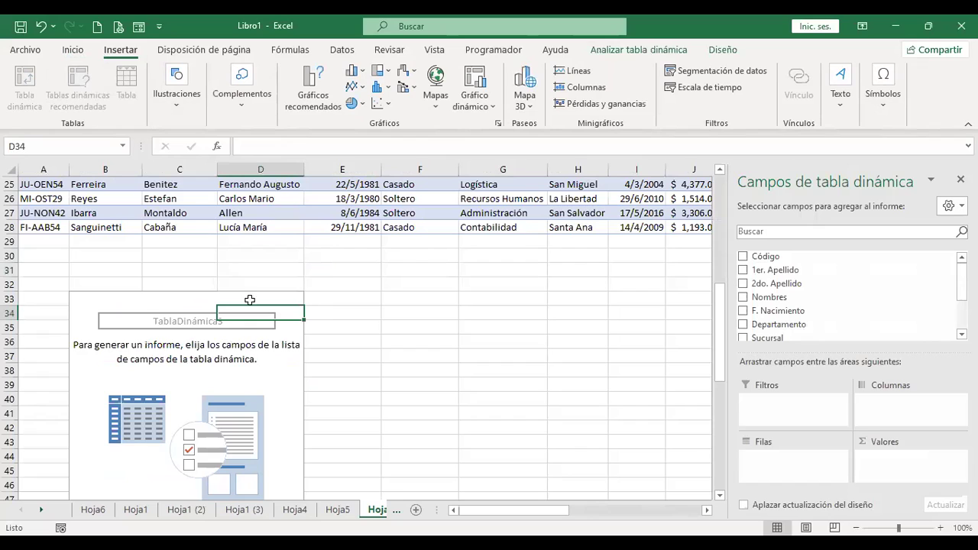
left_click(642, 52)
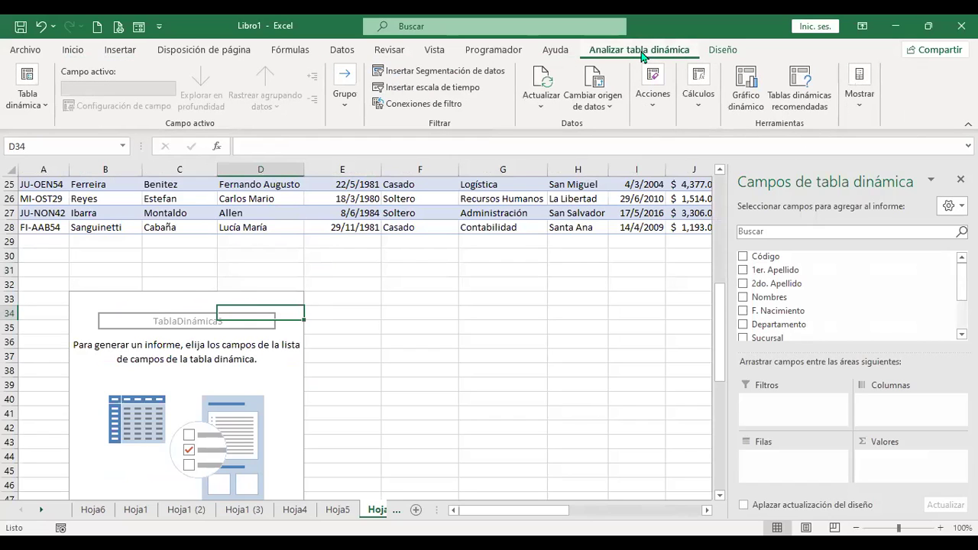
left_click(648, 96)
left_click(661, 171)
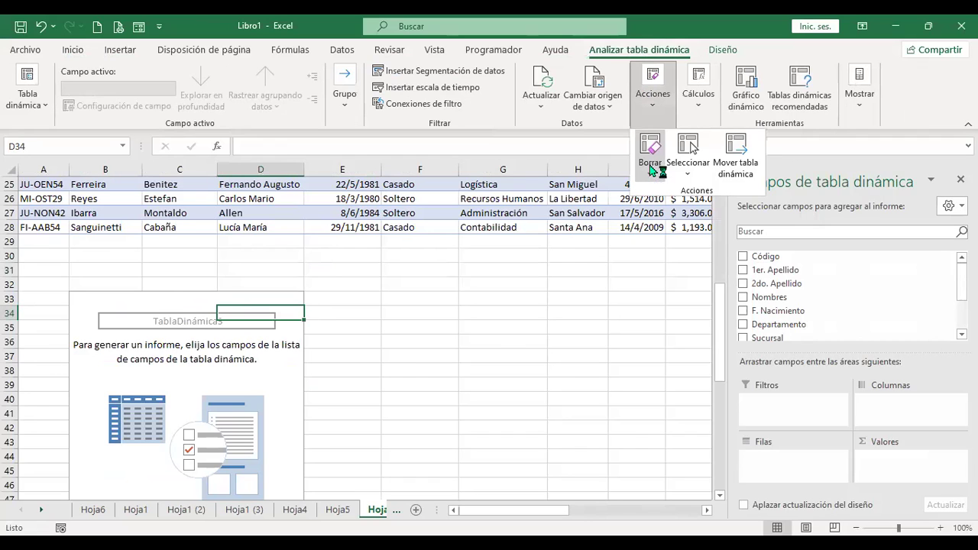
left_click(693, 196)
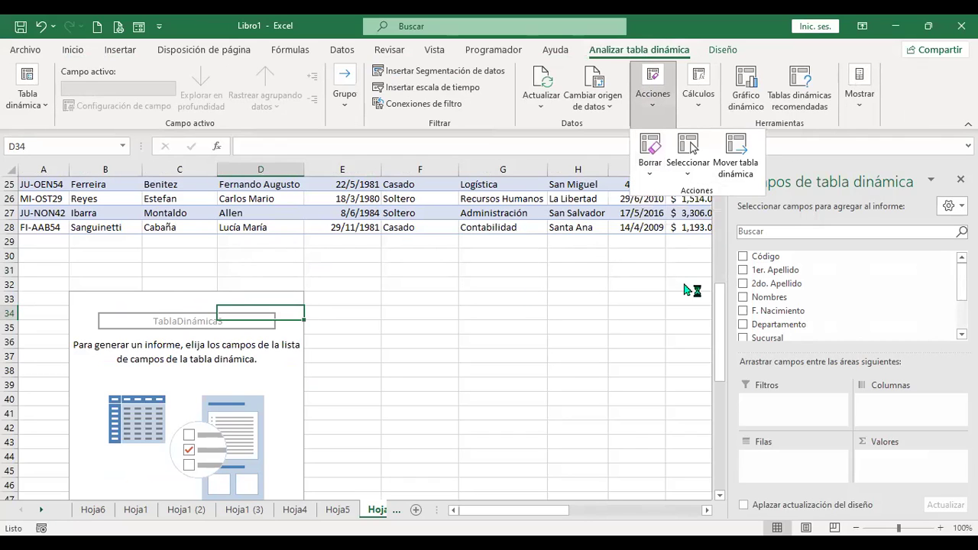
scroll(436, 323, "up", 5)
scroll(437, 323, "up", 3)
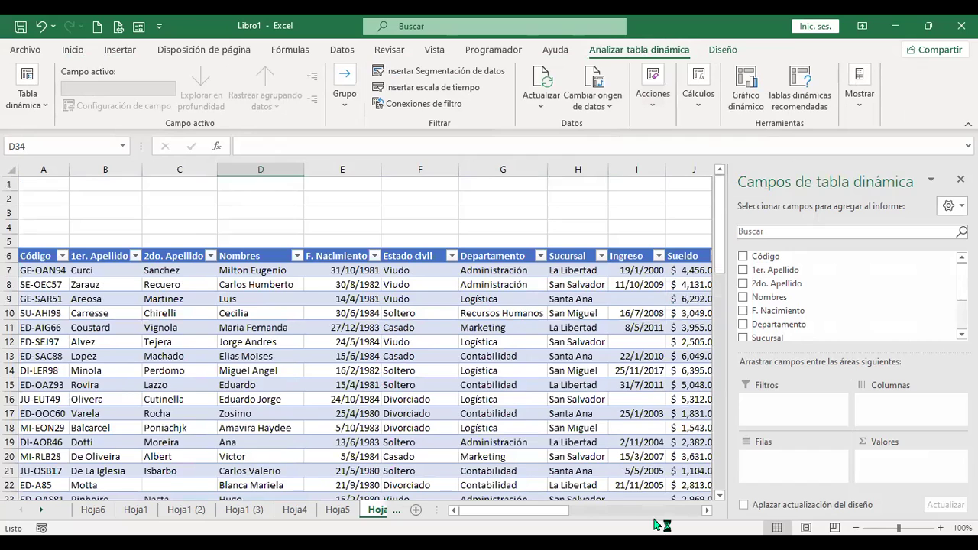
left_click(667, 511)
left_click(667, 512)
left_click(497, 343)
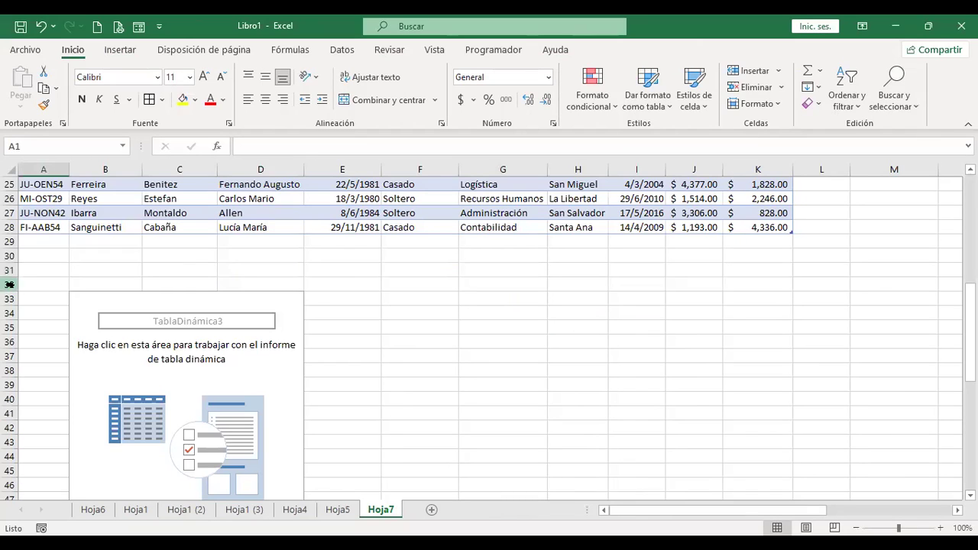
- Refresh TablaDinámica3 so Estado civil appears in its field list
left_click_drag(293, 291, 293, 299)
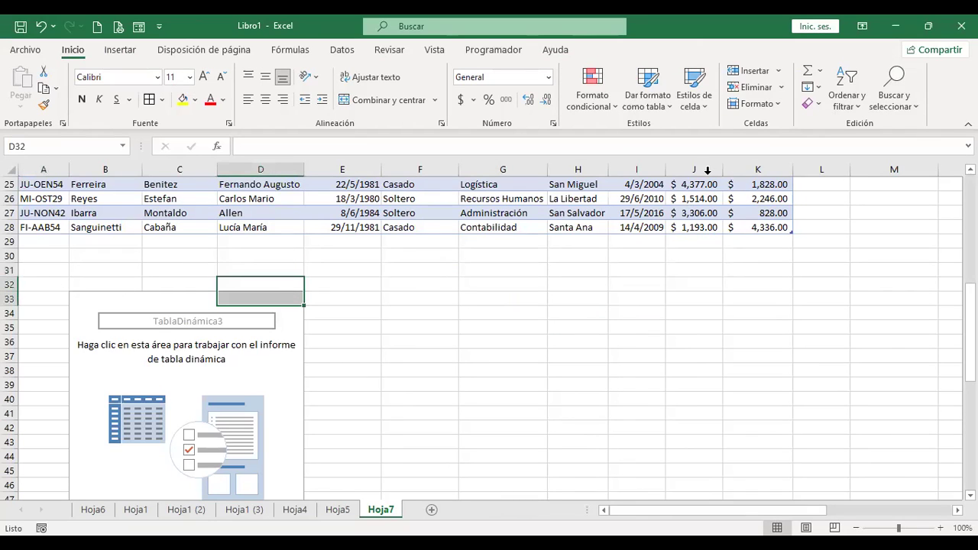
left_click(269, 349)
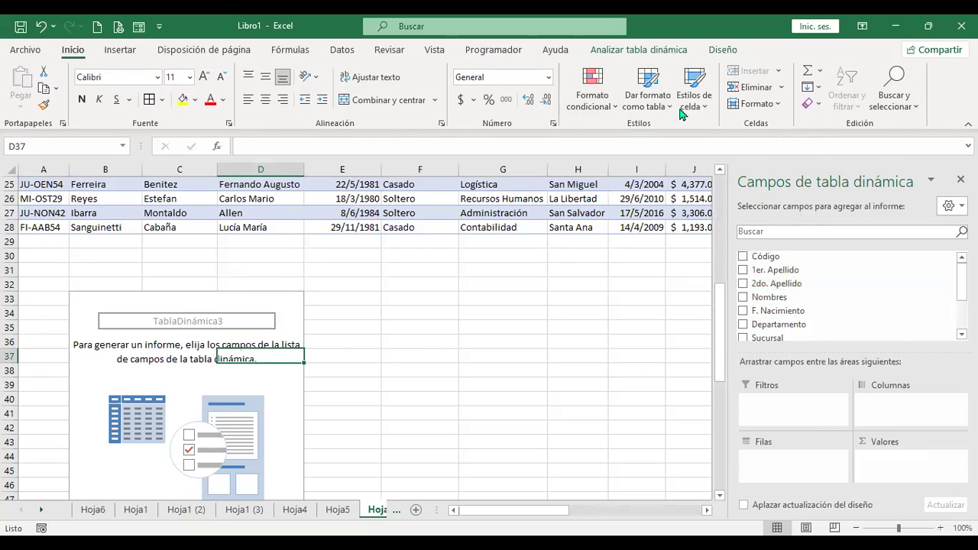
left_click(651, 49)
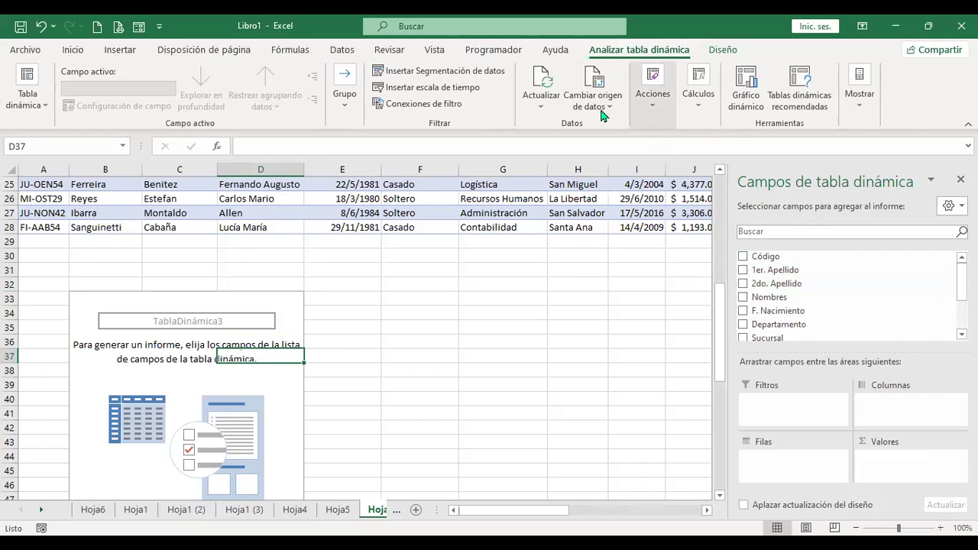
left_click(549, 113)
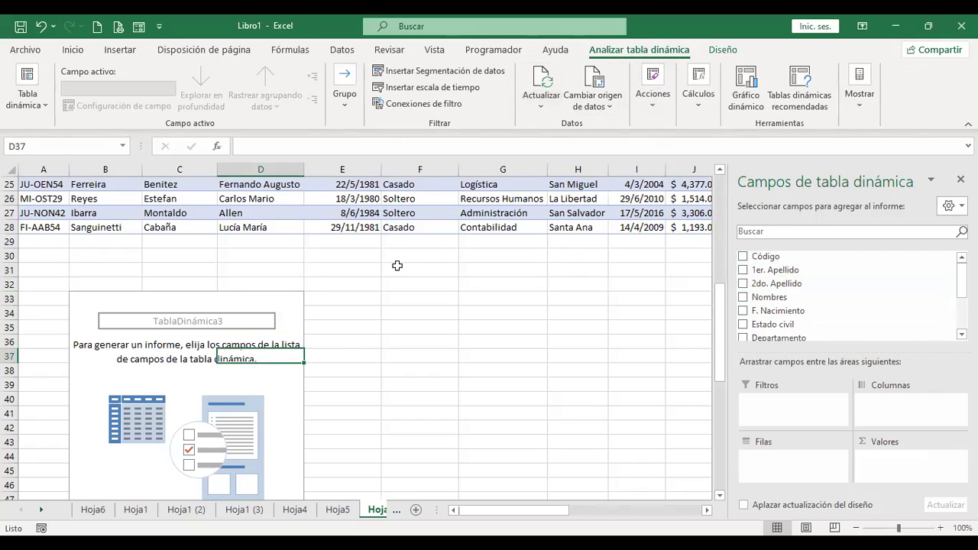
- Scroll down past the data to the blank TablaDinámica3 and select it to show its fields
scroll(658, 265, "up", 8)
left_click(661, 511)
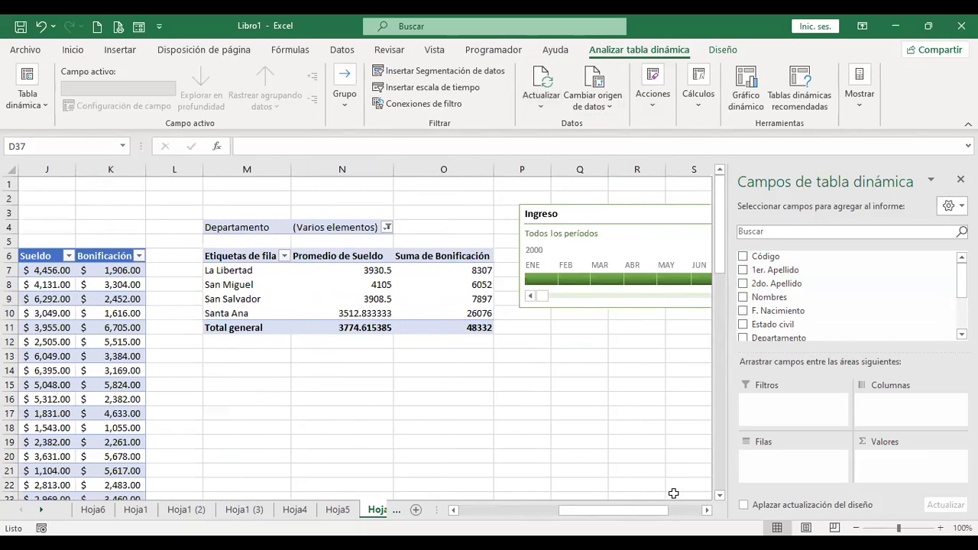
left_click(465, 289)
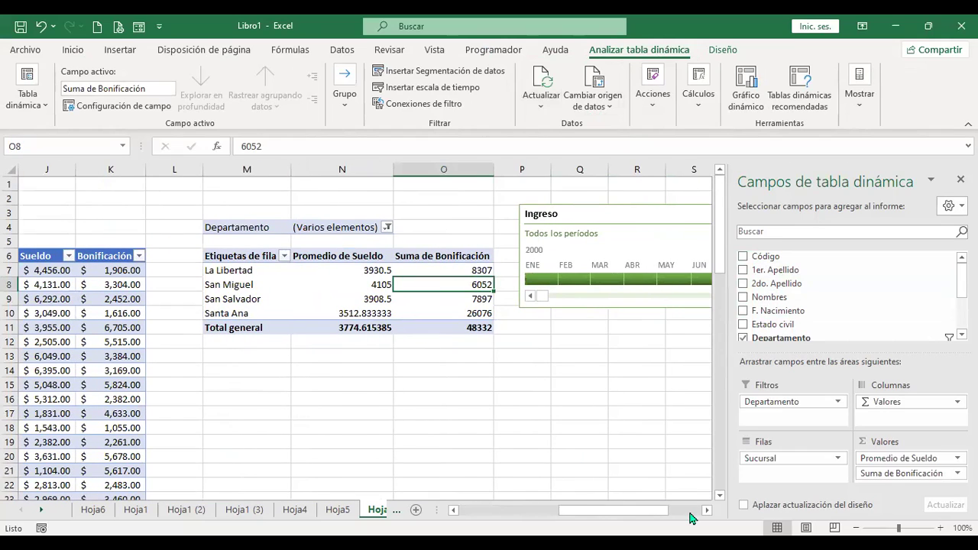
left_click(688, 508)
left_click(526, 511)
left_click(357, 284)
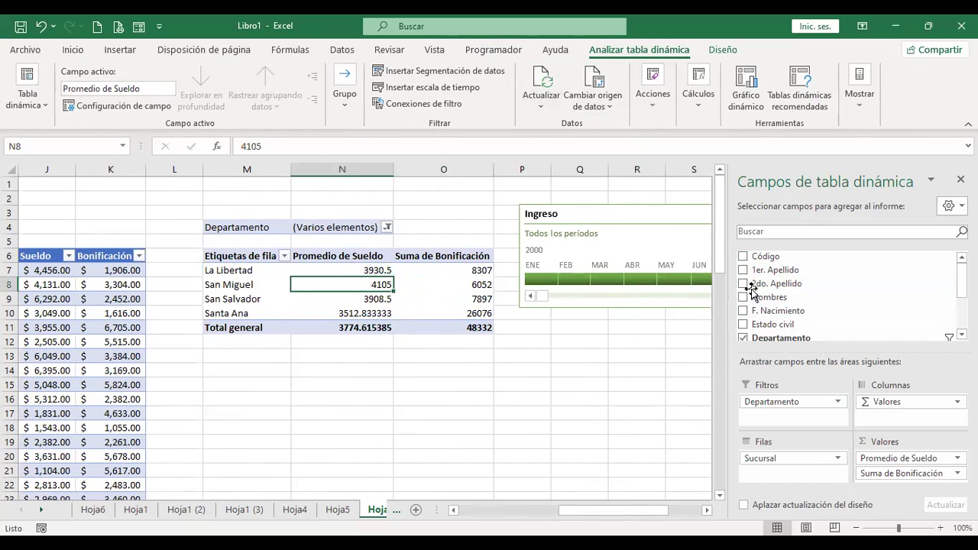
scroll(550, 316, "down", 6)
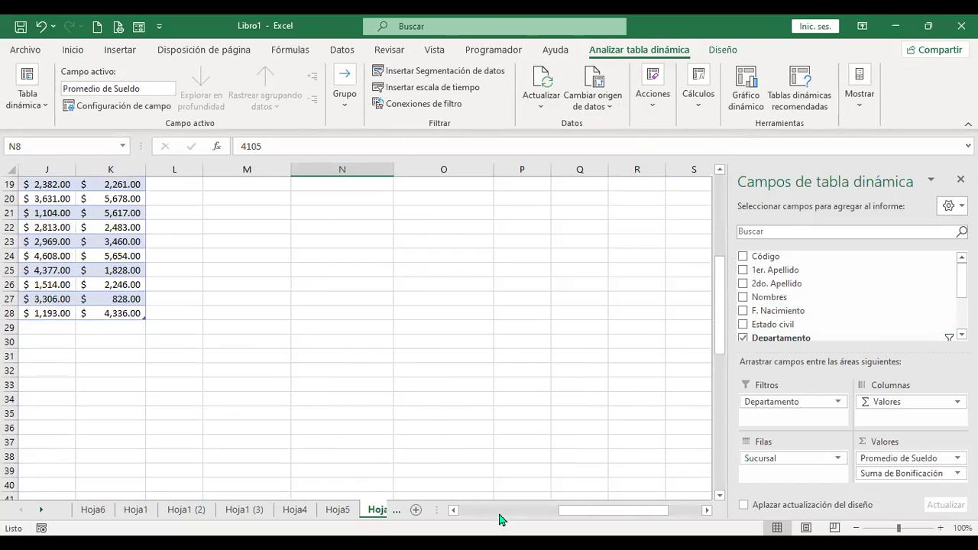
left_click(478, 496)
left_click(635, 518)
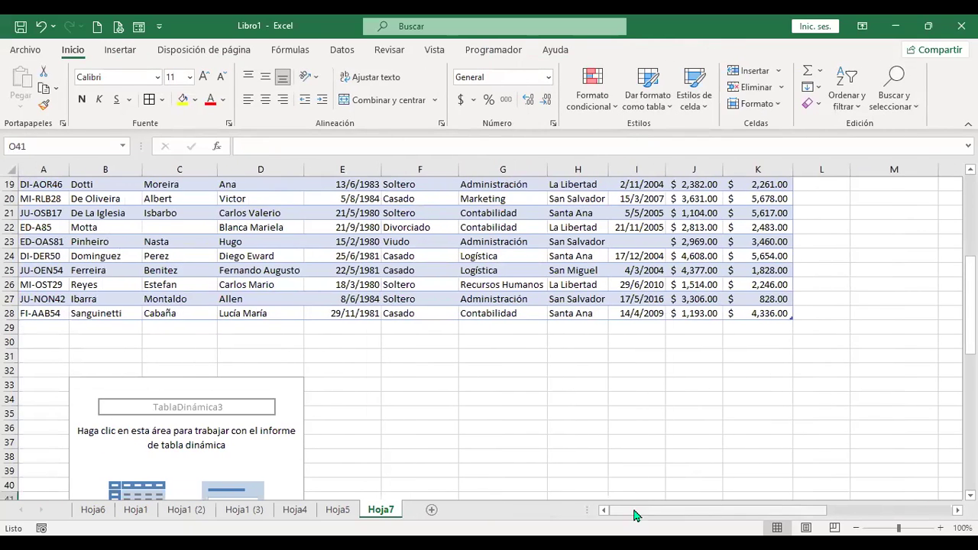
scroll(442, 466, "down", 4)
left_click(291, 298)
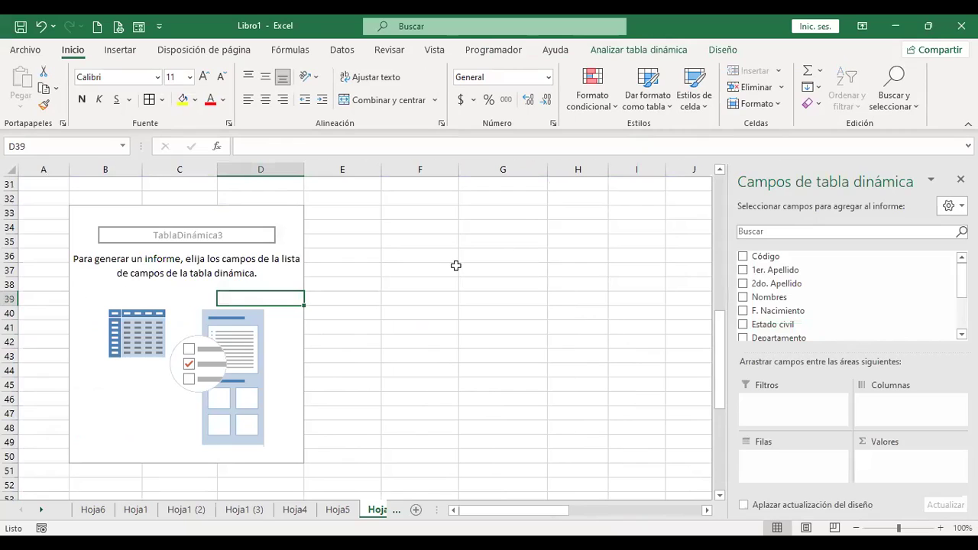
- Put Estado civil in Filas and Valores: Casado 6, Divorciado 4, Soltero 7, Viudo 5
left_click(743, 325)
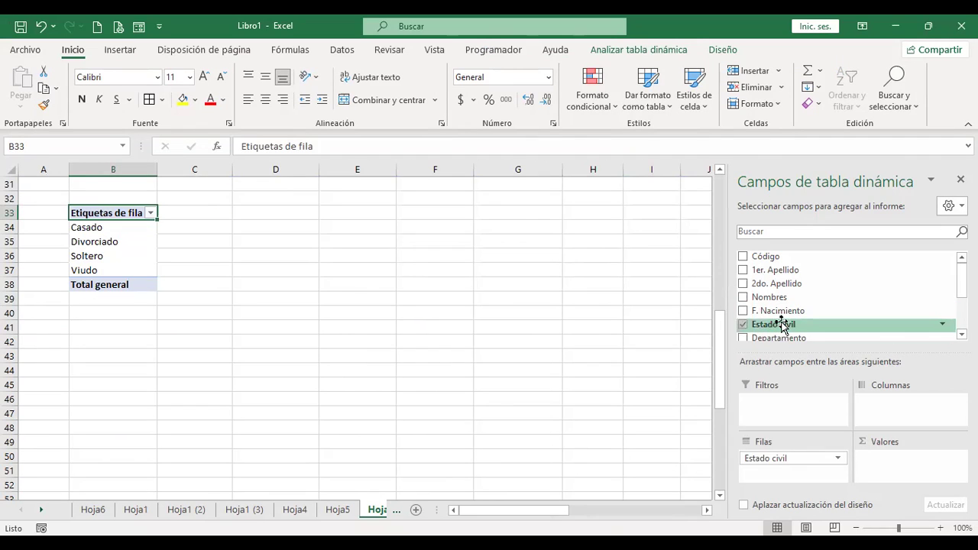
left_click_drag(781, 328, 921, 454)
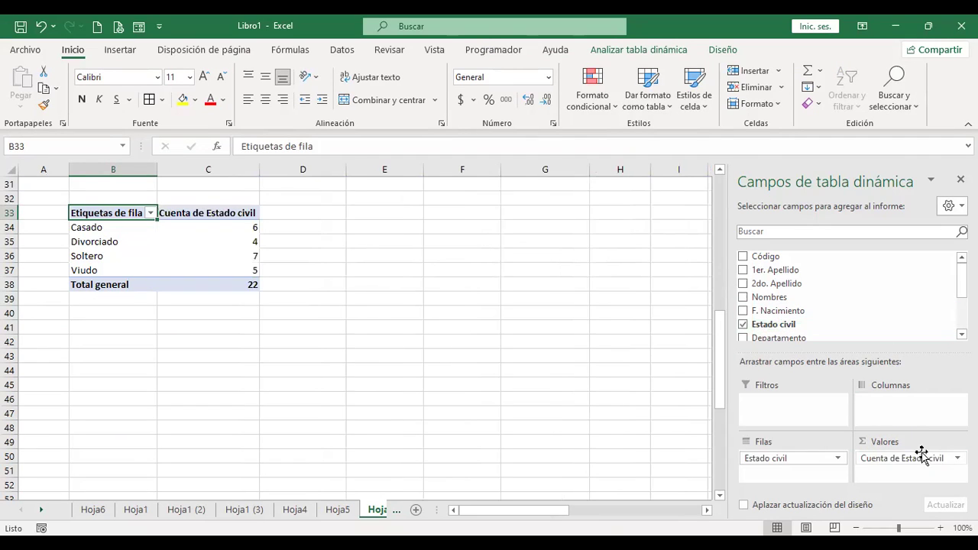
left_click(295, 223)
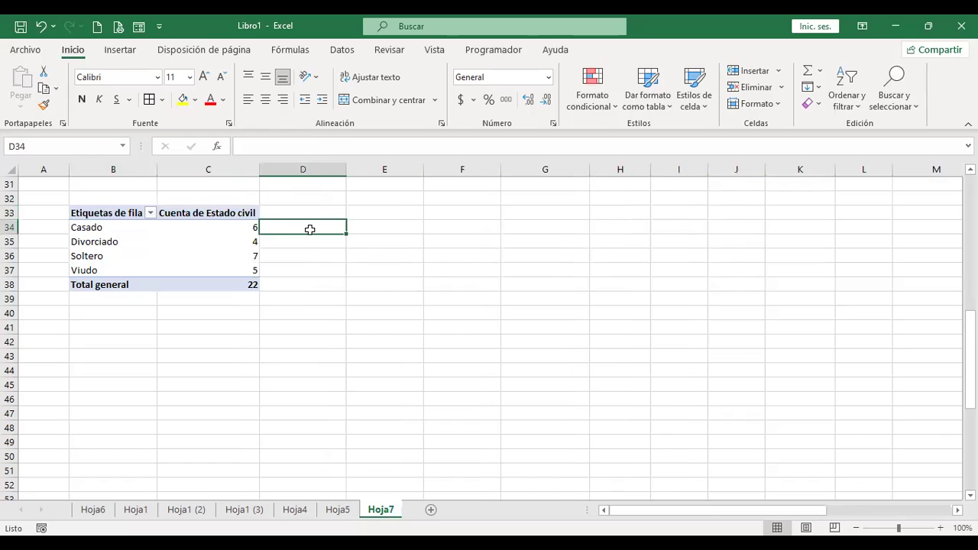
left_click(201, 222)
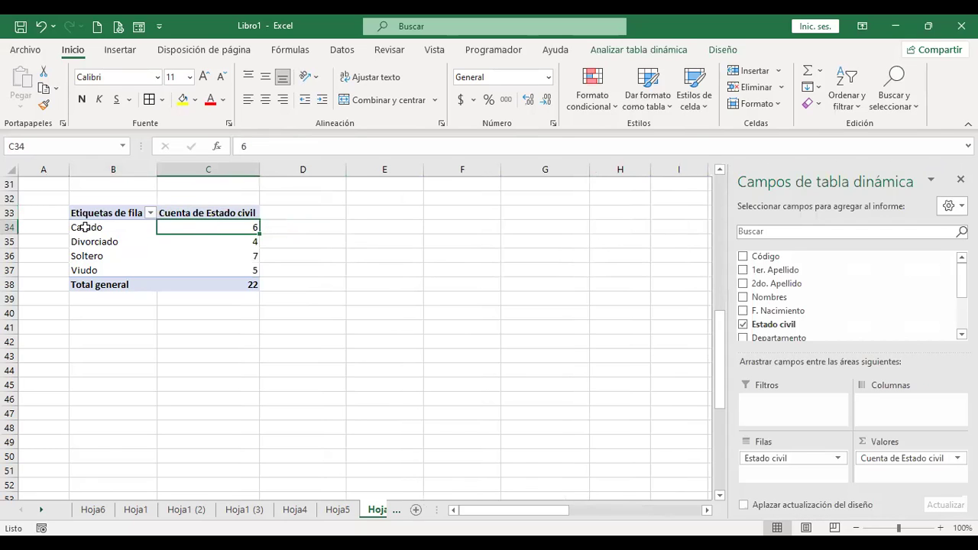
left_click(311, 243)
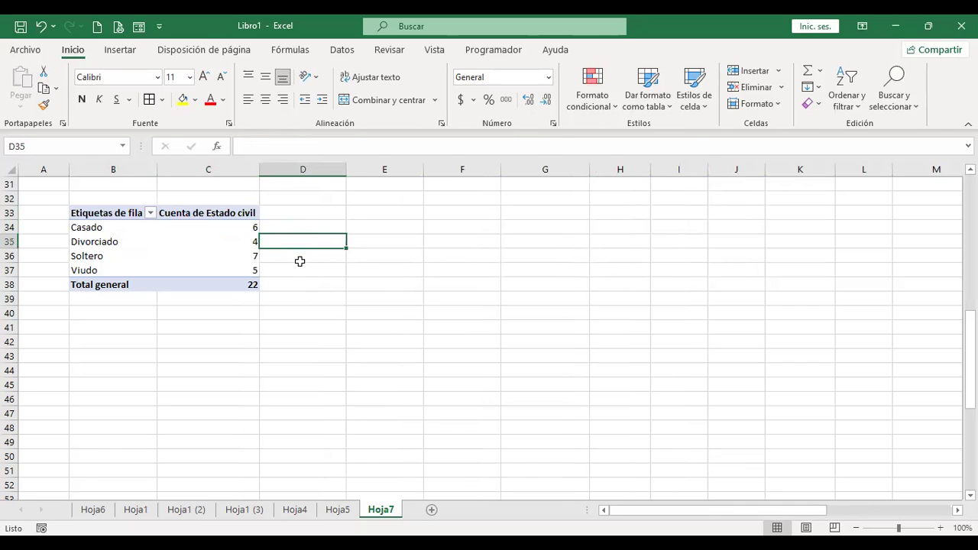
left_click(299, 256)
left_click(286, 274)
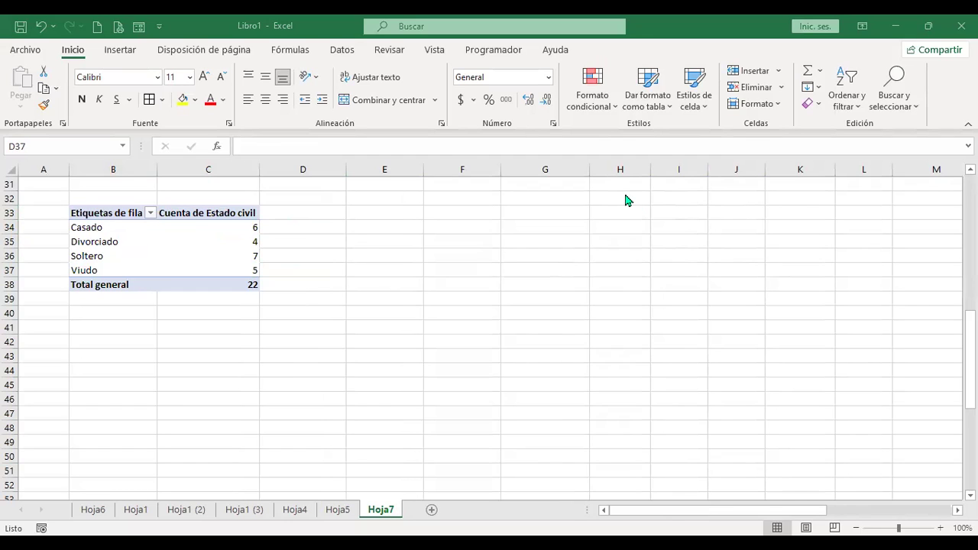
left_click(450, 245)
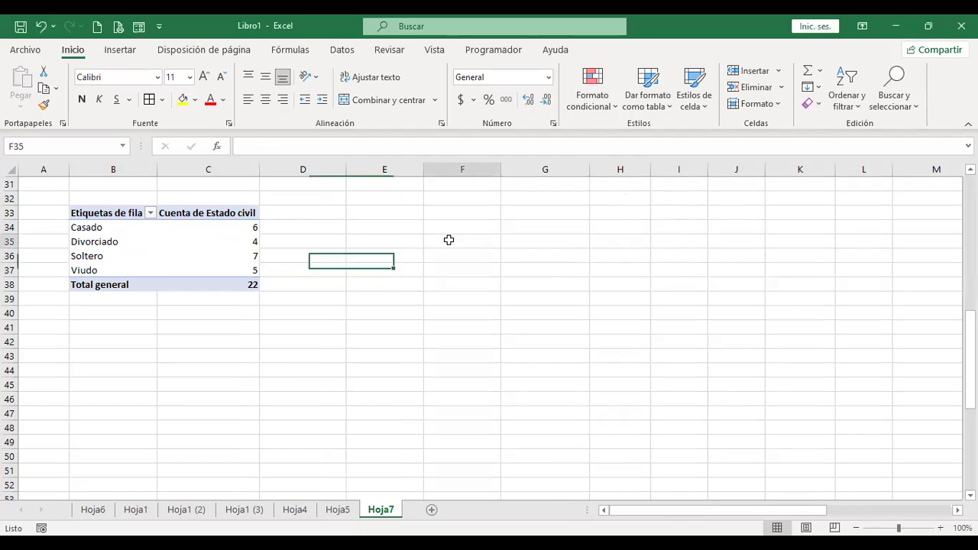
scroll(532, 279, "up", 7)
scroll(532, 297, "up", 3)
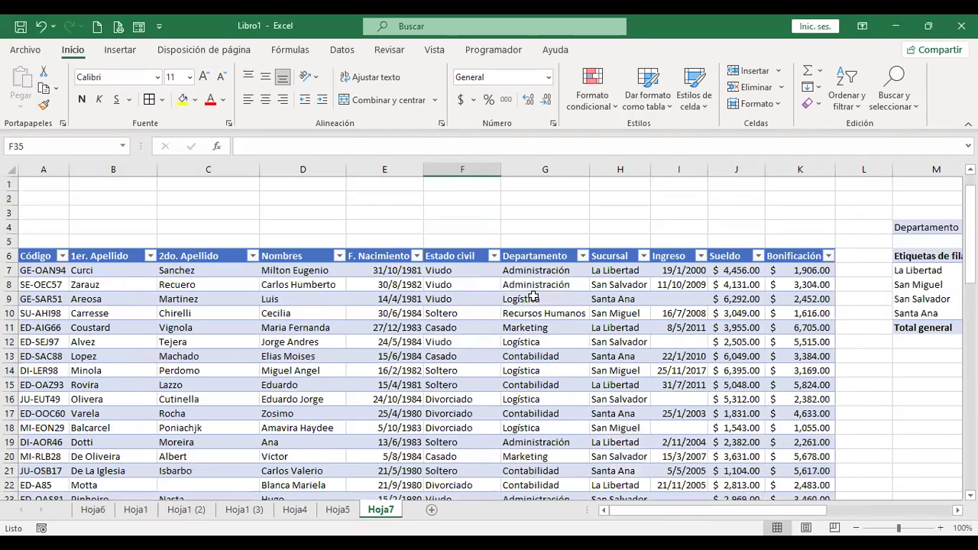
left_click(518, 213)
scroll(523, 254, "down", 6)
scroll(523, 254, "down", 4)
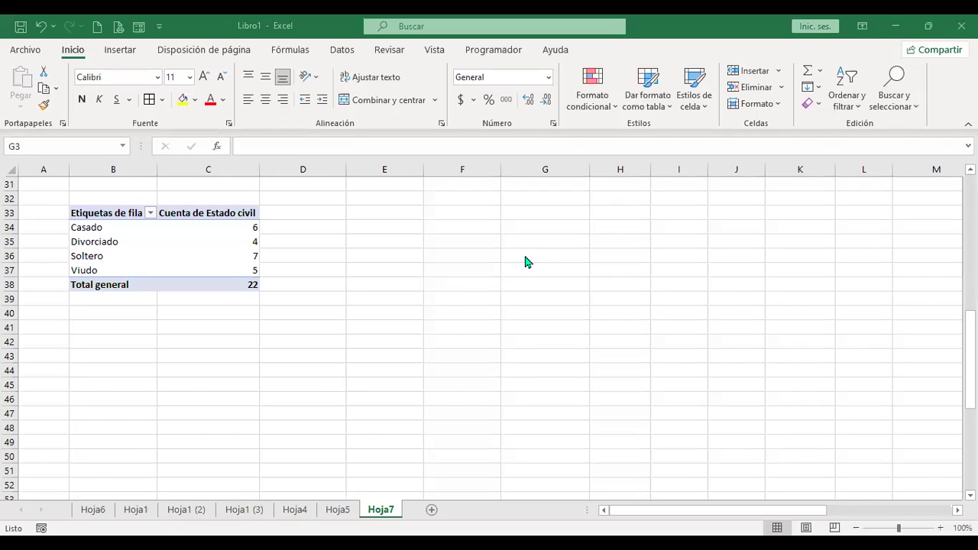
- Insert a table column before Departamento headed 'Número de hijos', correcting the typo
scroll(359, 358, "up", 10)
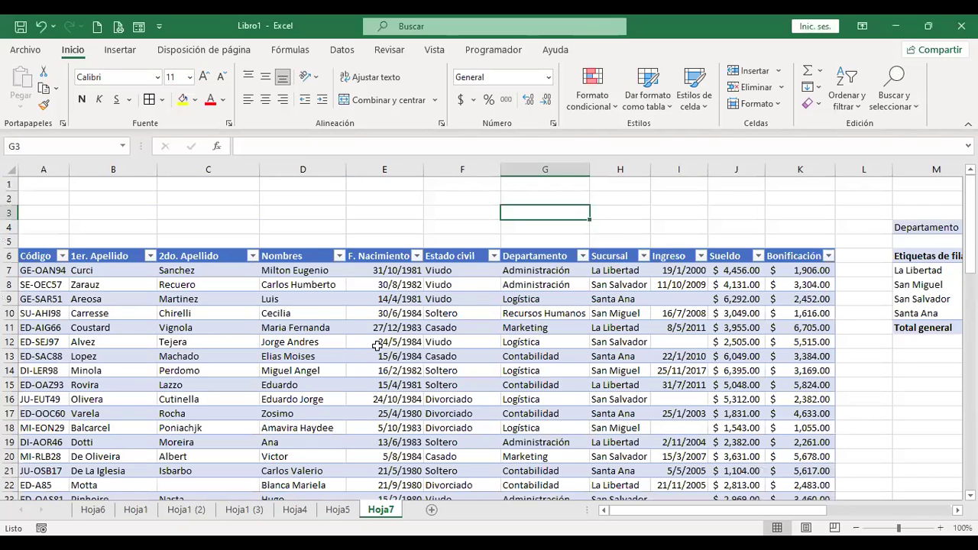
left_click(539, 168)
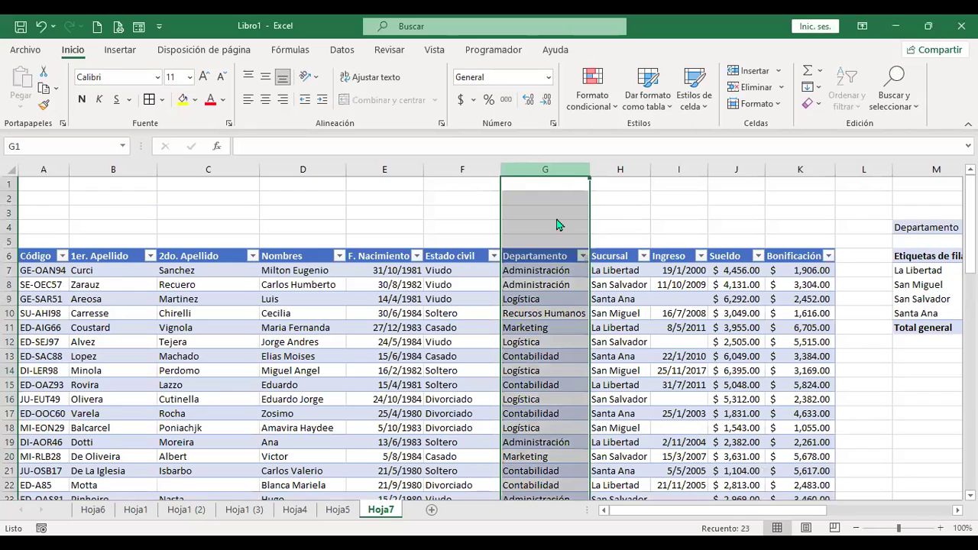
key("ctrl+plus")
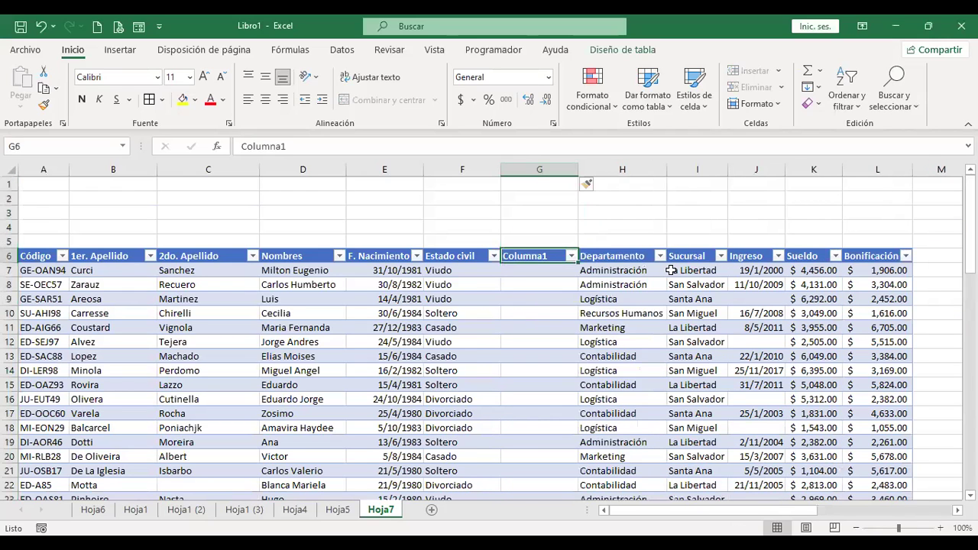
type("Número de hijps")
key("BackSpace")
key("BackSpace")
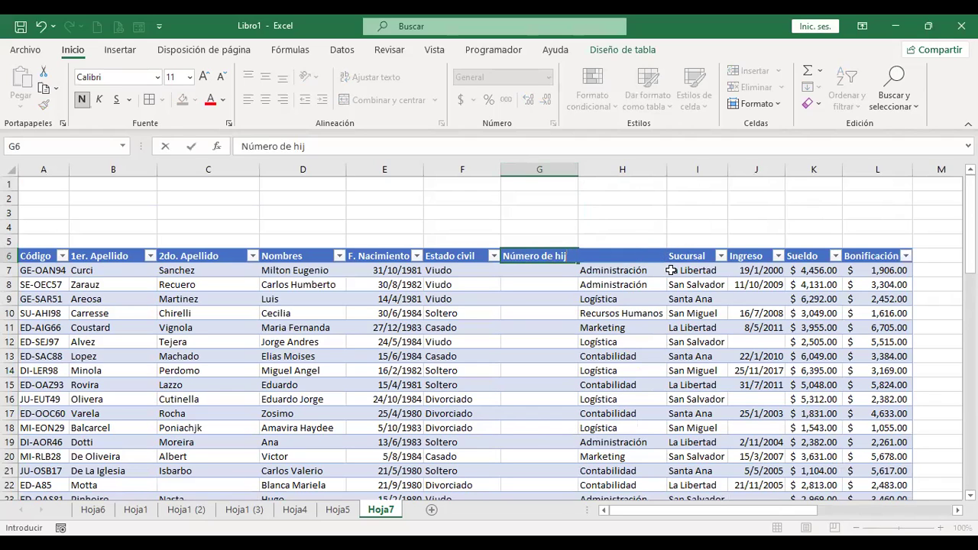
type("os")
key("Return")
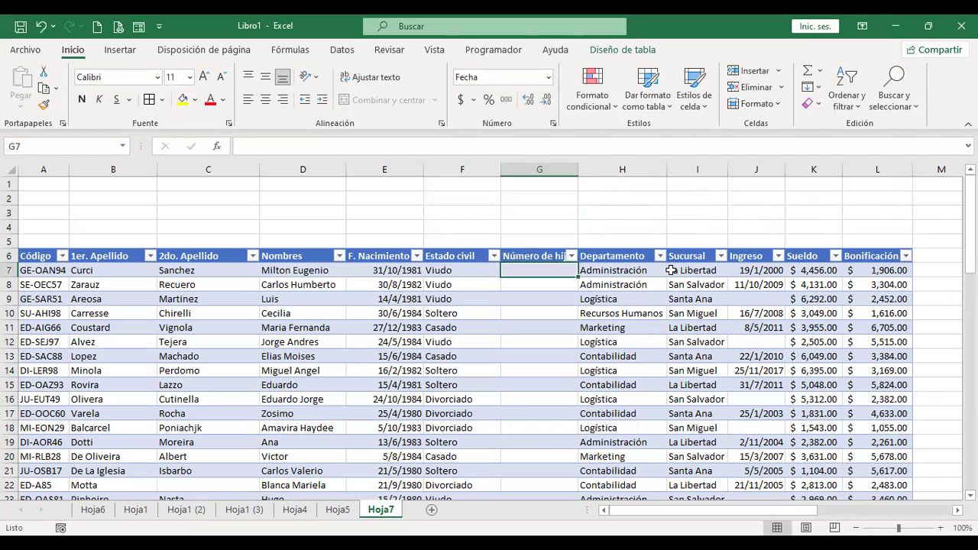
left_click(540, 253)
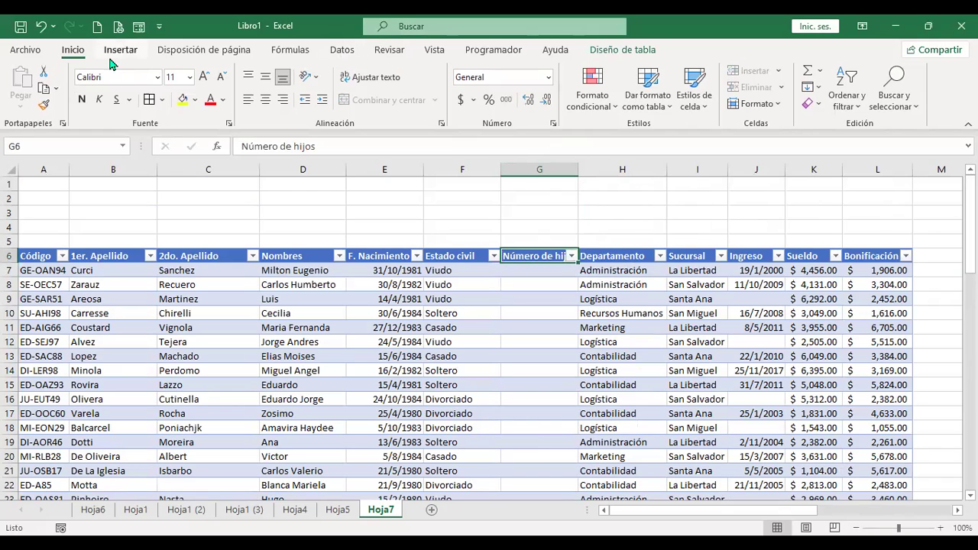
- Turn on Ajustar texto and split the G6 header into 'Número de' / 'hijos' on two lines
left_click(379, 79)
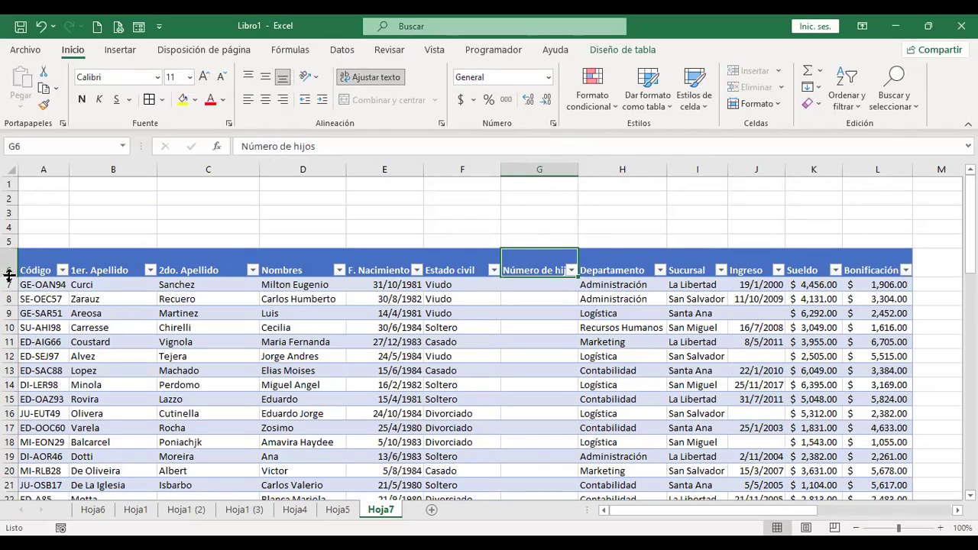
key("F2")
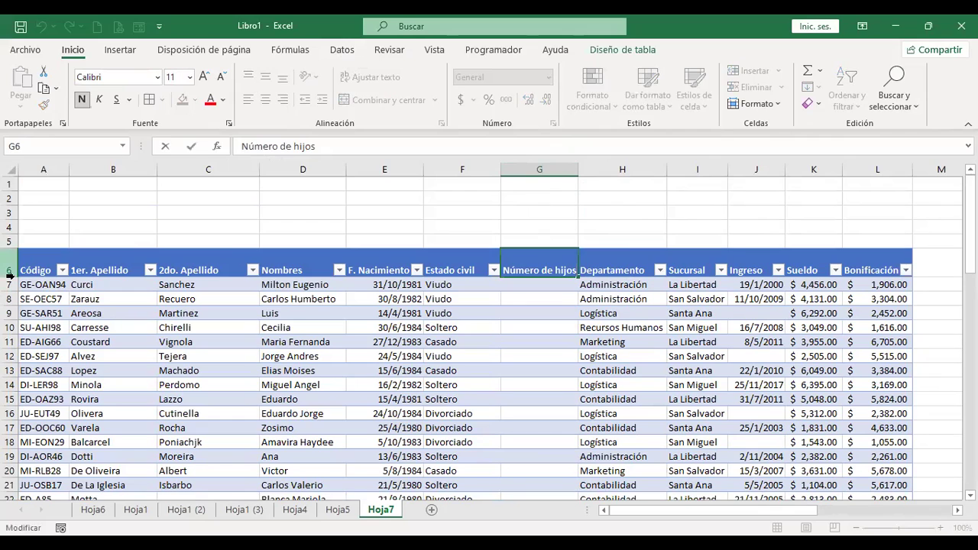
key("BackSpace")
key("BackSpace")
key("BackSpace")
key("BackSpace")
key("BackSpace")
key("BackSpace")
key("alt+Return")
type("hijos")
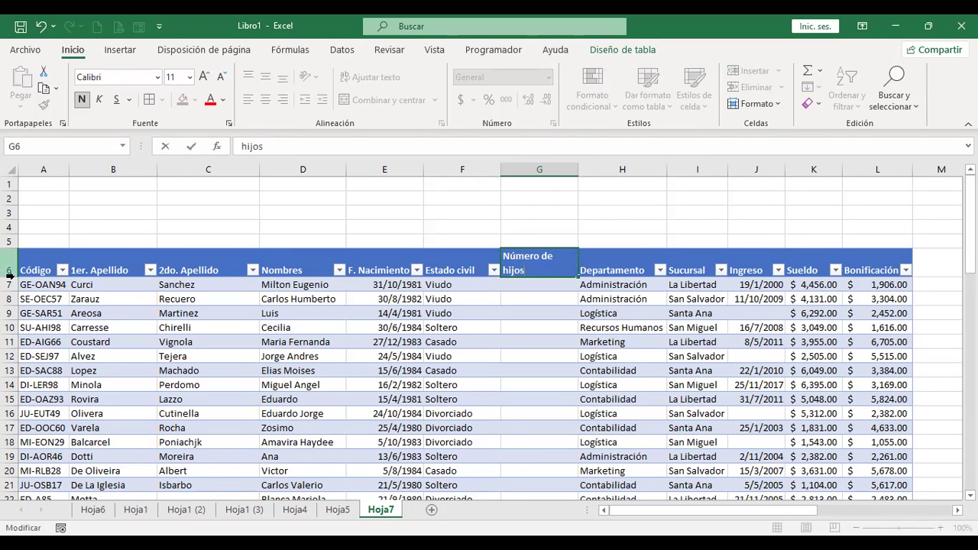
key("Return")
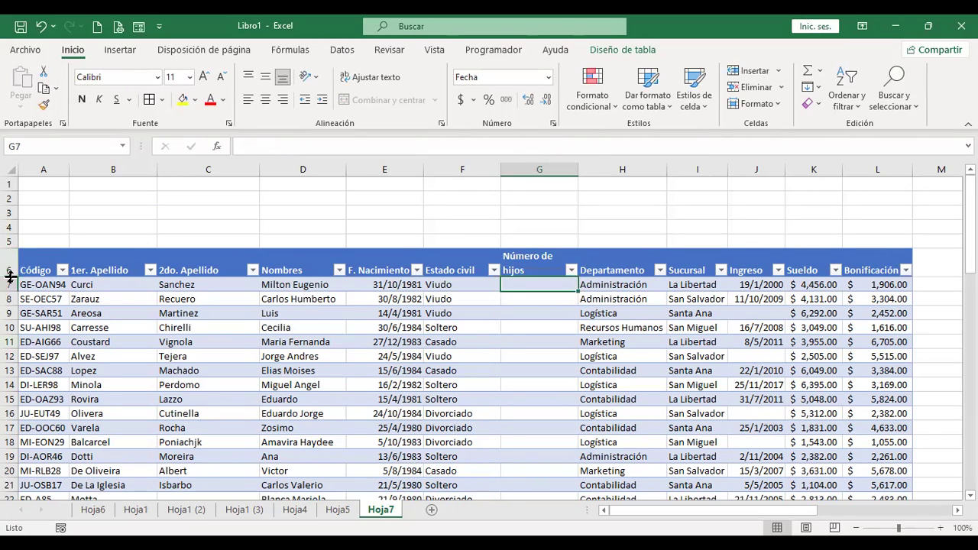
- Centre the header row A6:L6 both vertically and horizontally
left_click_drag(44, 264, 878, 268)
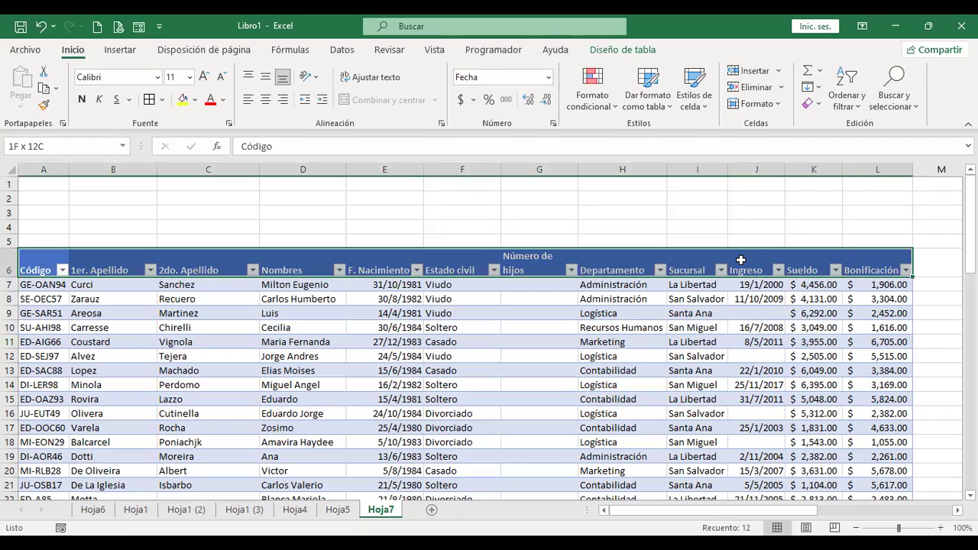
left_click(265, 77)
left_click(265, 99)
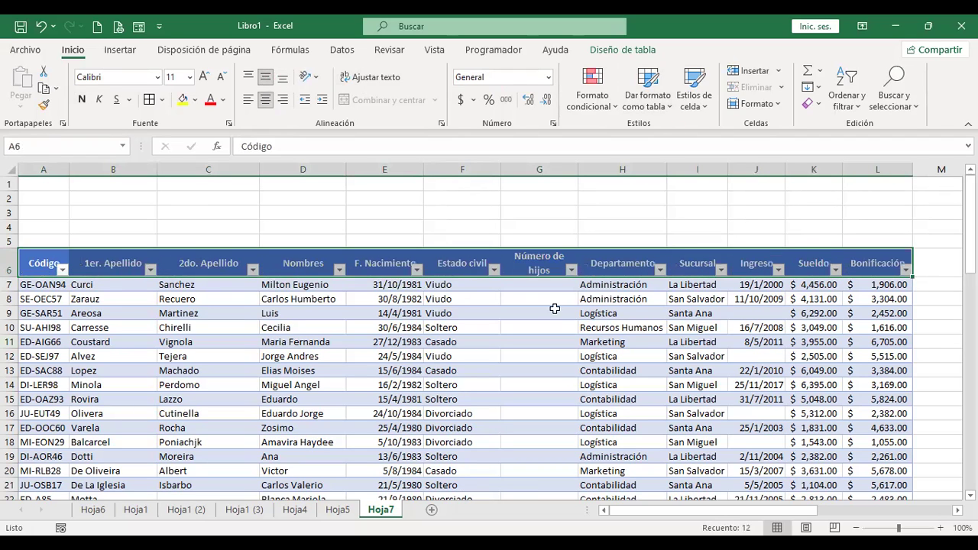
- Copy the child counts and paste them into the Número de hijos column
left_click(560, 283)
scroll(554, 285, "down", 3)
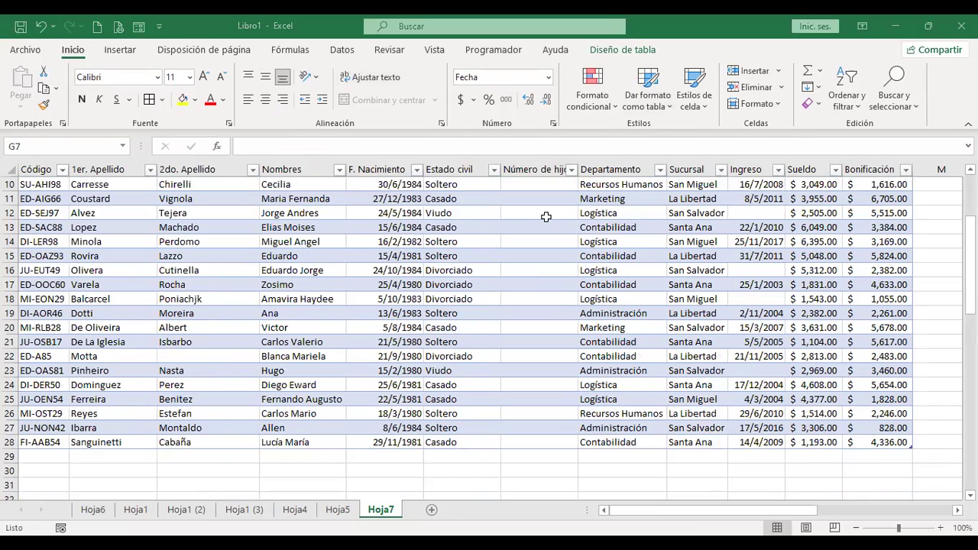
left_click(541, 185)
key("ctrl+c")
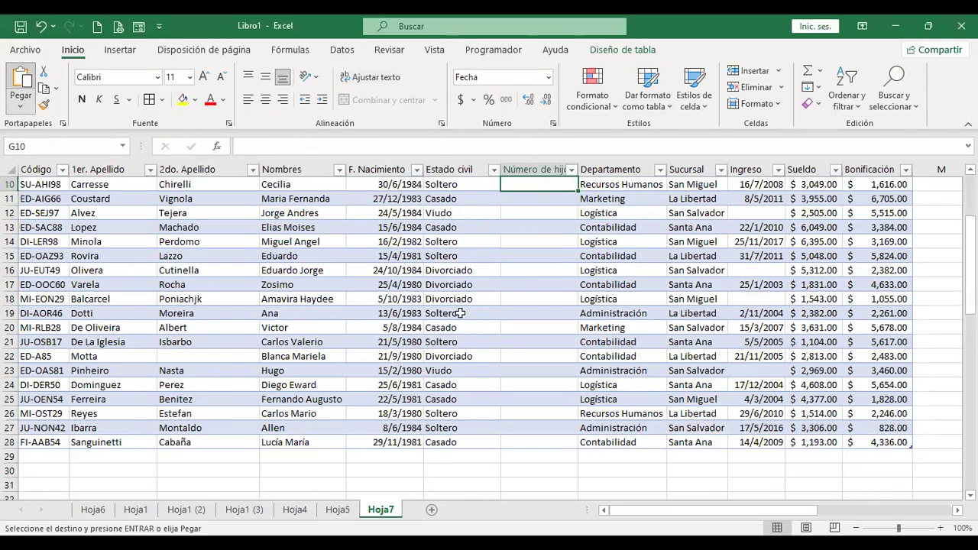
left_click(541, 485, "shift")
key("ctrl+v")
- Delete the leftover rows 29 to 31 below the table
left_click(99, 457)
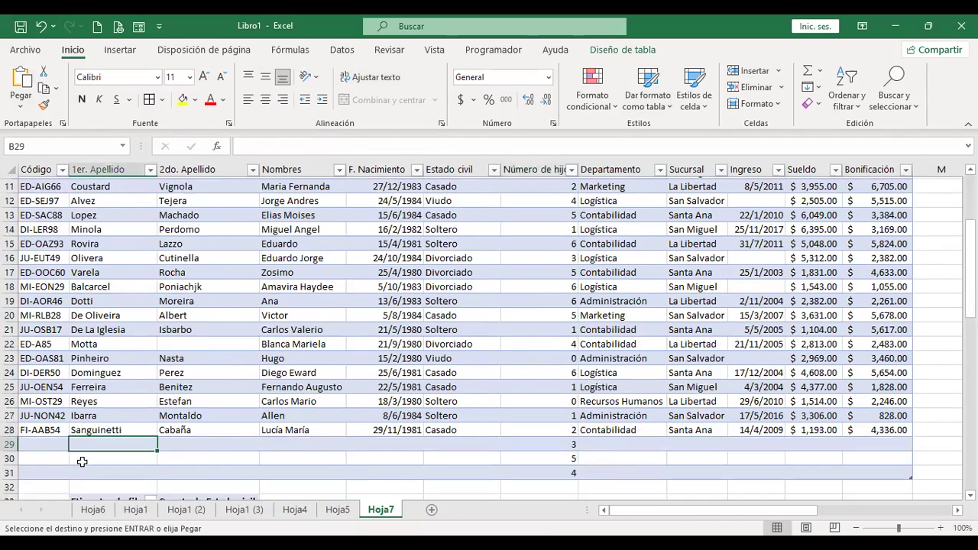
scroll(81, 463, "down", 4)
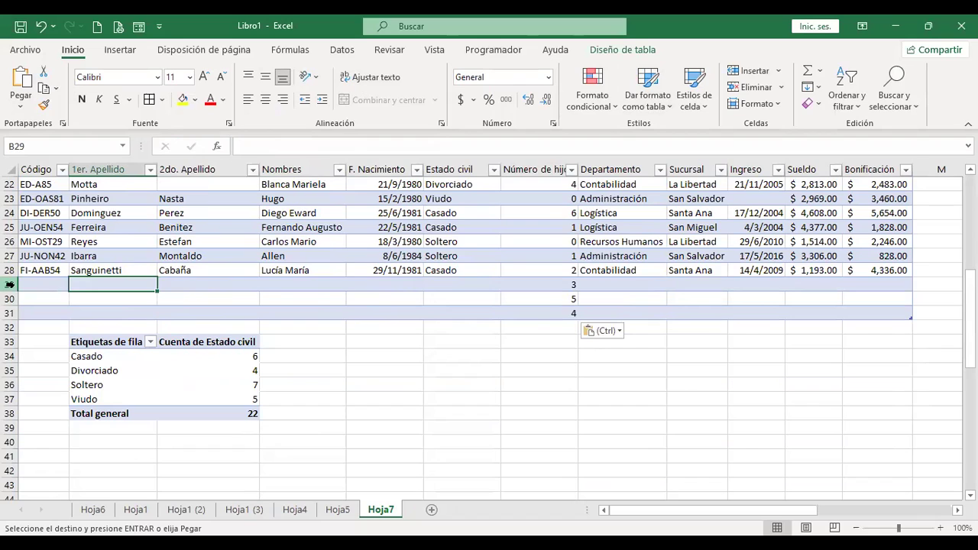
left_click(10, 284)
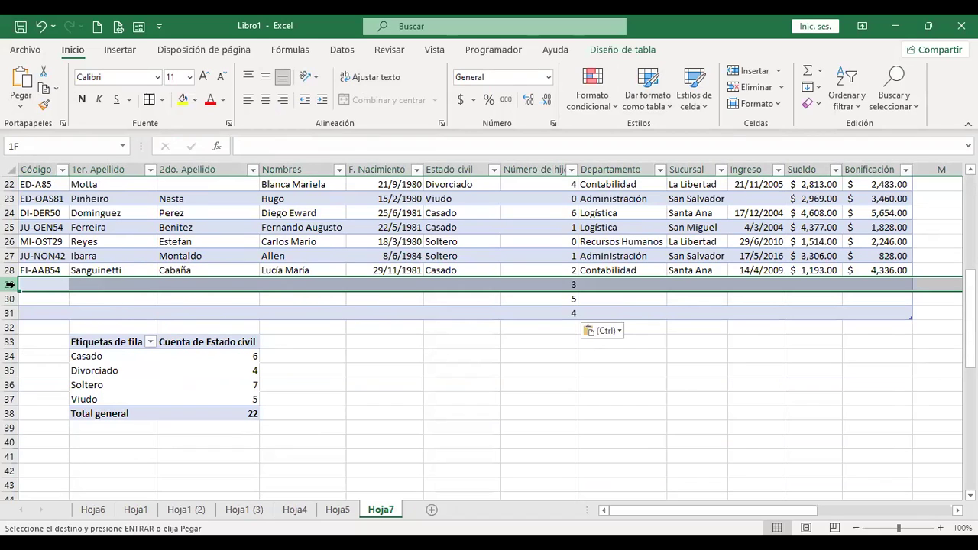
left_click(335, 310)
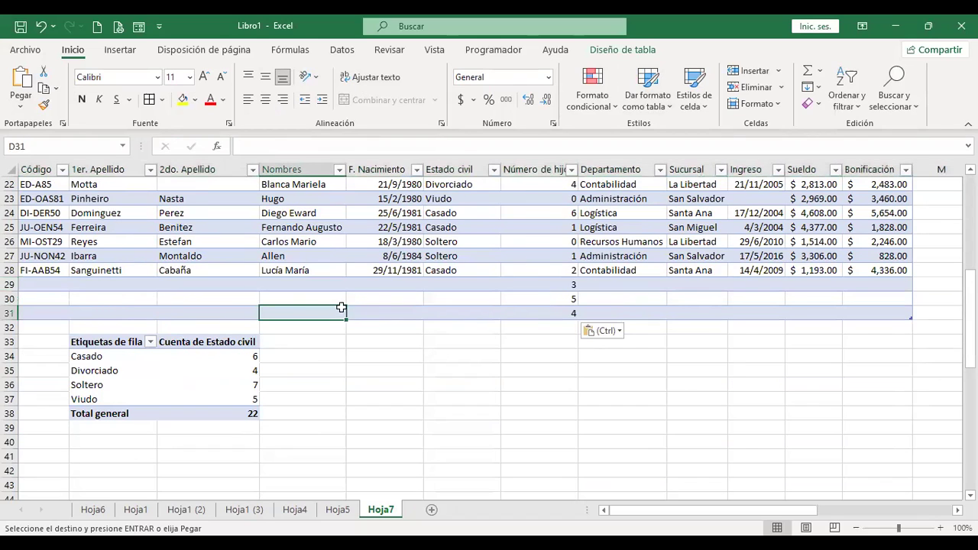
left_click_drag(10, 284, 8, 320)
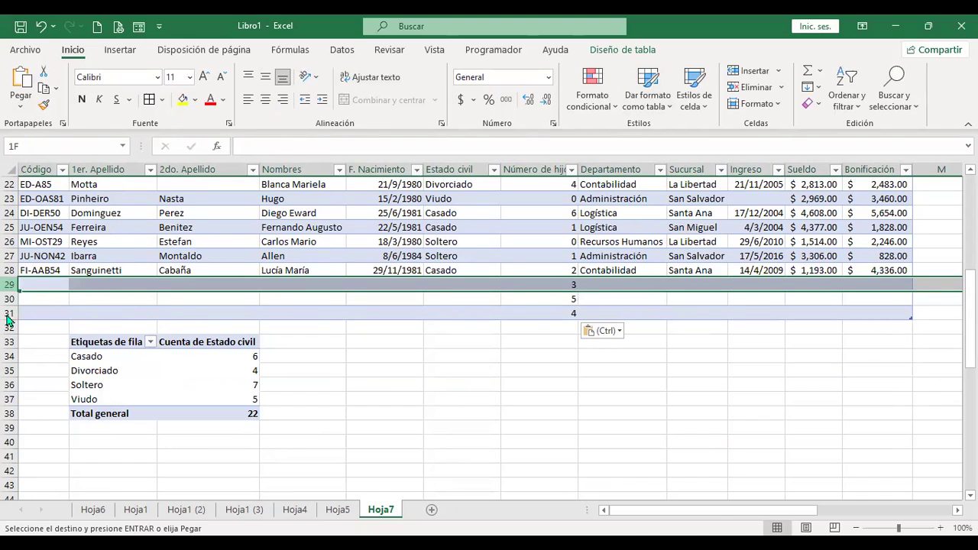
right_click(8, 317)
left_click(51, 201)
left_click(636, 299)
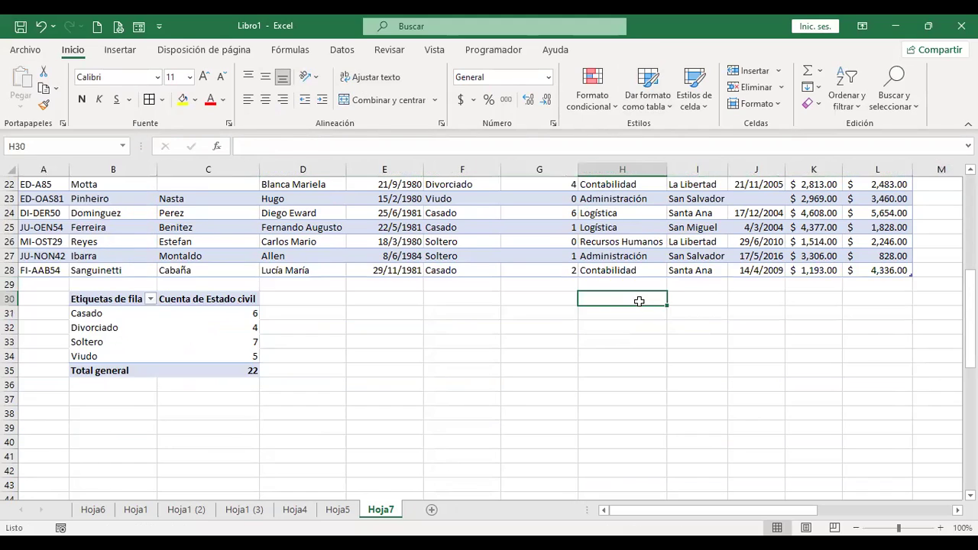
scroll(635, 299, "up", 4)
scroll(635, 299, "up", 3)
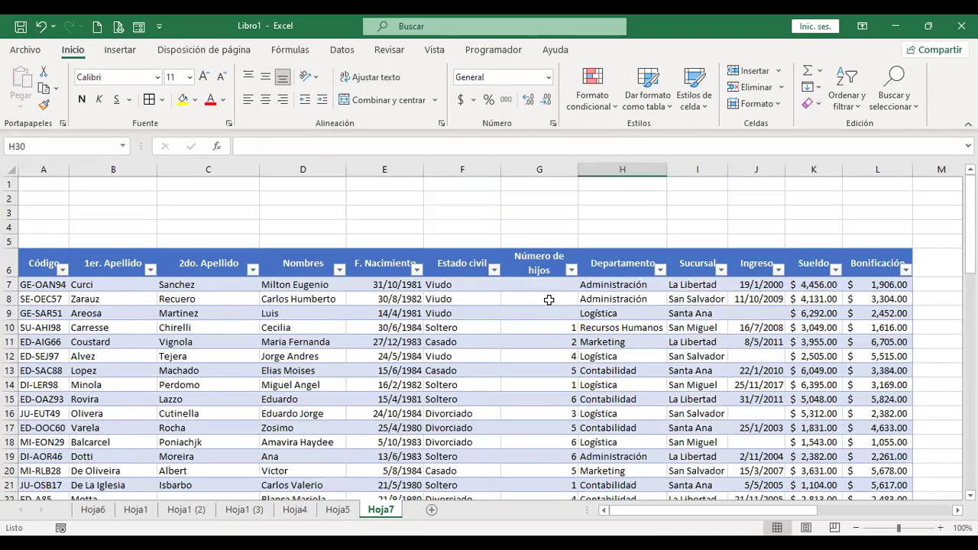
- Undo the row deletion and paste the children counts from G10:G31 starting at G7
key("ctrl+z")
scroll(530, 323, "up", 5)
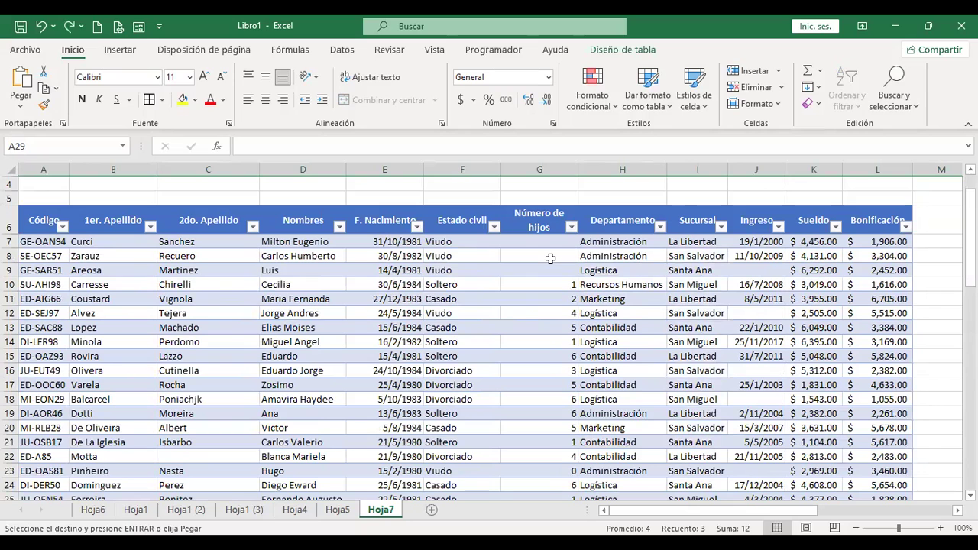
key("ctrl+z")
scroll(550, 258, "up", 3)
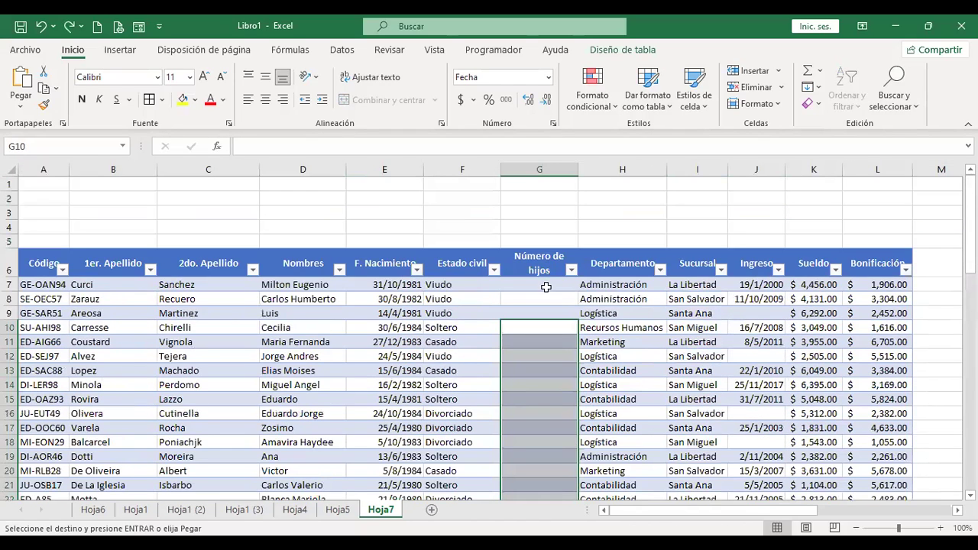
left_click(547, 287)
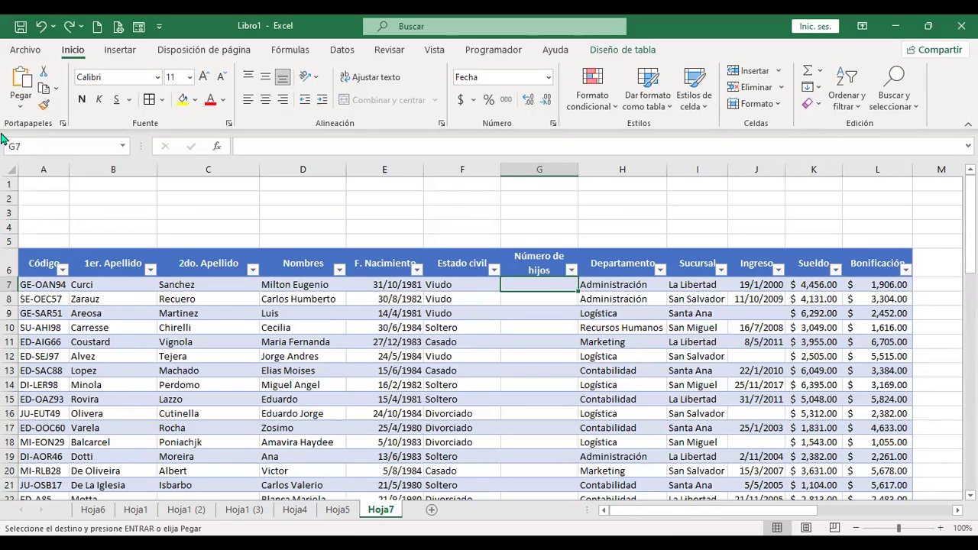
key("ctrl+v")
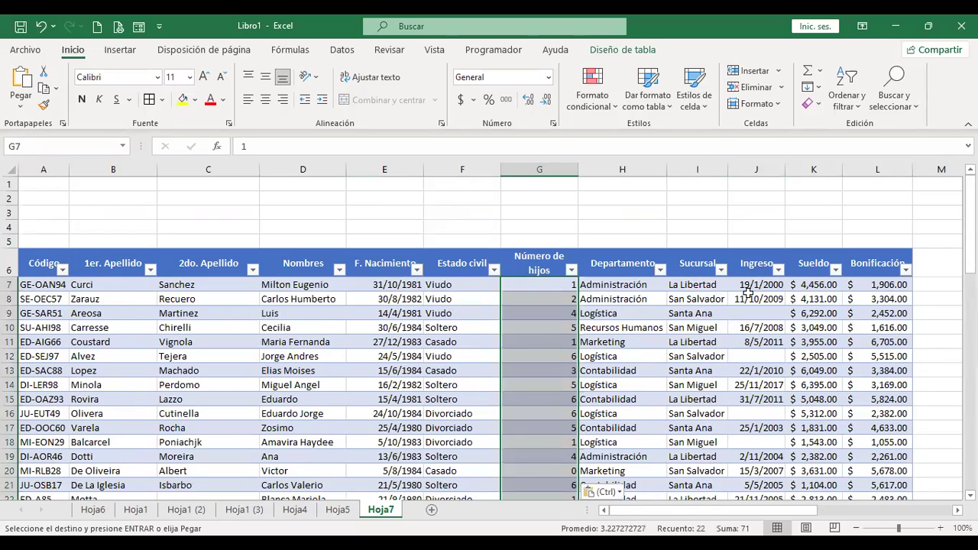
- Centre the Número de hijos counts horizontally and vertically
left_click(268, 101)
left_click(265, 76)
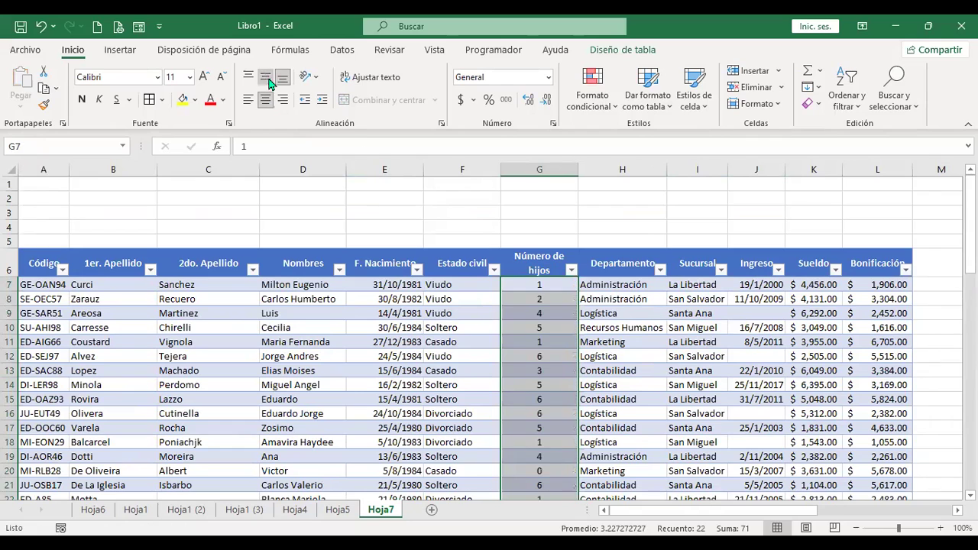
left_click(556, 283)
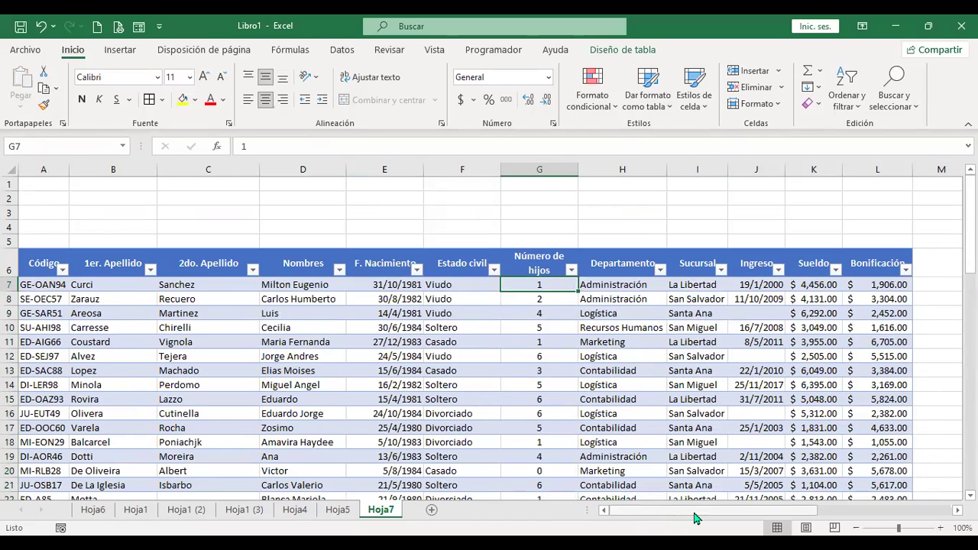
- Select a cell in the Estado civil pivot table to bring up its PivotTable options
left_click_drag(696, 518, 765, 518)
left_click(474, 284)
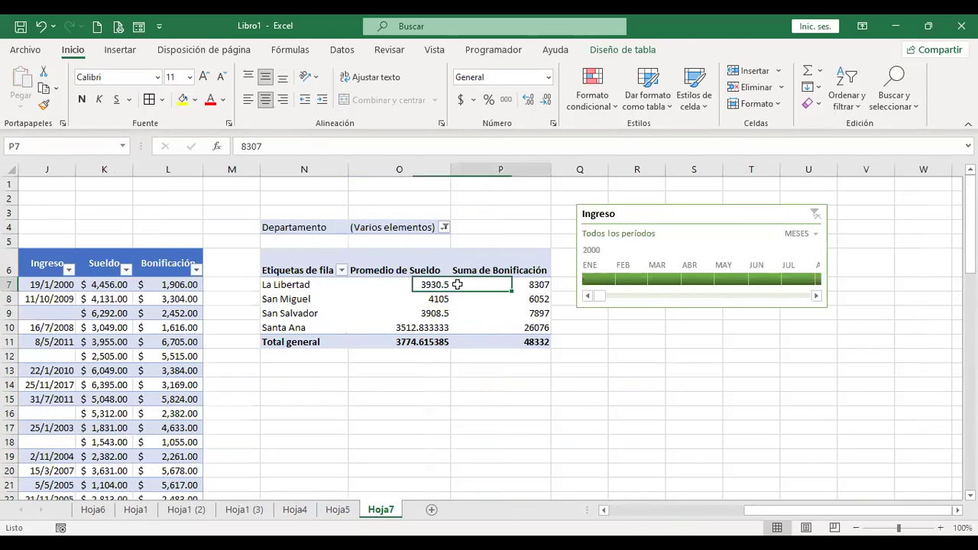
scroll(513, 321, "down", 3)
scroll(513, 322, "down", 6)
scroll(278, 352, "down", 1)
left_click(502, 511)
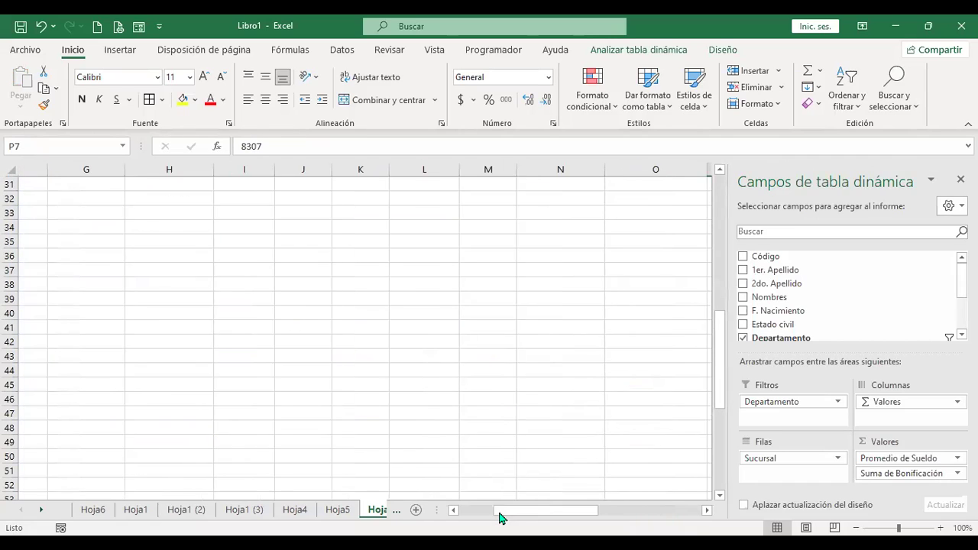
left_click(141, 262)
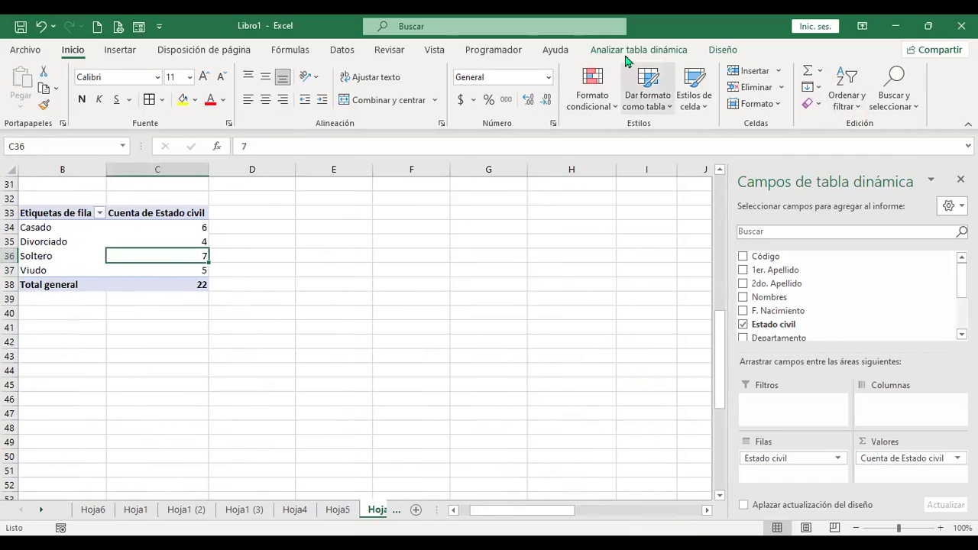
left_click(621, 51)
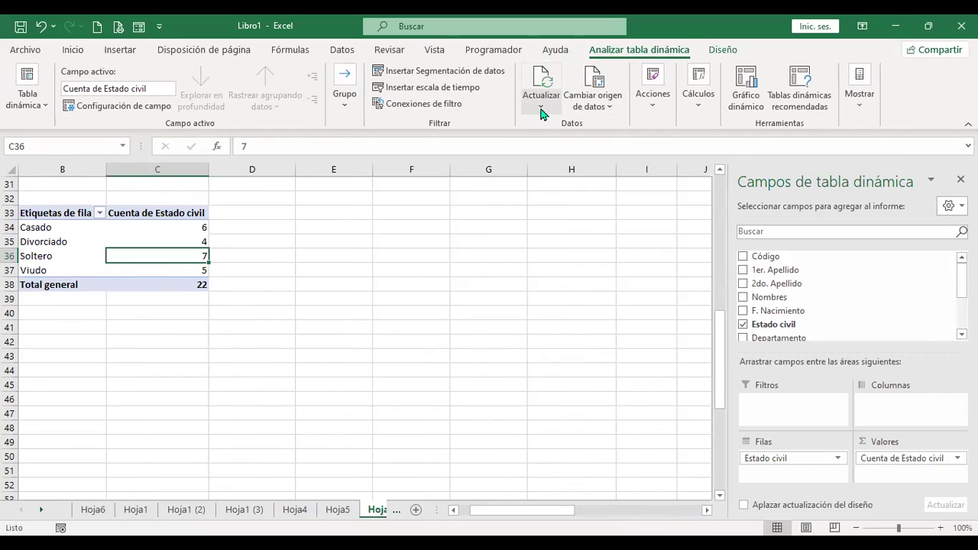
- Add Número dehijos to the pivot's Valores and open its value field settings
left_click_drag(760, 325, 890, 310)
scroll(879, 321, "down", 3)
scroll(880, 321, "down", 2)
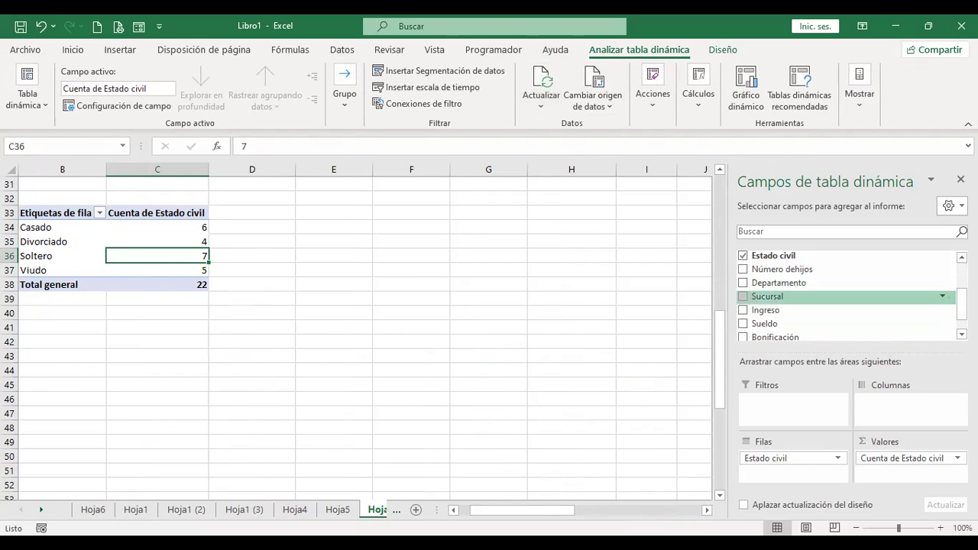
scroll(844, 297, "up", 3)
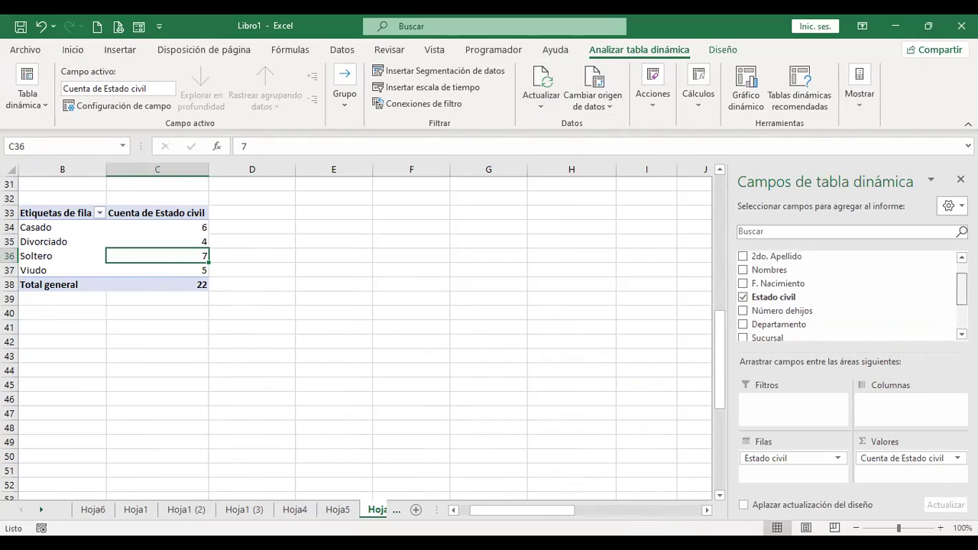
left_click(743, 311)
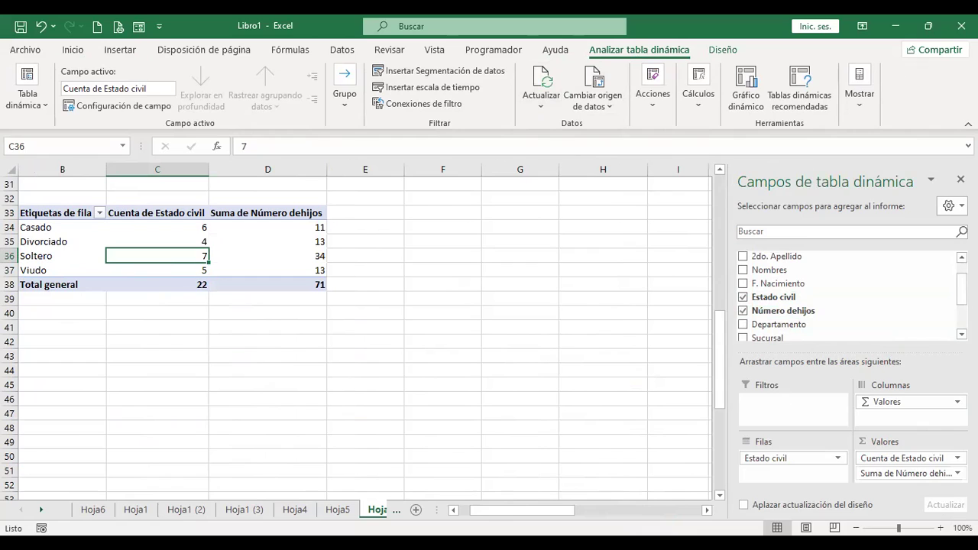
left_click(909, 473)
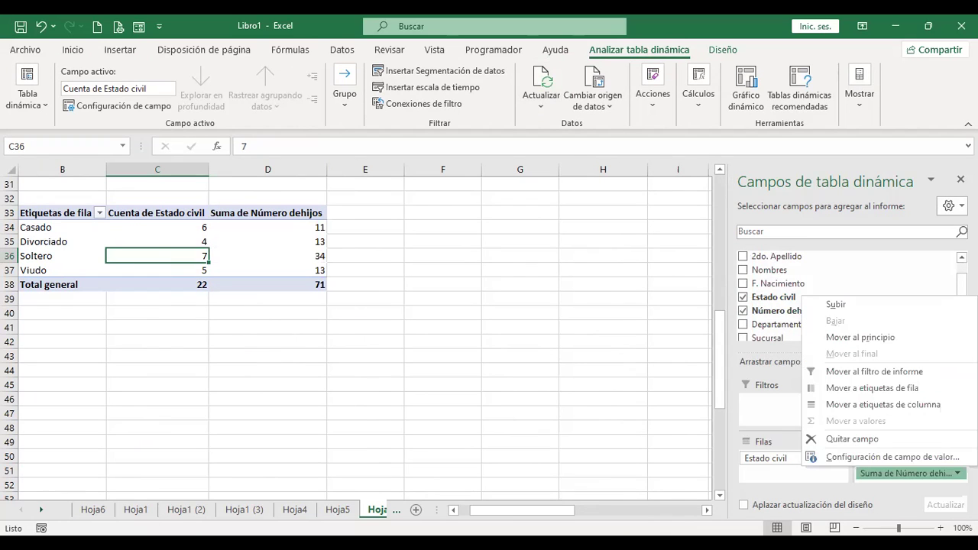
left_click(893, 461)
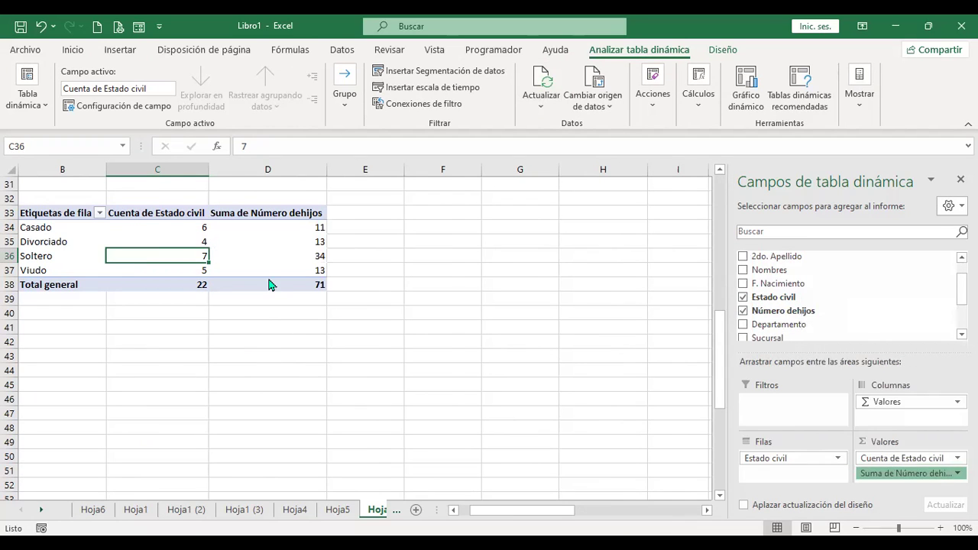
- Summarize children as Promedio and round the D34:D38 averages to whole numbers
left_click(204, 327)
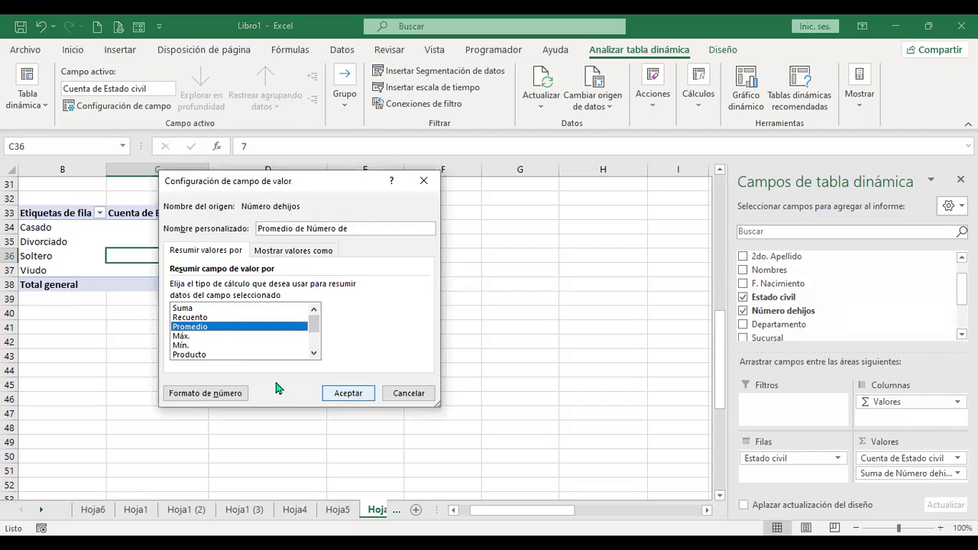
left_click(349, 393)
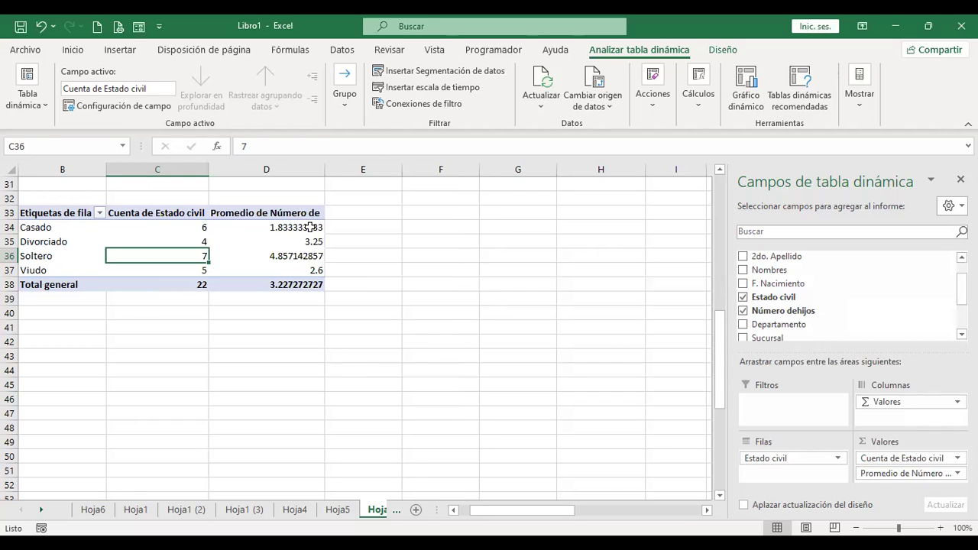
left_click_drag(309, 227, 310, 284)
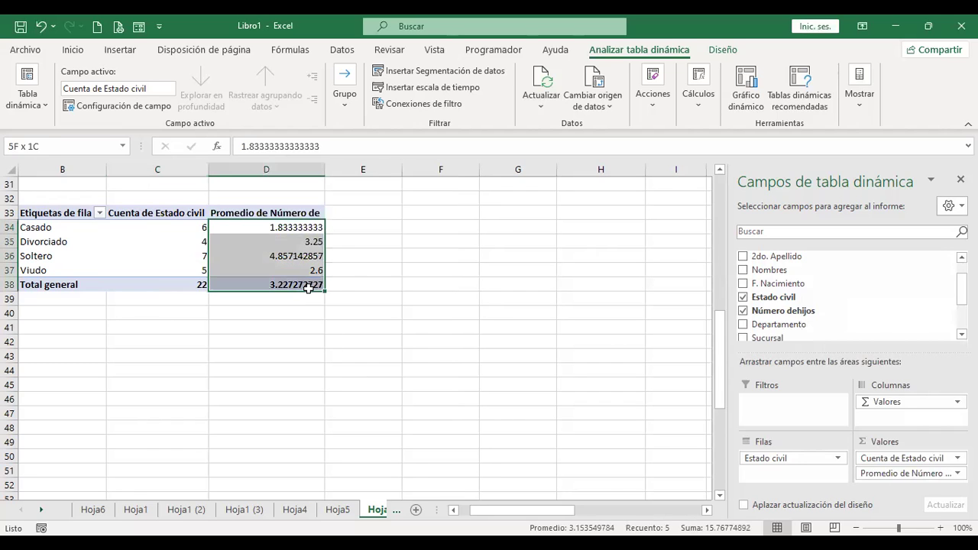
left_click(73, 50)
left_click(545, 101)
left_click(545, 100)
left_click(542, 102)
left_click(542, 102)
left_click(543, 102)
left_click(543, 101)
left_click(543, 102)
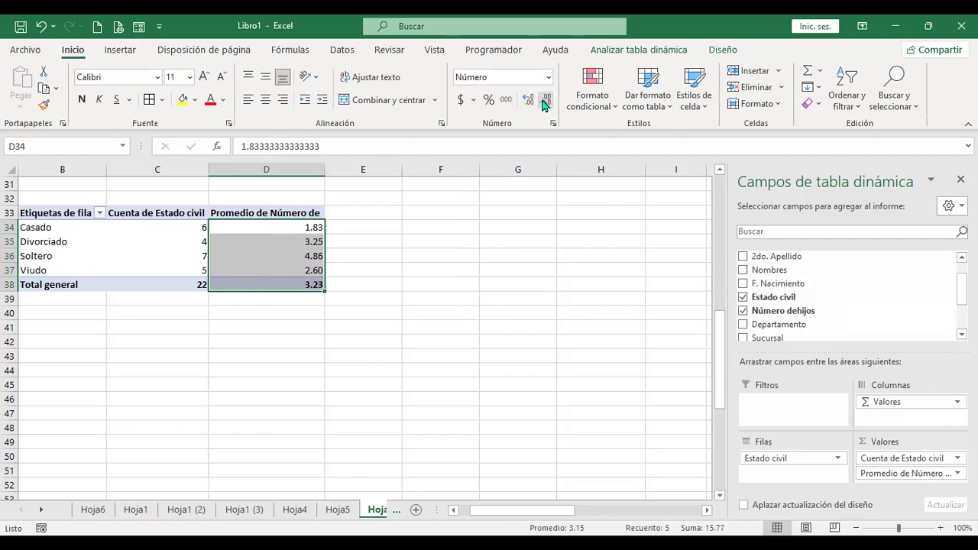
left_click(547, 104)
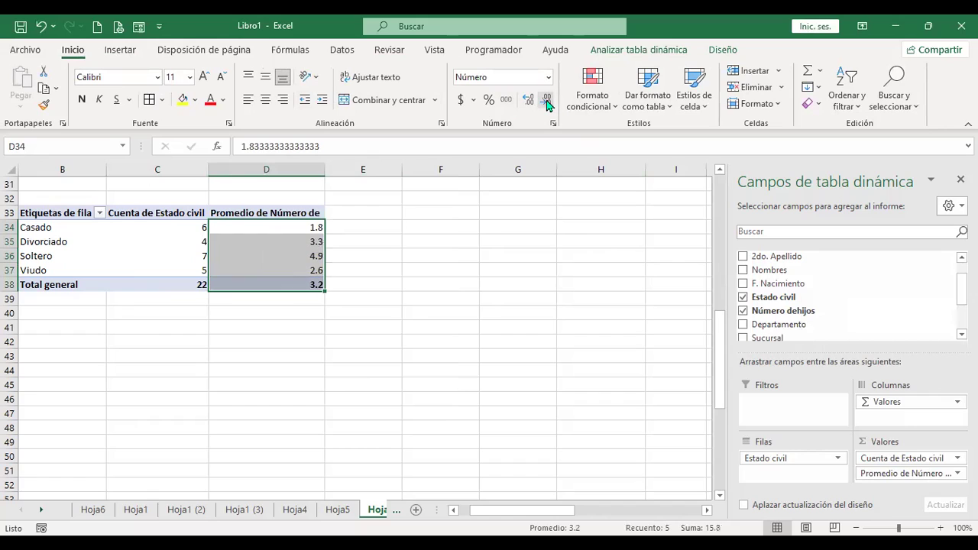
left_click(548, 104)
left_click(531, 344)
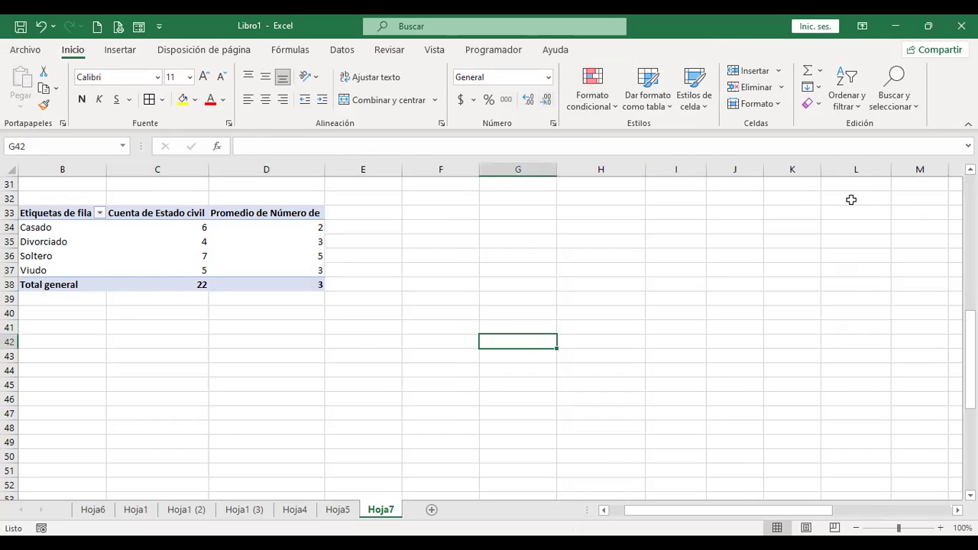